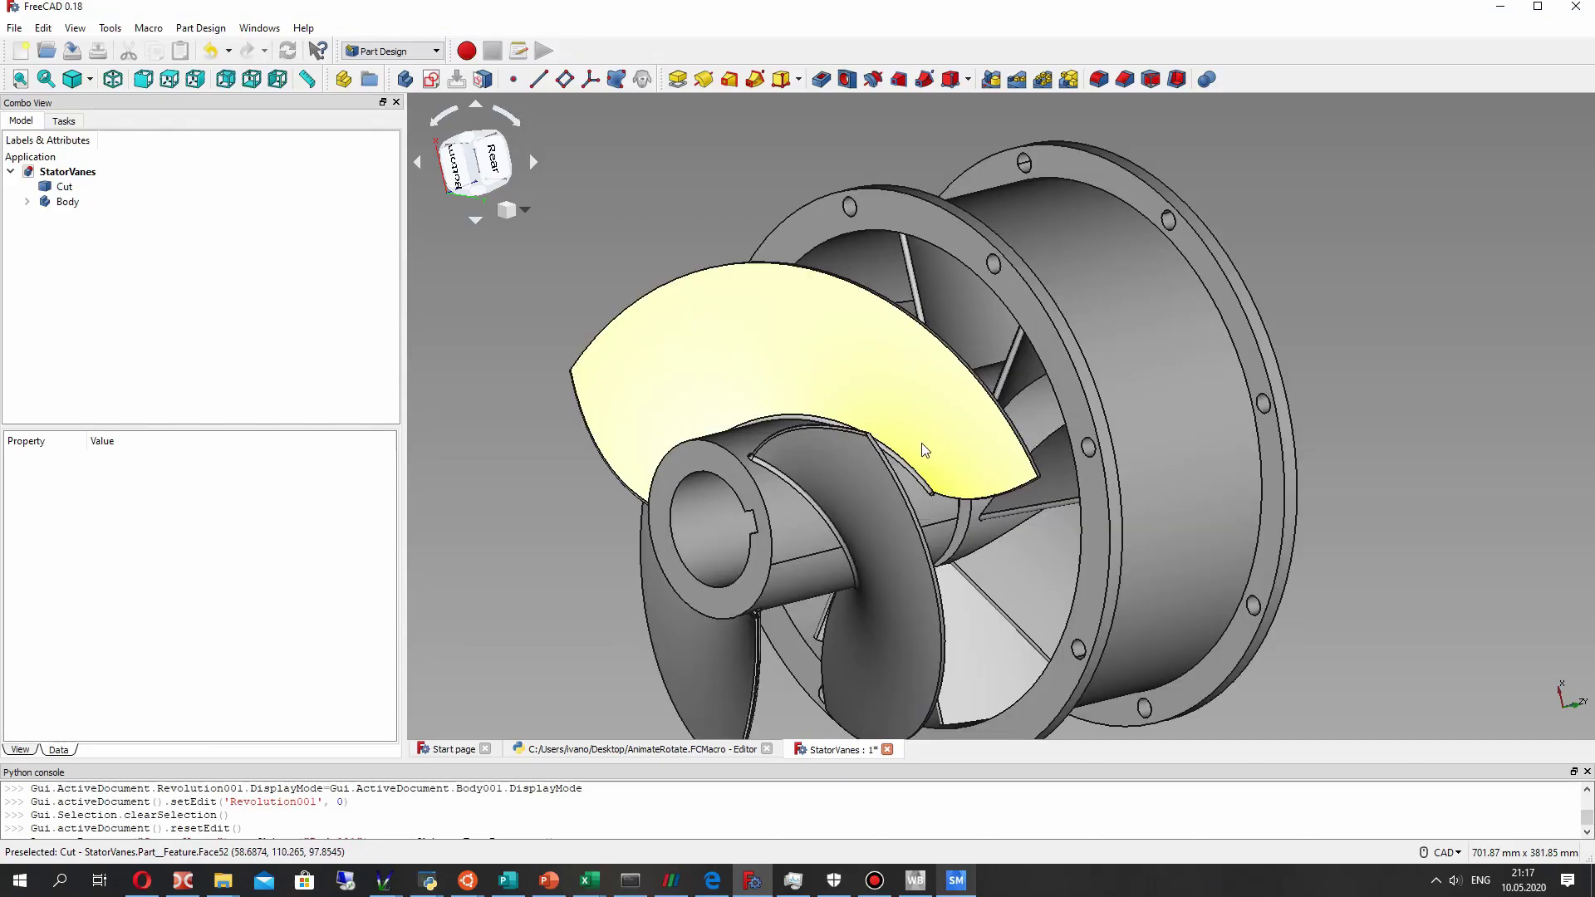
Create a new body in the StatorVanes document and expand its origin to list the base planes.
scroll(923, 442, down, 4)
scroll(936, 380, up, 2)
middle_drag(932, 418, 994, 252)
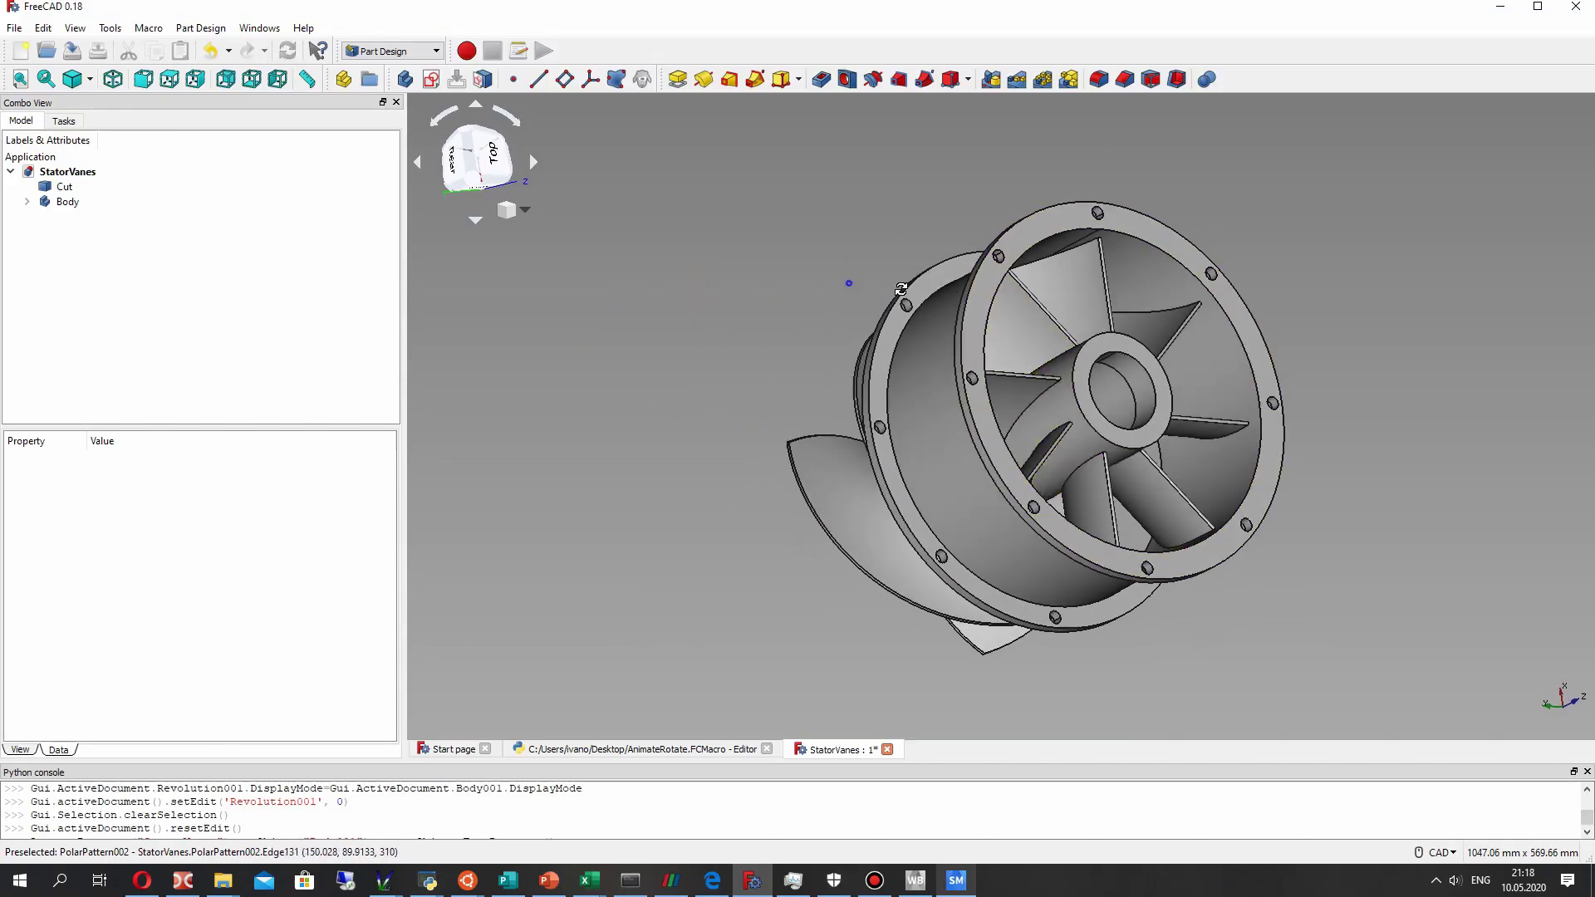
middle_drag(902, 288, 729, 262)
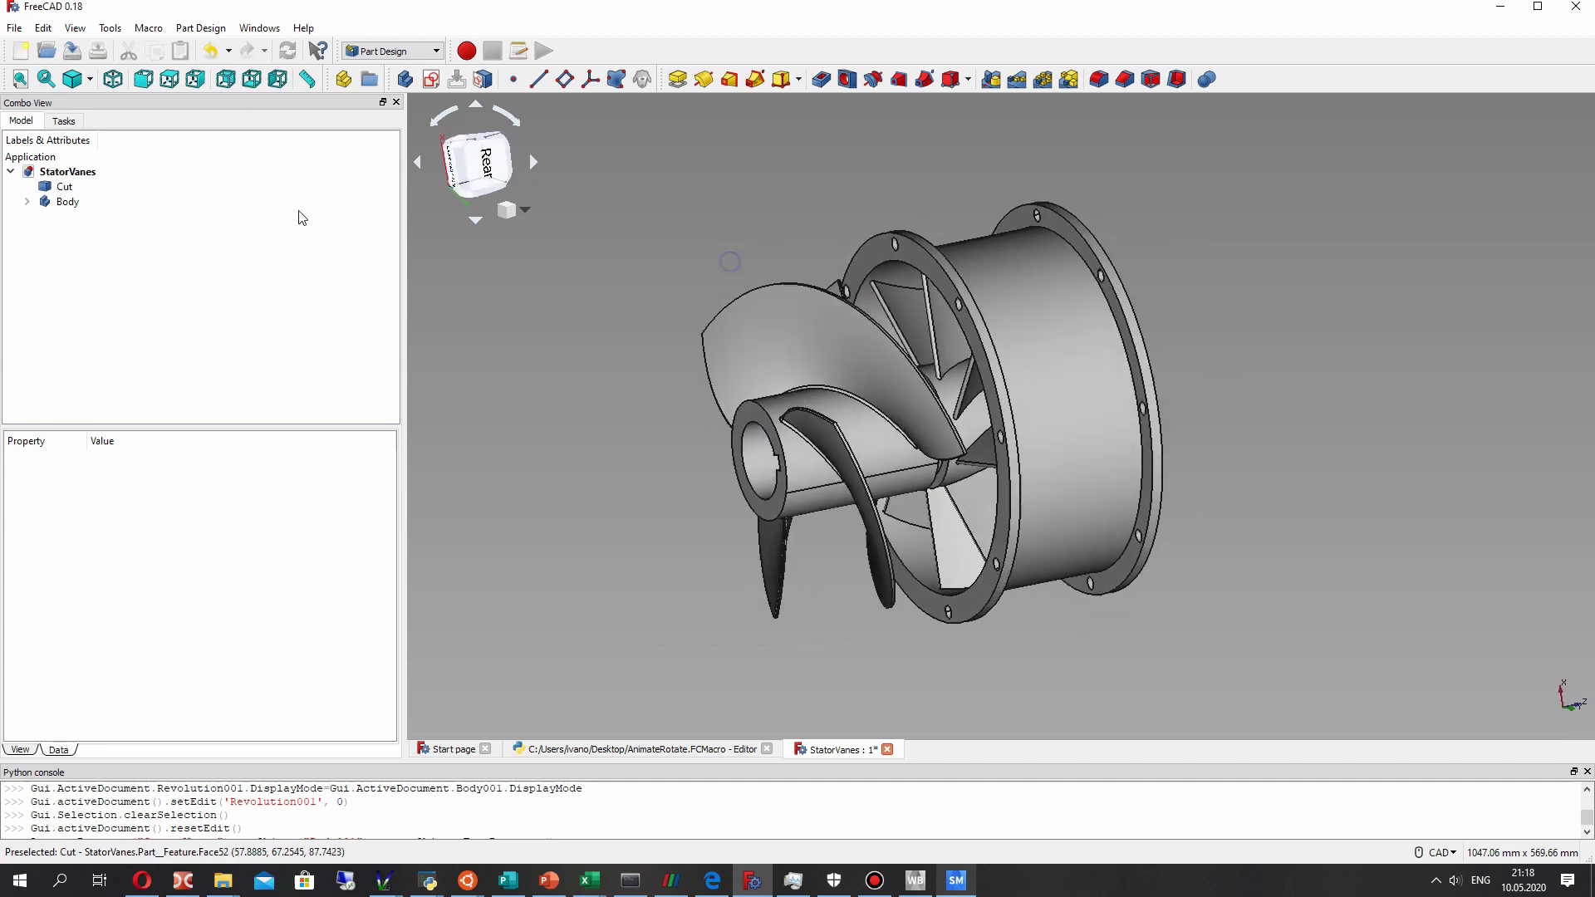
click(406, 79)
click(26, 202)
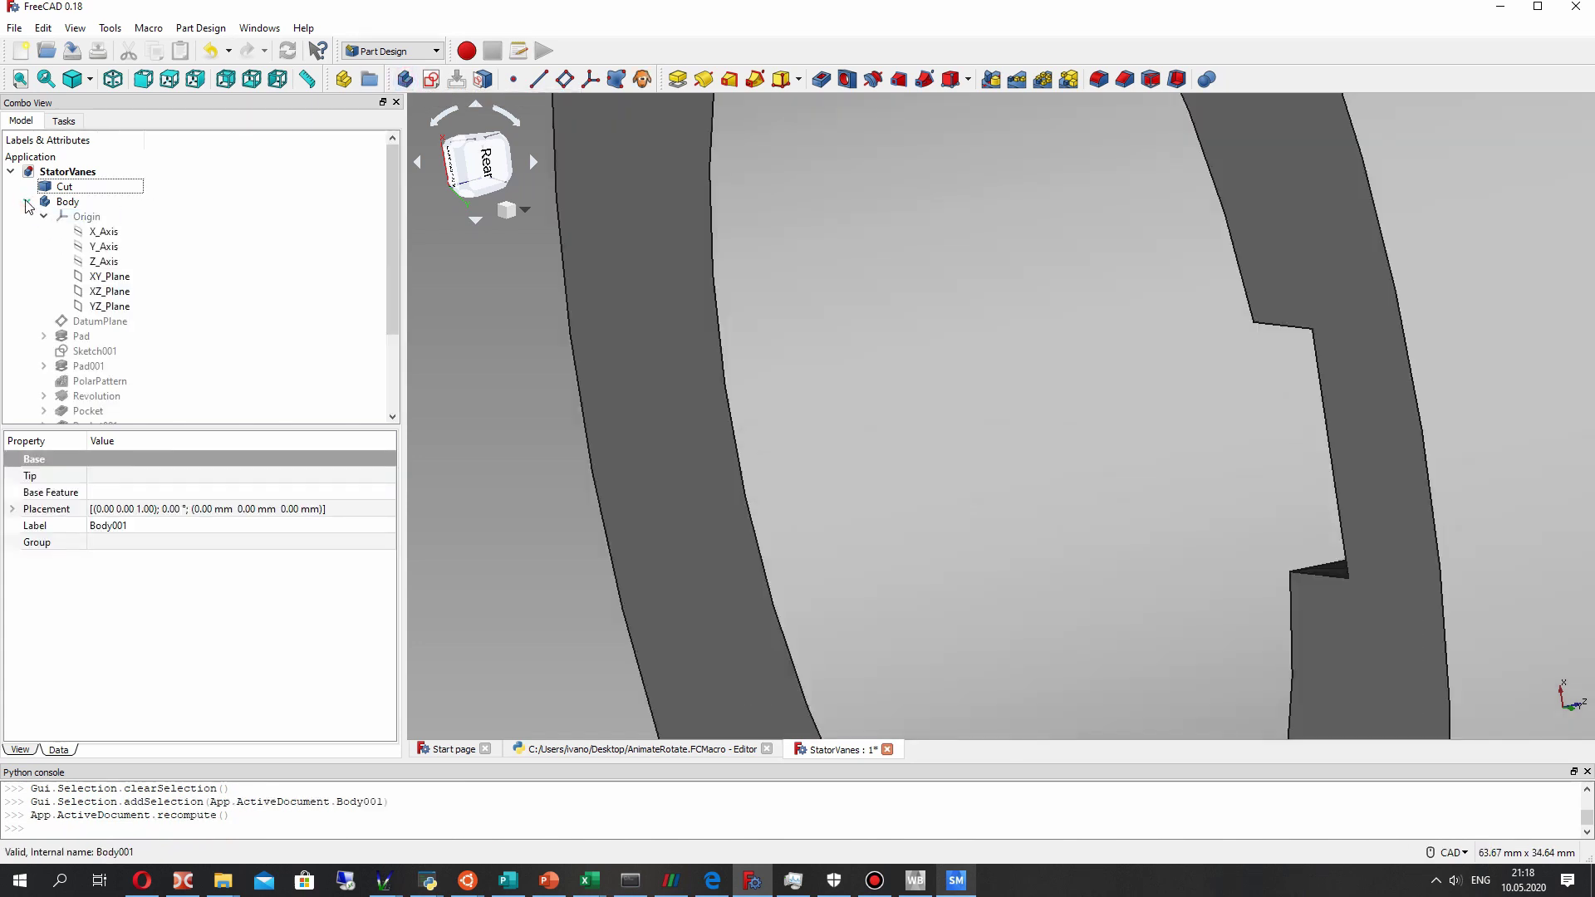
click(26, 201)
click(43, 231)
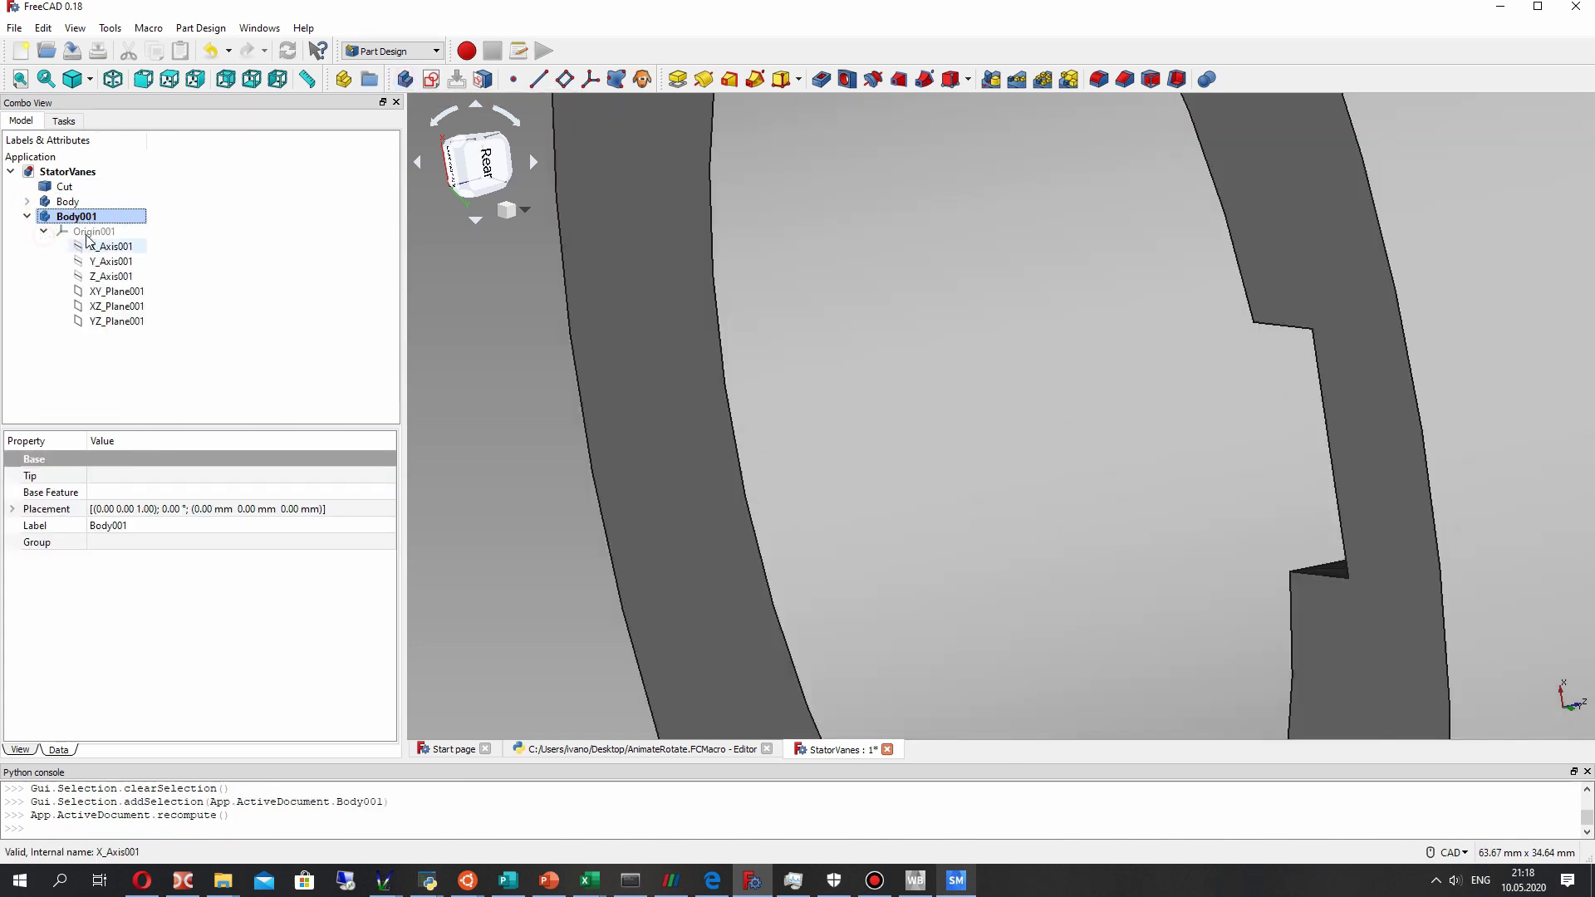
Start a new sketch on the XZ plane of the new body.
scroll(852, 337, down, 5)
scroll(850, 331, down, 10)
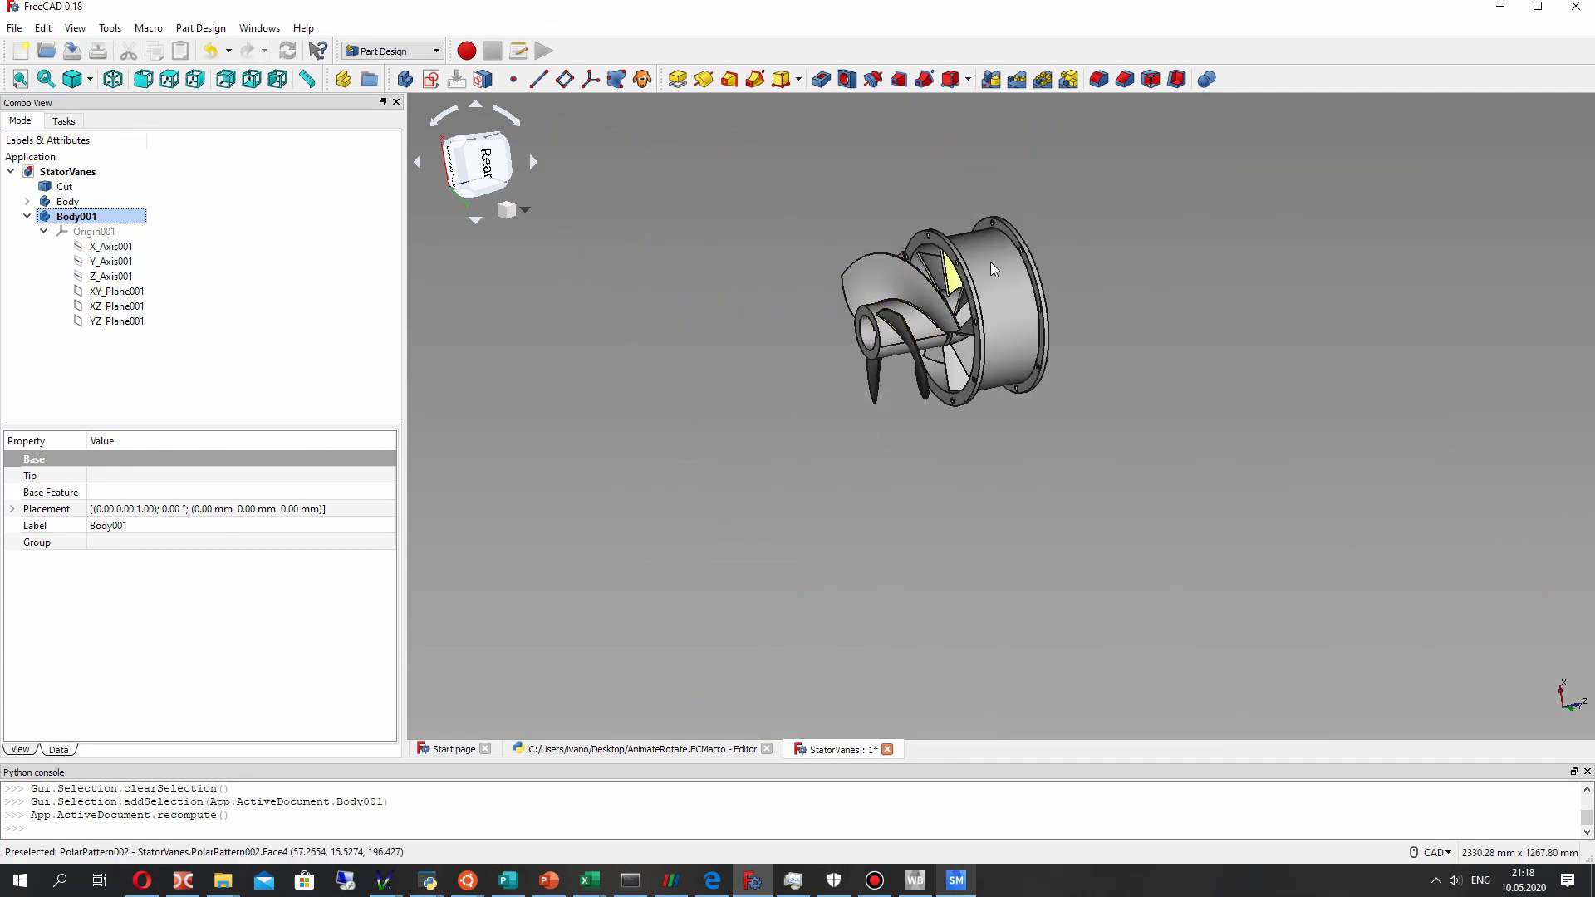
scroll(991, 262, up, 4)
middle_drag(947, 363, 897, 428)
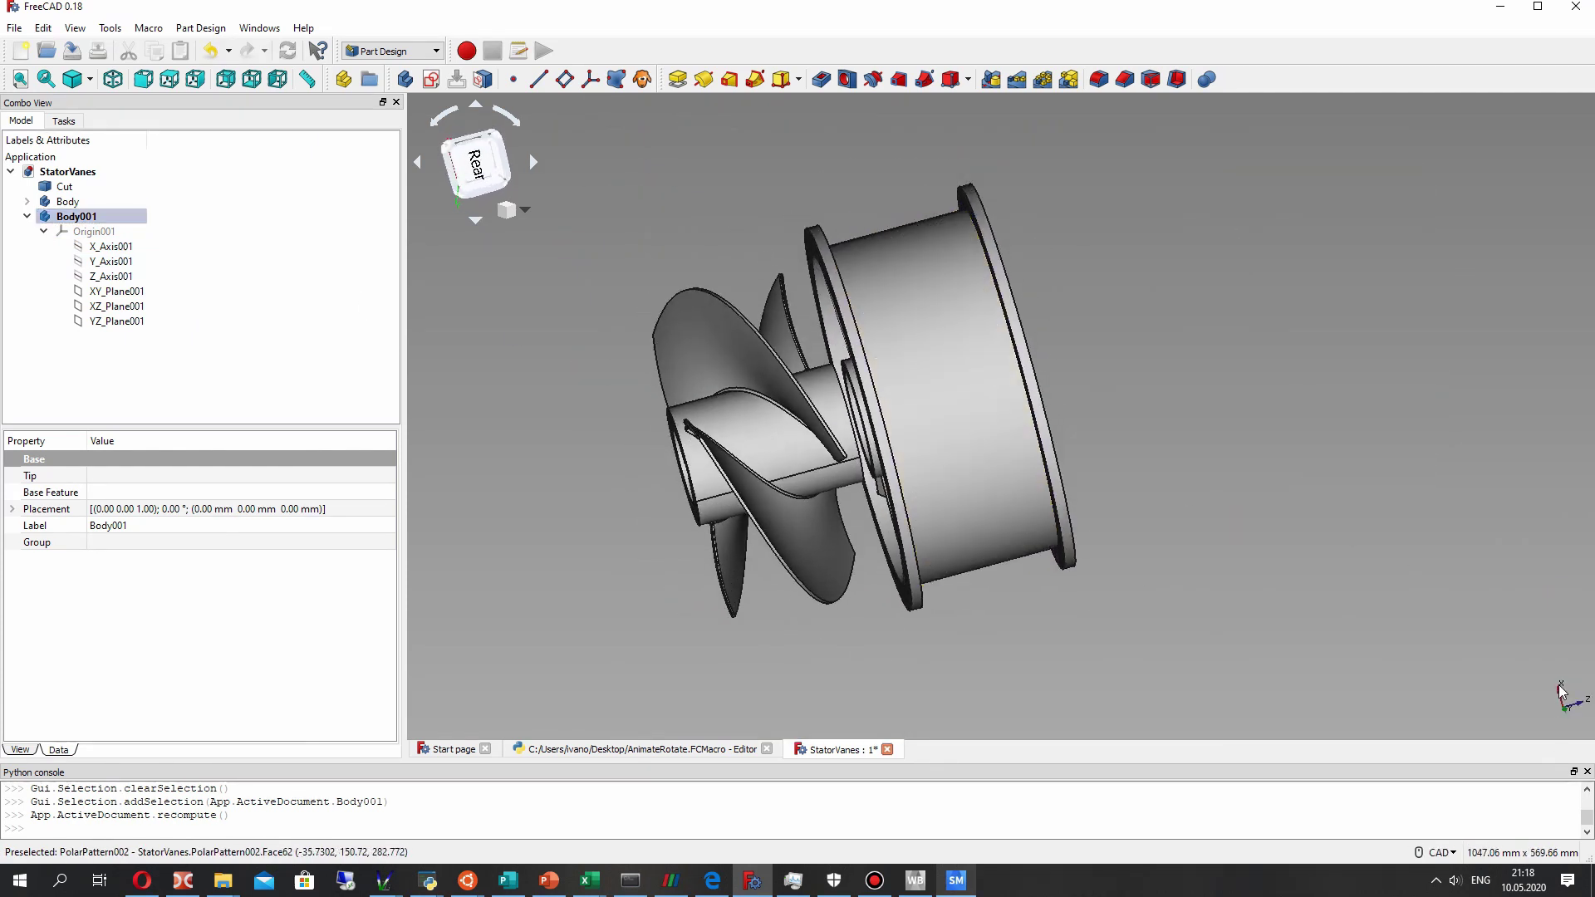
middle_drag(1143, 531, 1090, 557)
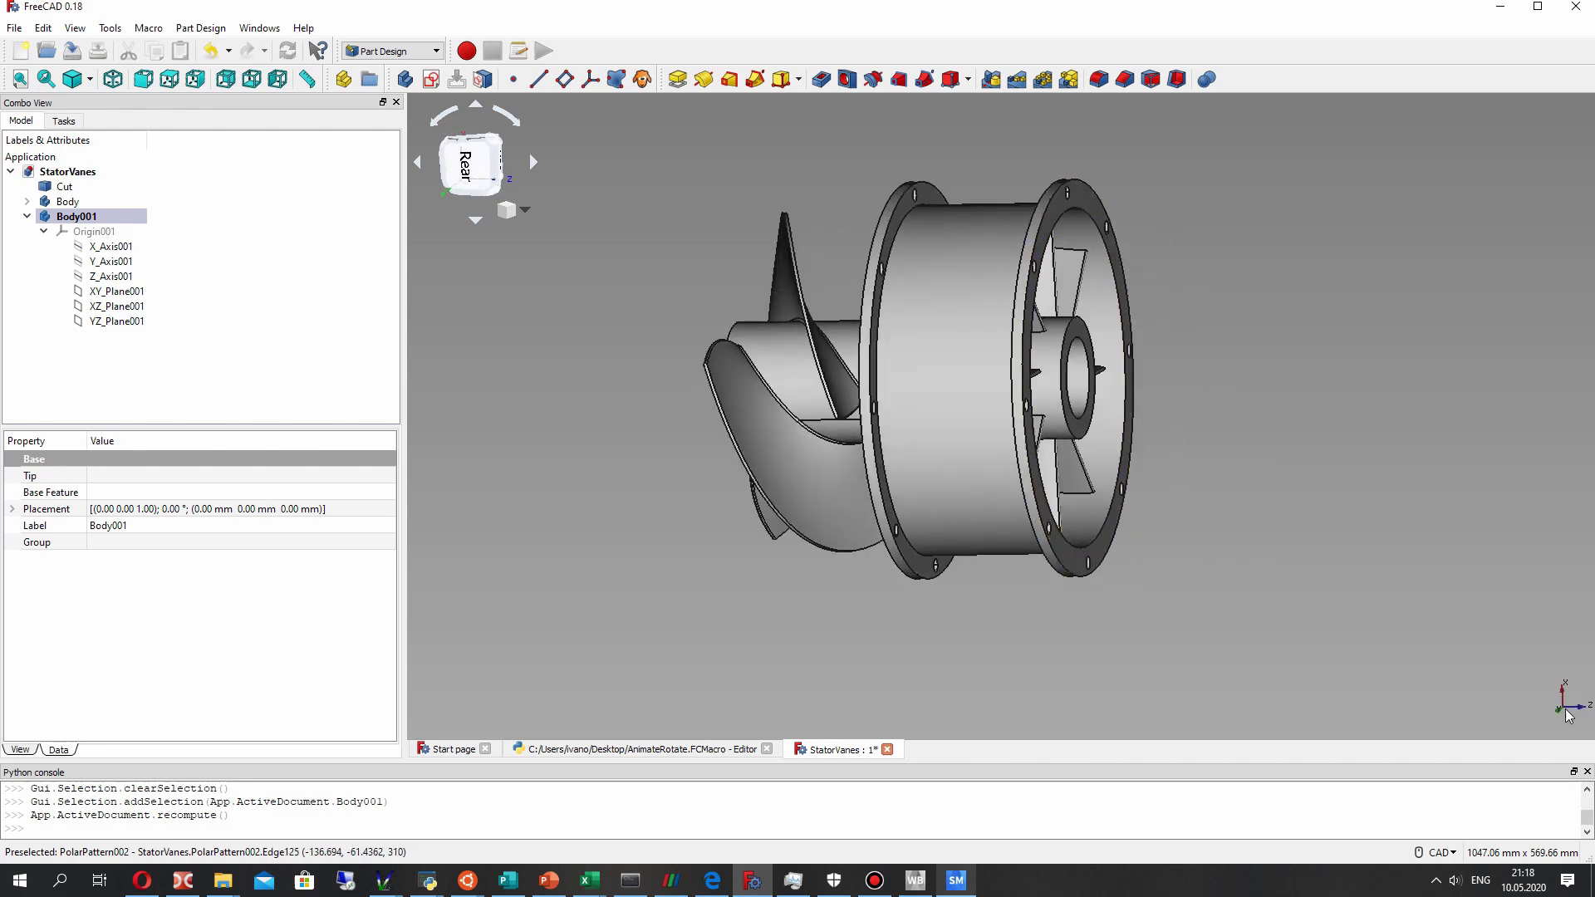
click(96, 309)
click(430, 79)
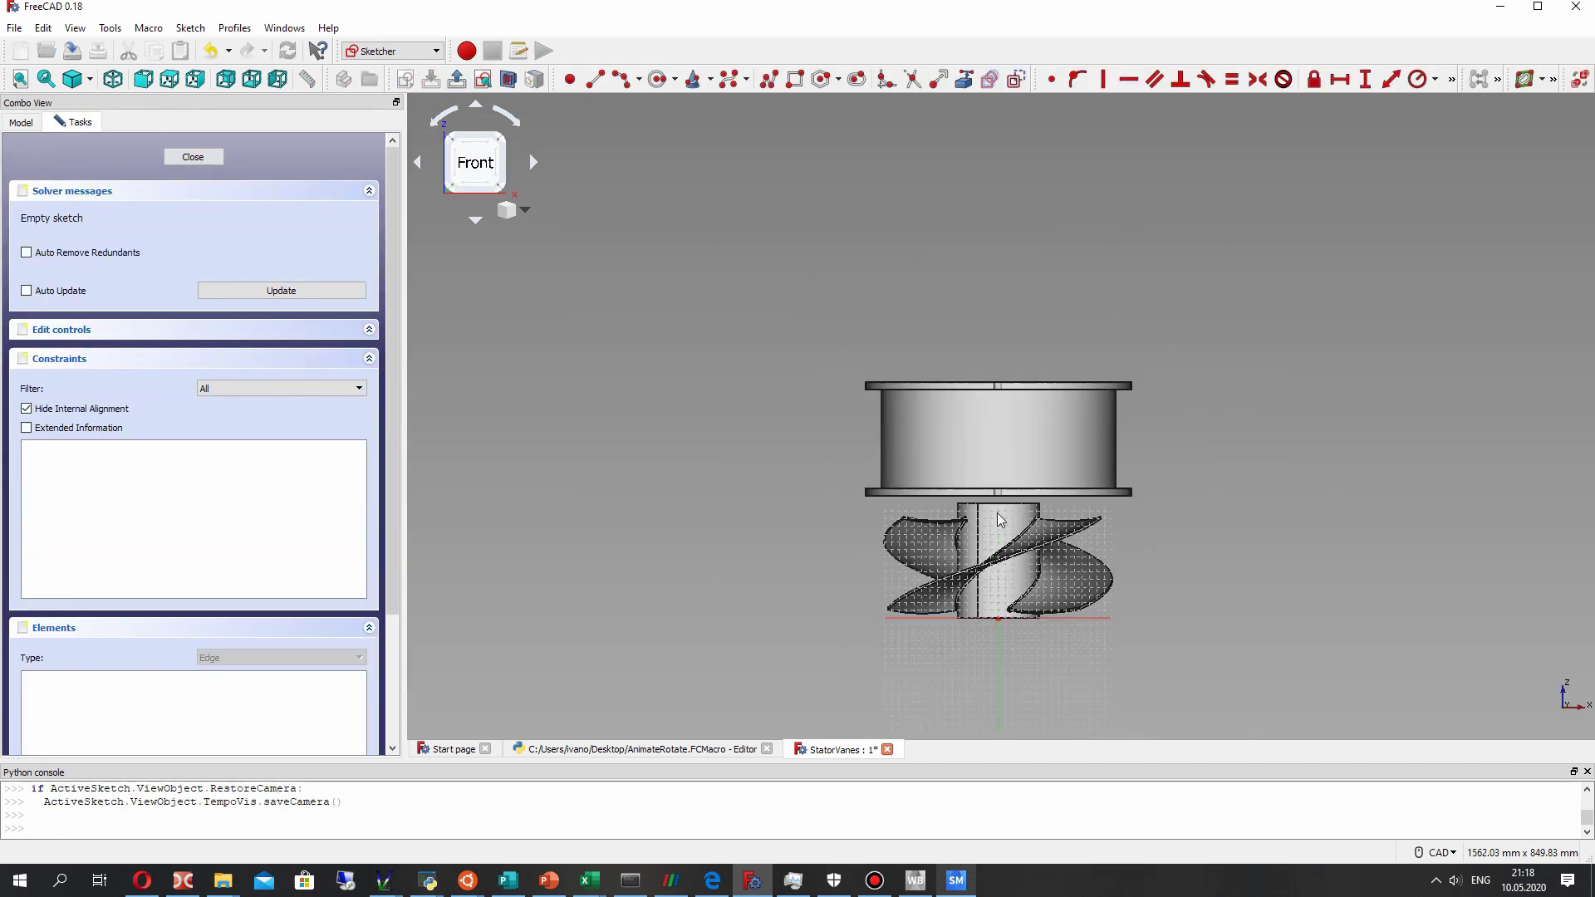
Sketch a narrow upright rectangle above the stator housing, with its inner side about 152 mm from the vertical axis.
scroll(997, 512, up, 2)
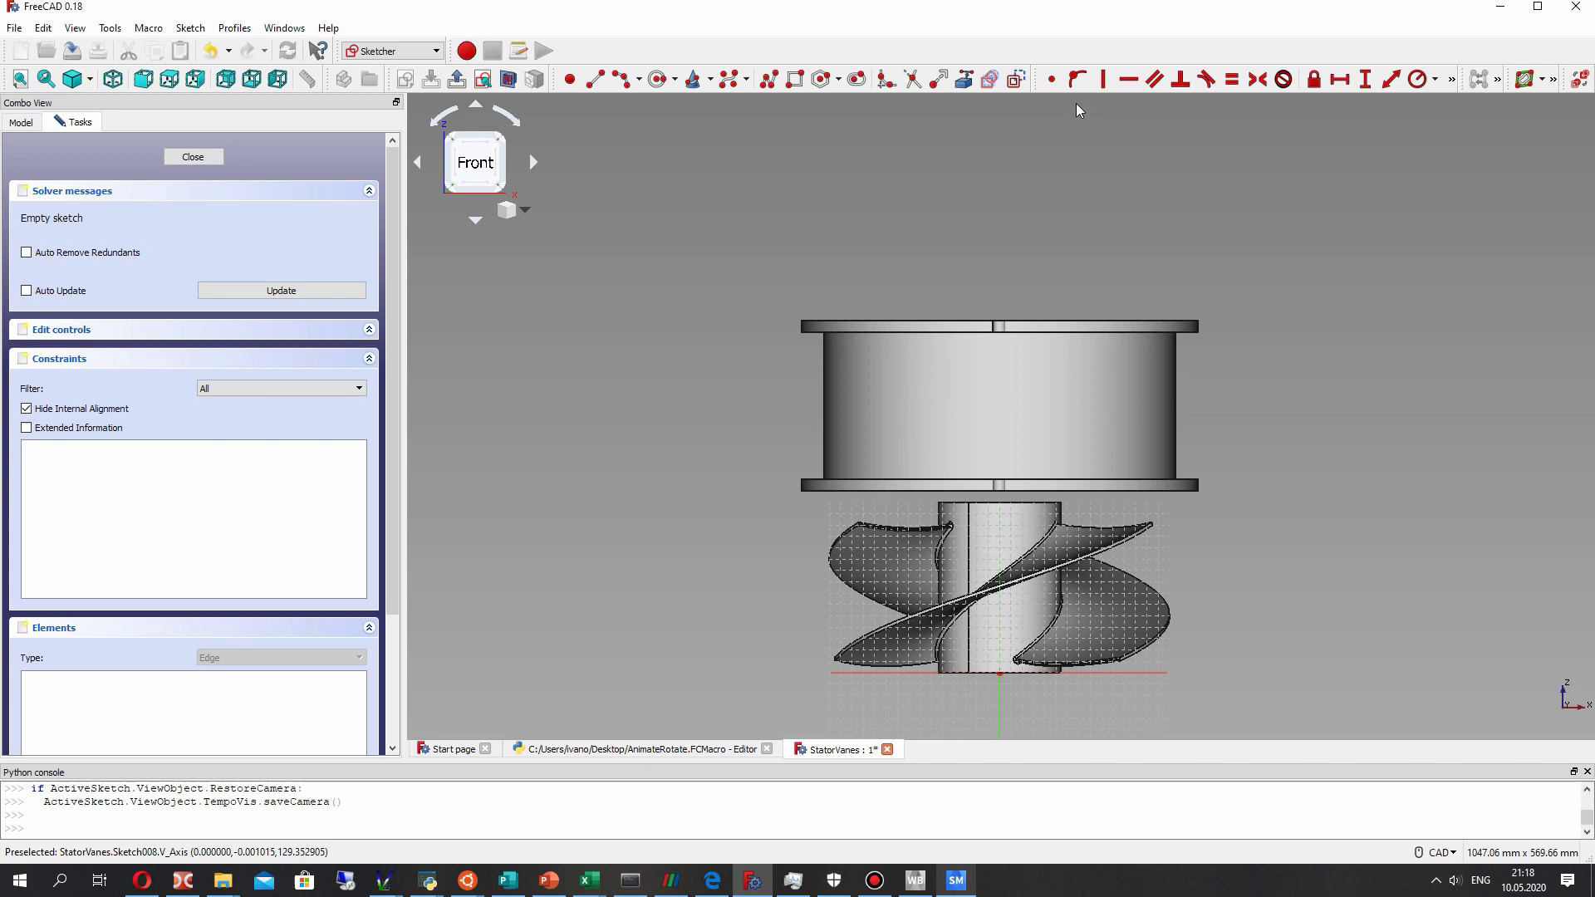
click(762, 81)
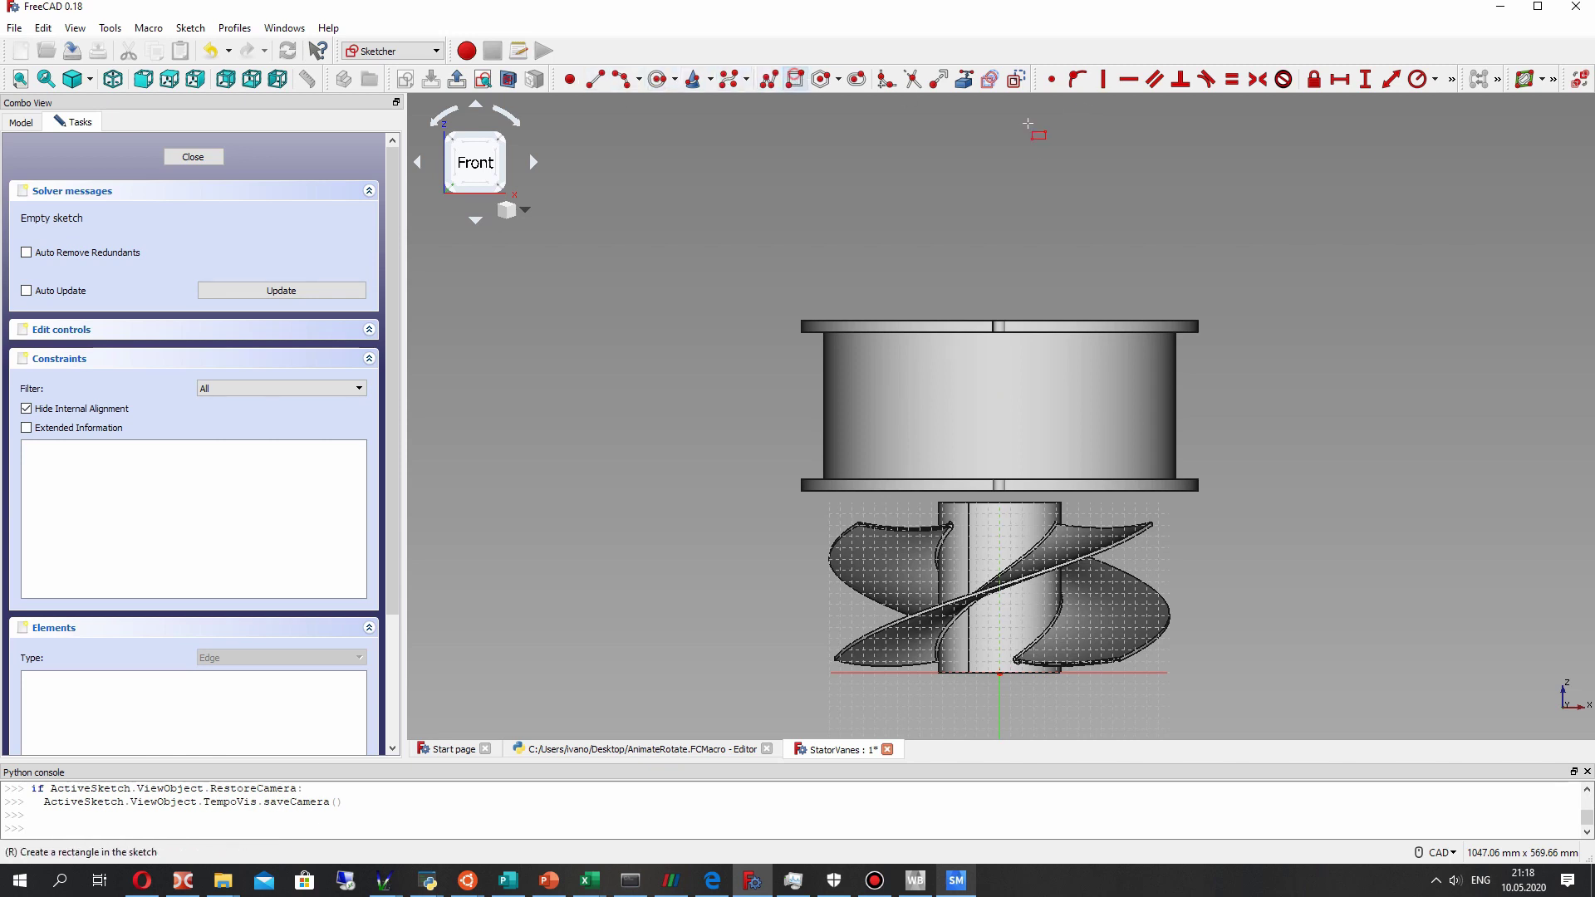
click(1171, 137)
click(1193, 293)
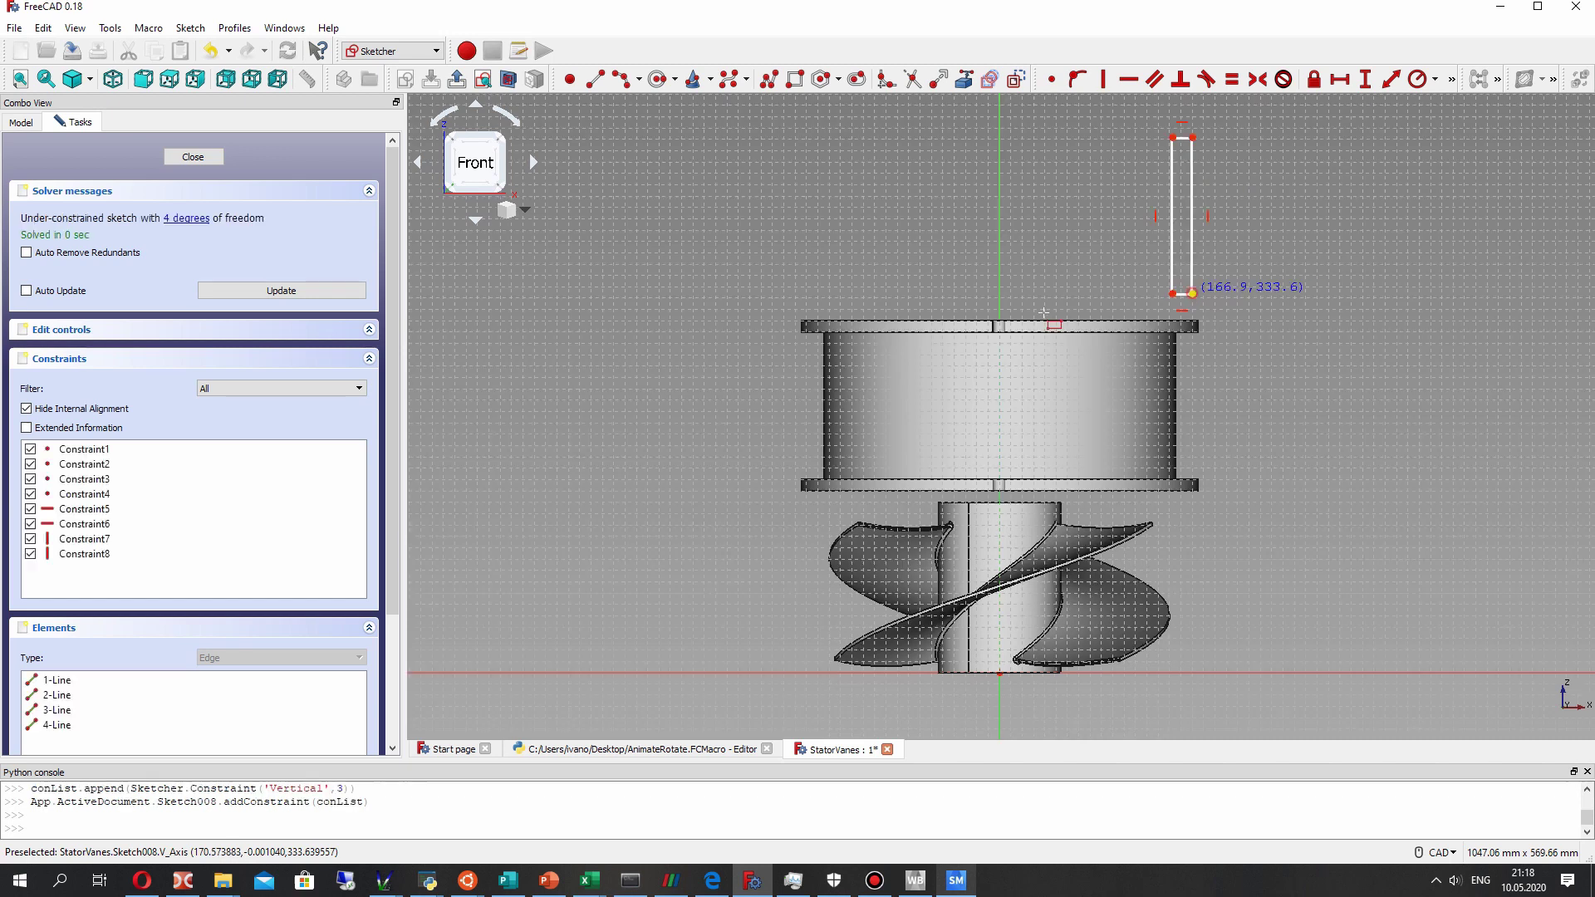
Constrain the horizontal distance from the origin to the rectangle's lower inner corner to 150 mm.
scroll(1173, 306, up, 2)
scroll(1173, 305, down, 2)
middle_drag(1157, 189, 1102, 199)
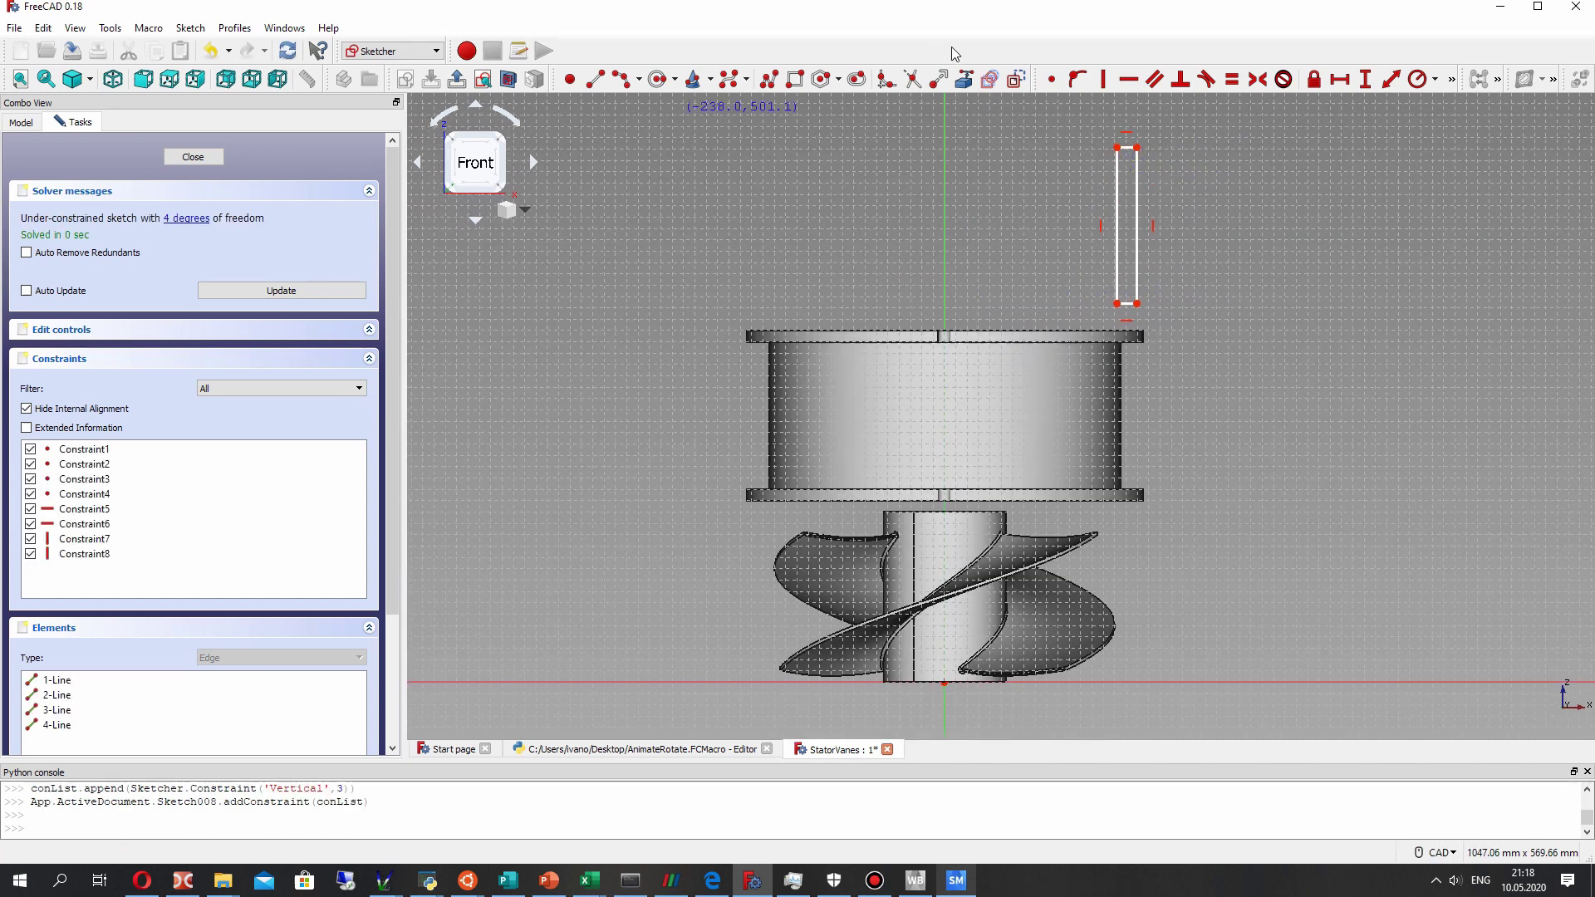
click(1343, 80)
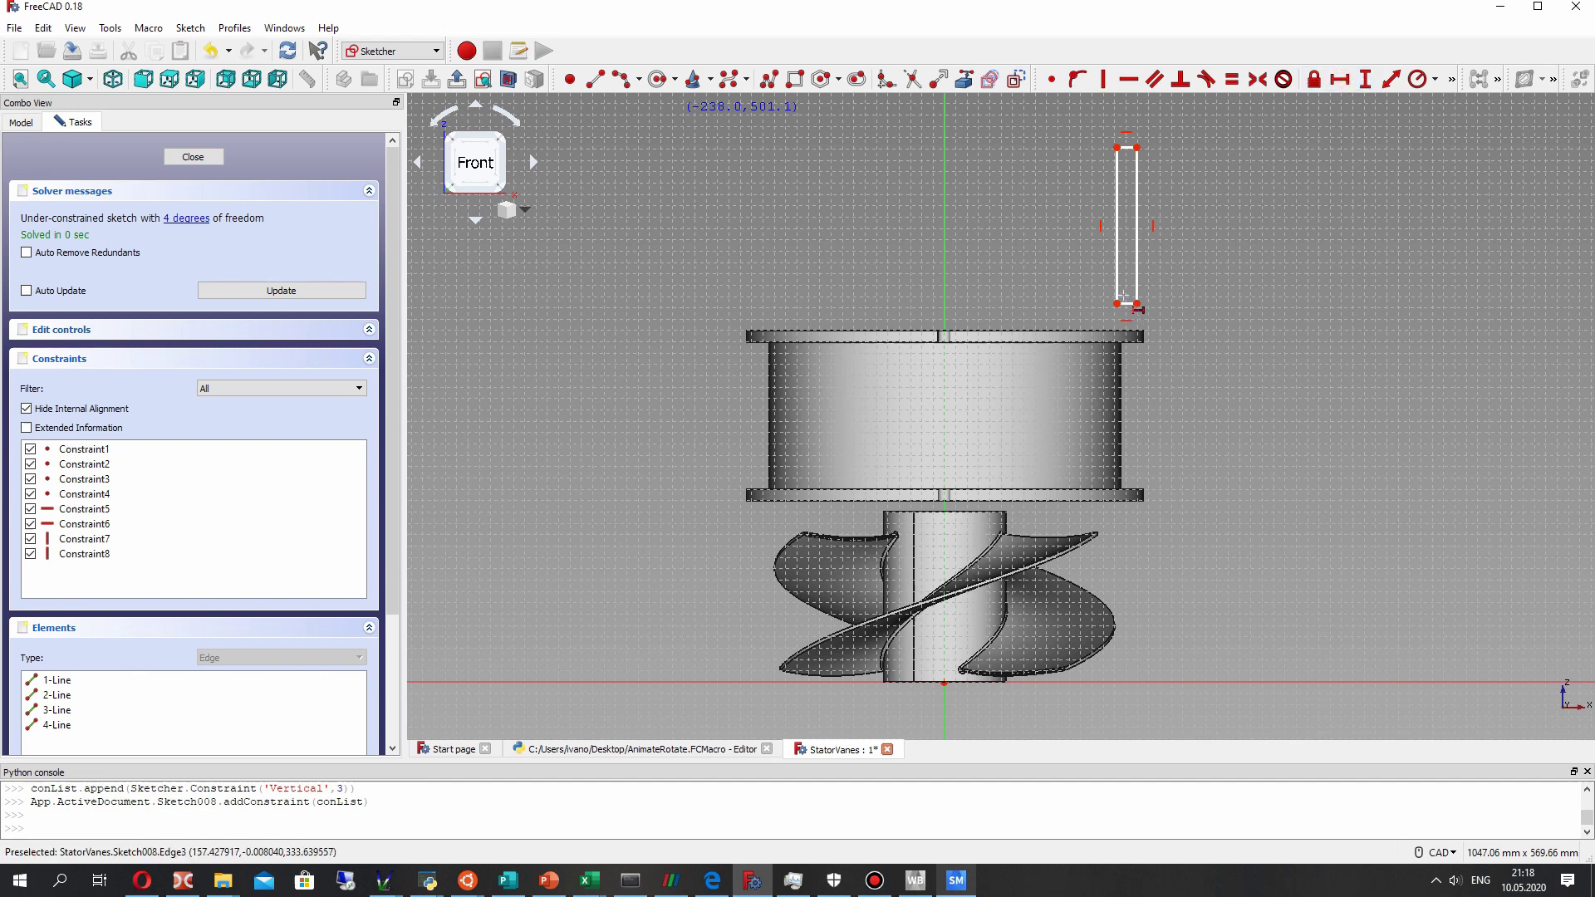
click(1117, 304)
click(944, 683)
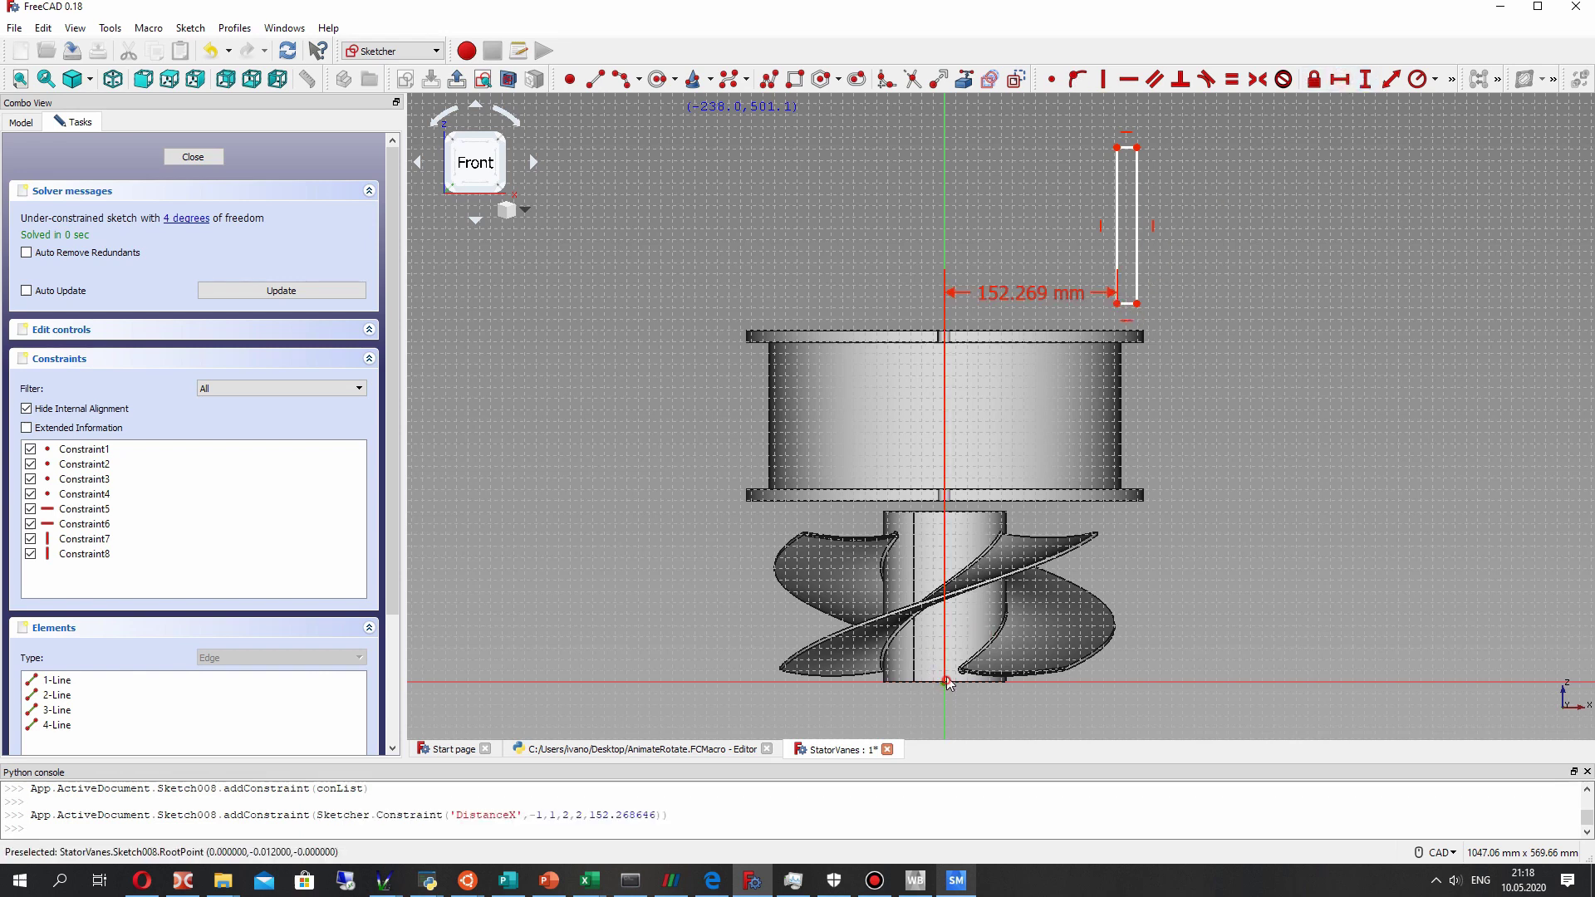
text(150mm)
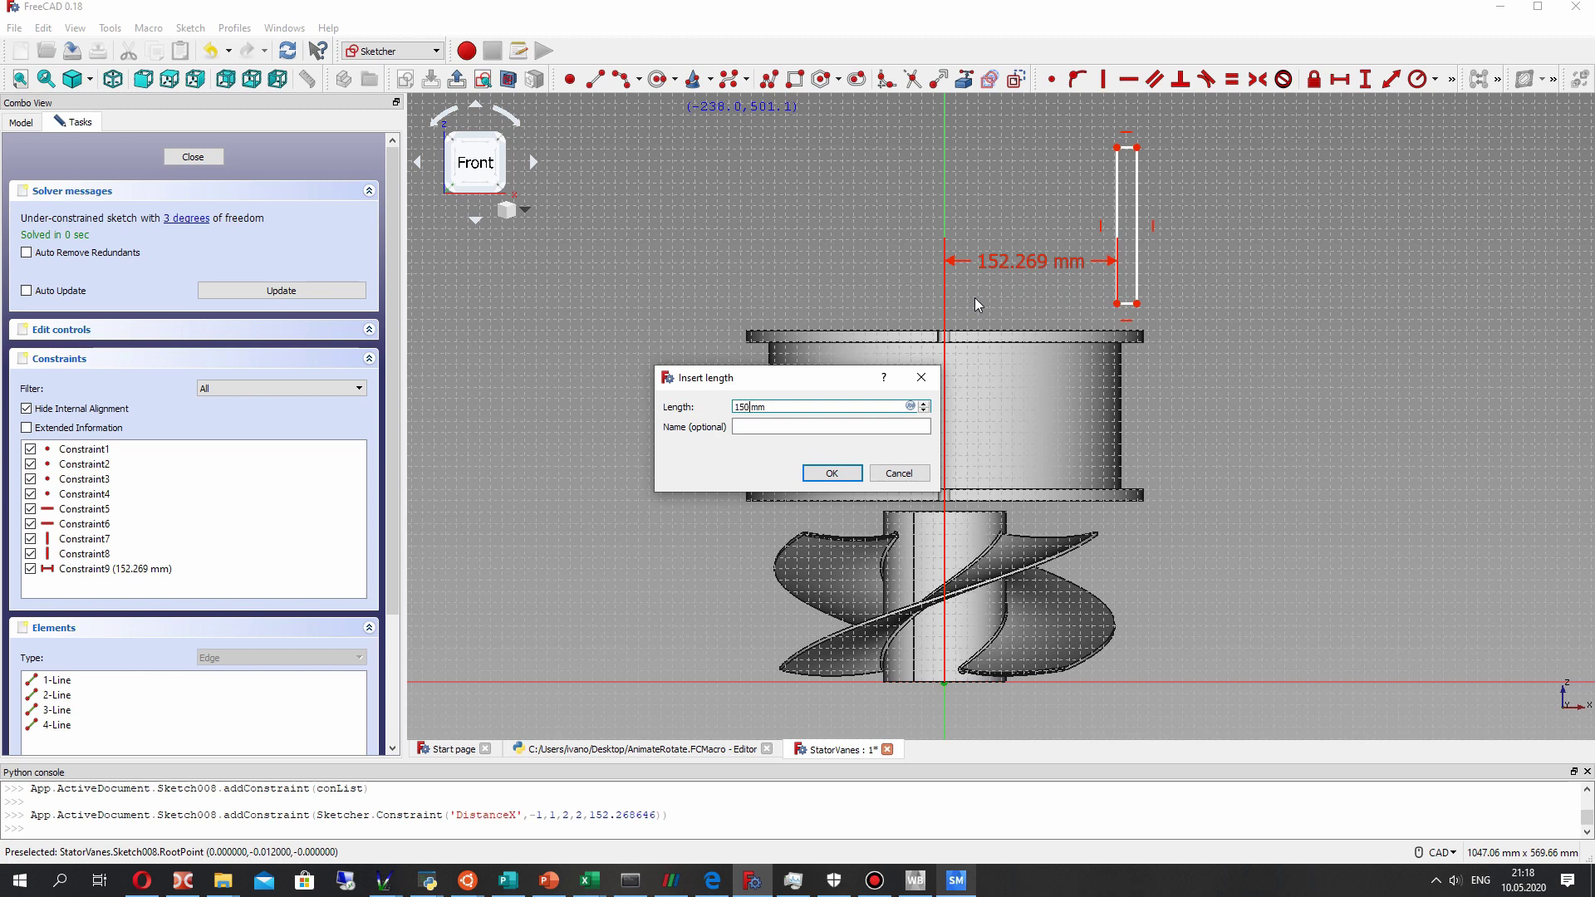
key(Return)
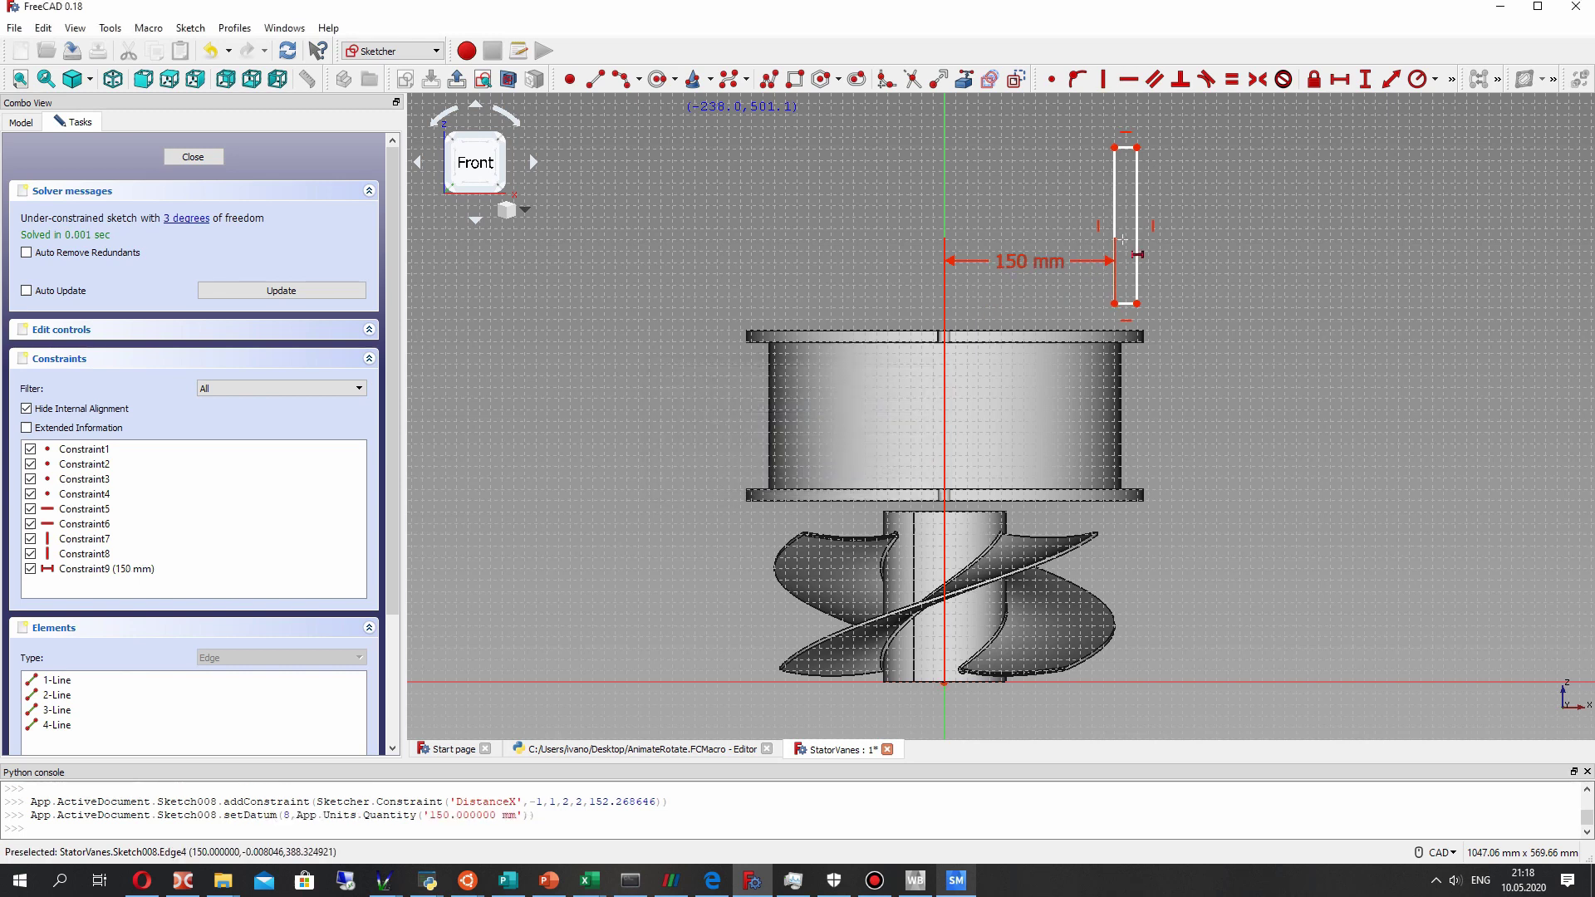
Draw a three-line flange outline about 38 mm wide and 19 mm high from the rectangle's lower outer corner back to its outer side.
scroll(1122, 239, down, 2)
scroll(1121, 196, up, 2)
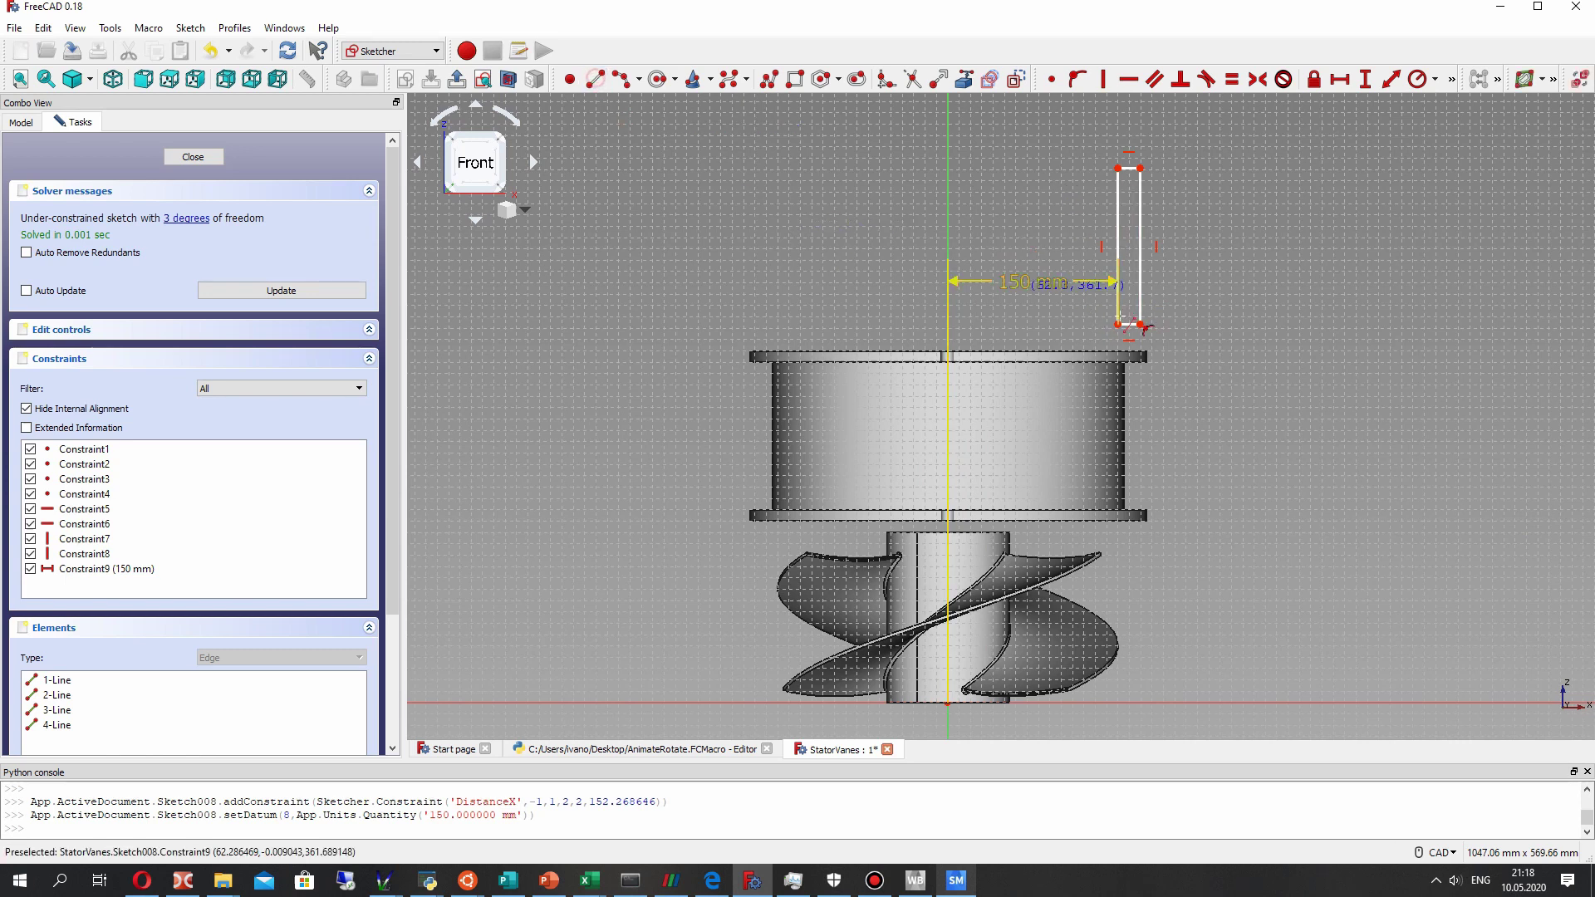
click(1141, 324)
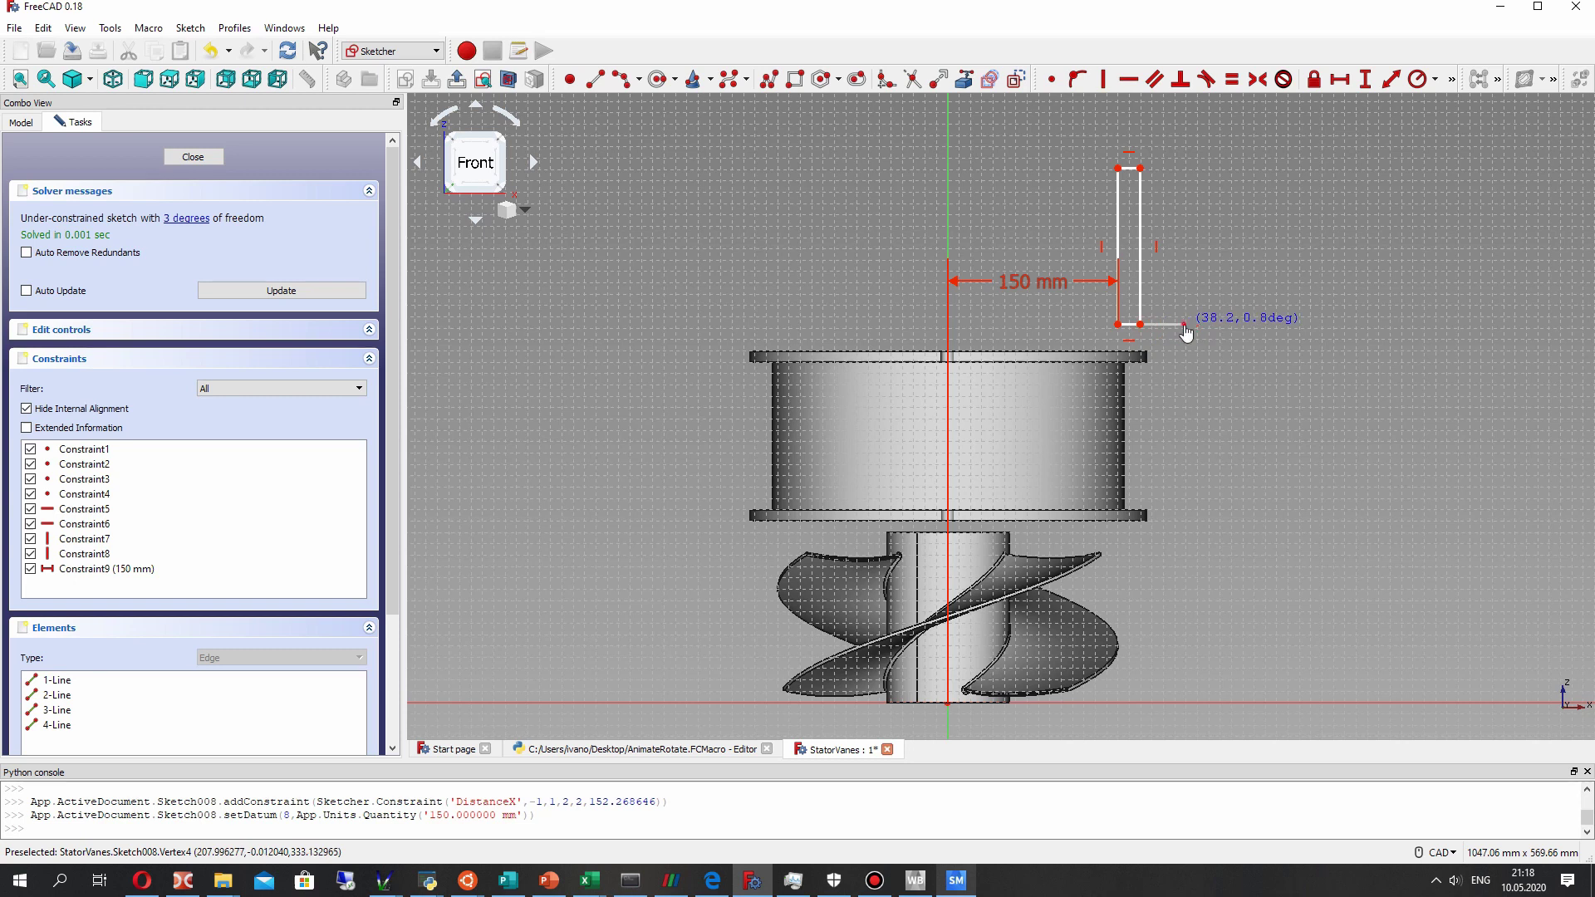
click(1184, 324)
click(1184, 325)
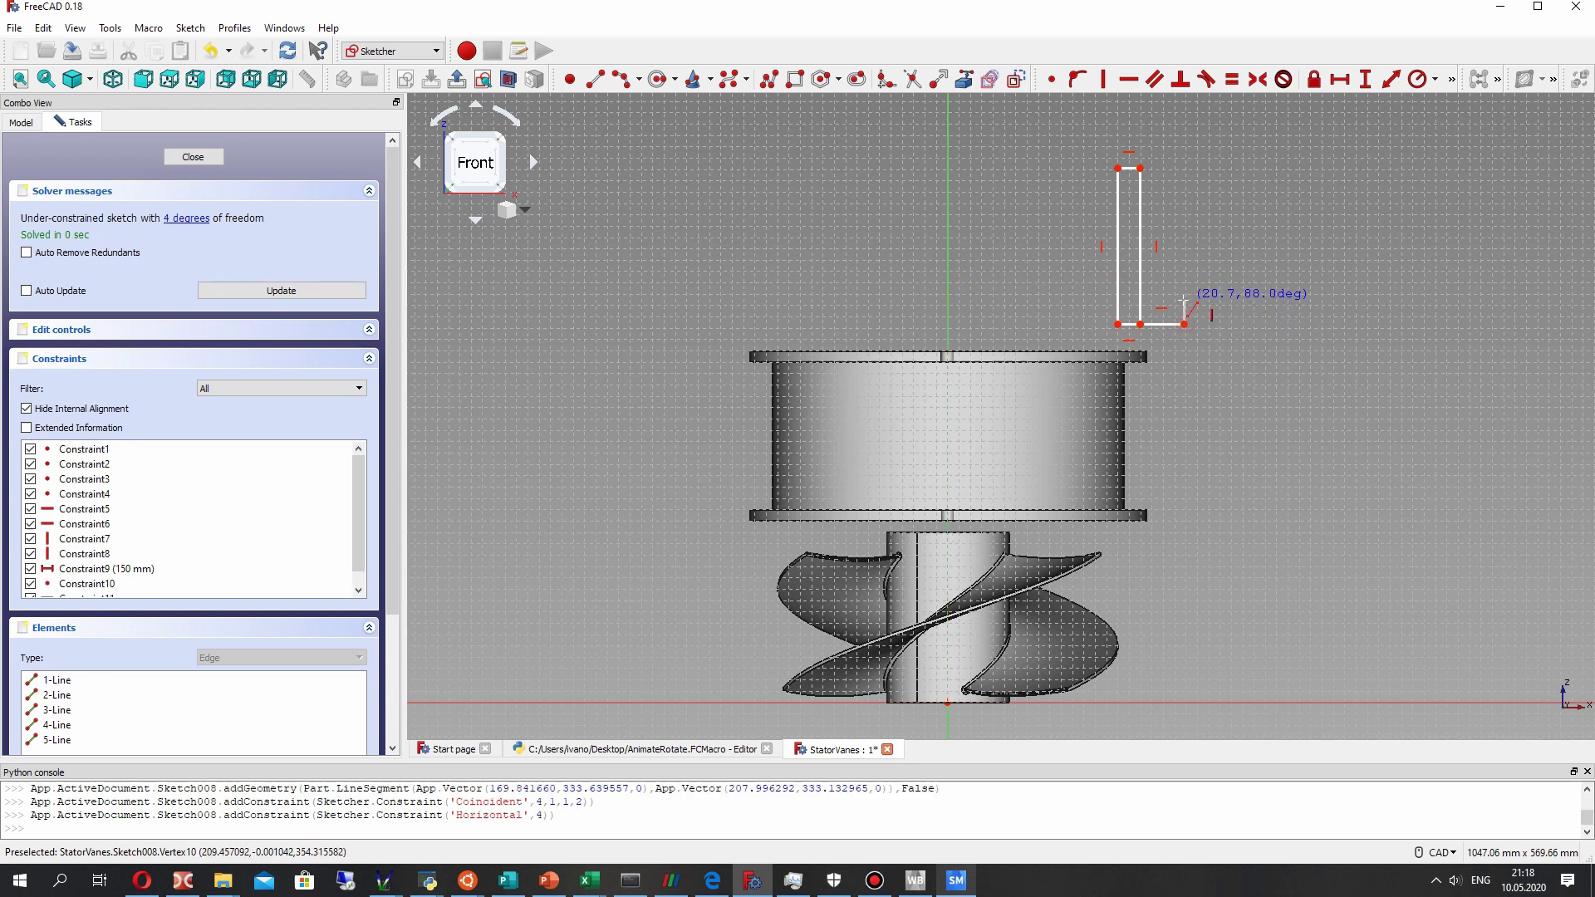
click(1185, 303)
scroll(1185, 304, up, 5)
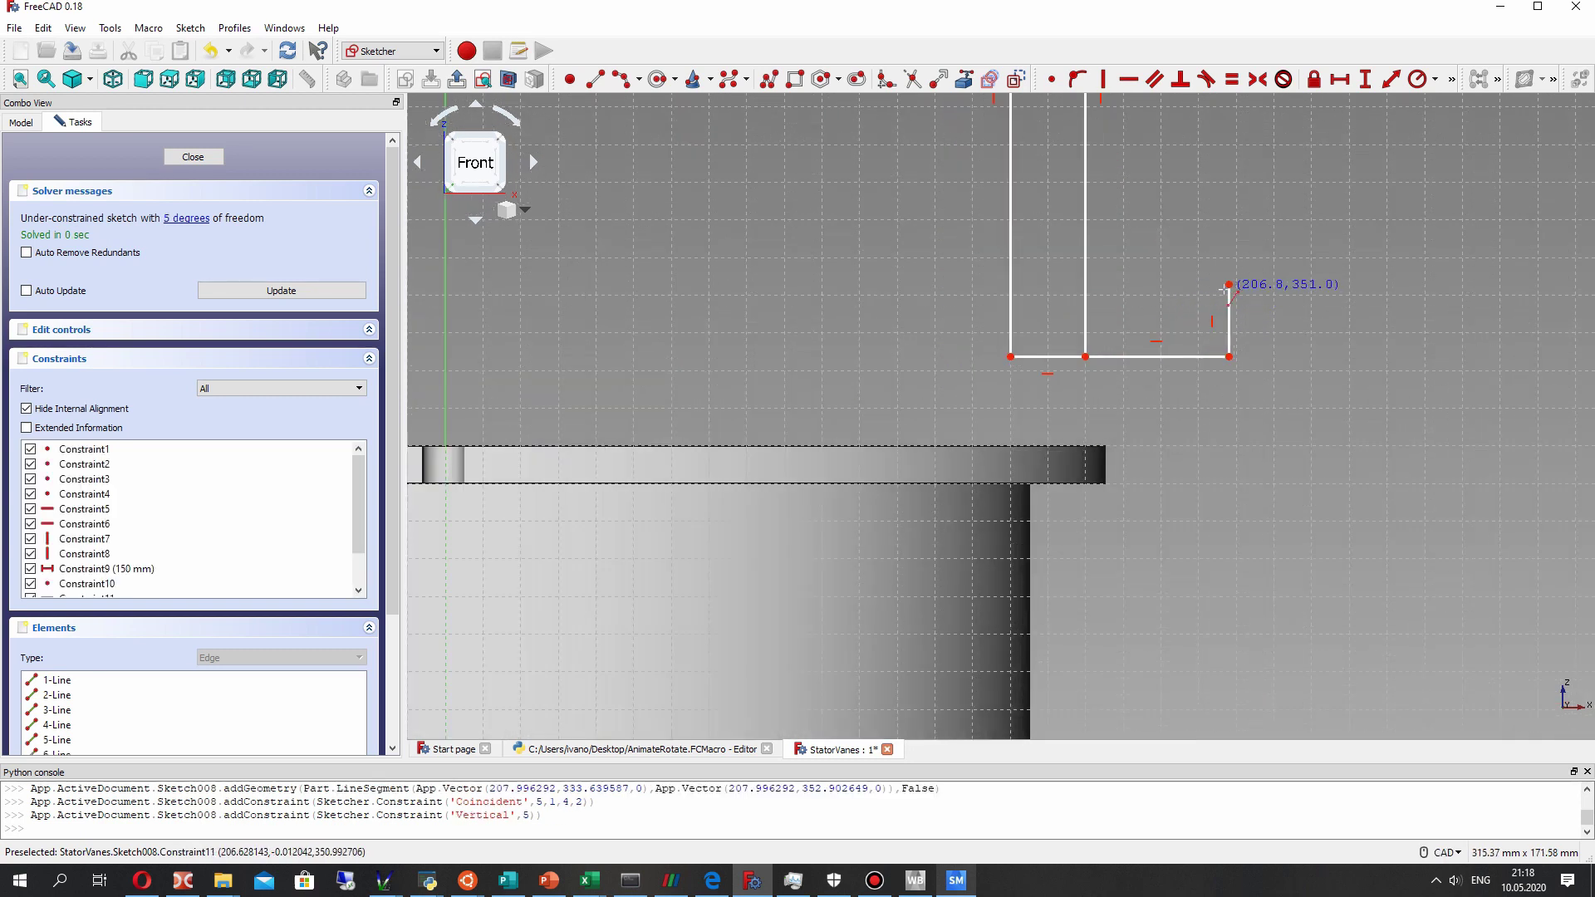
click(1085, 285)
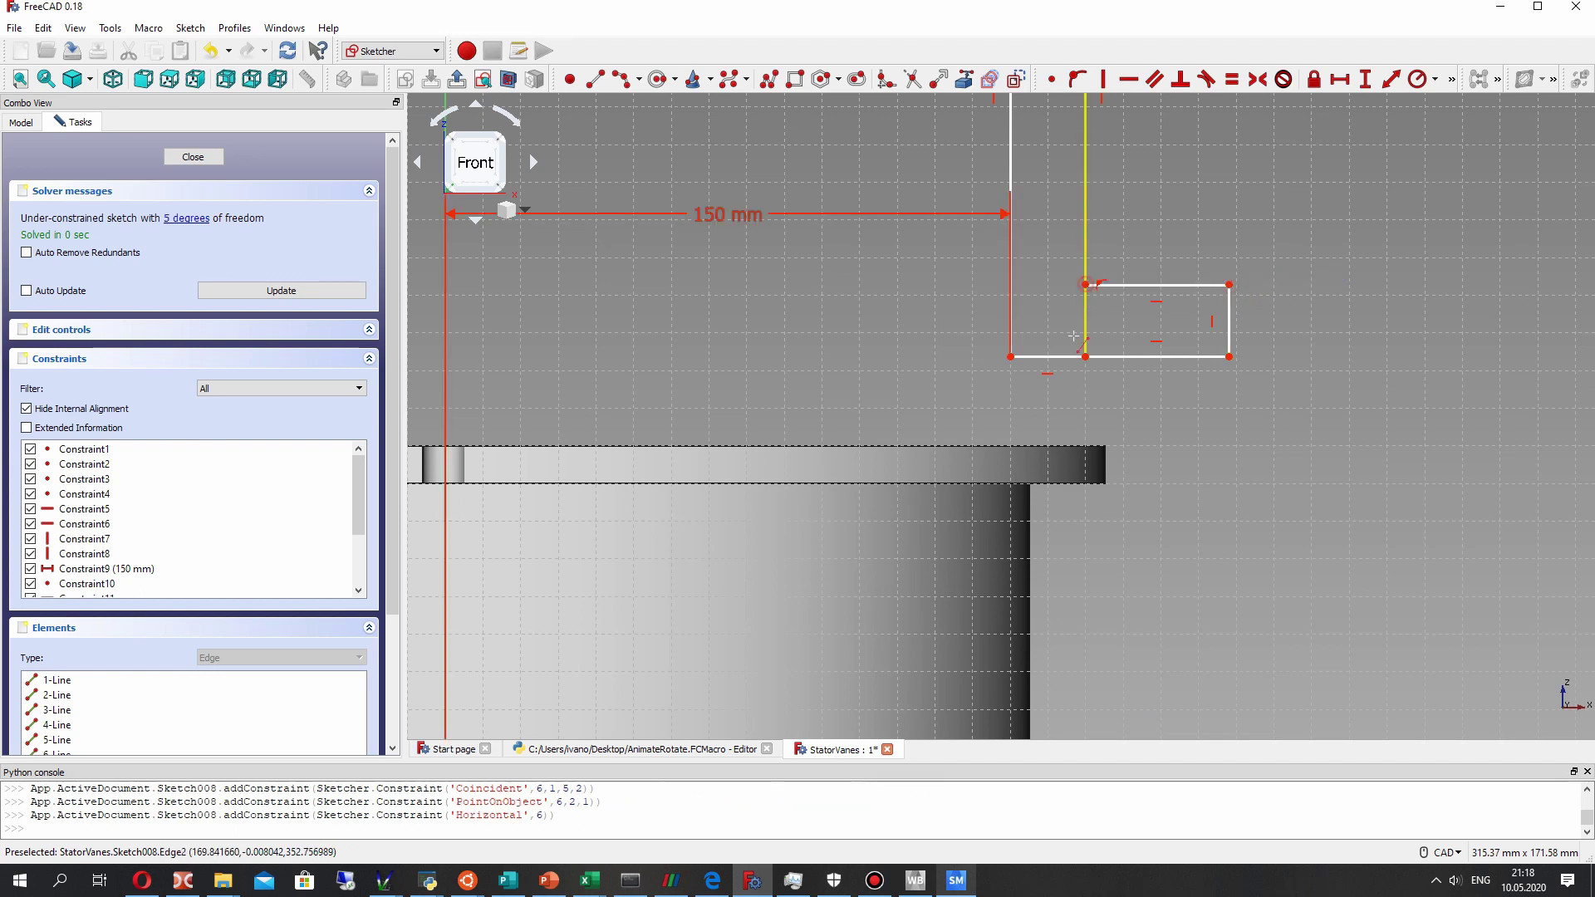
Trim the part of the rectangle's outer side inside the flange and delete the rectangle's short bottom edge.
click(911, 82)
click(1089, 336)
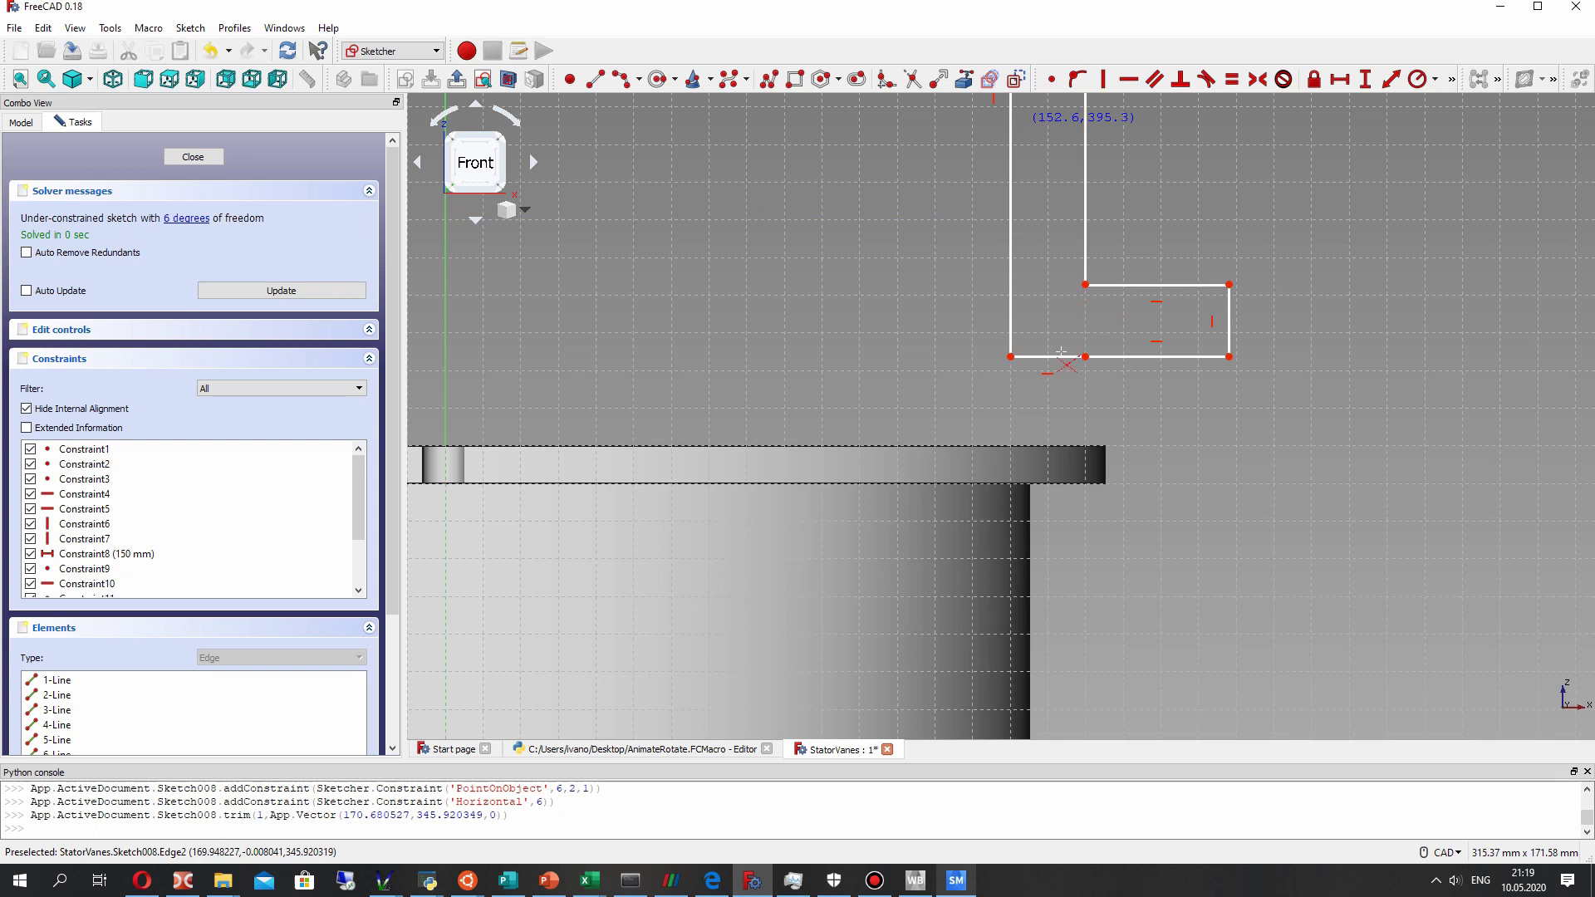
scroll(1048, 320, down, 5)
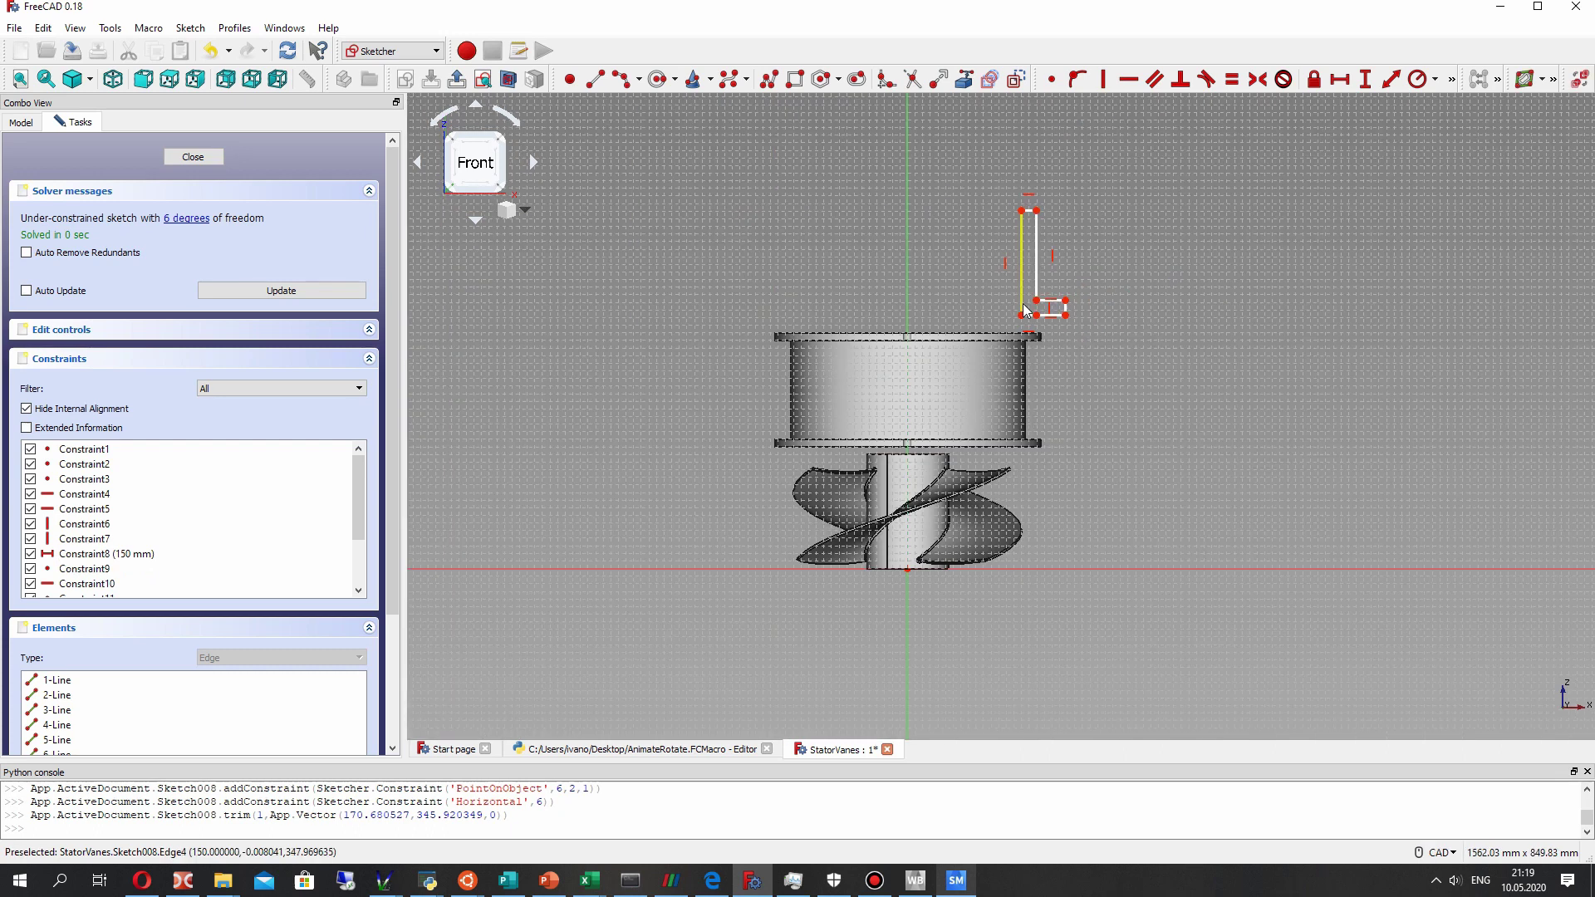
scroll(1053, 328, up, 2)
drag(1055, 335, 1057, 337)
click(1044, 344)
key(Delete)
Close the L-shaped profile by making the wall's lower inner endpoint and the flange's open bottom endpoint coincident.
scroll(1045, 342, up, 4)
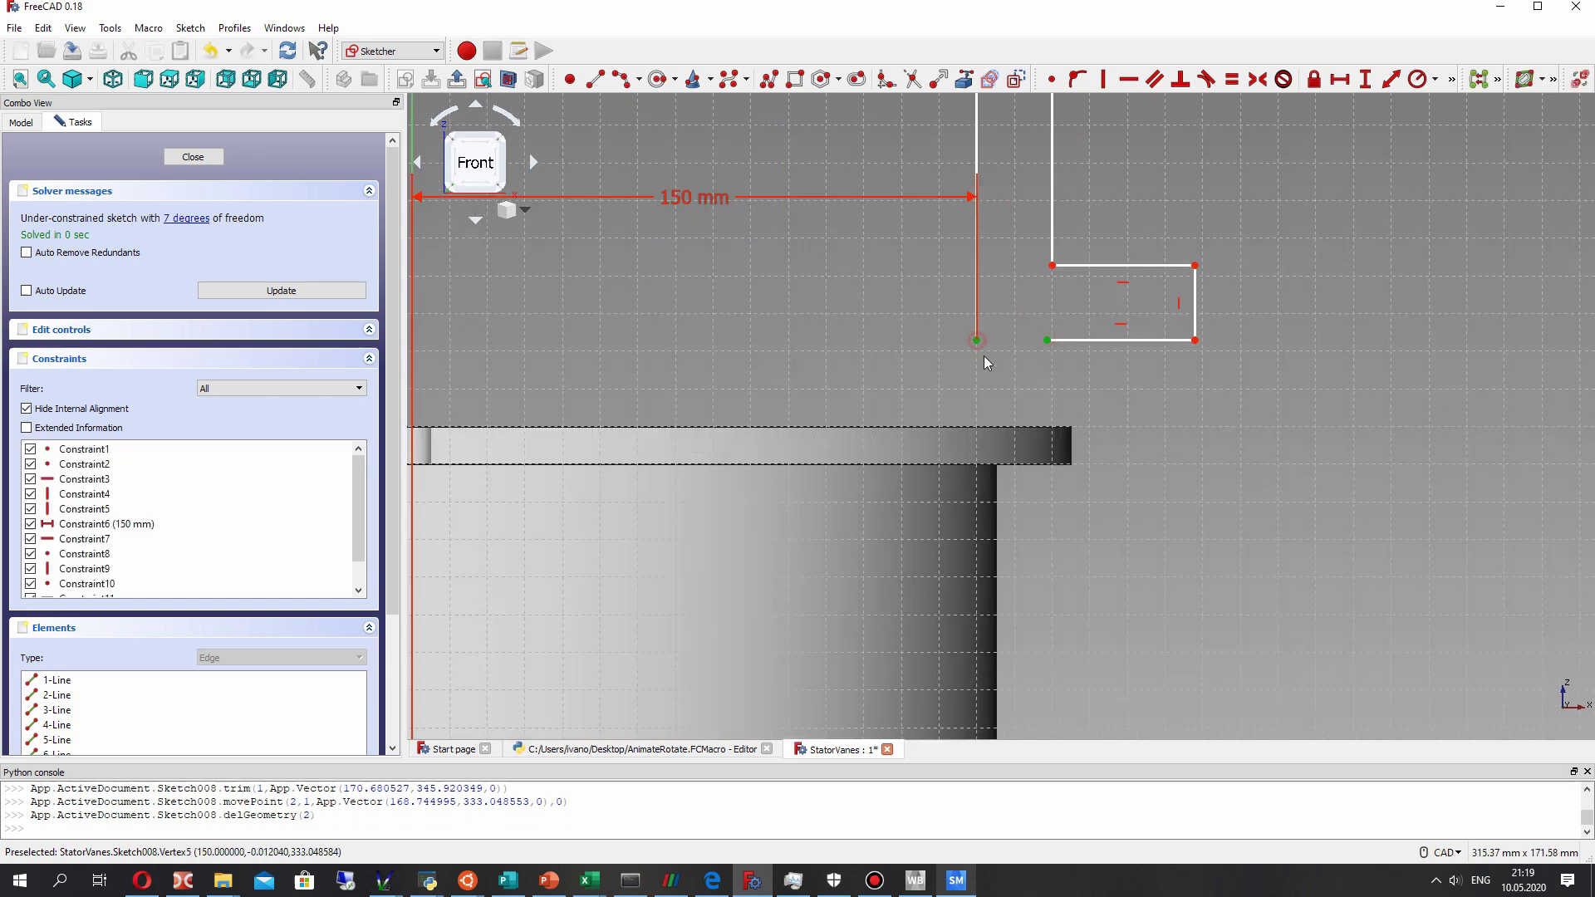
click(1052, 79)
drag(979, 337, 970, 345)
mouse_move(1051, 265)
mouse_down()
mouse_move(989, 265)
mouse_move(1047, 267)
mouse_up()
Set the horizontal thickness of the profile's upright wall to 5 mm and move the dimension clear of the lines.
scroll(1047, 266, down, 6)
scroll(1040, 174, up, 2)
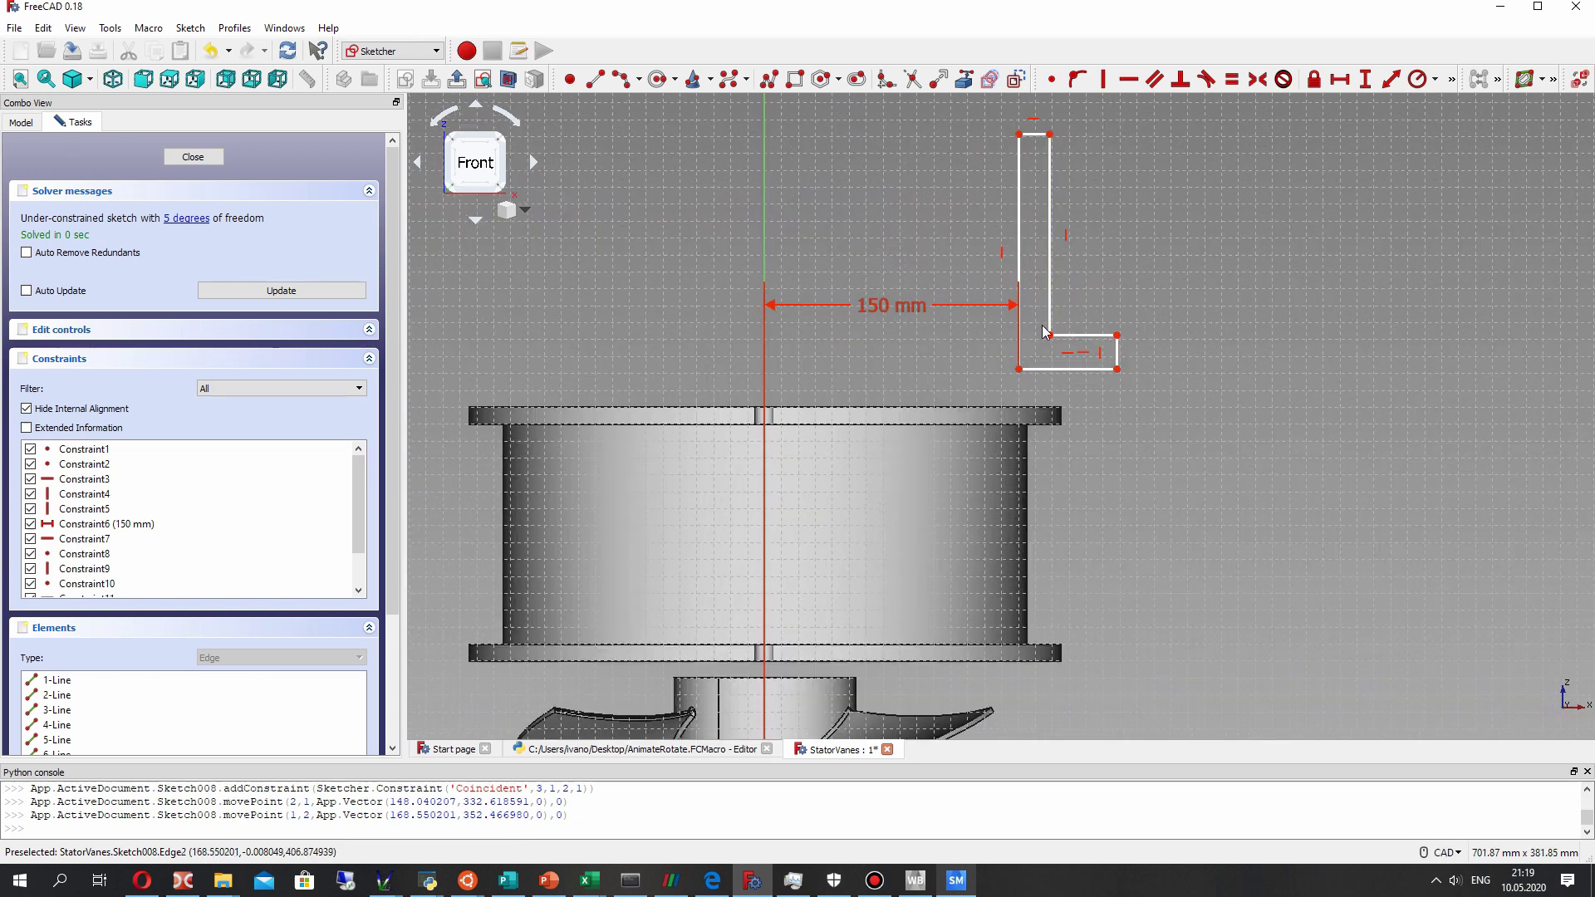
drag(1047, 340, 1036, 344)
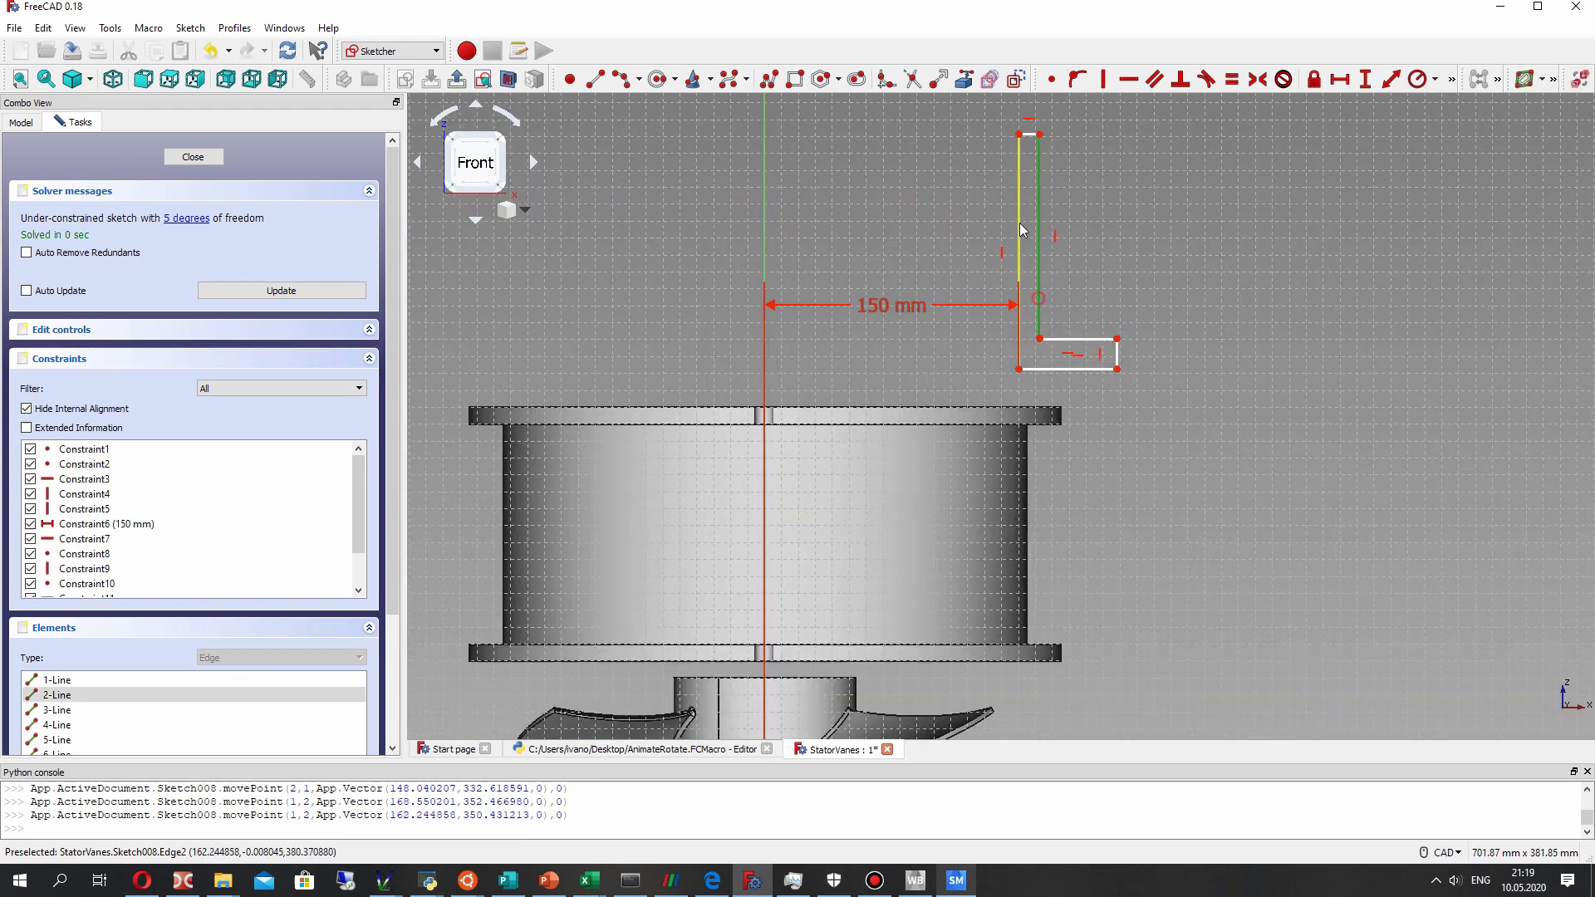
click(1031, 342)
click(1040, 338)
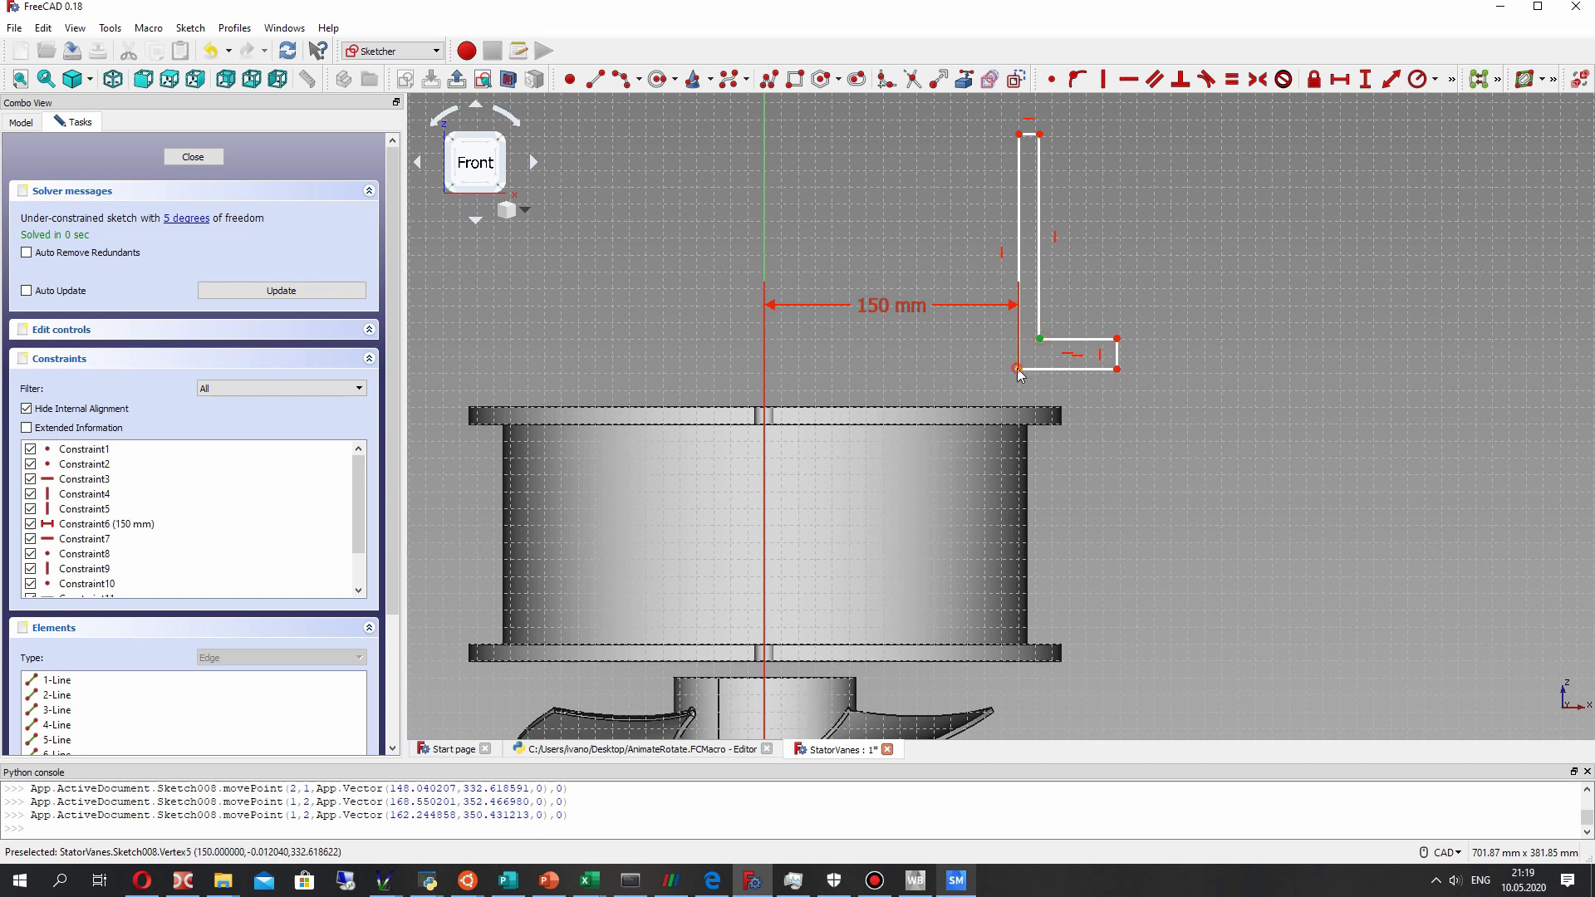
click(1017, 369)
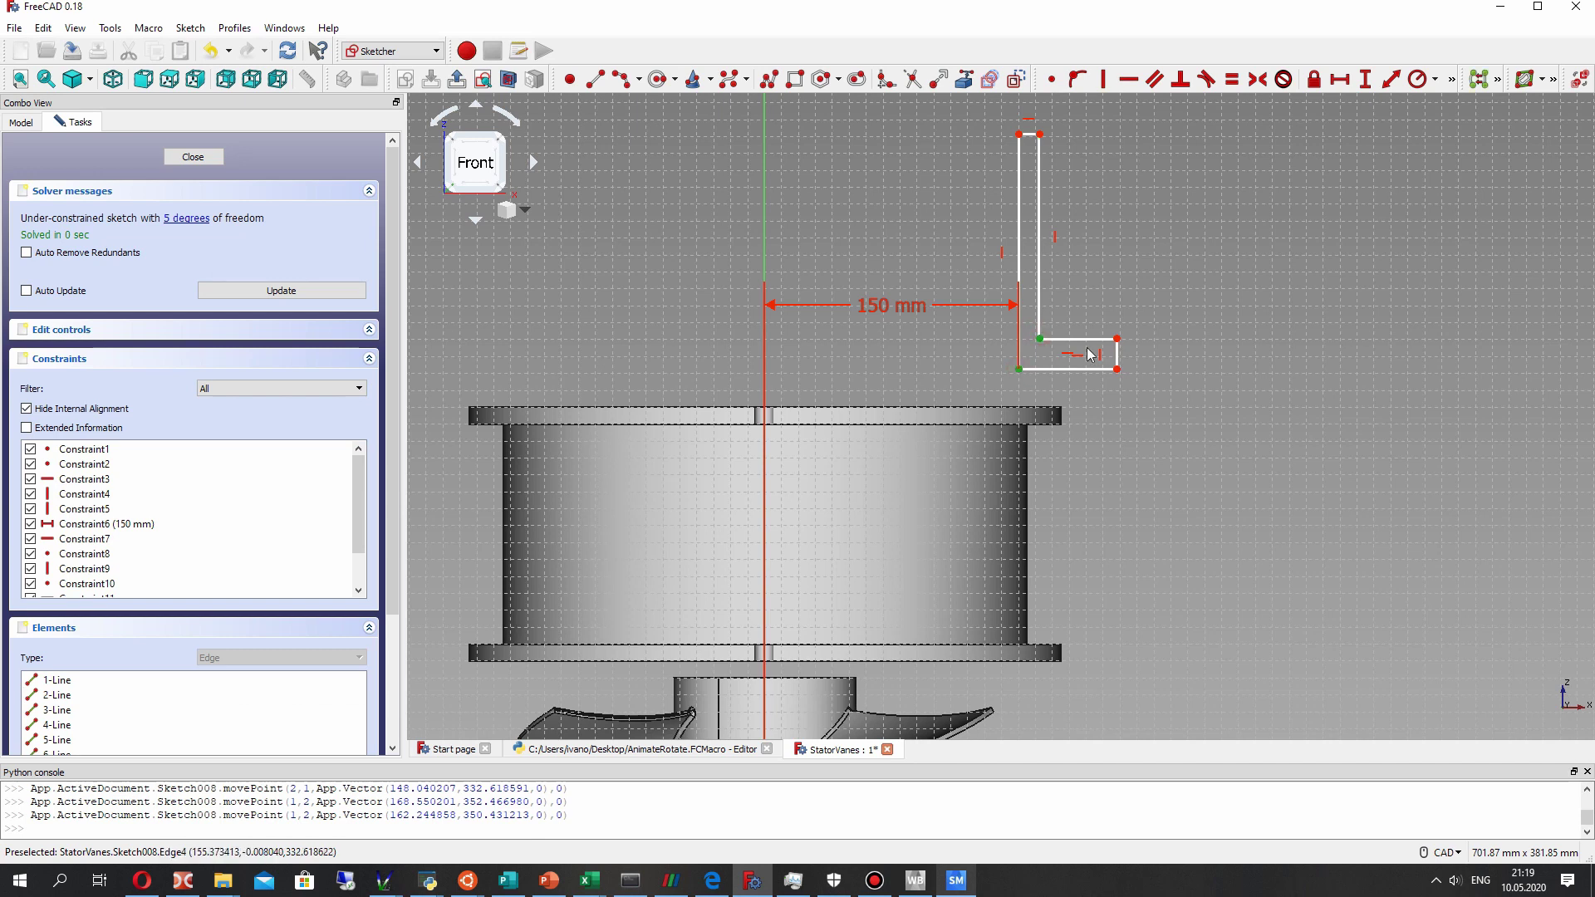
click(1339, 79)
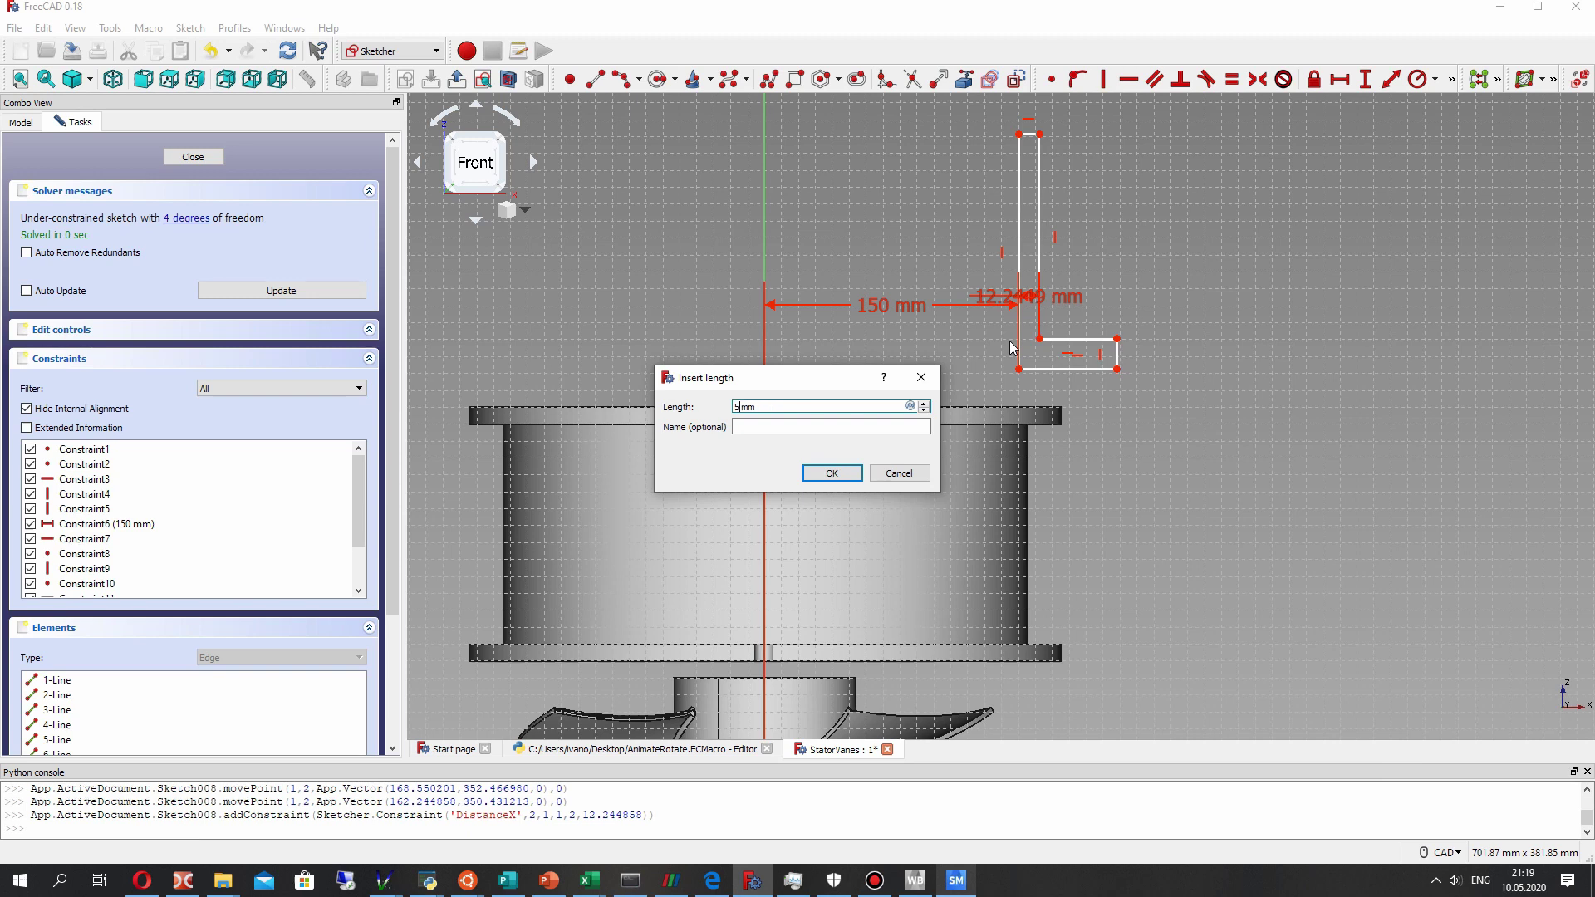
key(Return)
scroll(1008, 333, up, 2)
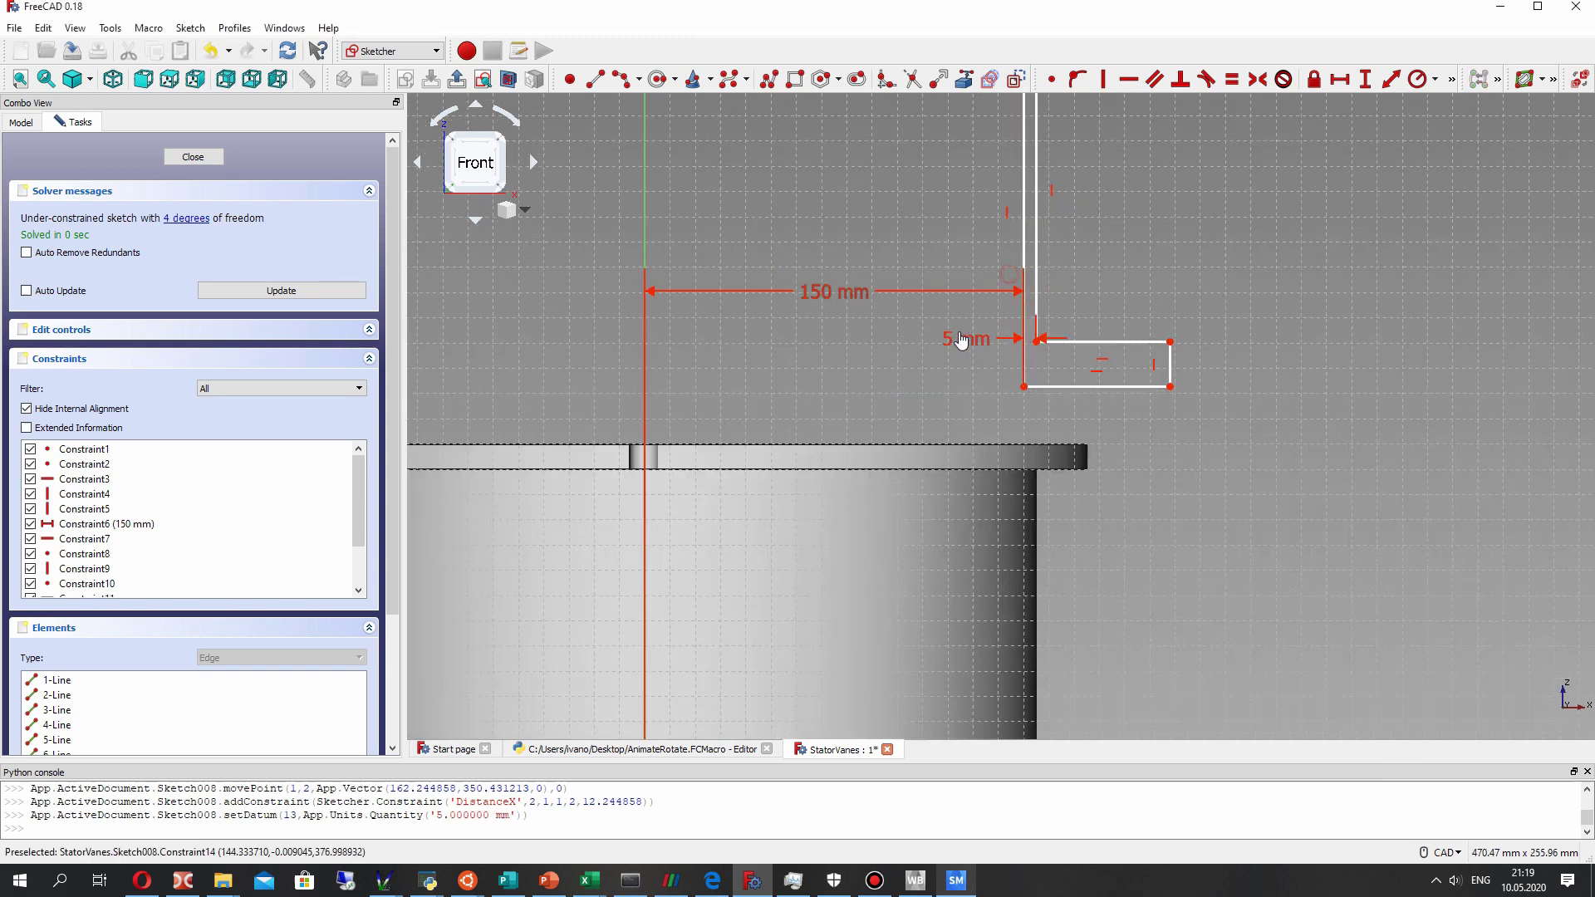
drag(962, 341, 945, 324)
Set the length of the flange's outer vertical edge to 10 mm and place the dimension outside the profile.
click(1170, 342)
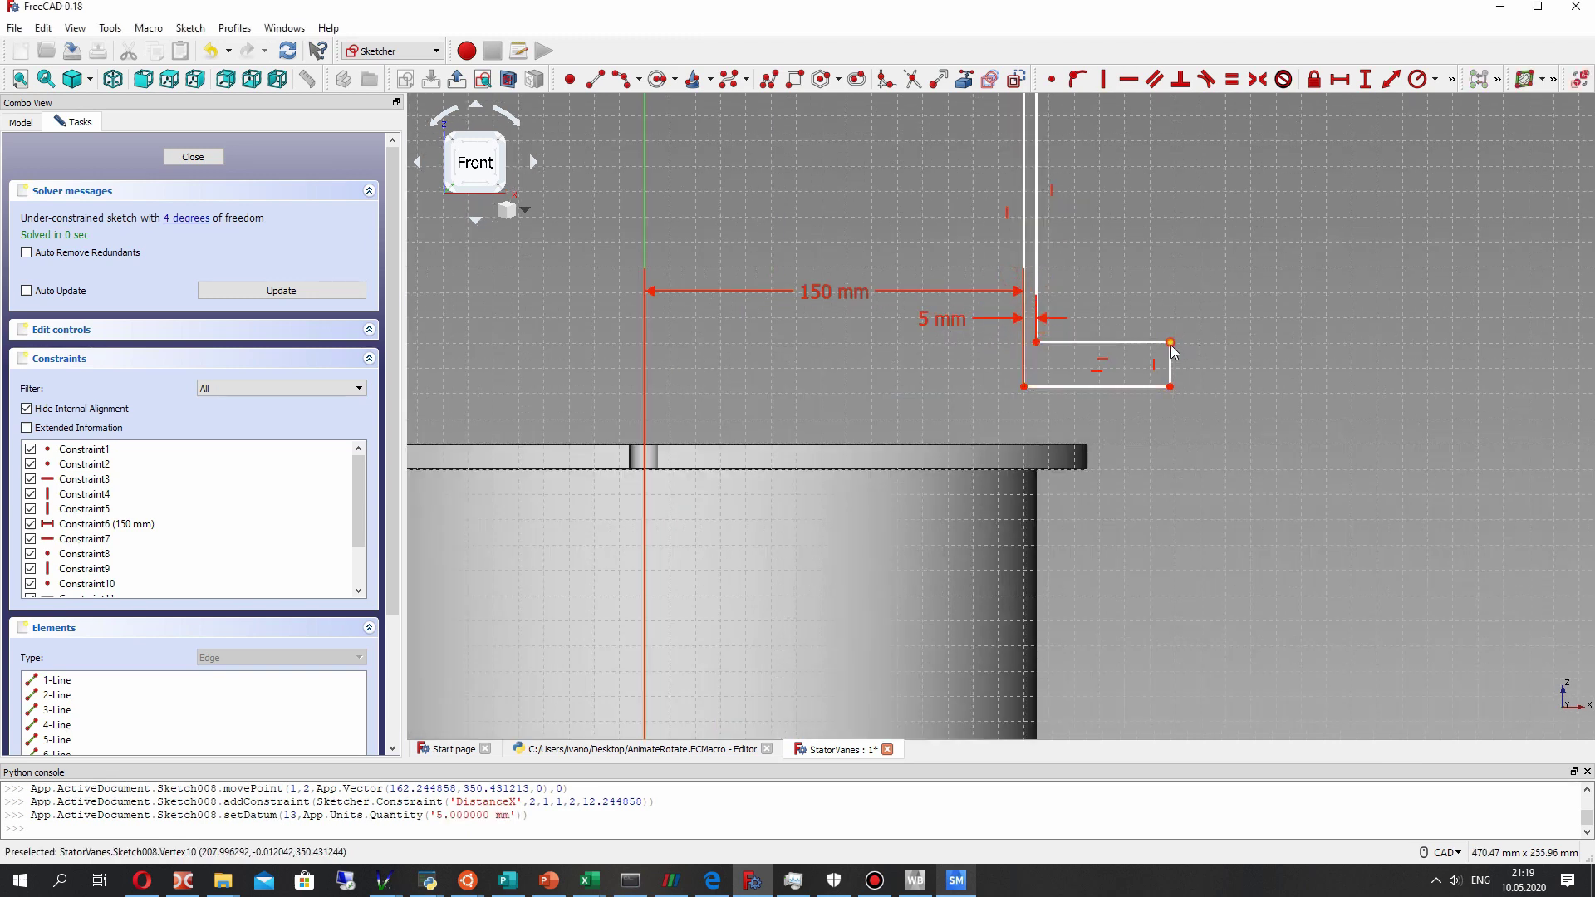
click(1169, 366)
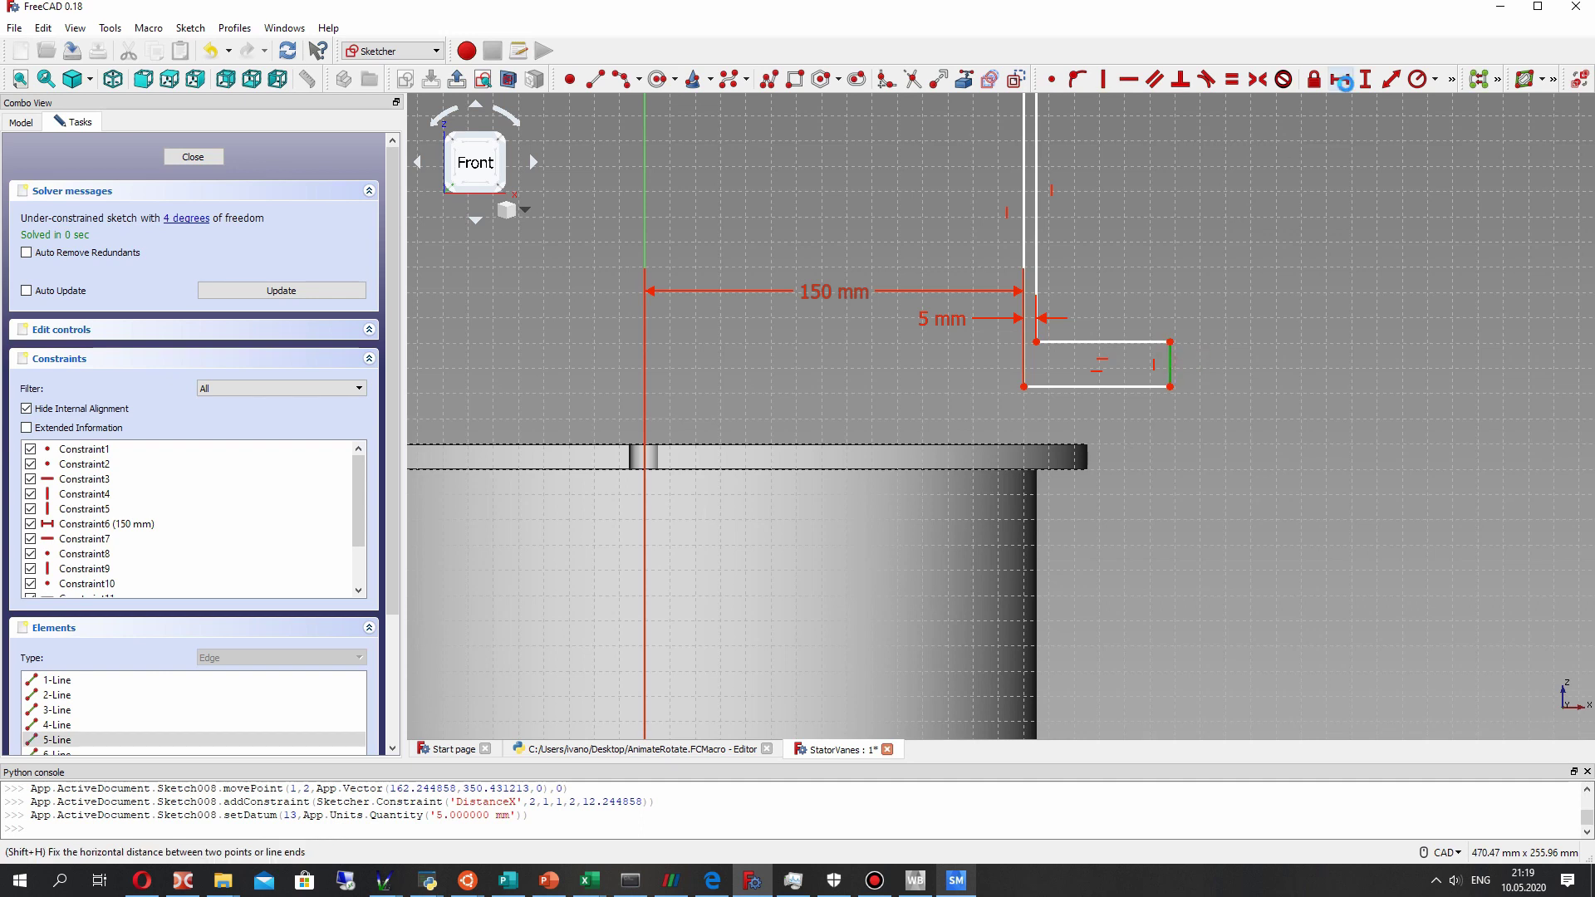
click(1392, 81)
text(1)
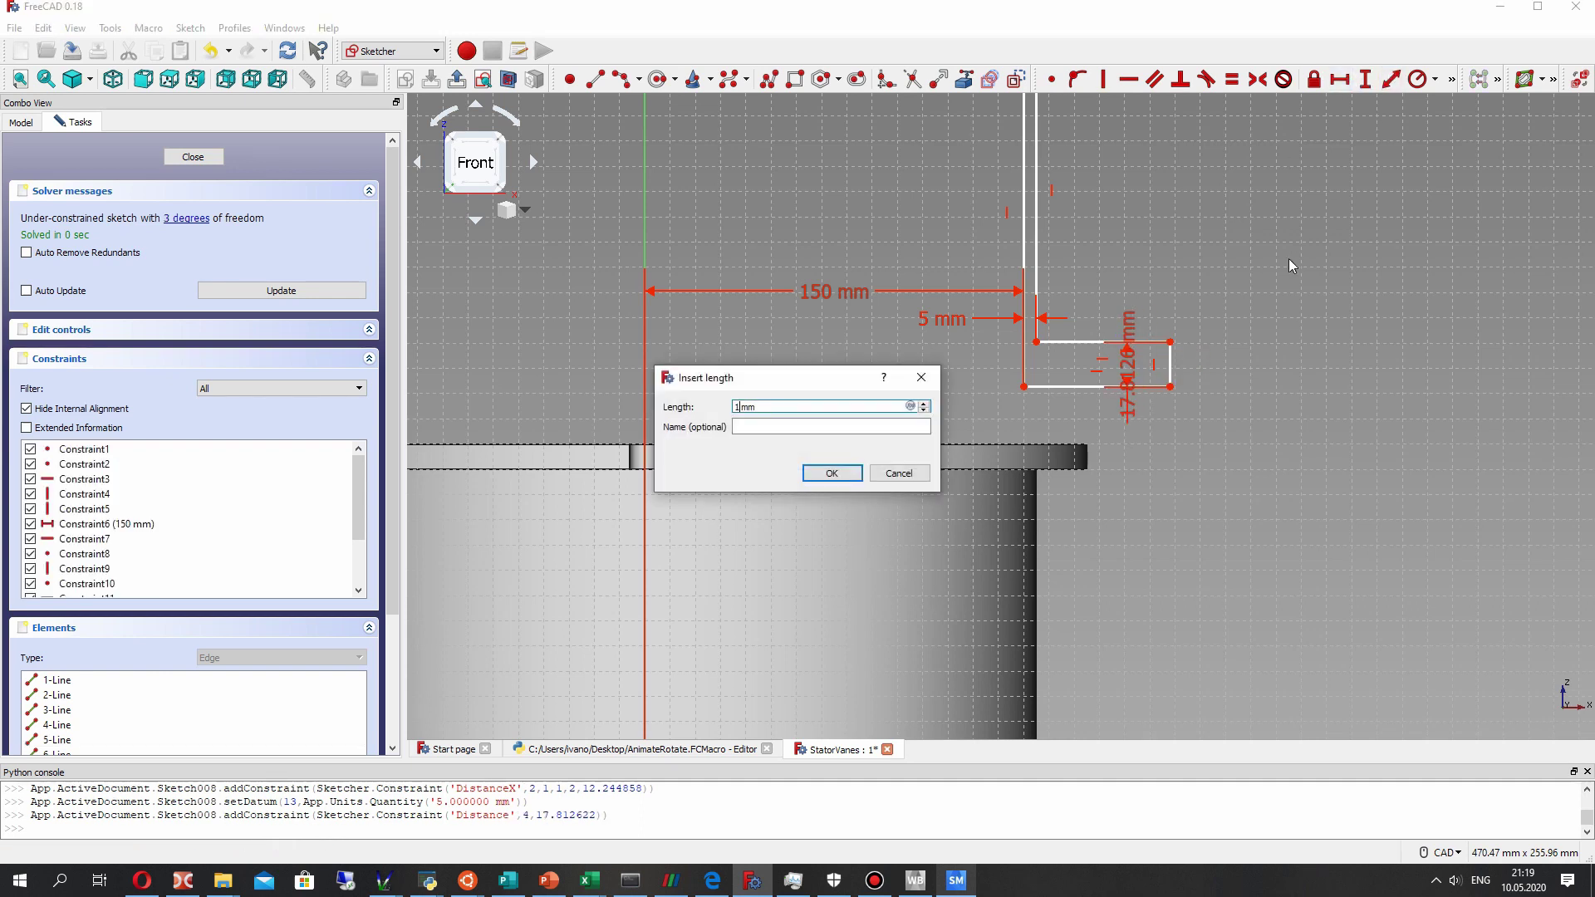
text(0)
key(Return)
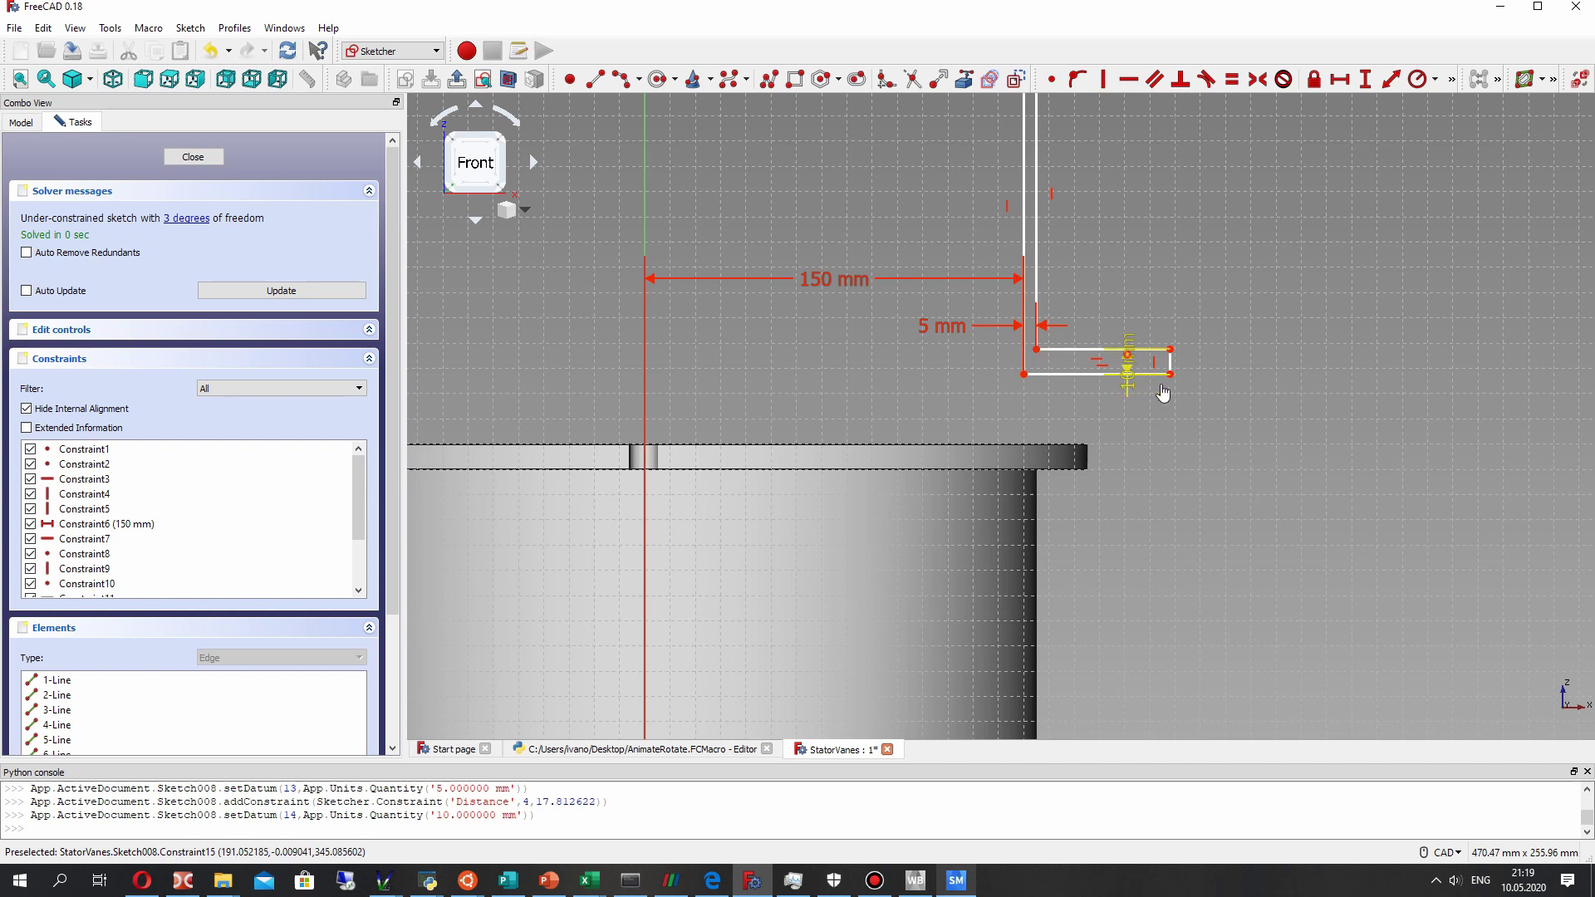
drag(1163, 392, 1173, 424)
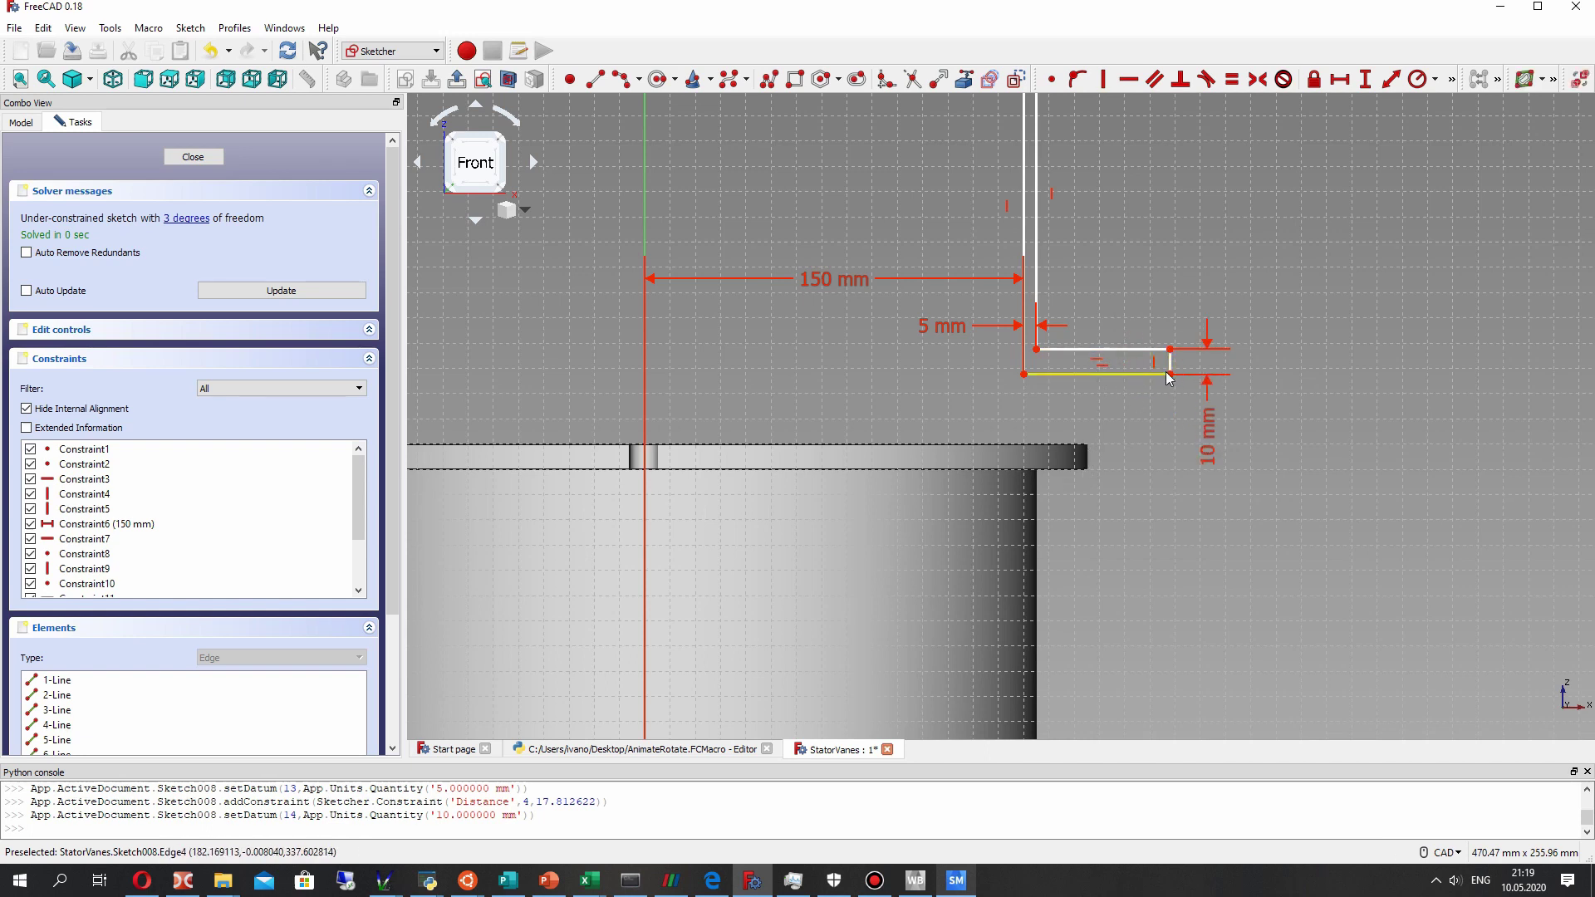
Pull the flange's outer corner in above the housing rim and set the flange's upper horizontal edge to 20 mm.
mouse_move(1171, 376)
mouse_down()
mouse_move(1104, 391)
mouse_move(1070, 427)
mouse_up()
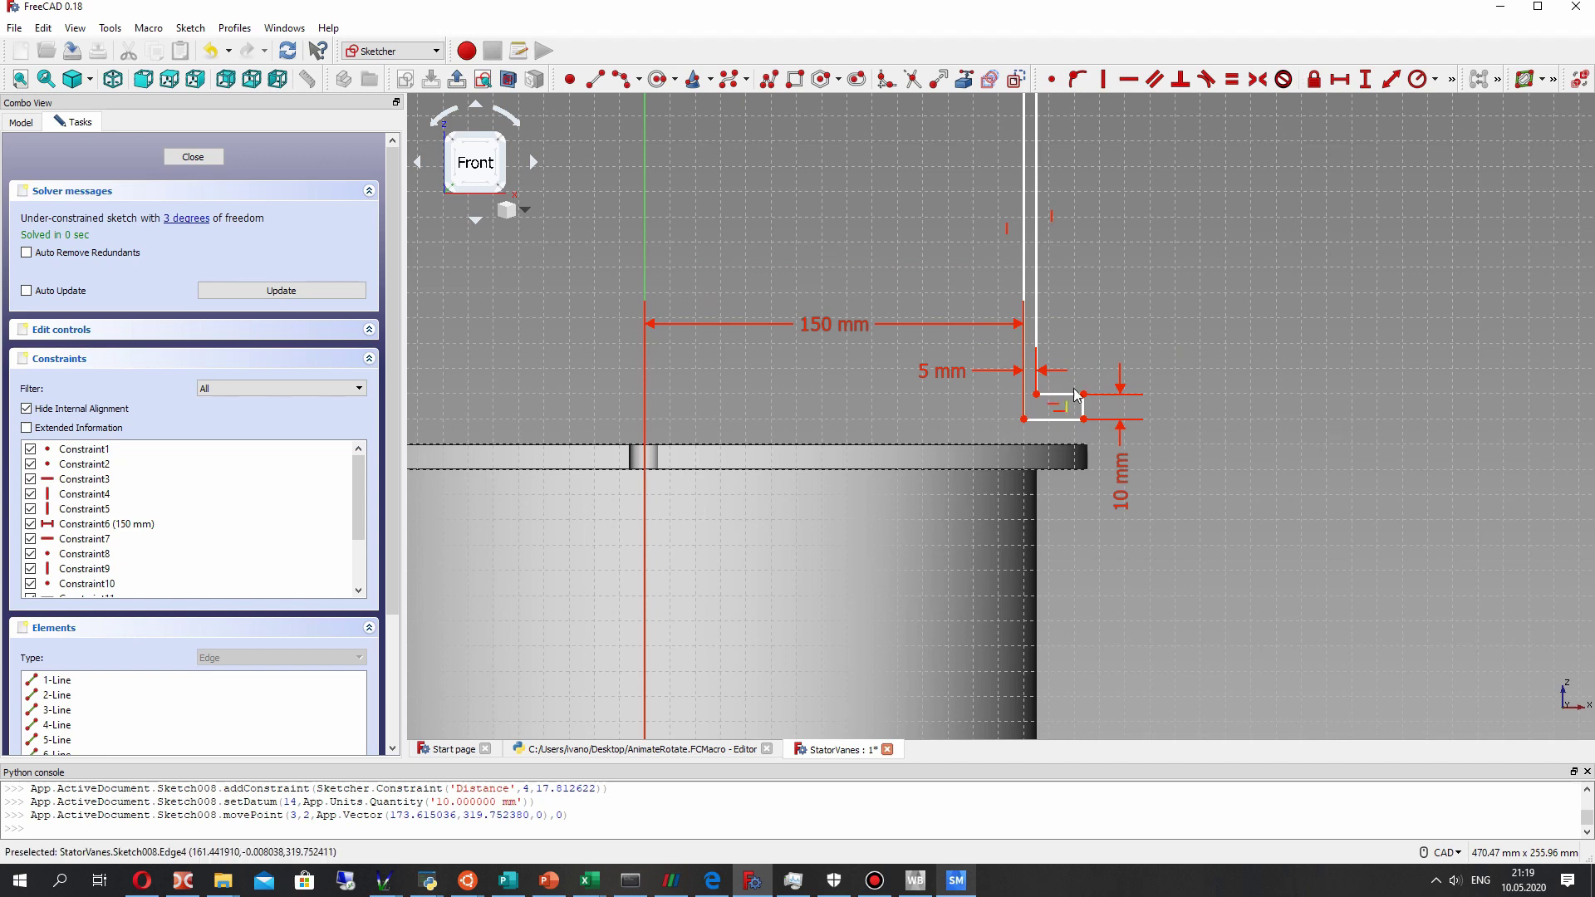
click(1068, 403)
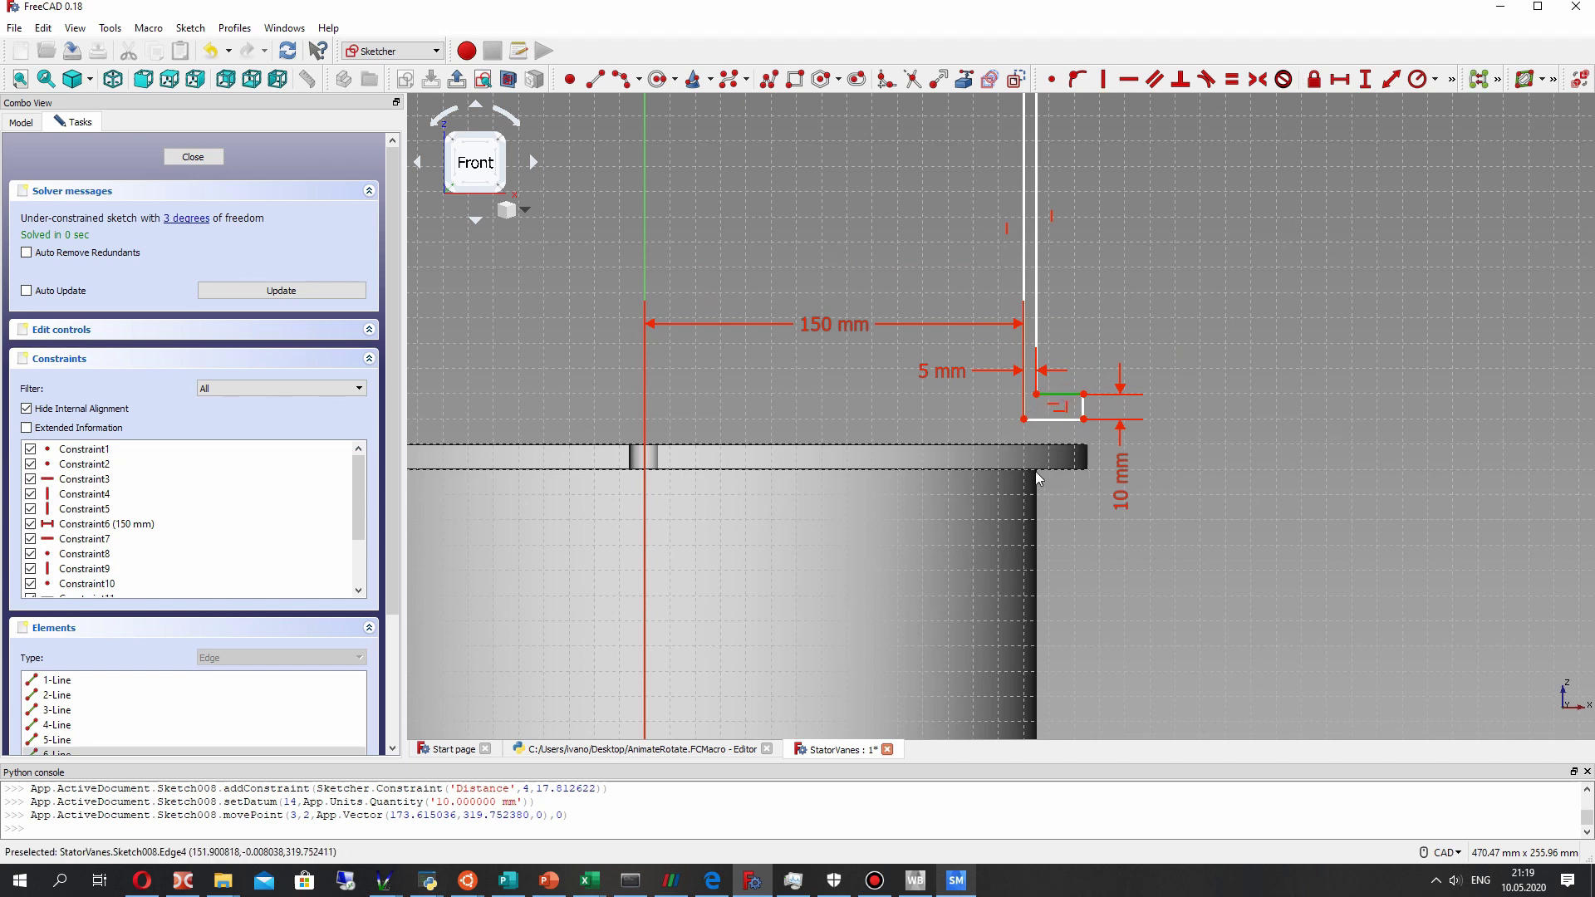
click(1392, 80)
key(Return)
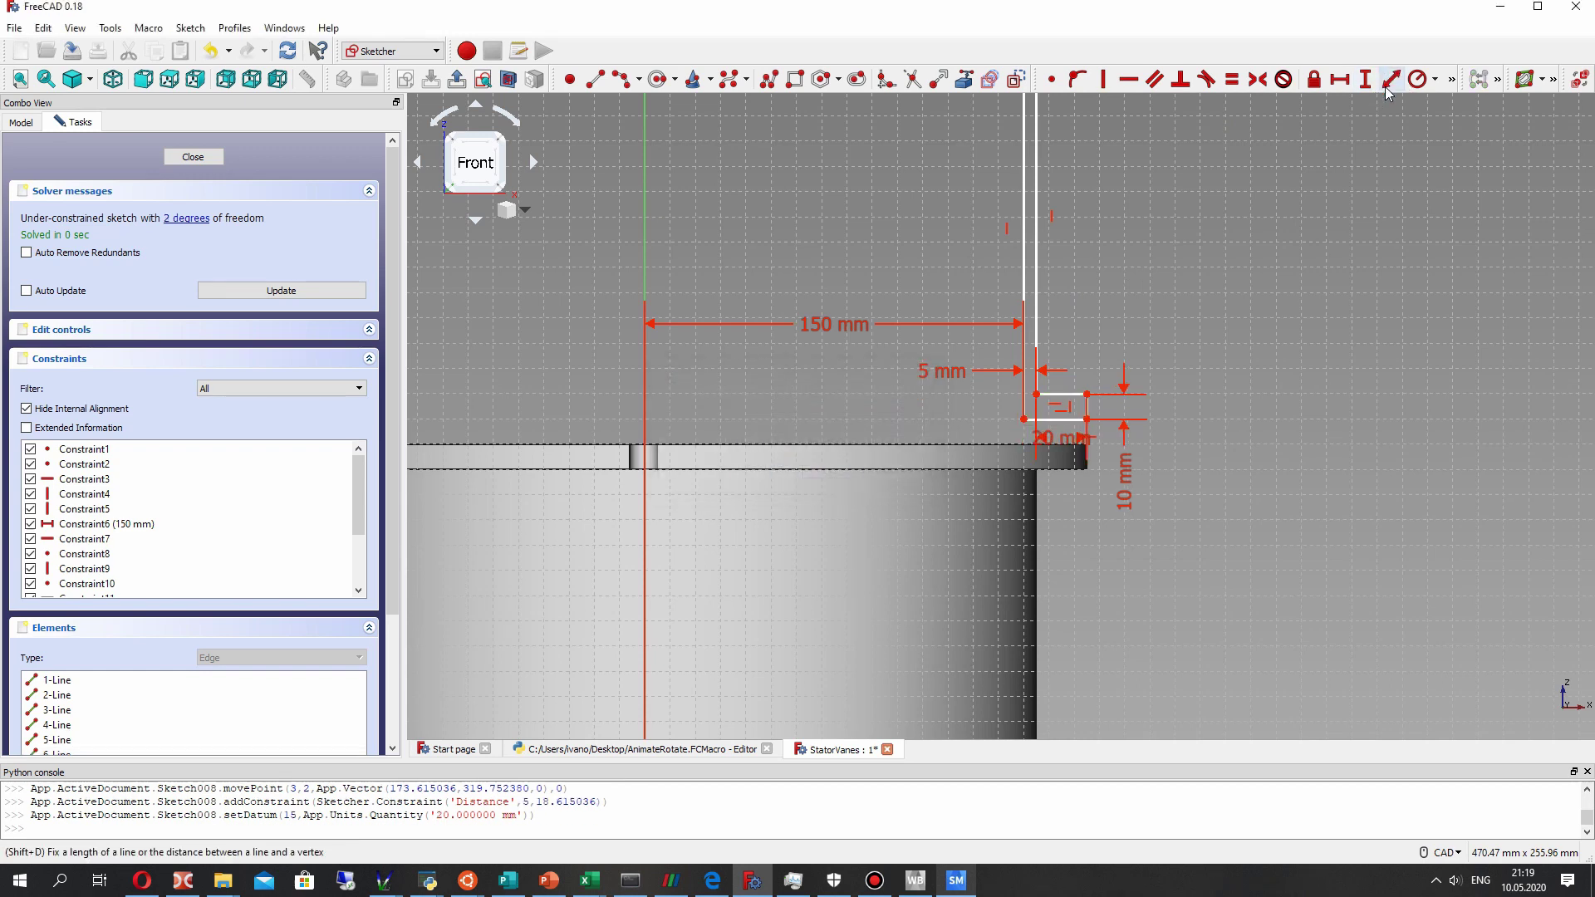
scroll(1178, 283, up, 4)
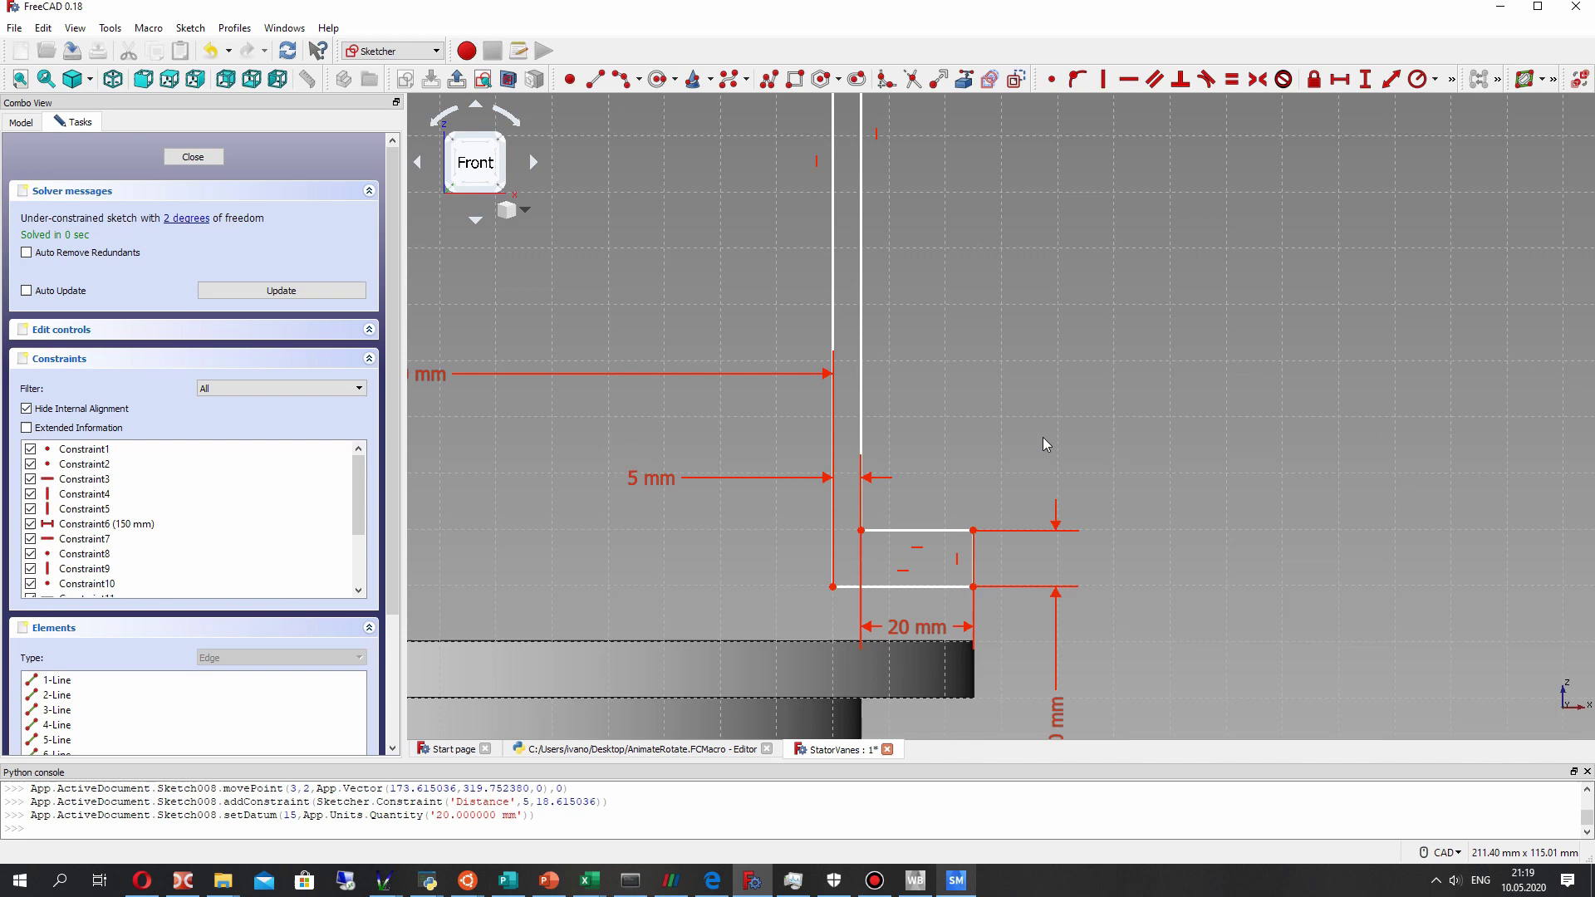
middle_drag(975, 541, 1070, 410)
mouse_move(1069, 401)
mouse_down()
mouse_move(1057, 524)
mouse_move(1045, 426)
mouse_up()
scroll(1045, 426, down, 4)
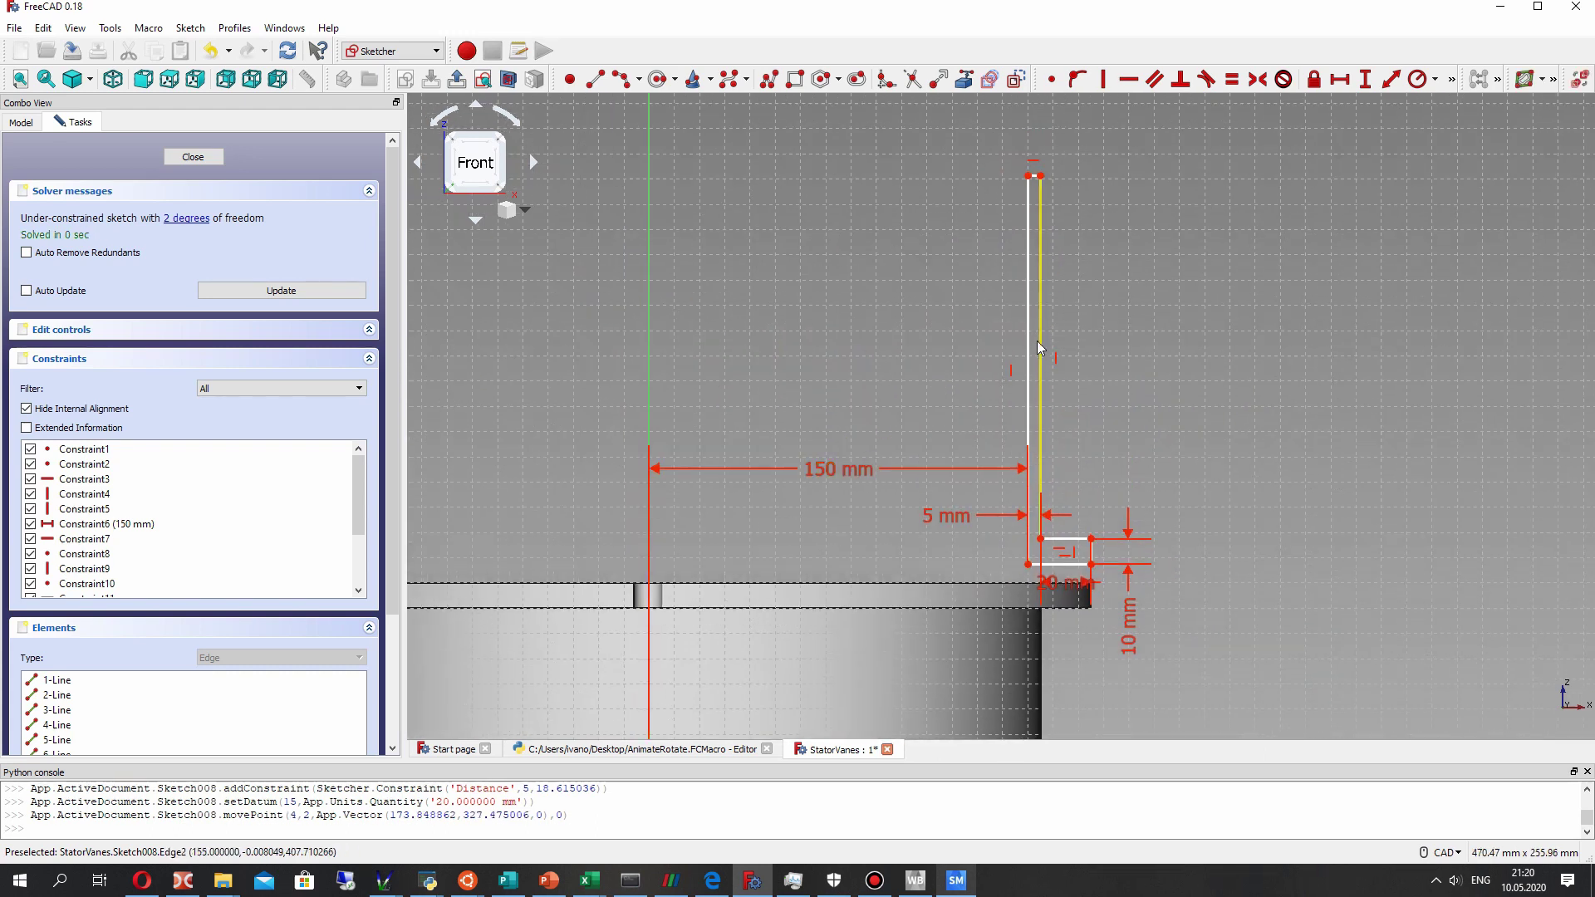
Lower the top of the upright wall to about 373 mm on the vertical axis and delete its short top edge.
drag(1039, 176, 1030, 415)
scroll(1031, 414, up, 3)
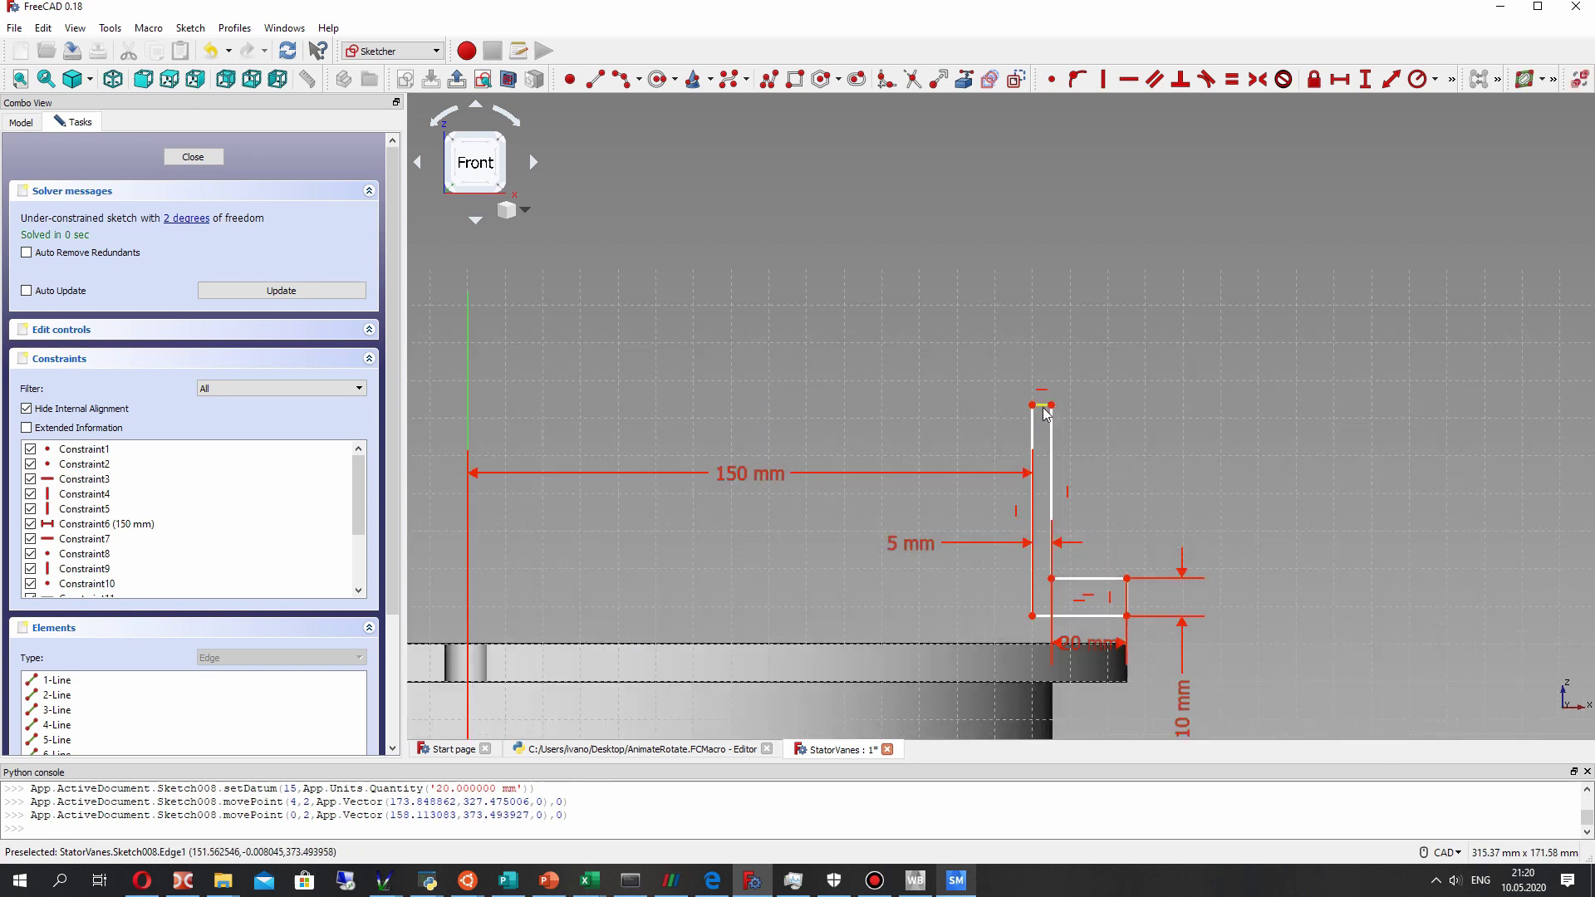
key(Delete)
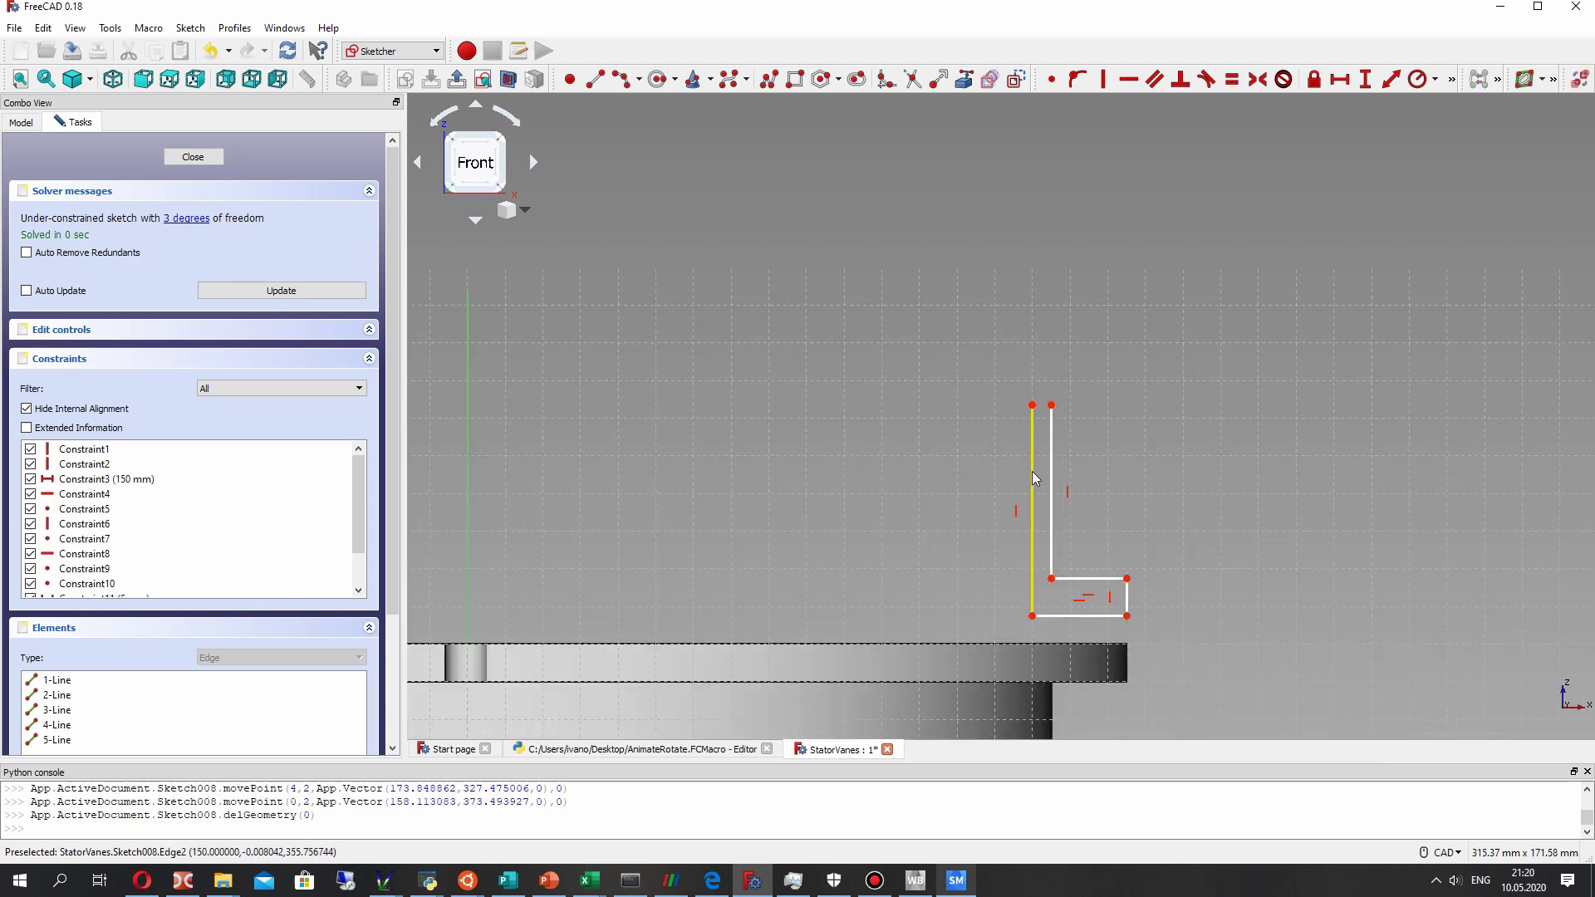
scroll(1010, 473, down, 6)
scroll(1015, 485, up, 8)
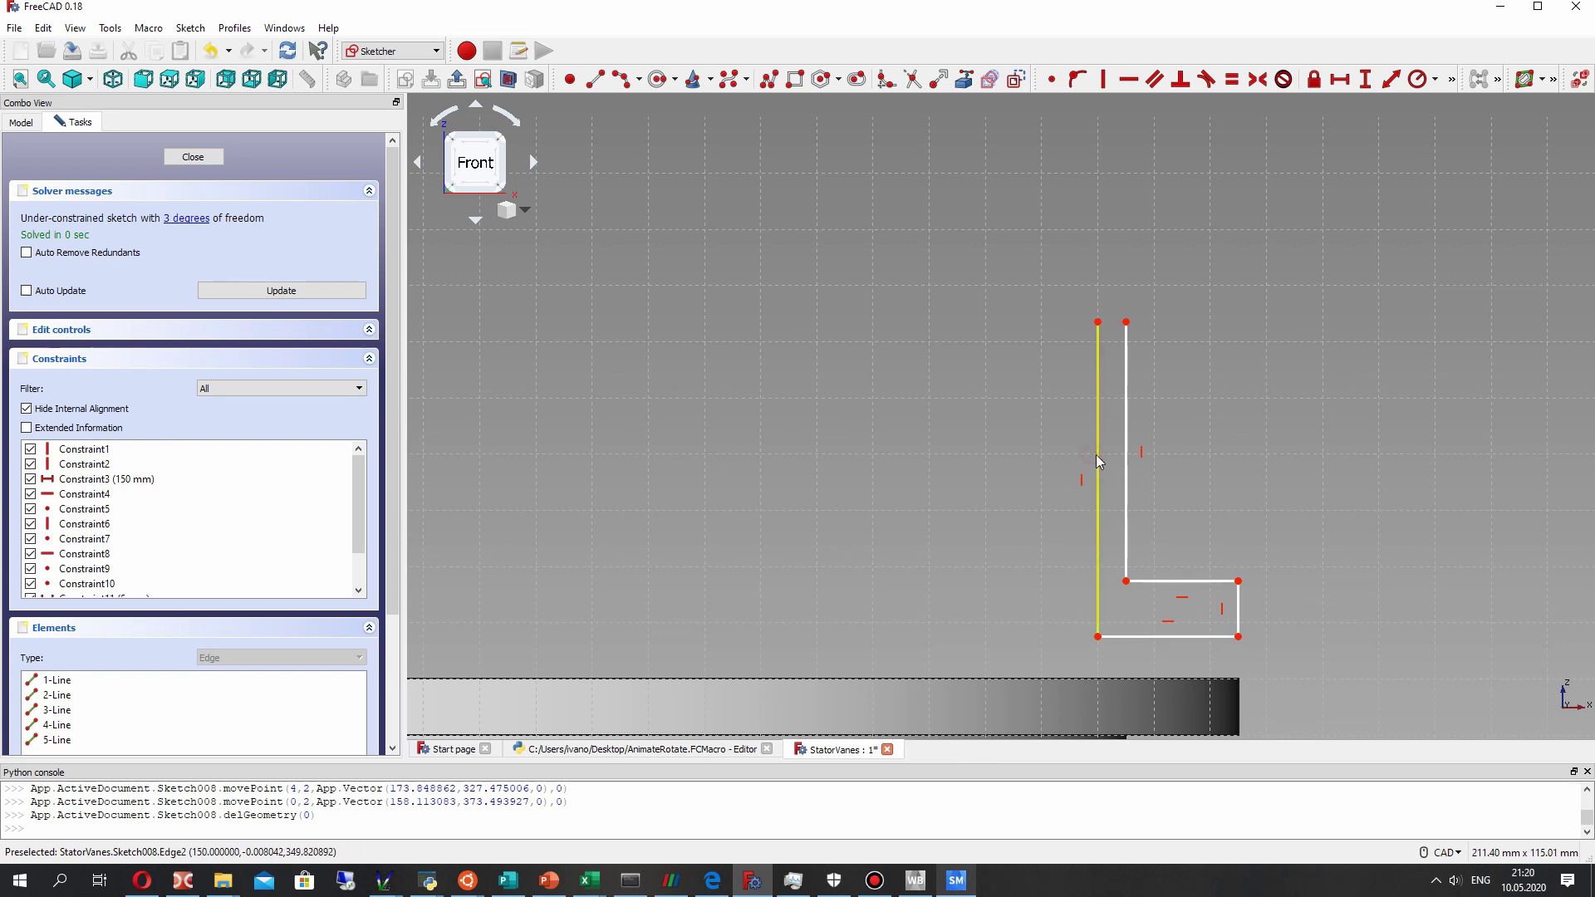
scroll(1029, 417, down, 8)
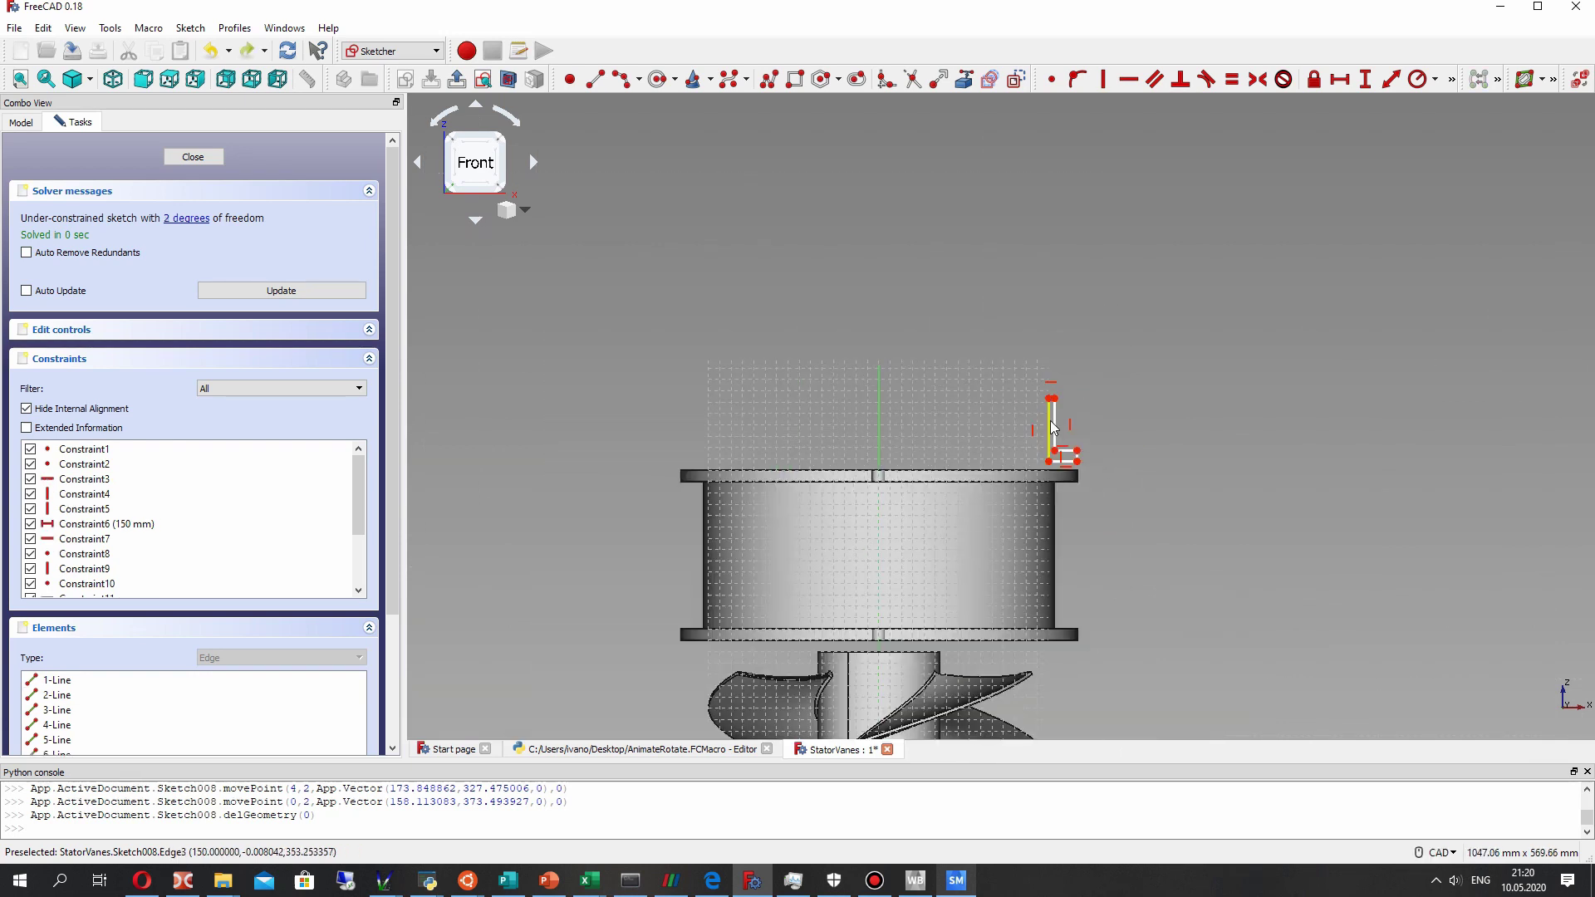
drag(1052, 390, 1042, 399)
scroll(1026, 429, up, 6)
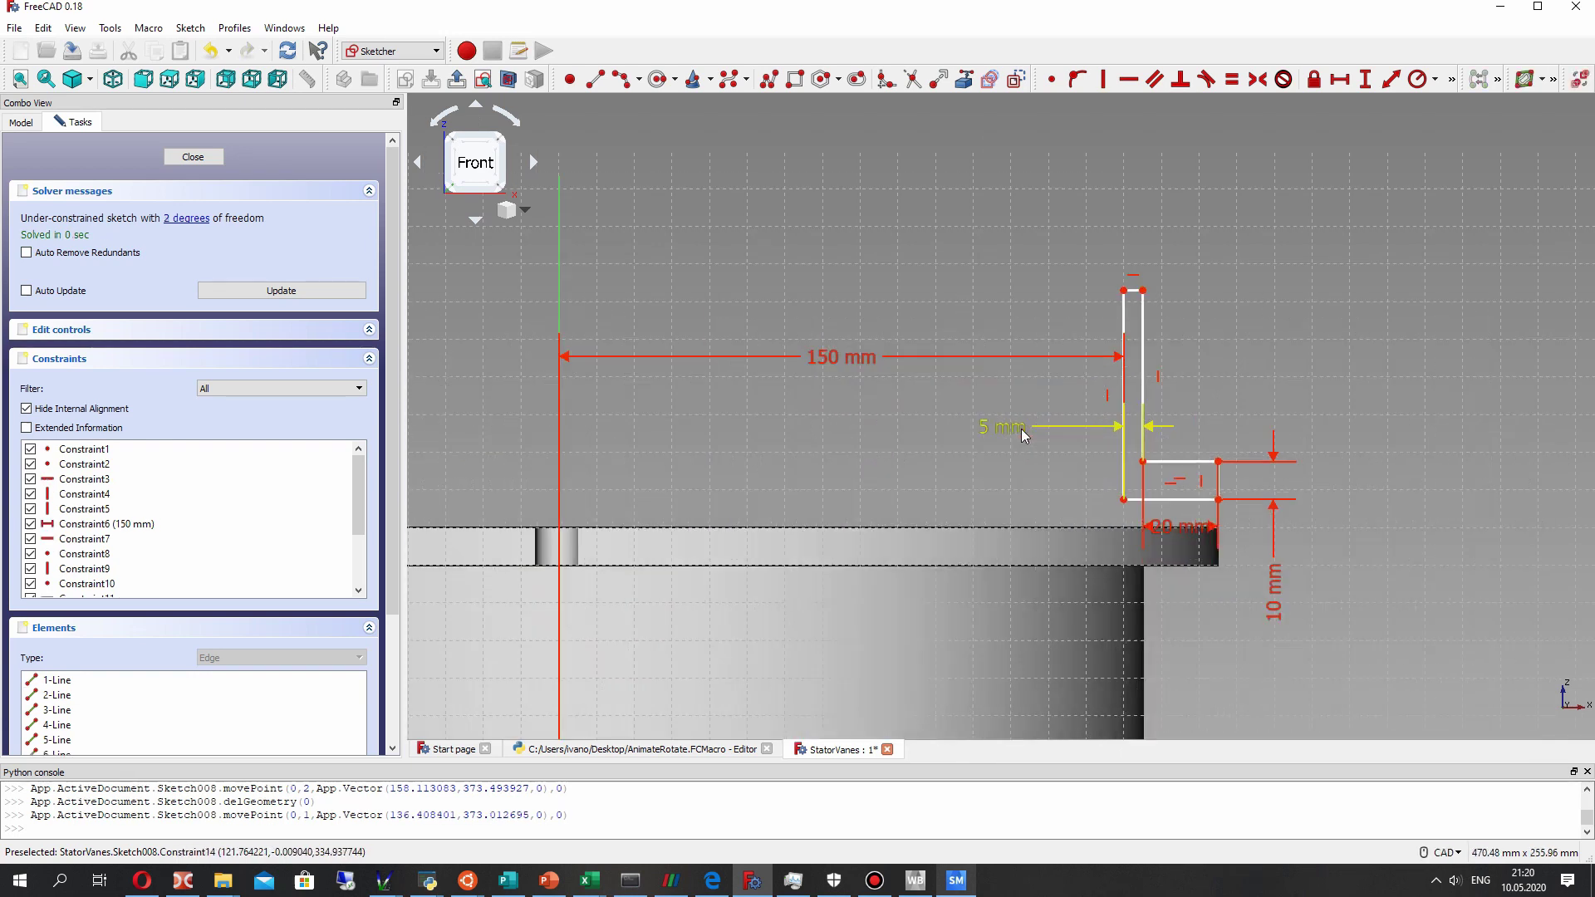
key(Delete)
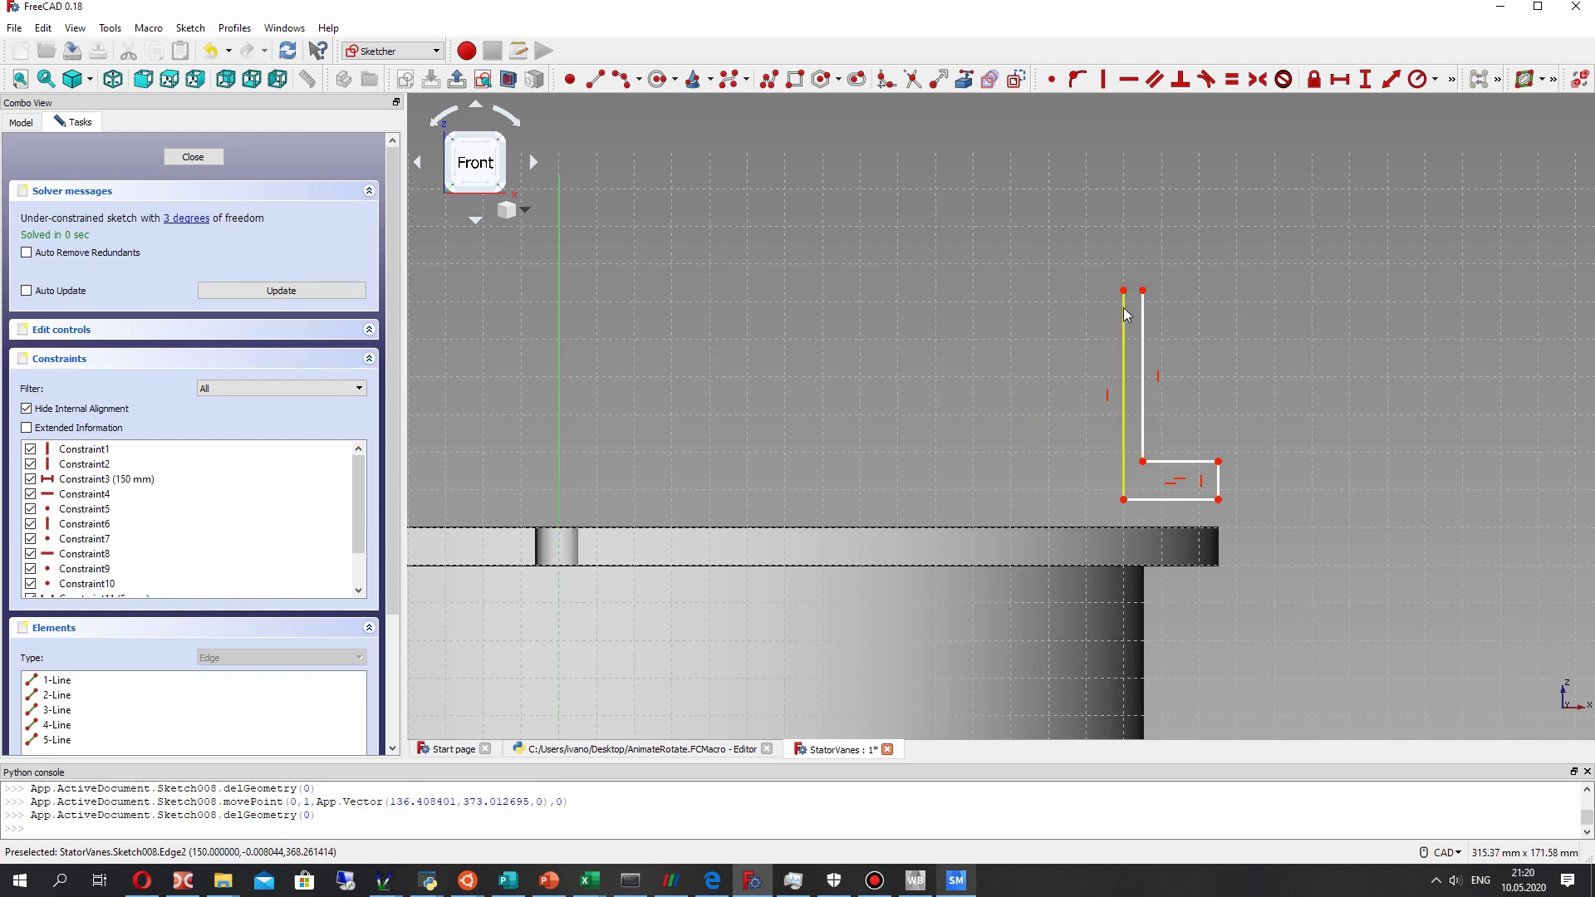
Lower the open upper endpoints of both wall lines to about 348 mm on the vertical axis.
click(1123, 292)
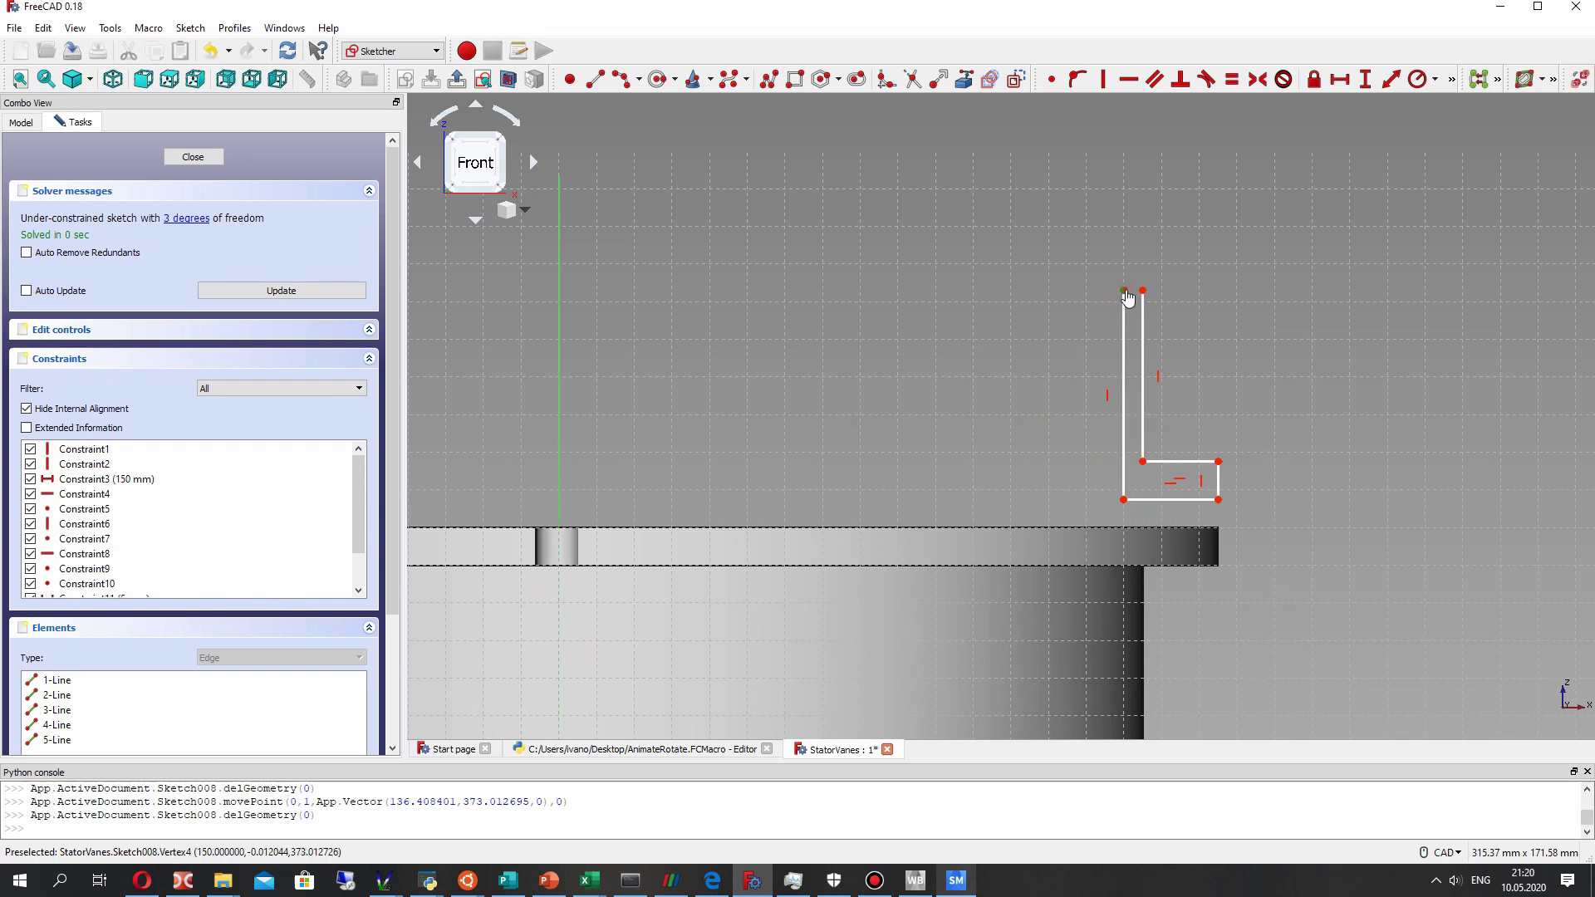
mouse_move(1127, 298)
mouse_down()
mouse_move(1104, 314)
mouse_move(1122, 289)
mouse_move(1114, 403)
mouse_move(1124, 384)
mouse_up()
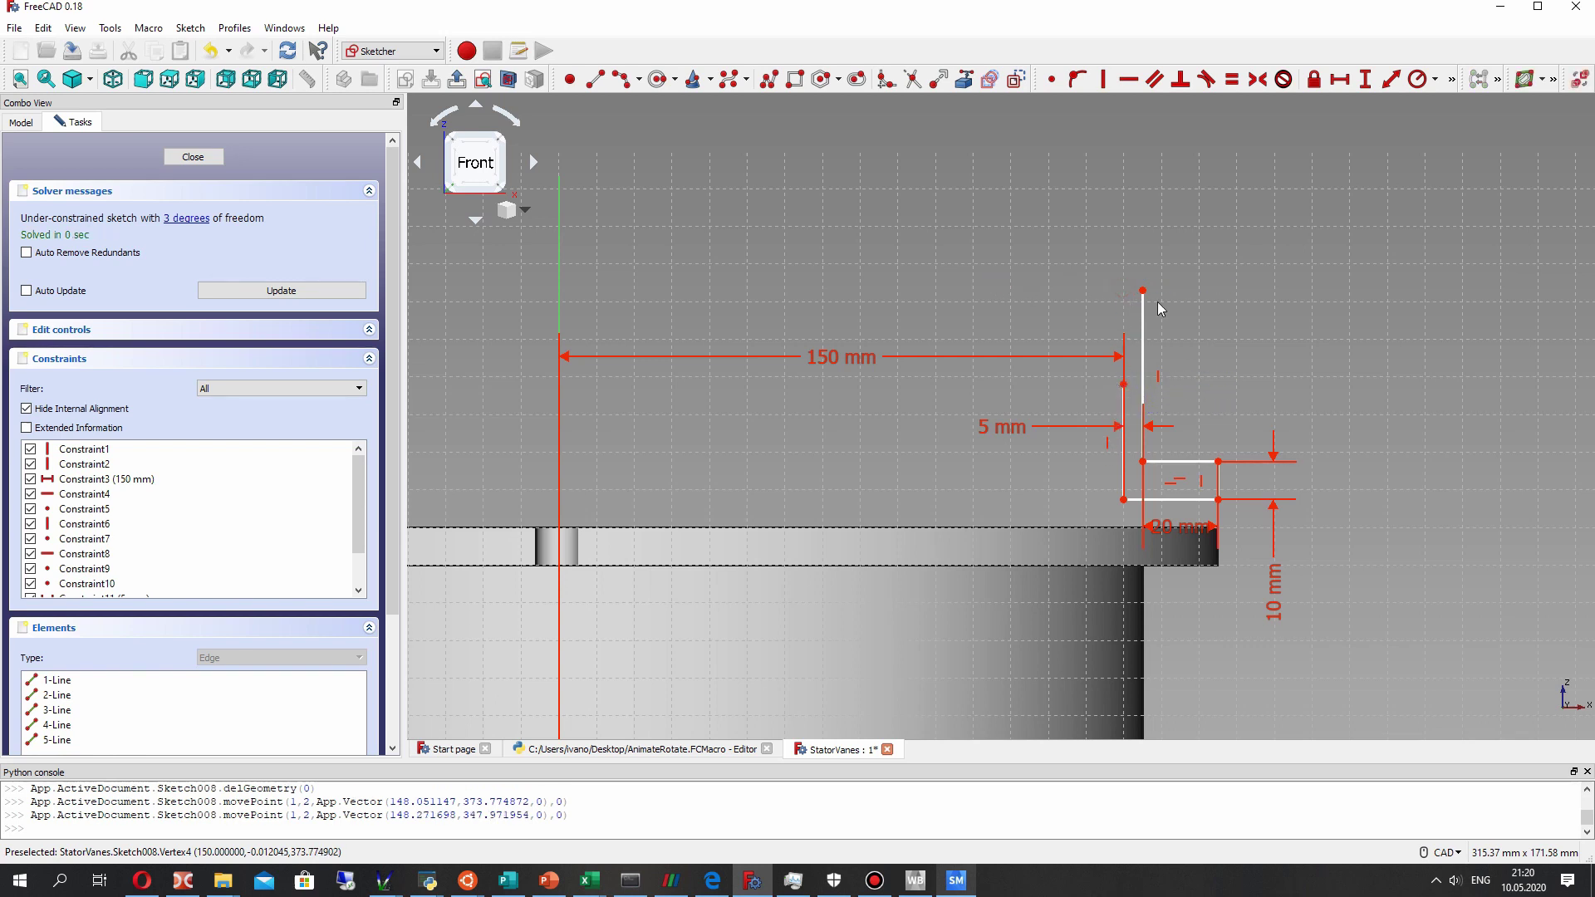
drag(1147, 299, 1145, 388)
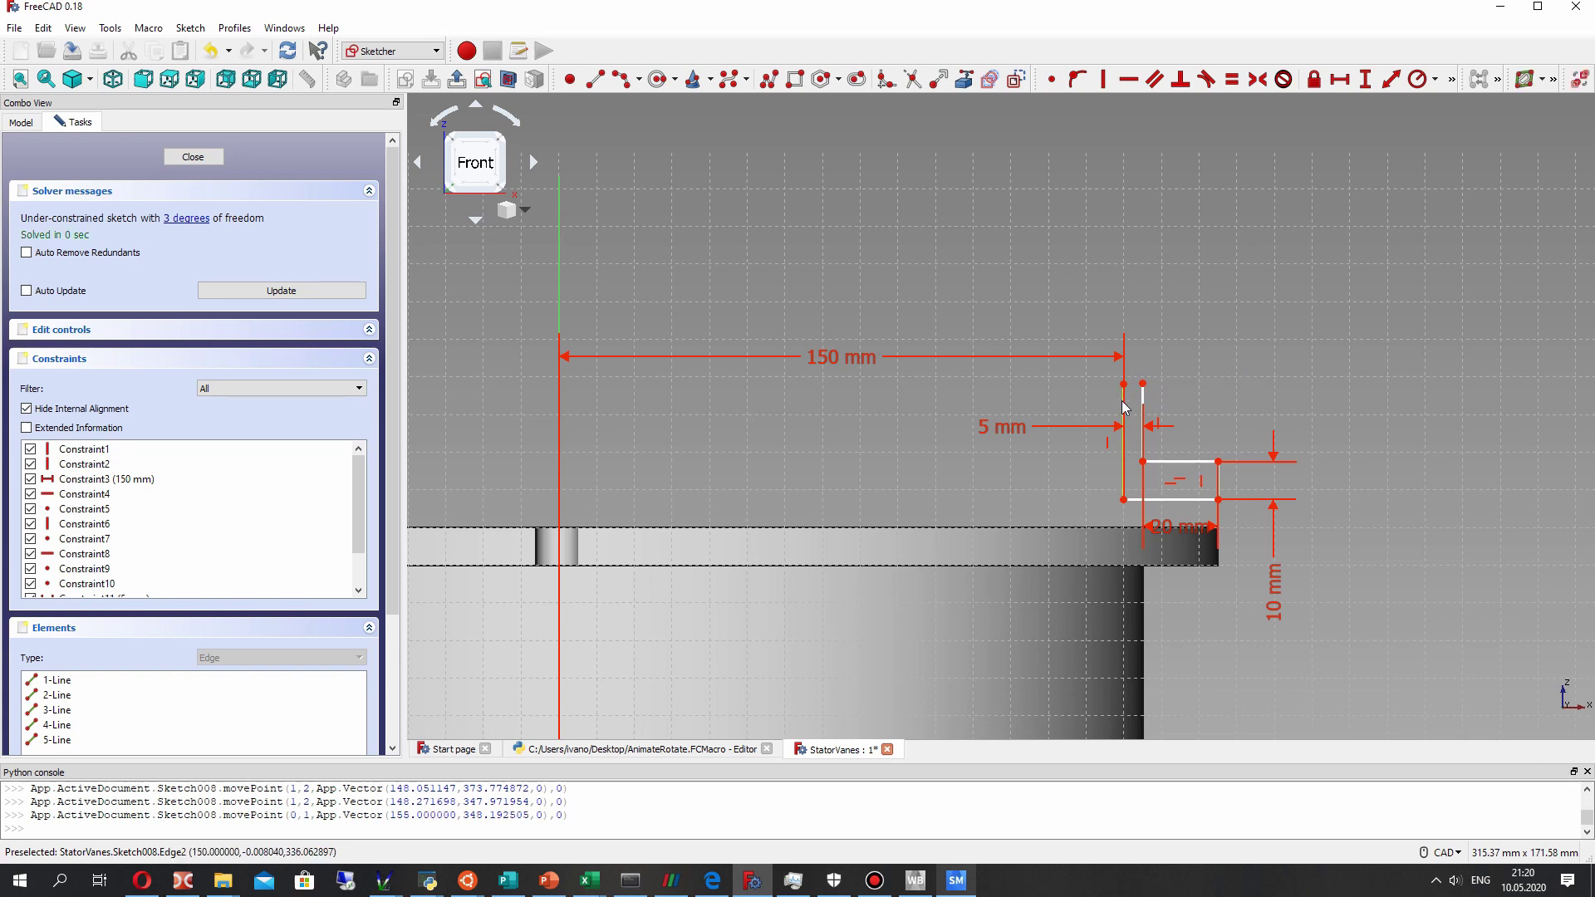
Draw a separate vertical line about 29 mm long above the housing and move it up by about 63 mm.
scroll(955, 345, down, 3)
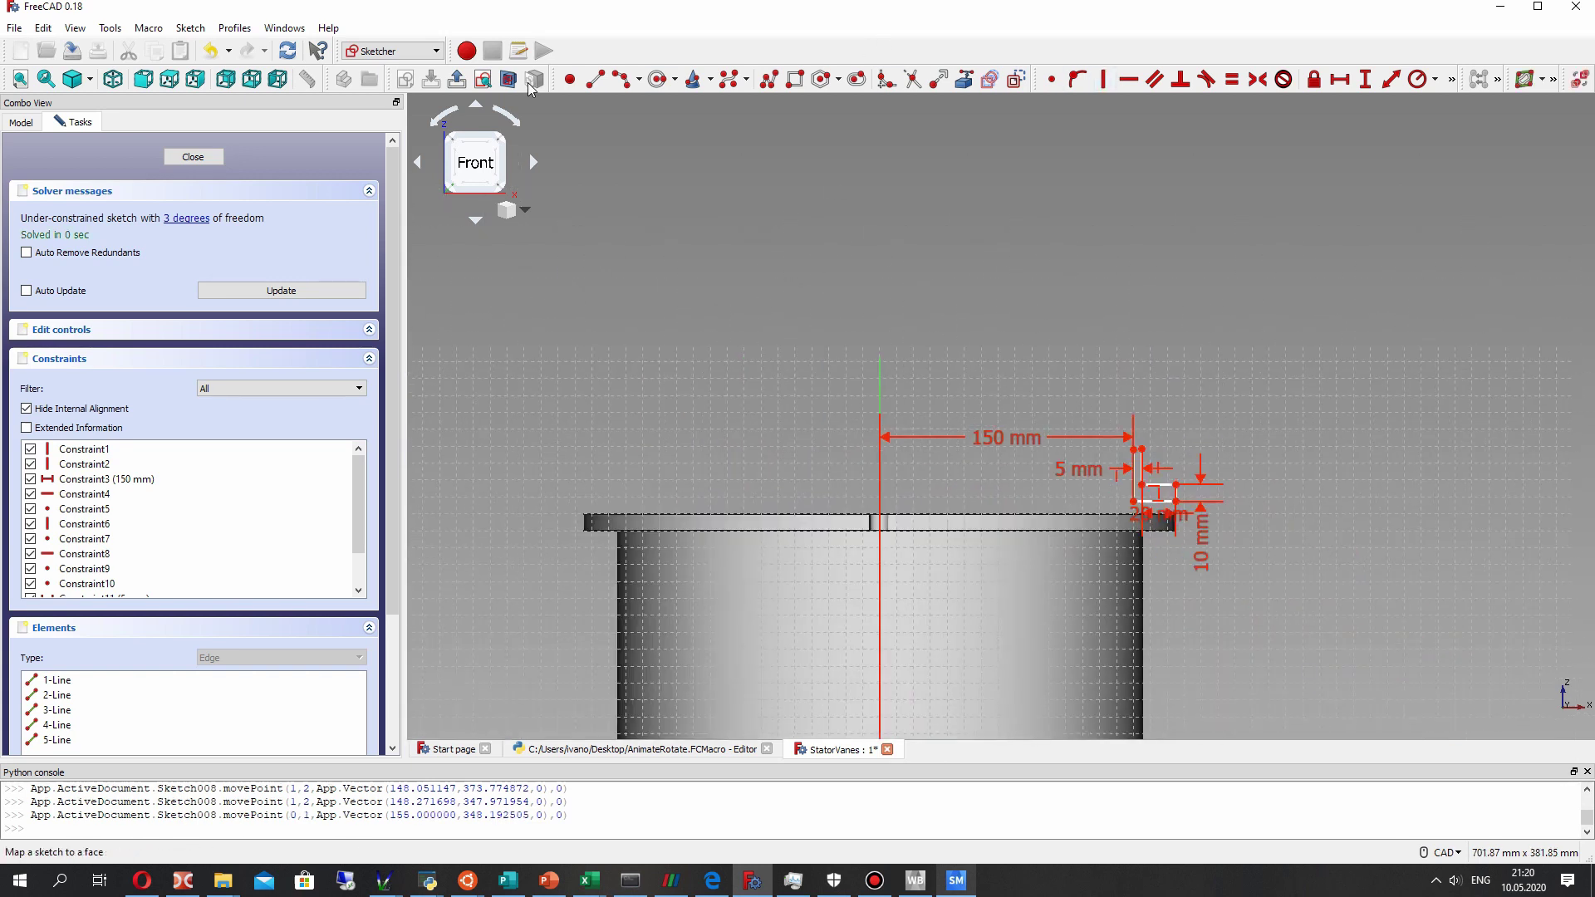
click(1006, 283)
click(1005, 332)
scroll(977, 397, down, 2)
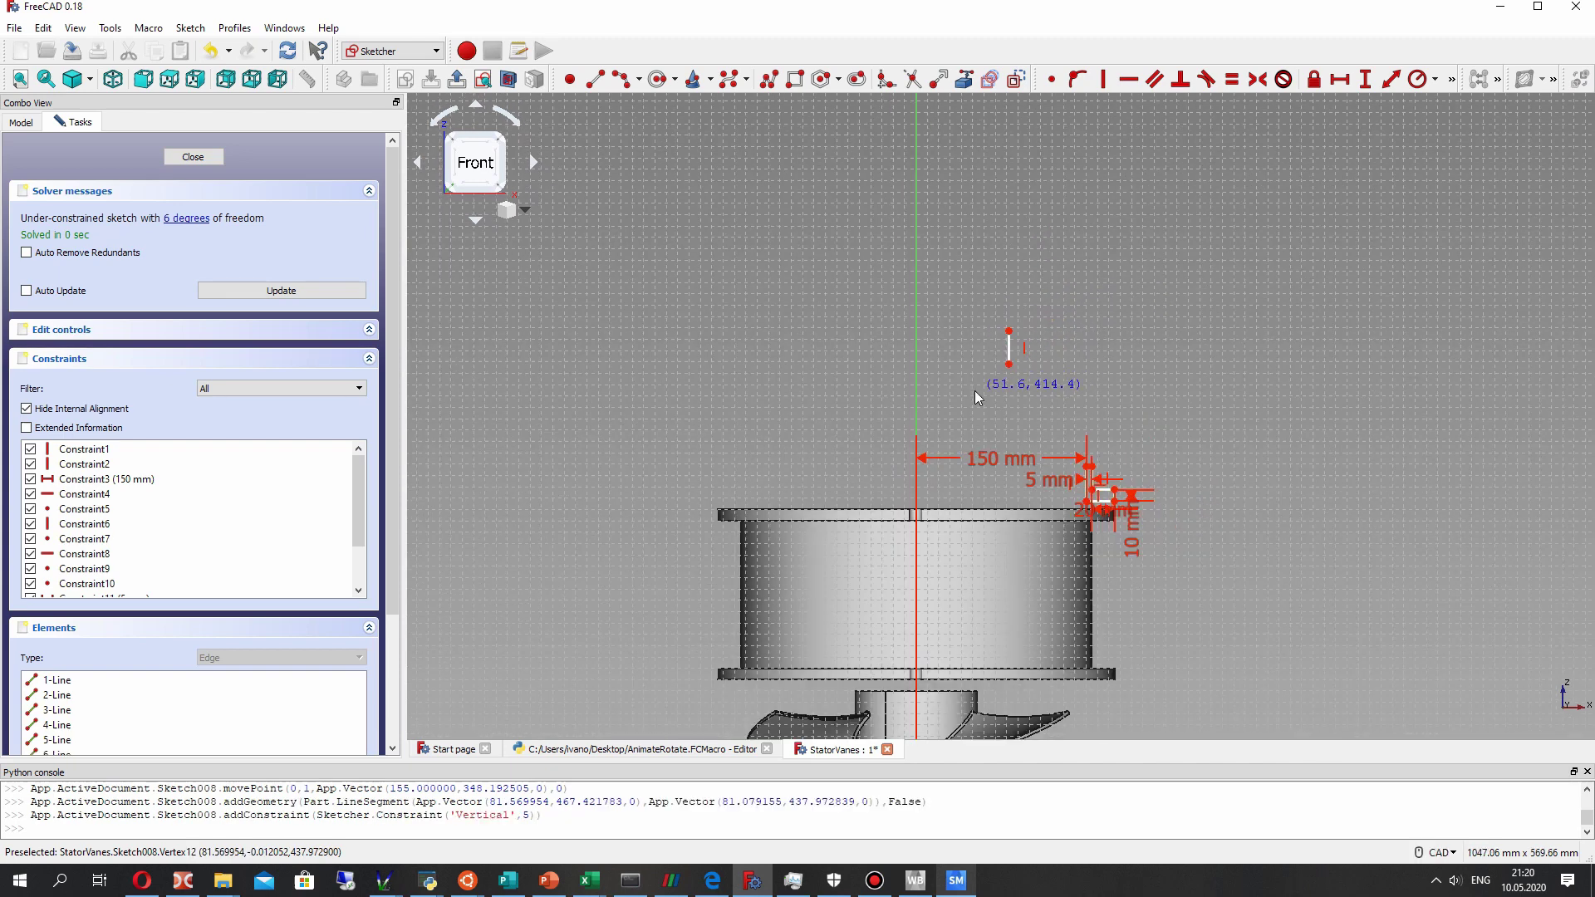
scroll(976, 397, down, 2)
scroll(1017, 394, up, 4)
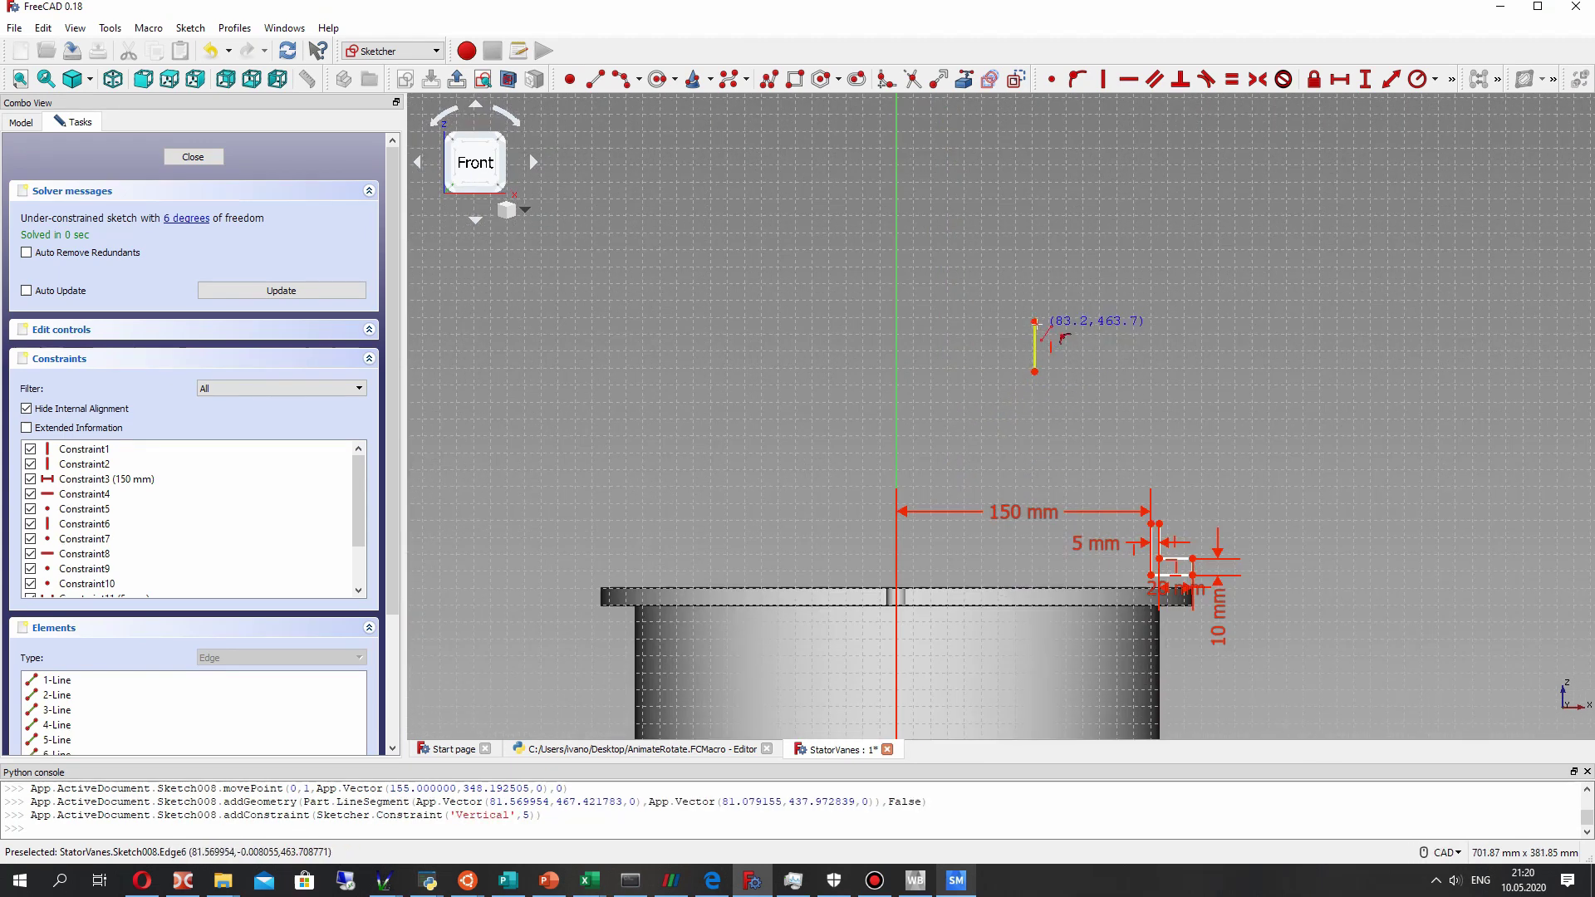
drag(1038, 329, 1041, 221)
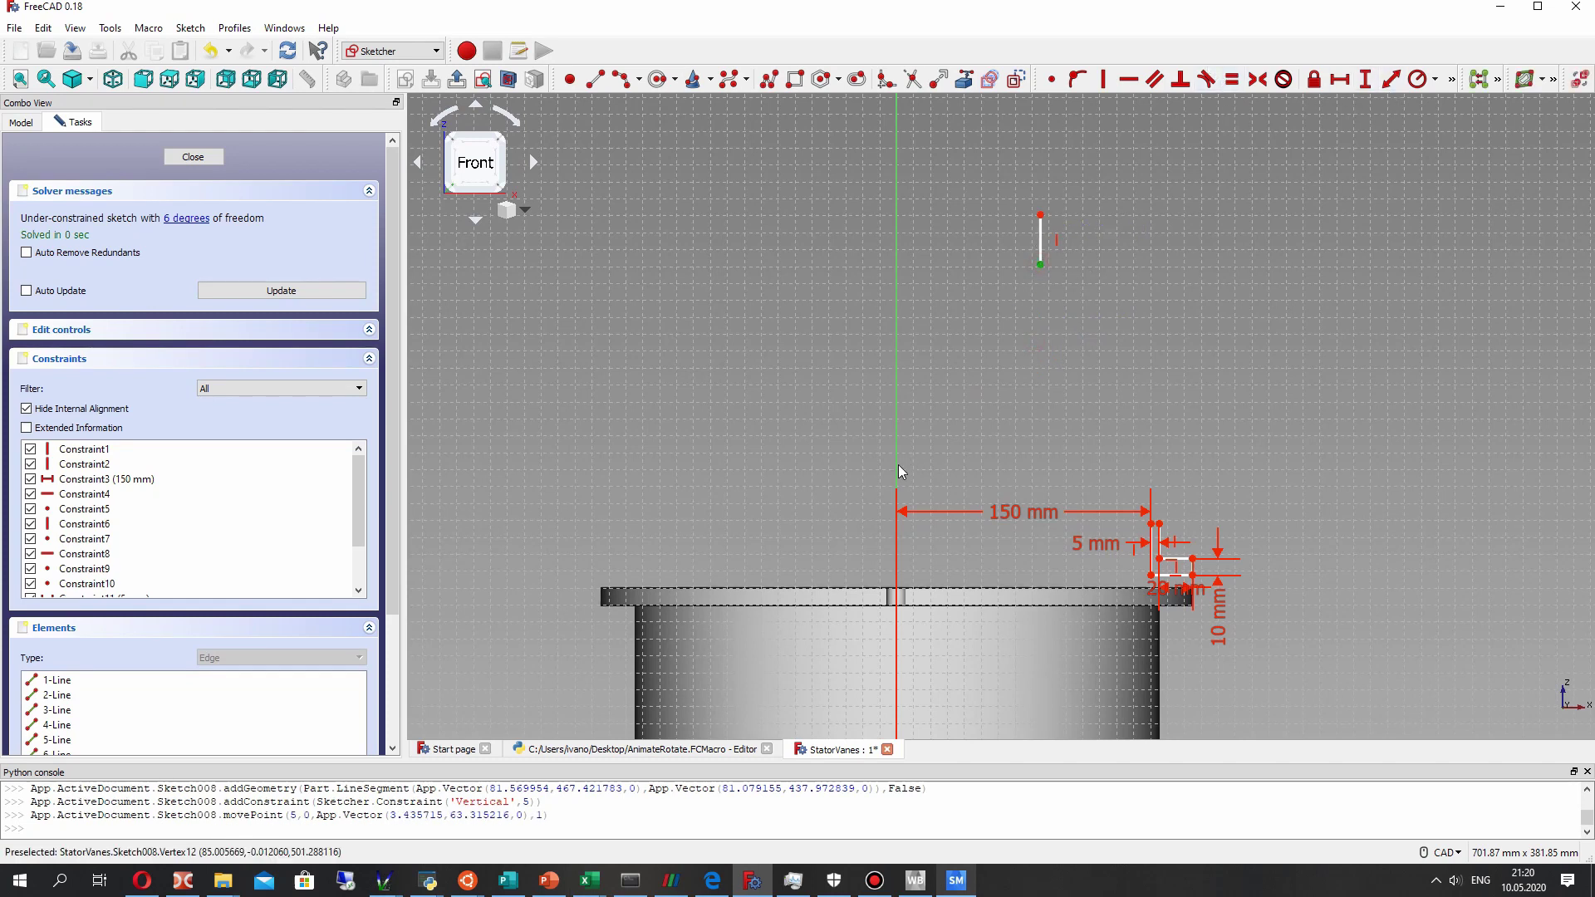
Constrain the horizontal distance from the sketch origin to the new line's lower endpoint to 110 mm.
scroll(897, 562, down, 5)
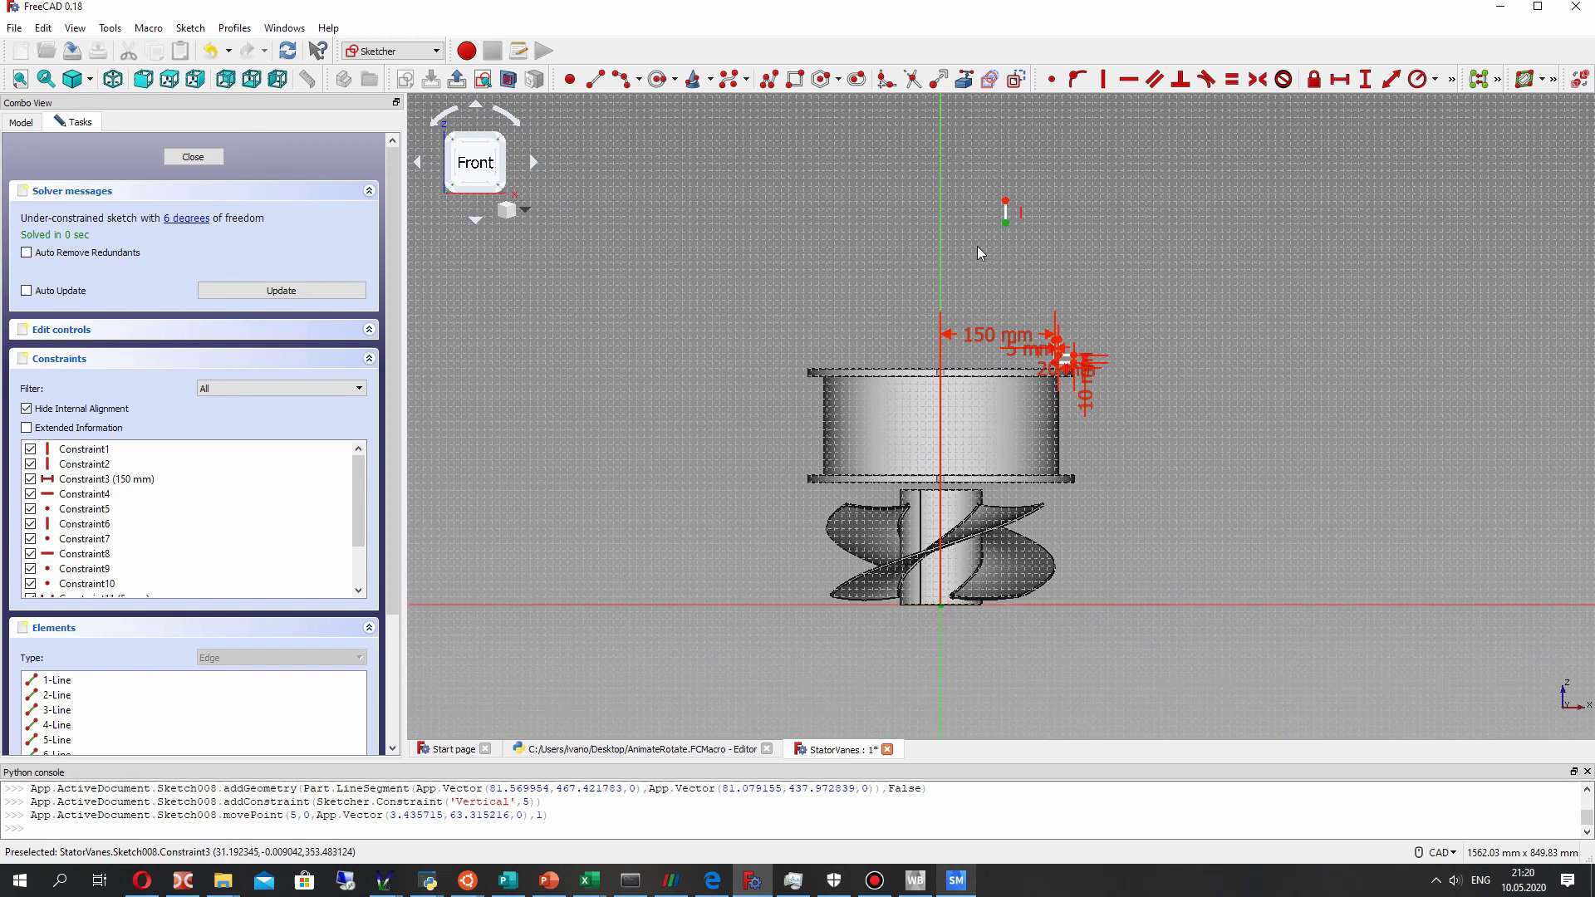
click(1339, 80)
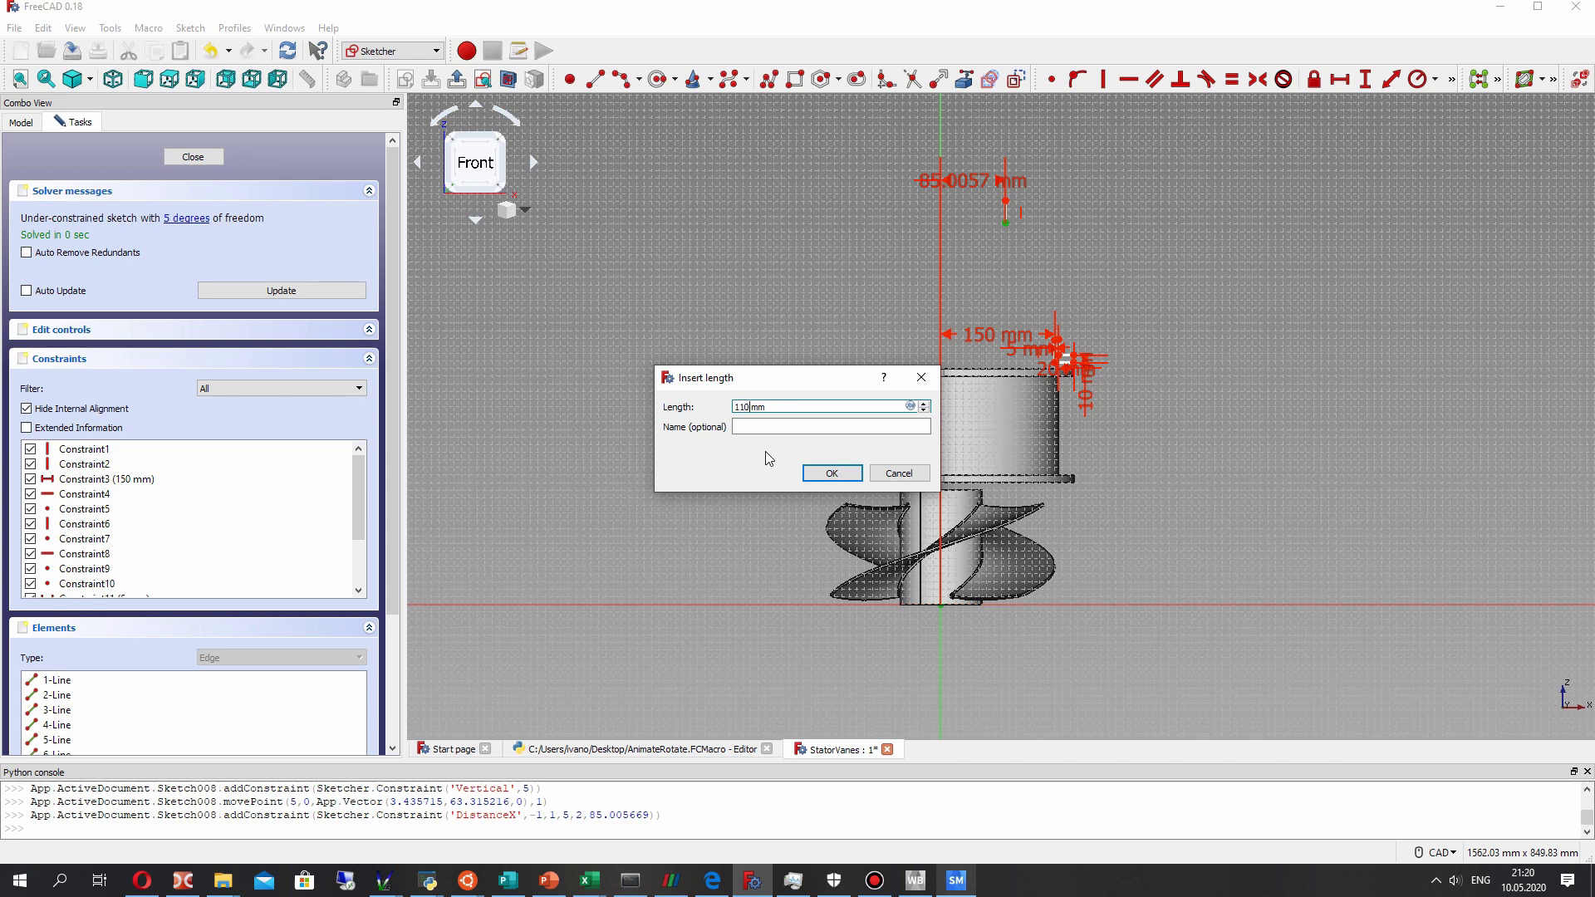
key(Return)
scroll(920, 313, up, 2)
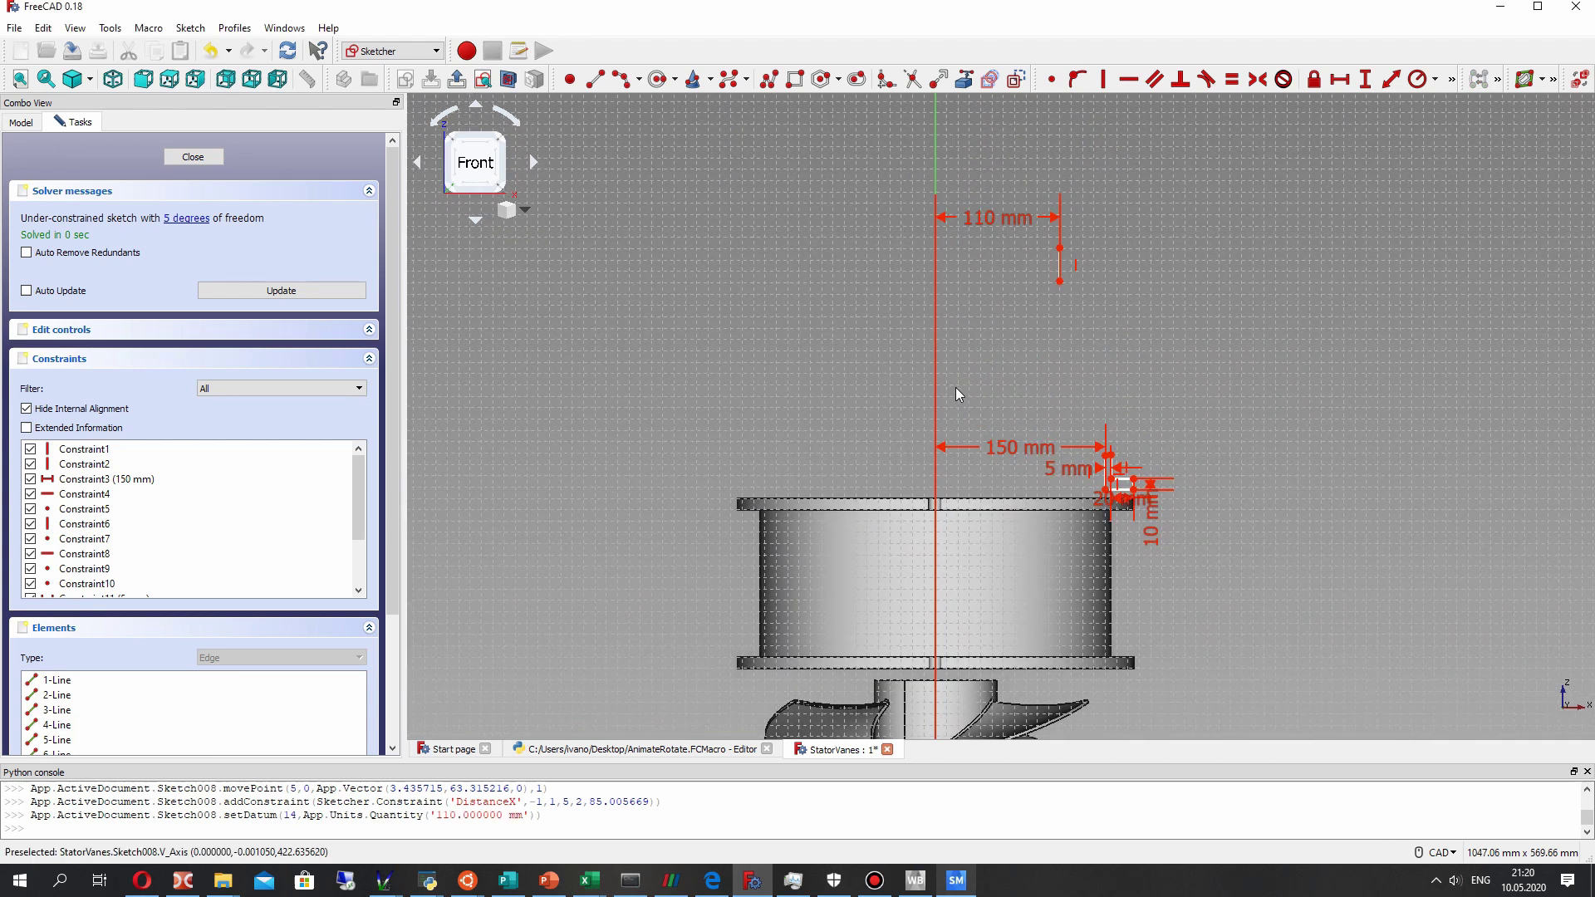
Change the separate vertical line's horizontal distance from the origin to 115 mm.
double_click(964, 257)
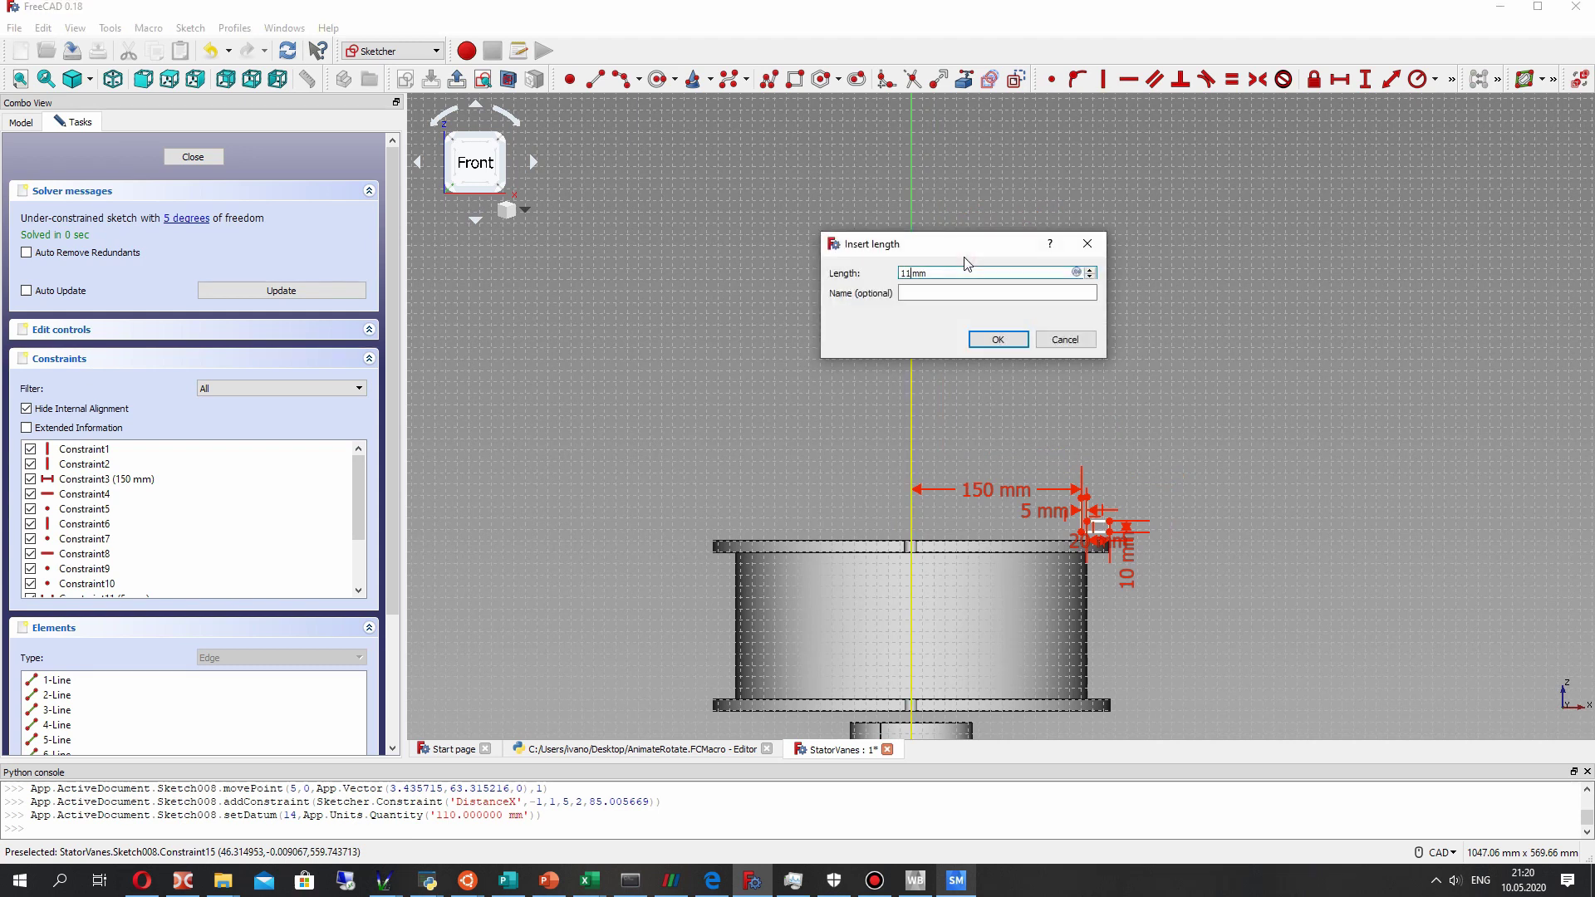
key(Return)
scroll(972, 270, up, 3)
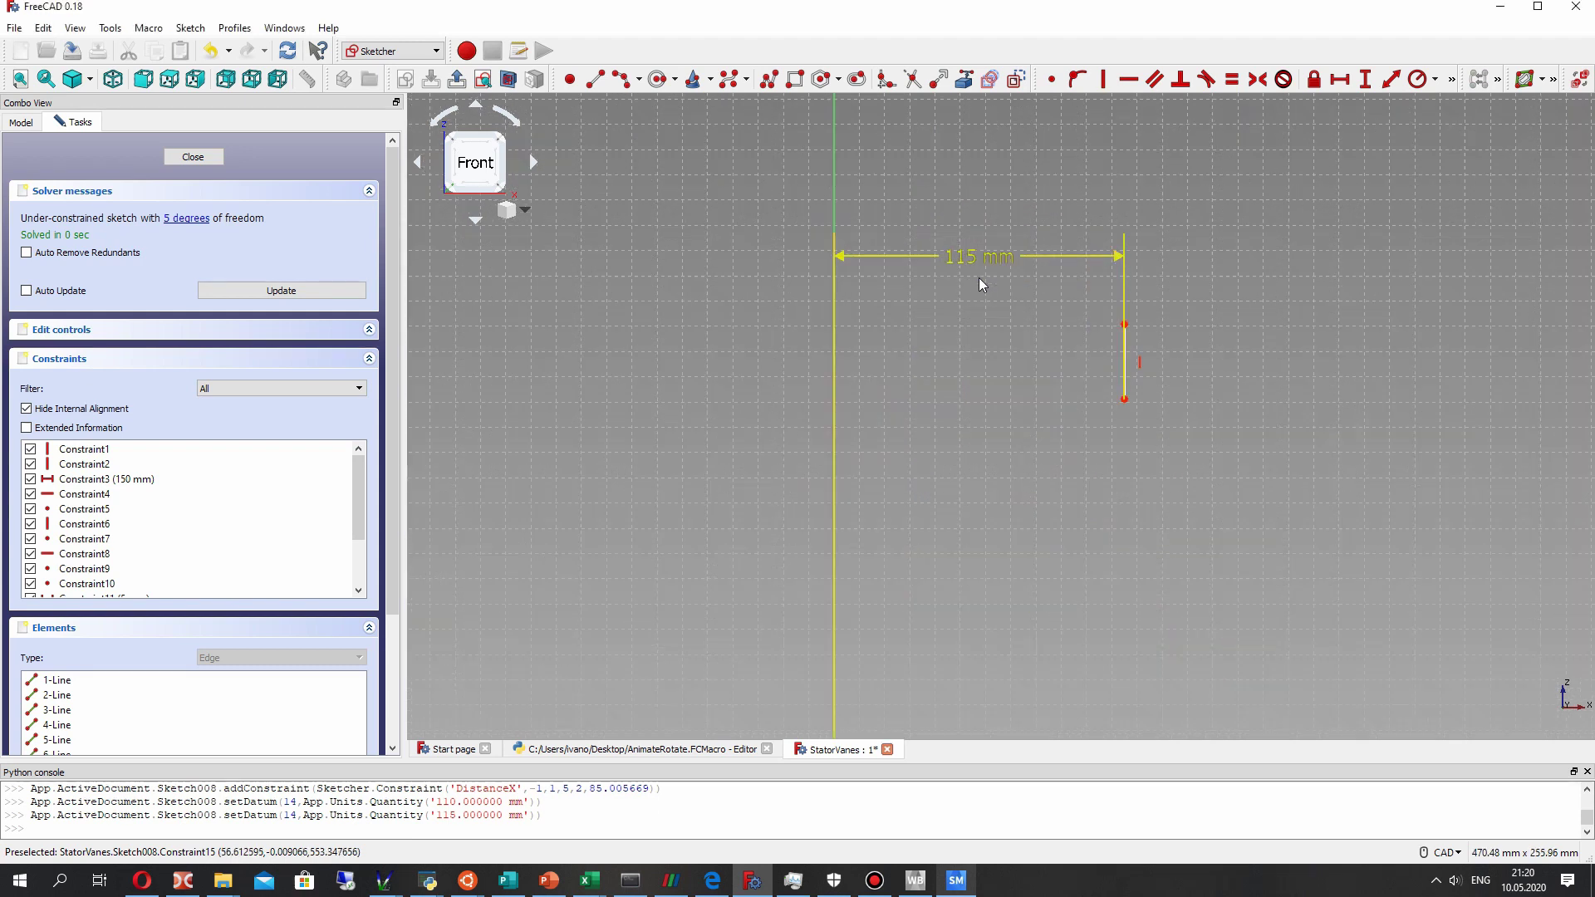
scroll(978, 278, down, 1)
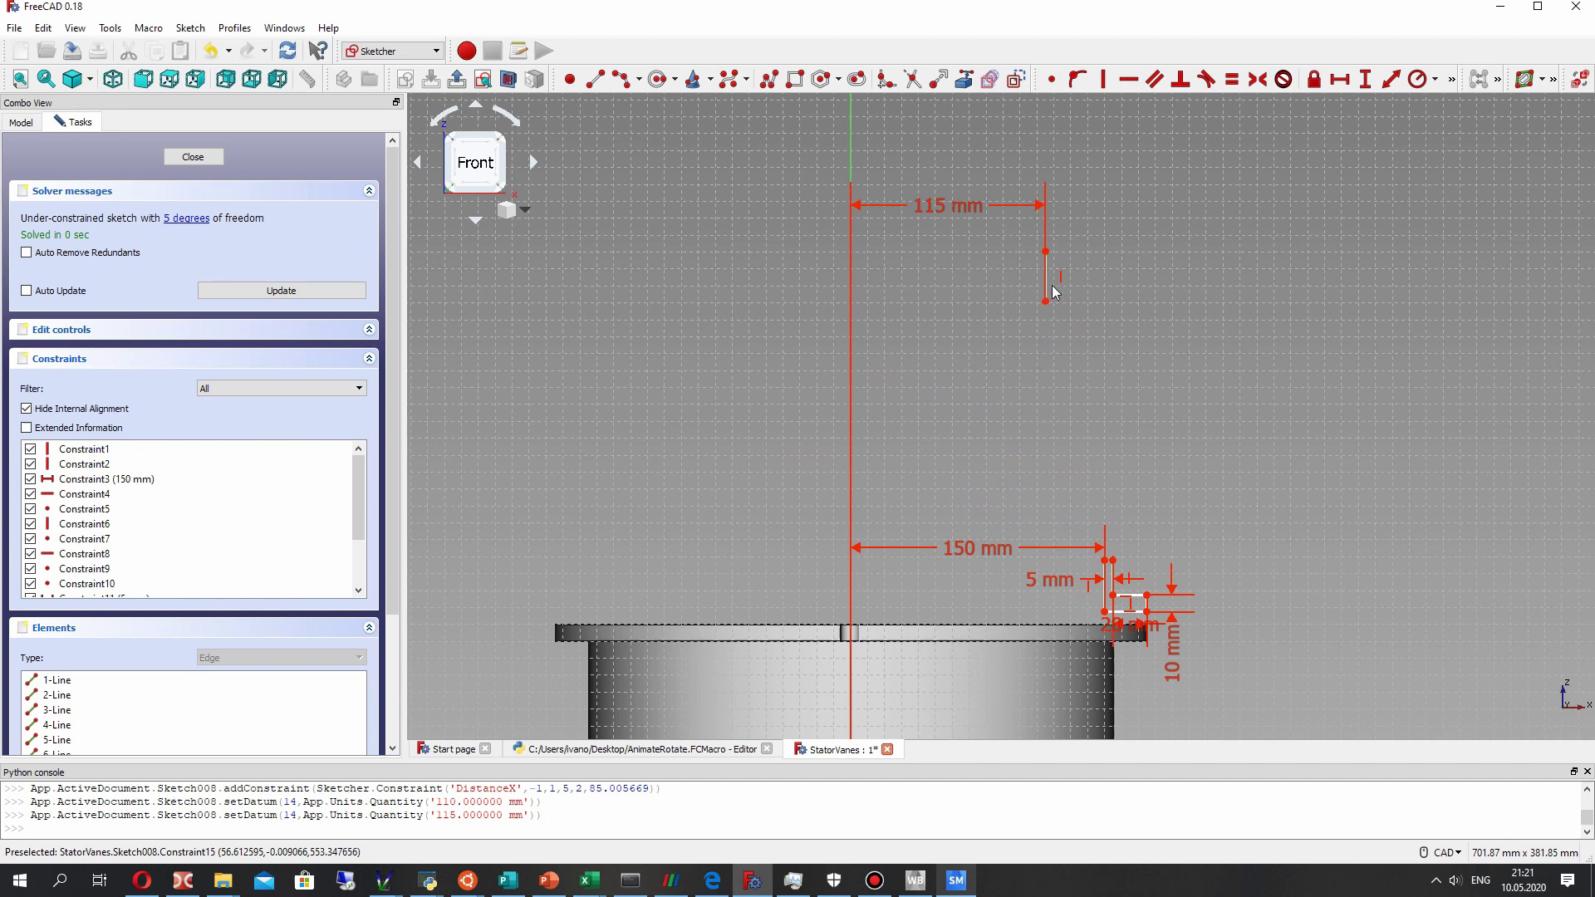
Shorten the separate vertical line to about 21 mm by raising its lower endpoint.
mouse_move(1046, 301)
mouse_down()
mouse_move(1051, 282)
mouse_move(1054, 309)
mouse_up()
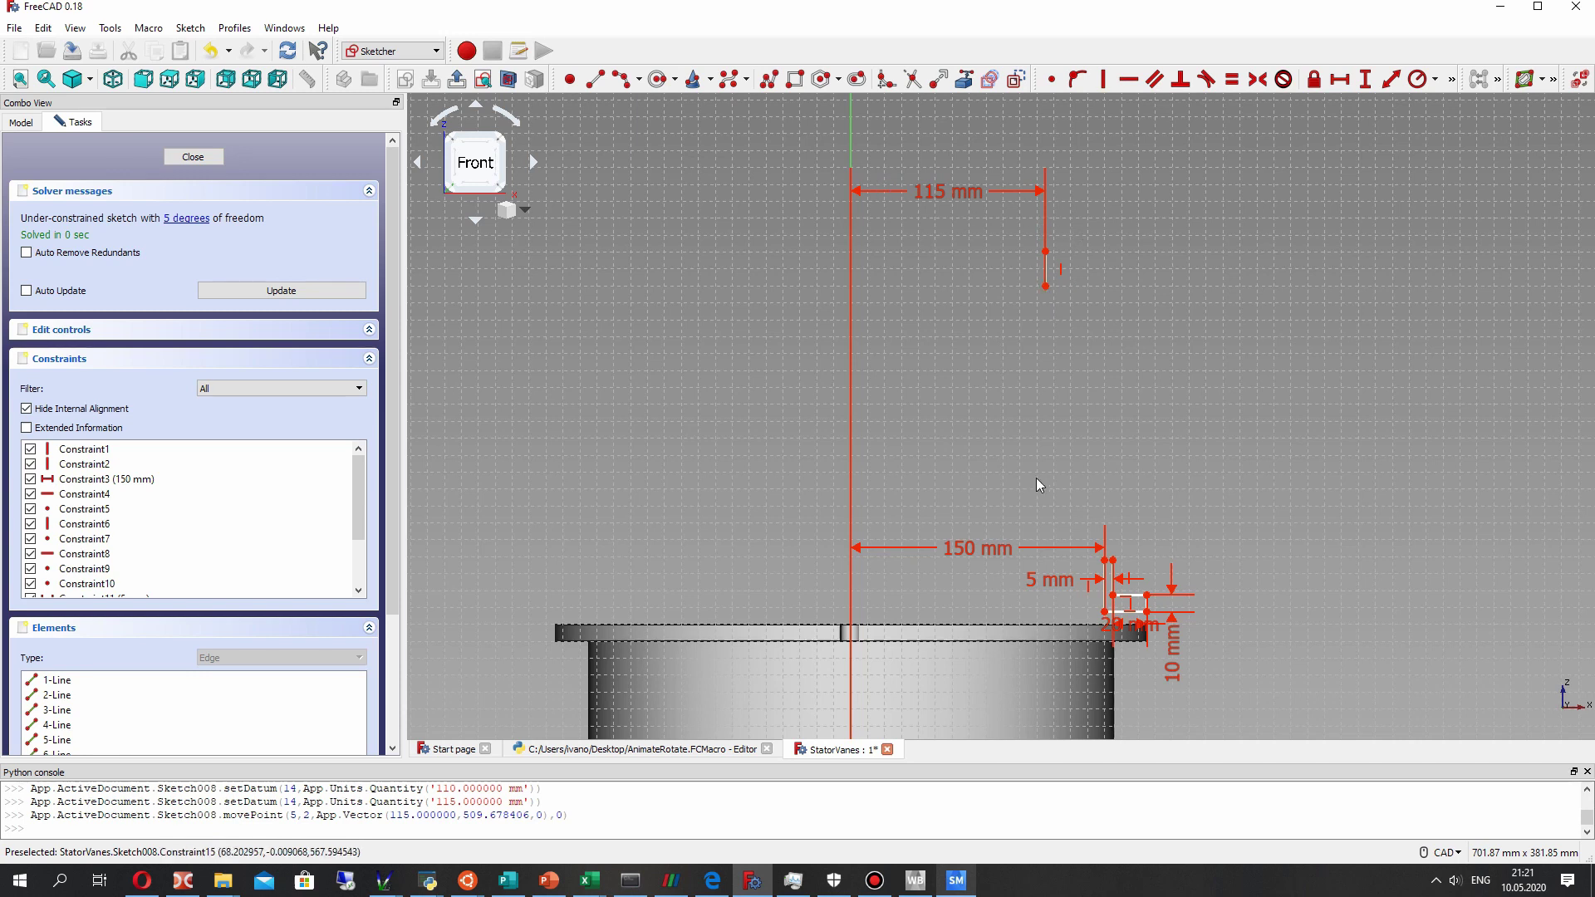
scroll(1094, 511, down, 3)
scroll(1070, 521, up, 3)
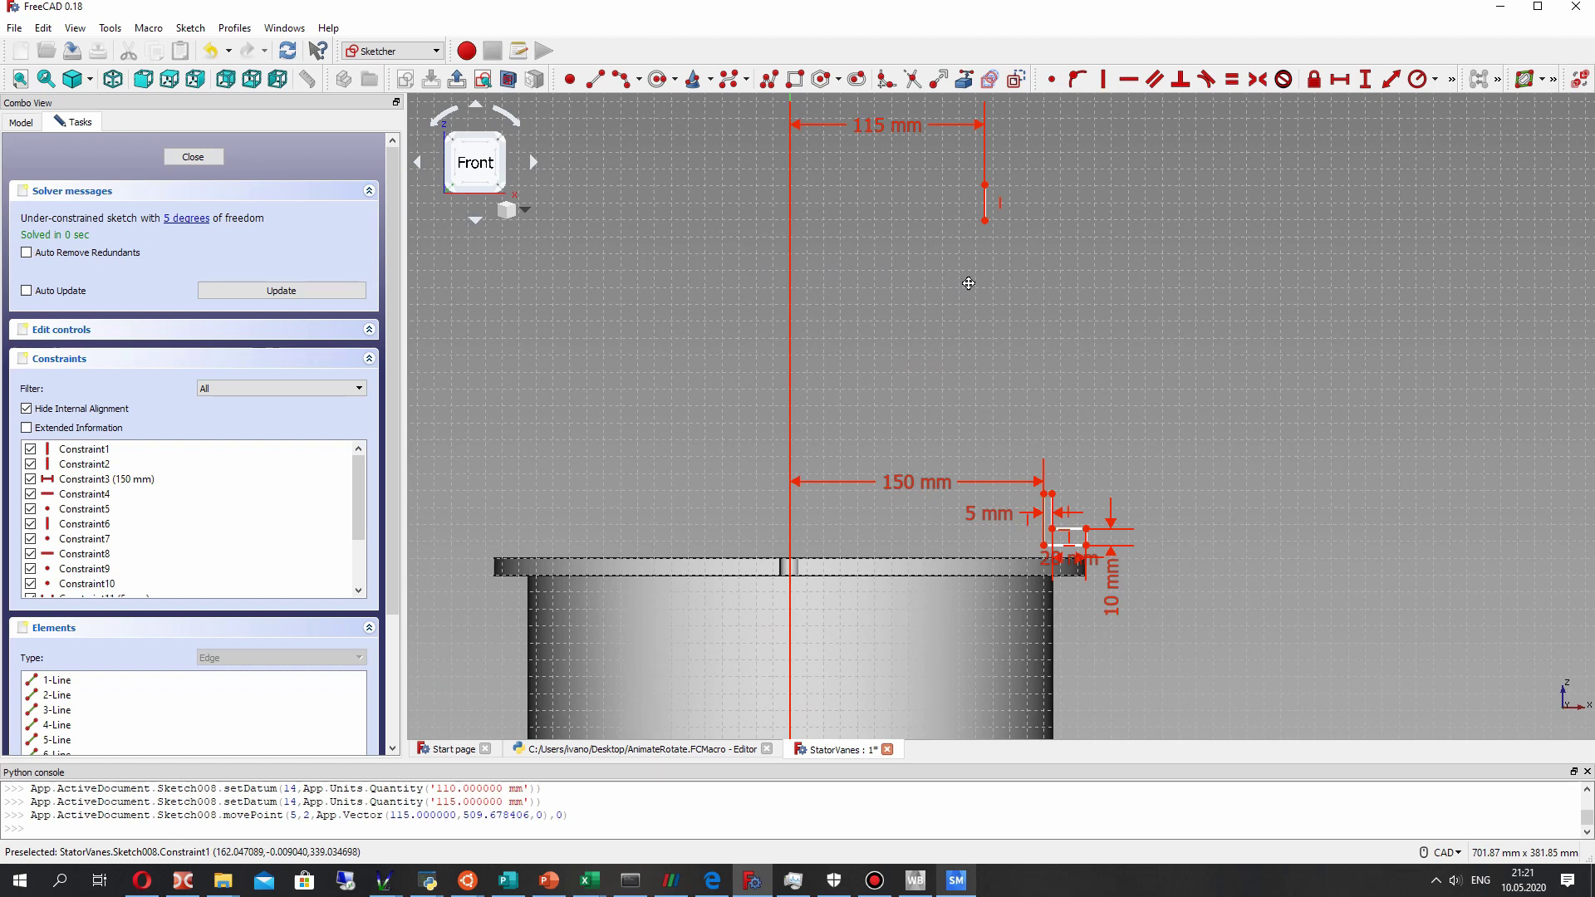
middle_drag(969, 283, 1004, 307)
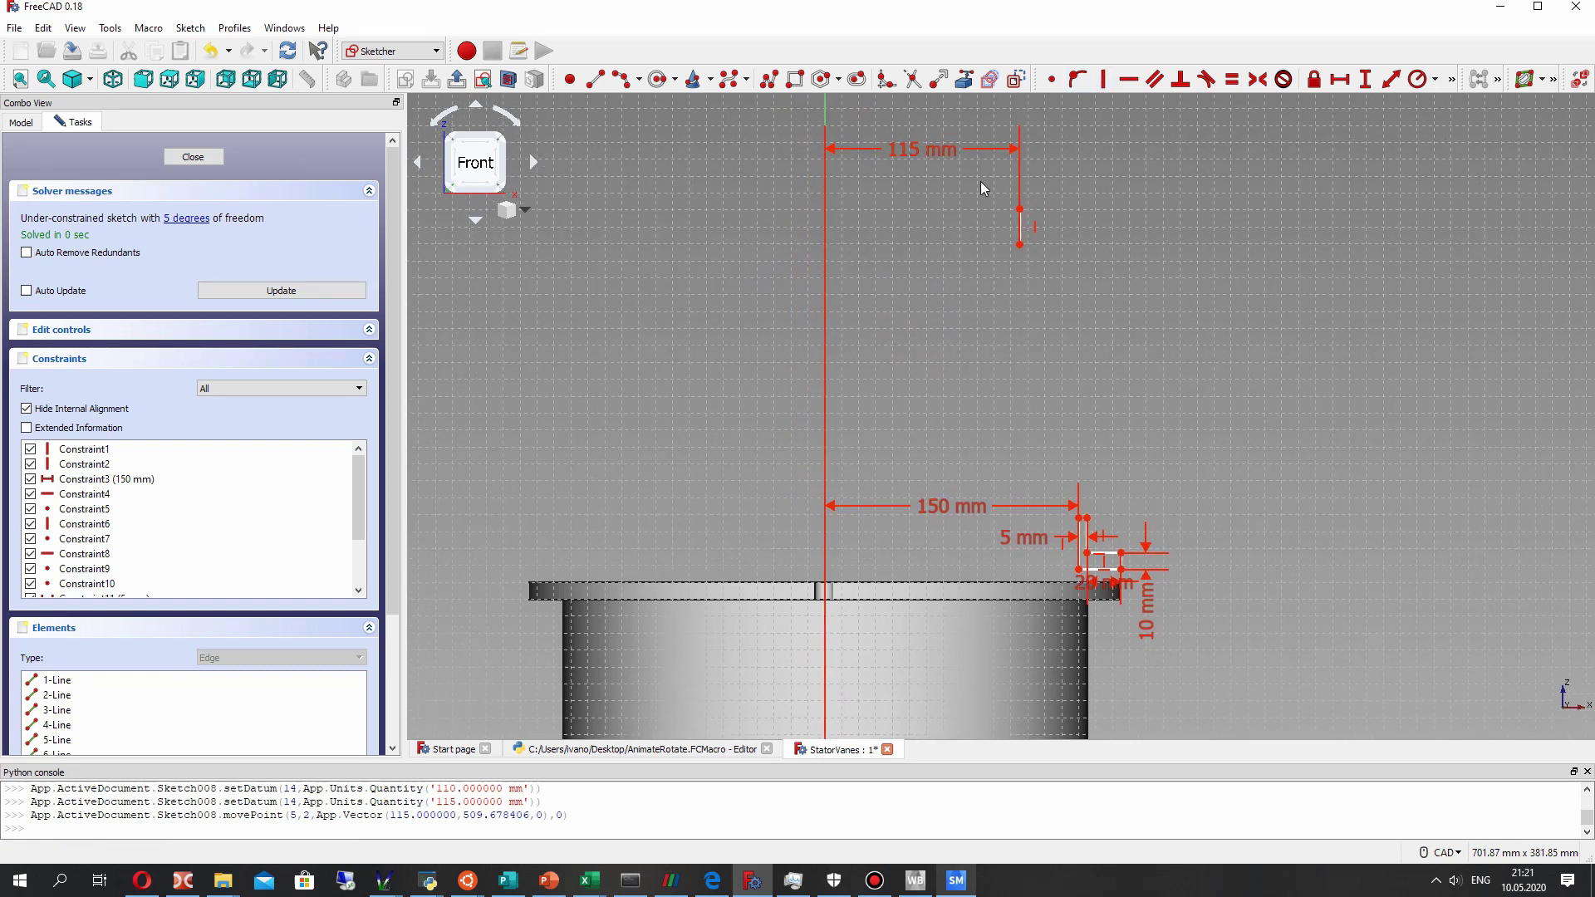
Draw a horizontal line about 16 mm long from the vertical line's upper endpoint and a connected vertical line about 22 mm down from its end.
click(595, 79)
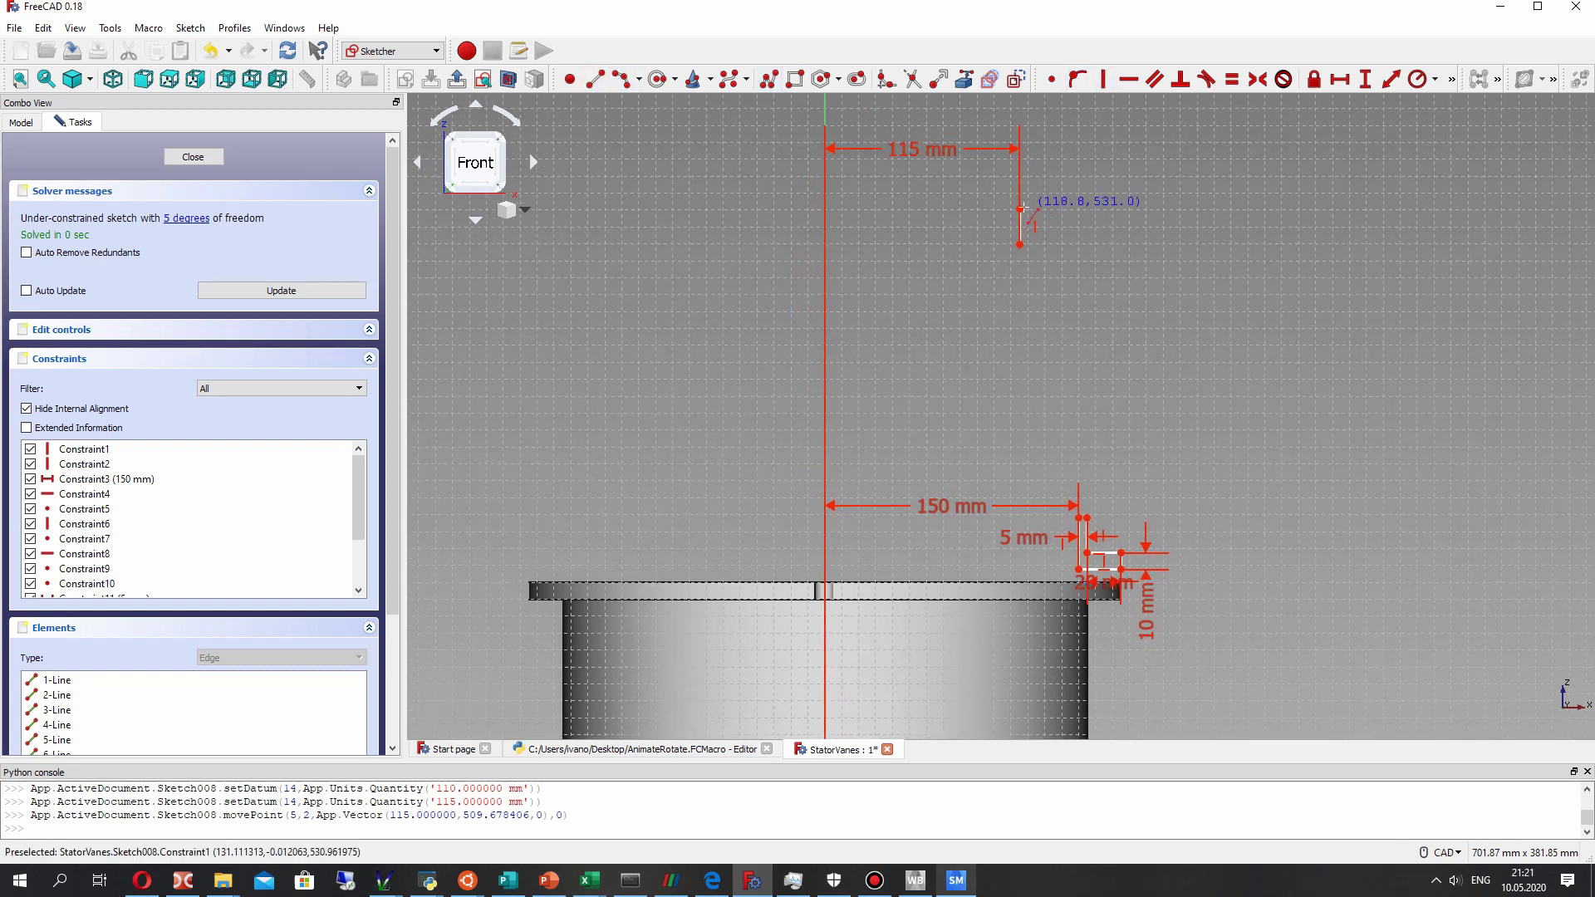
click(1046, 207)
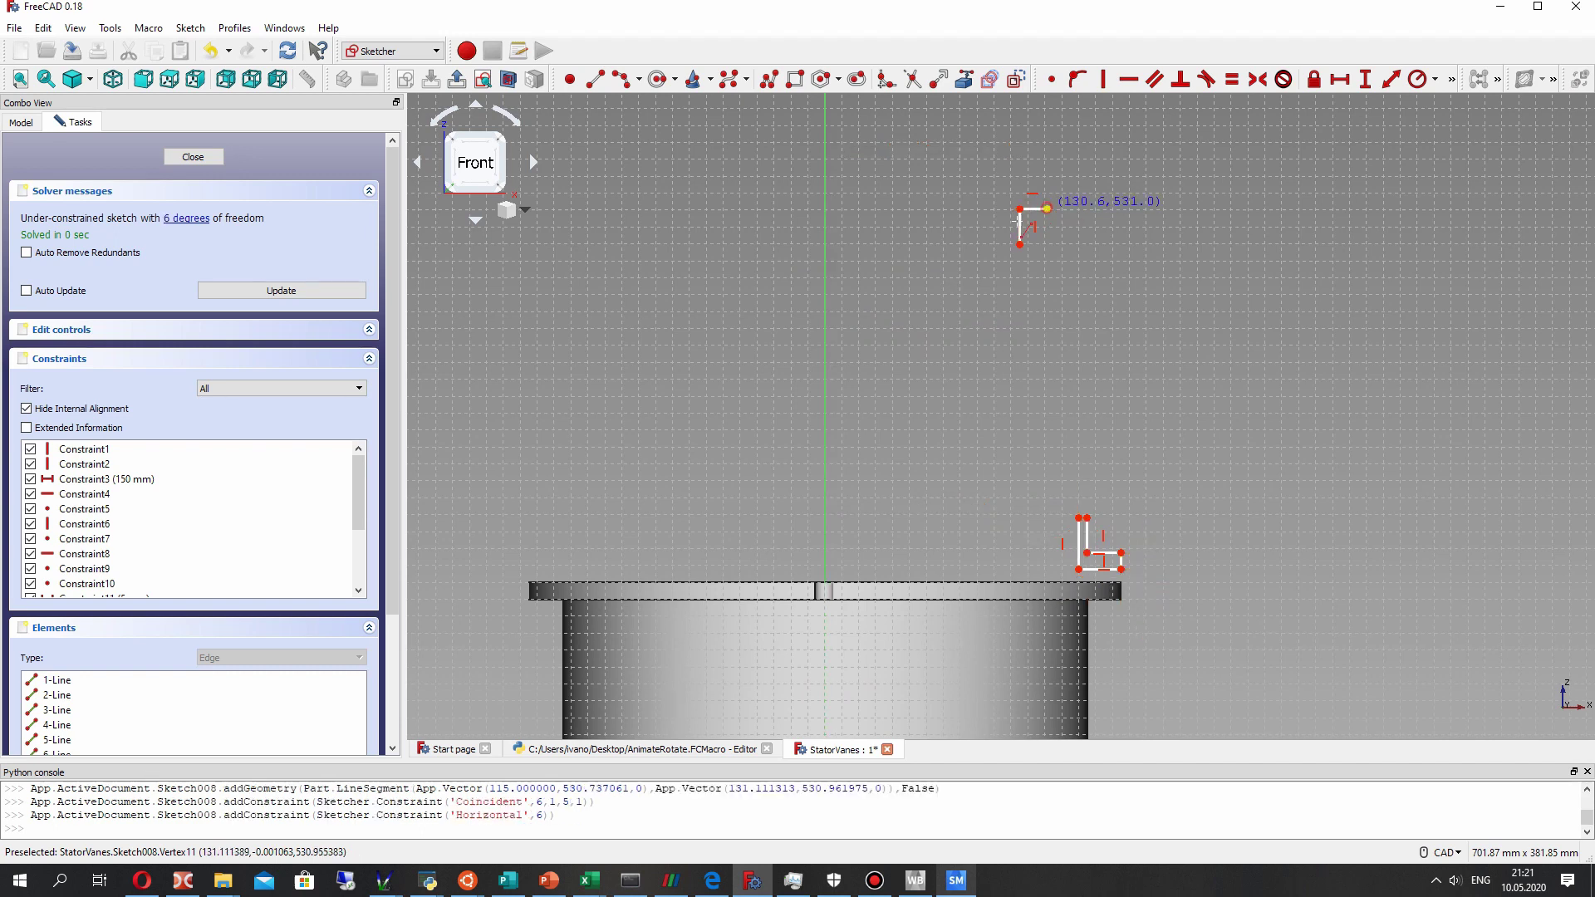
middle_drag(1048, 209, 1071, 282)
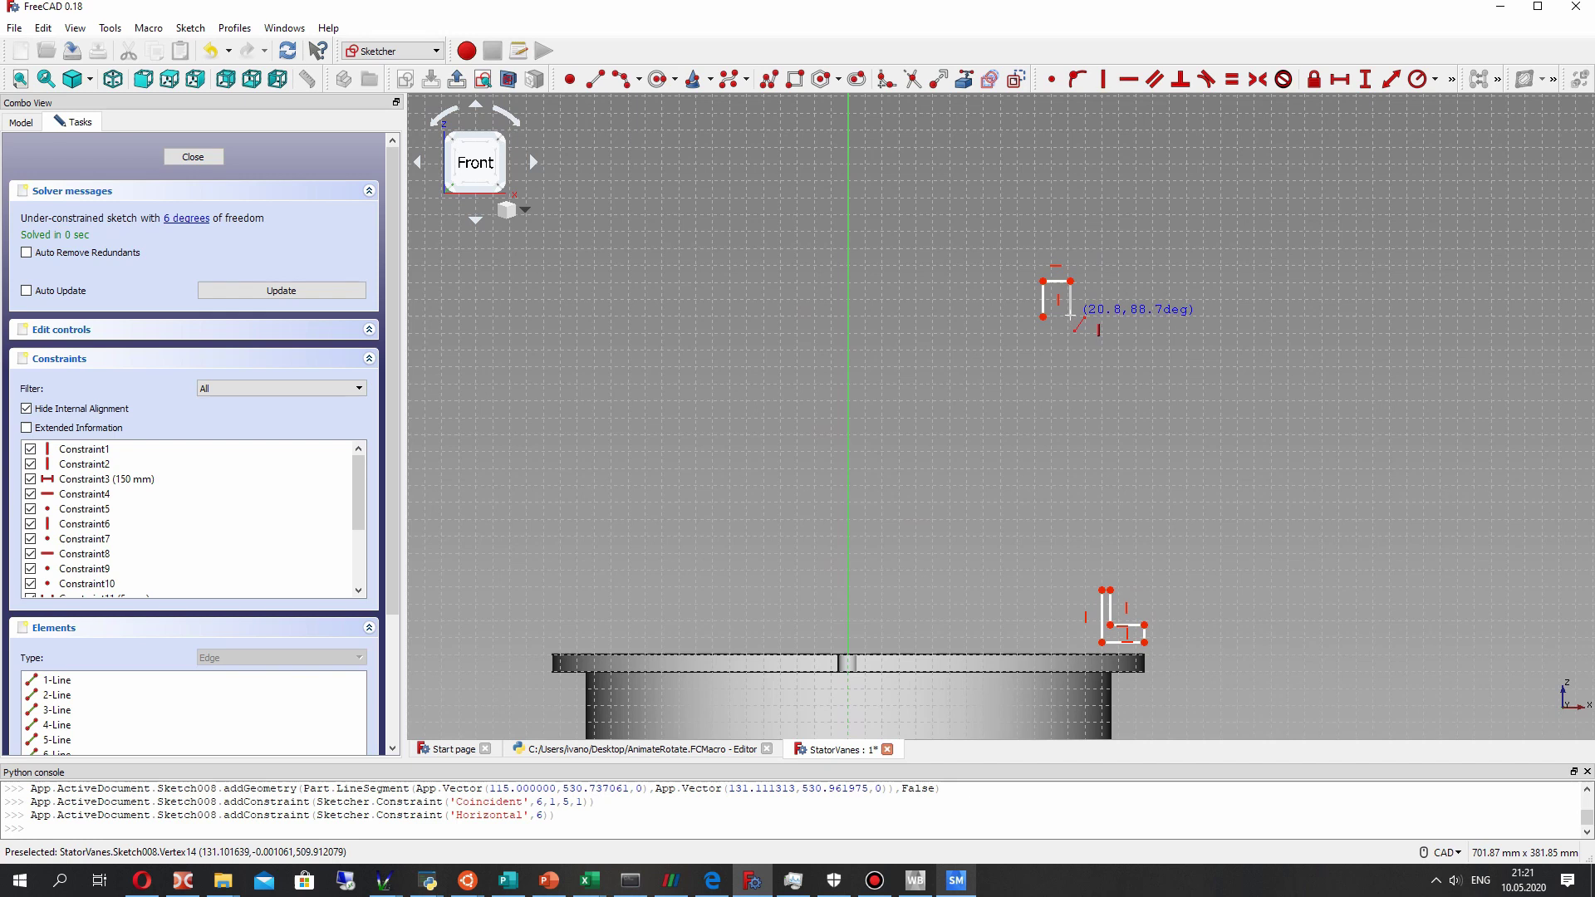
click(1070, 316)
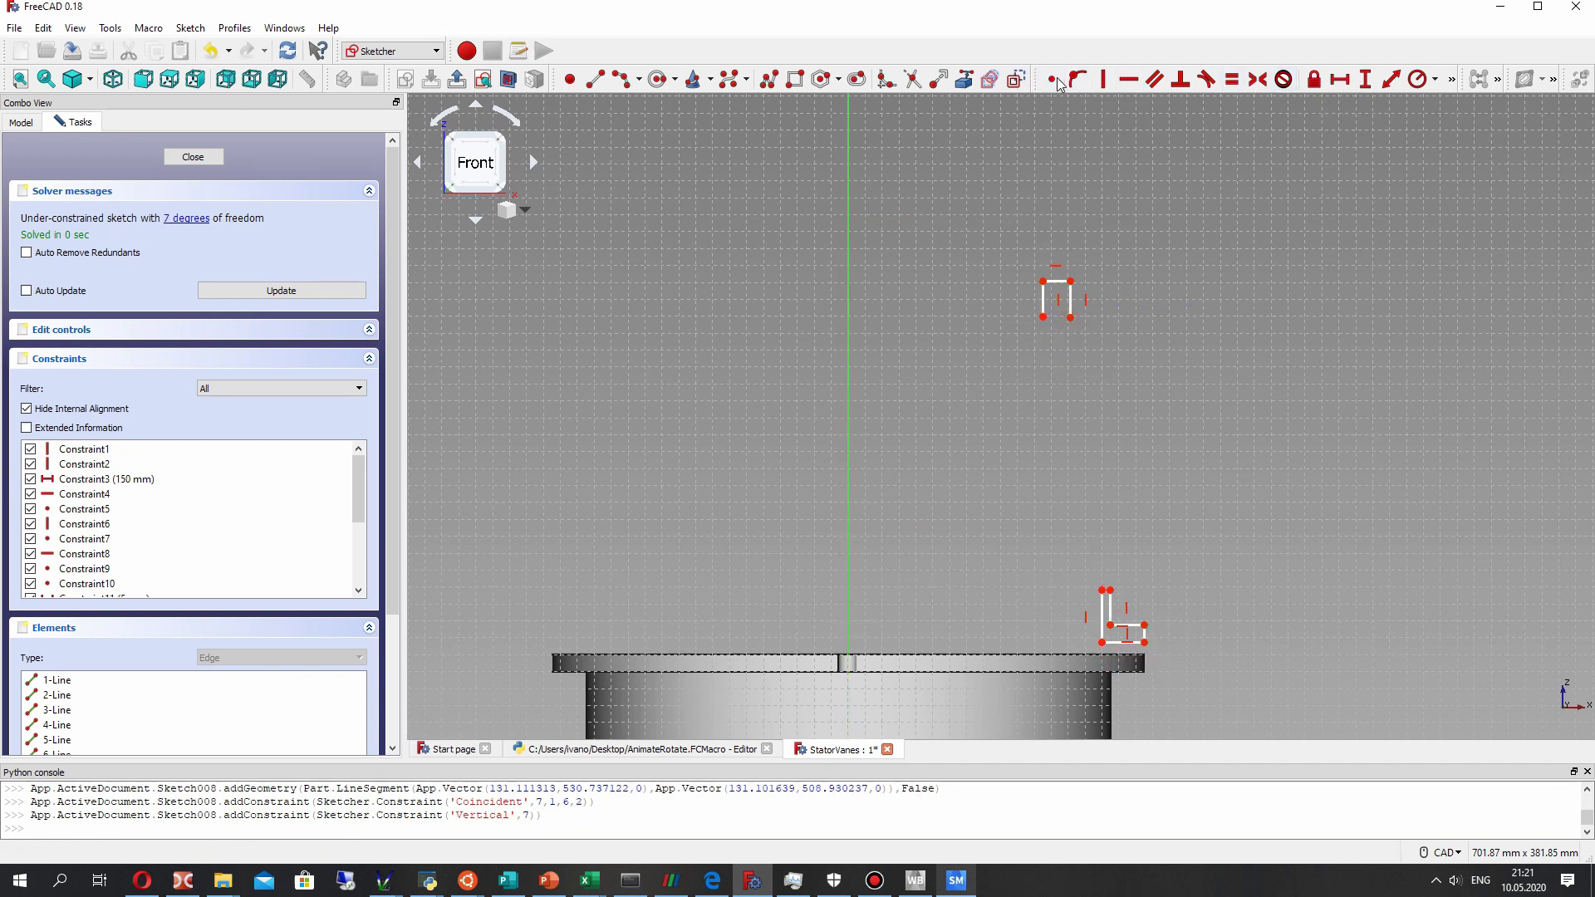
Constrain the length of the upper section's short horizontal top edge to 5 mm.
click(1390, 79)
click(1064, 282)
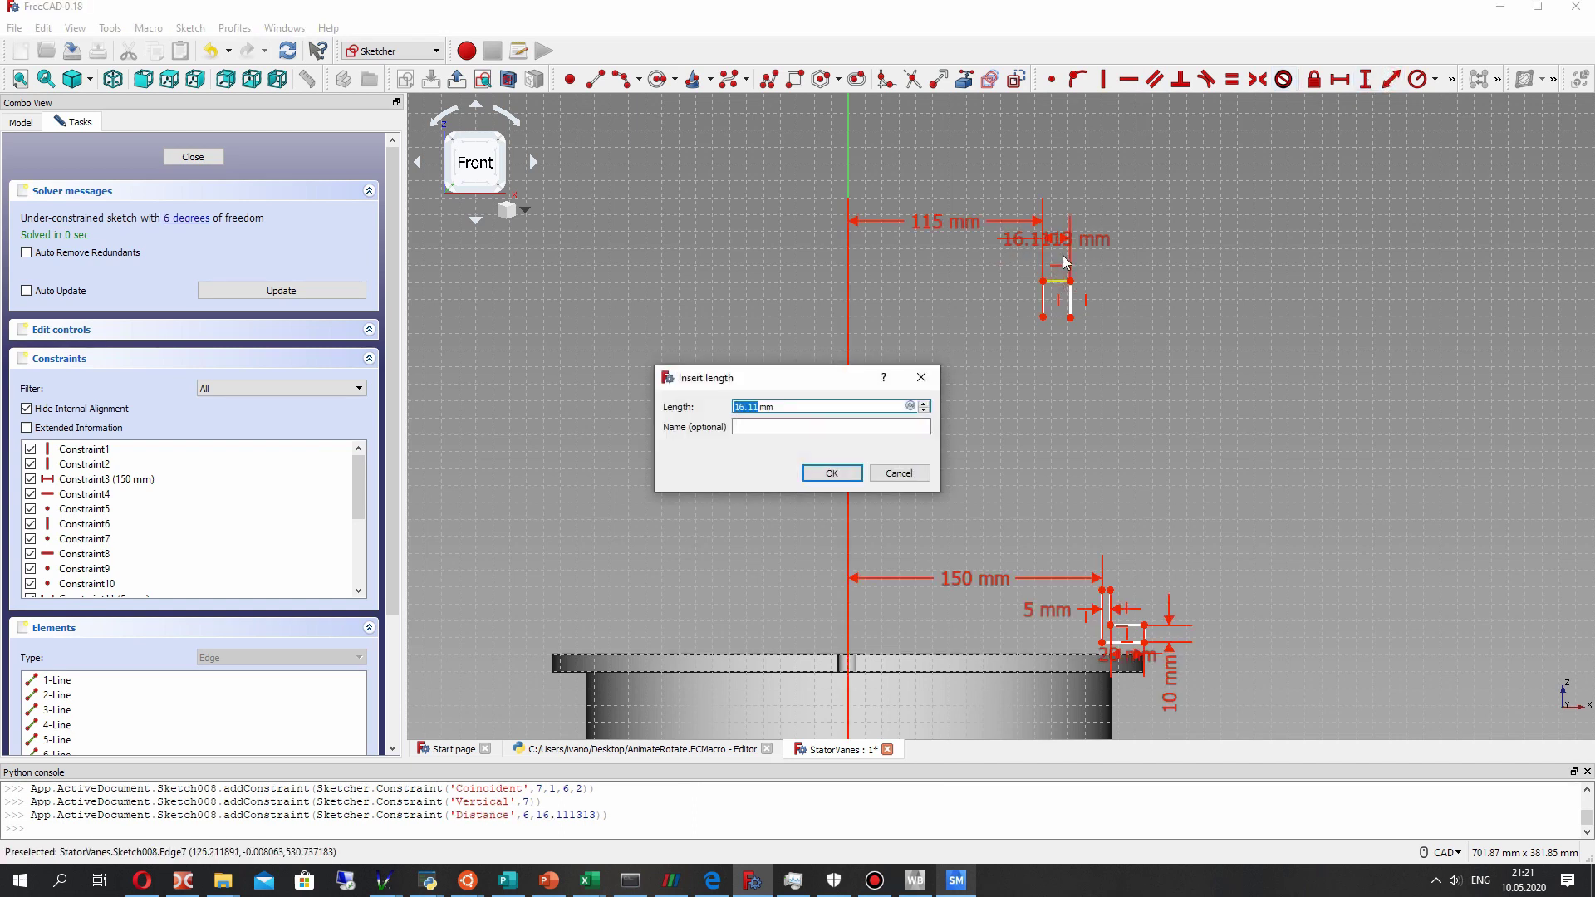
text(5)
key(Return)
scroll(1064, 256, up, 5)
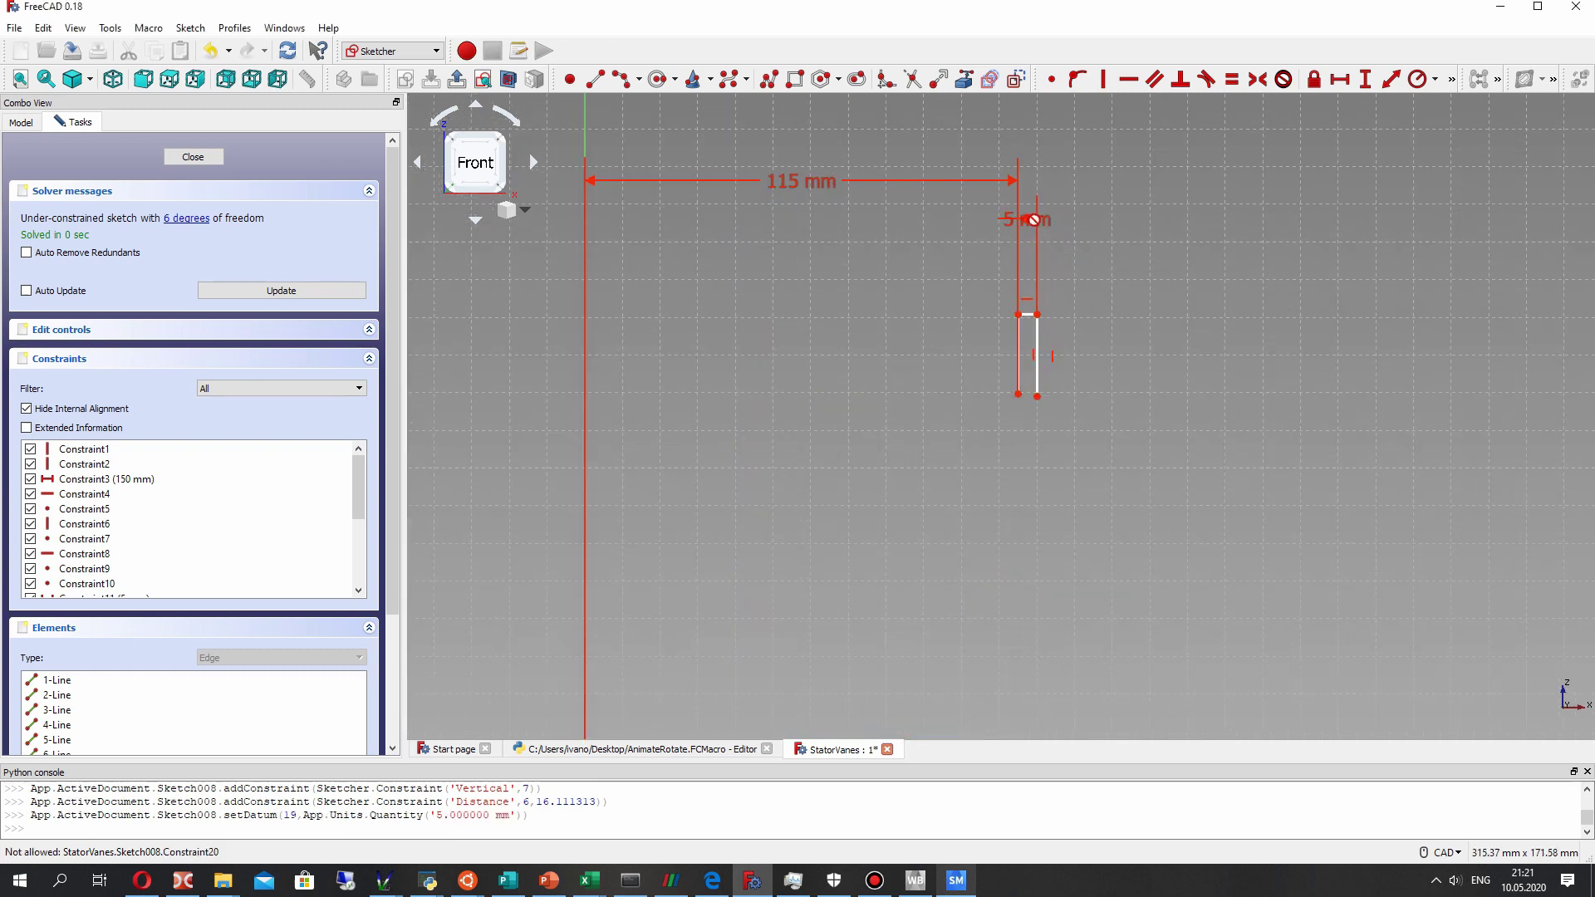
Move the top edge's length dimension beside the lines and set it to 6 mm.
drag(1034, 220, 1138, 281)
double_click(1136, 277)
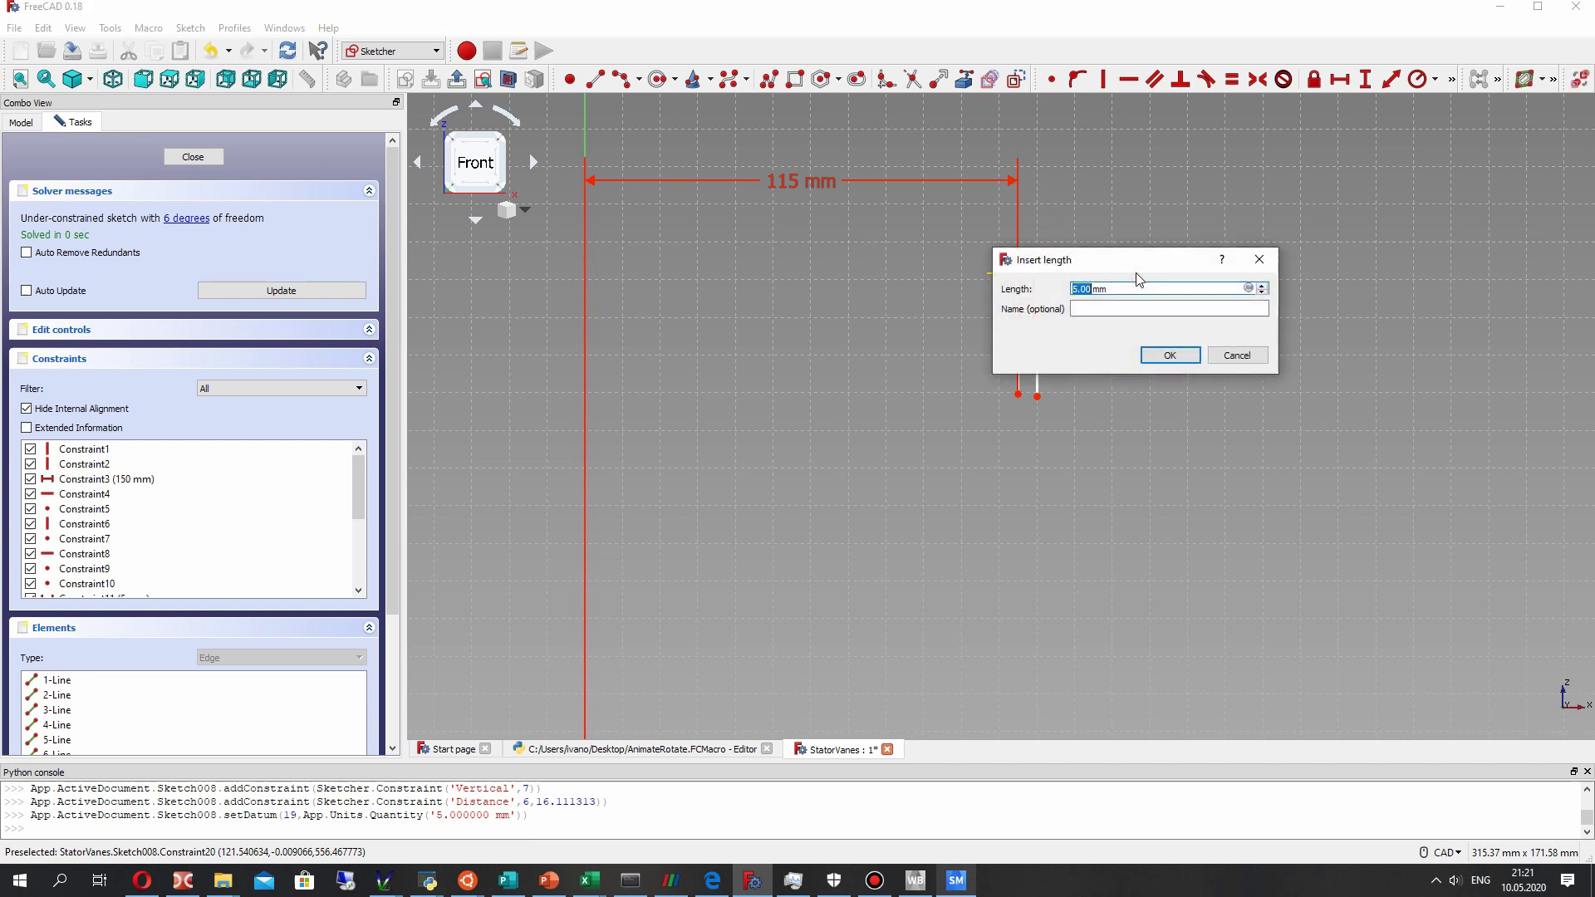
text(6)
key(Return)
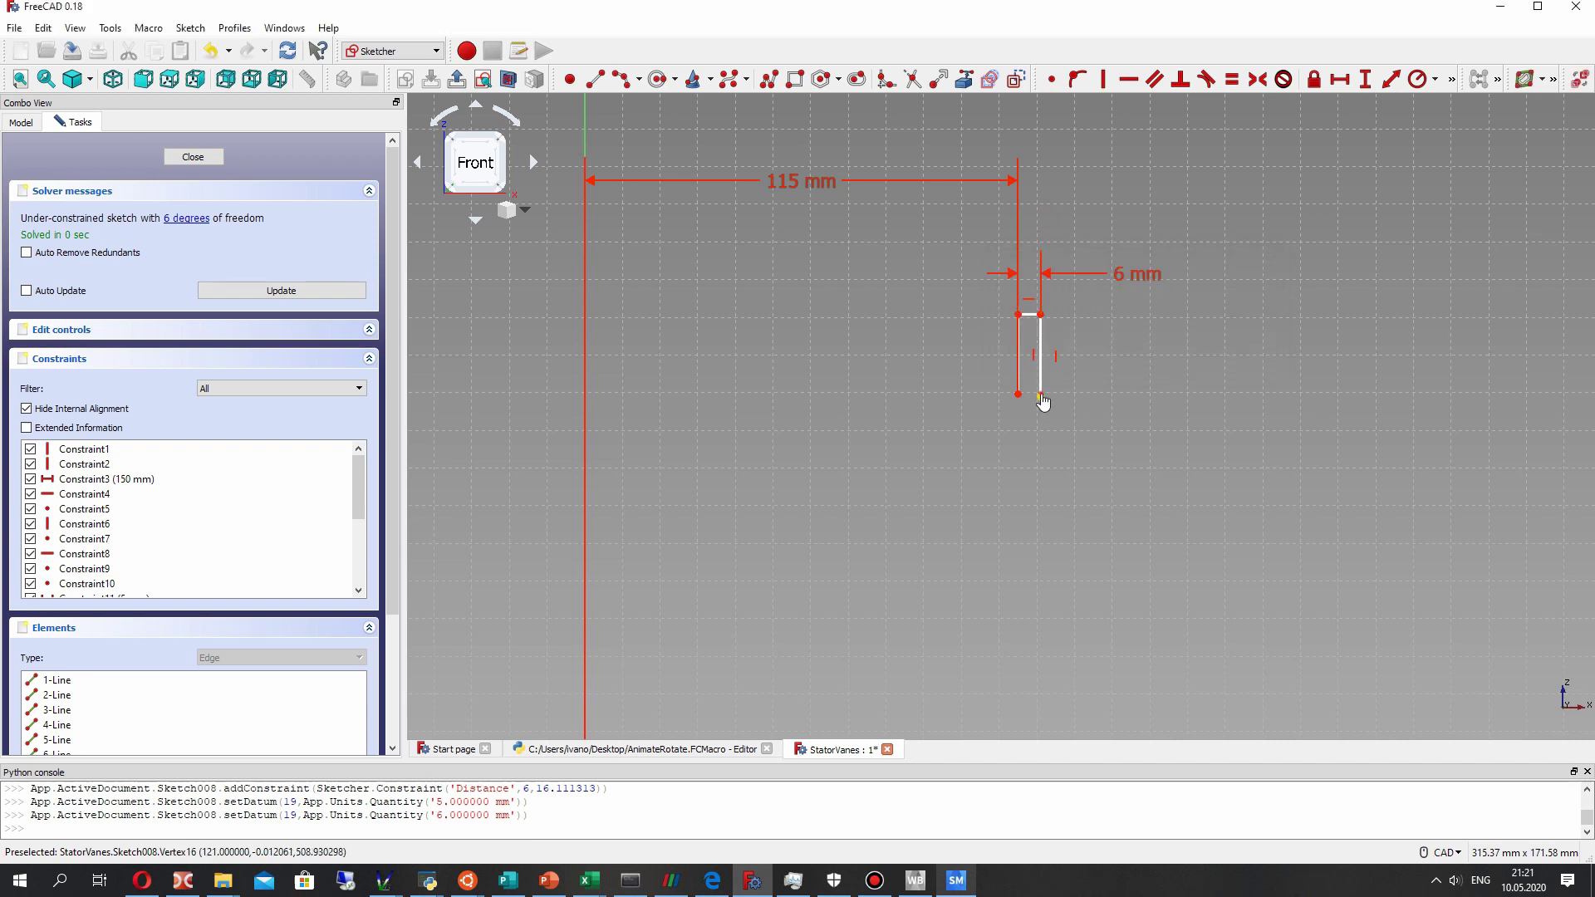
Move the lower endpoint of the upper section's outer vertical line slightly to adjust its length to about 21 mm.
drag(1043, 395, 1042, 394)
scroll(1032, 410, down, 4)
middle_drag(950, 422, 1005, 342)
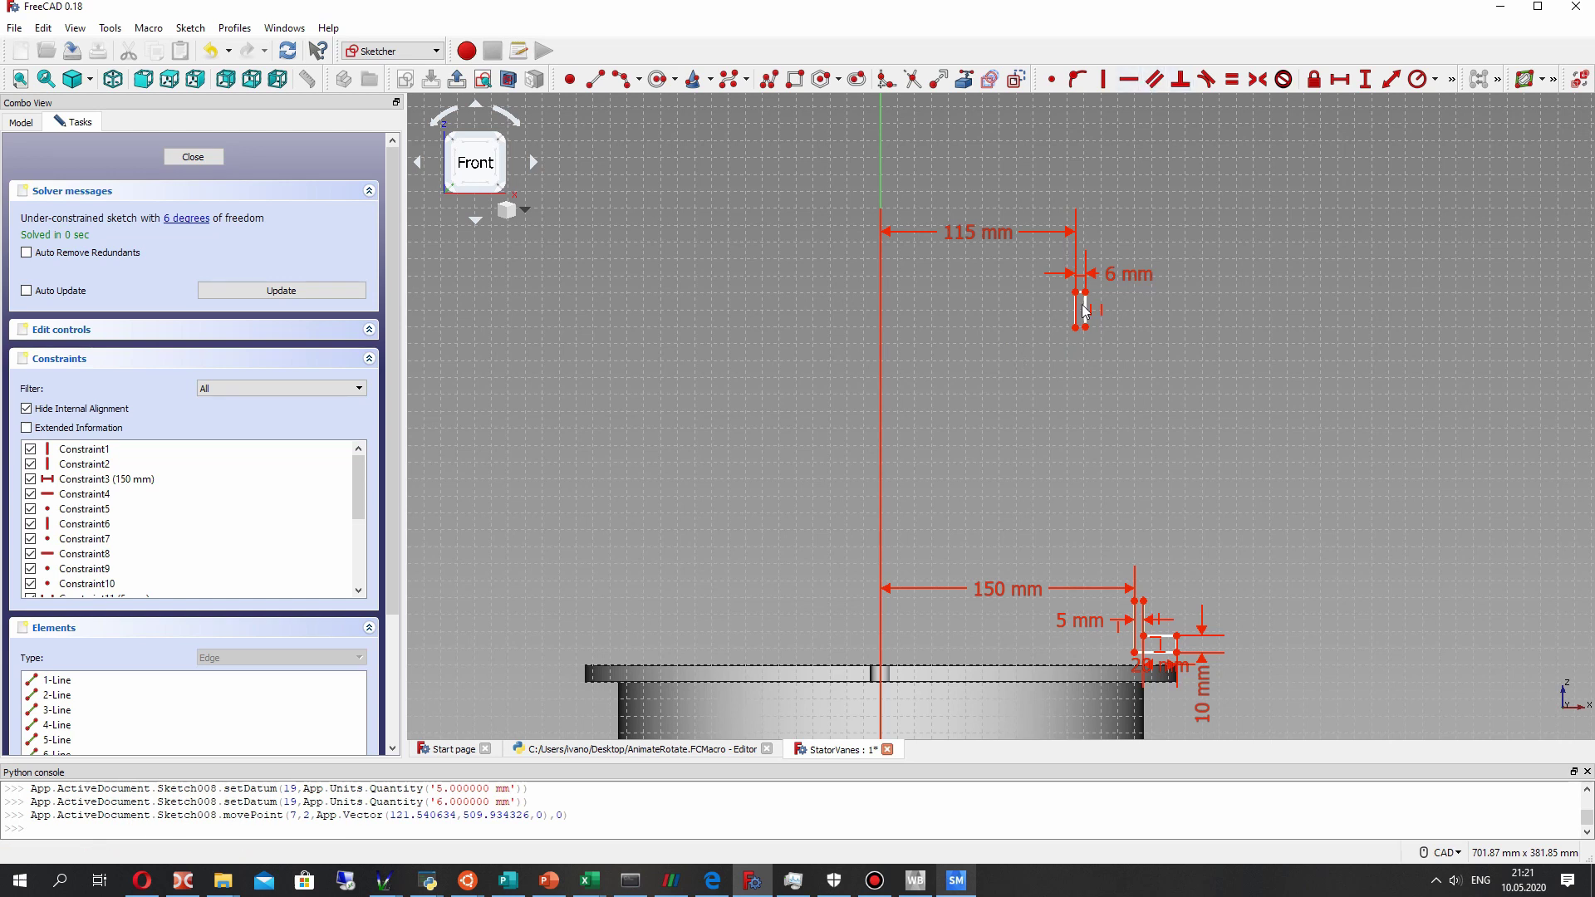
Try a 550 mm vertical dimension from the origin to the upper section's top edge and undo it.
scroll(1080, 305, up, 5)
scroll(1032, 394, down, 5)
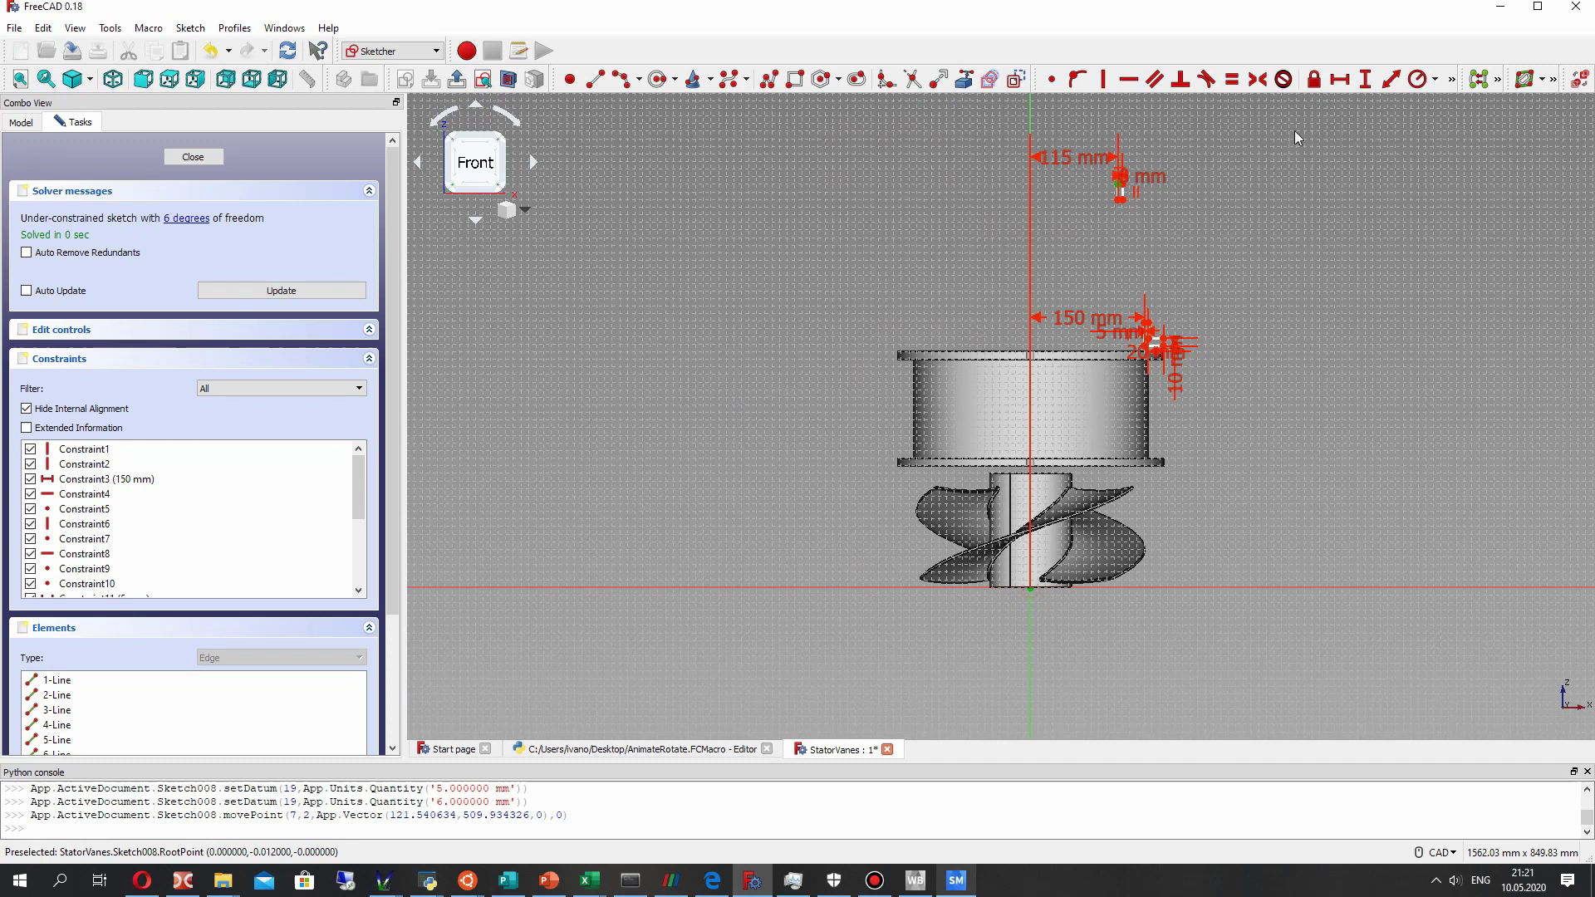
key(i)
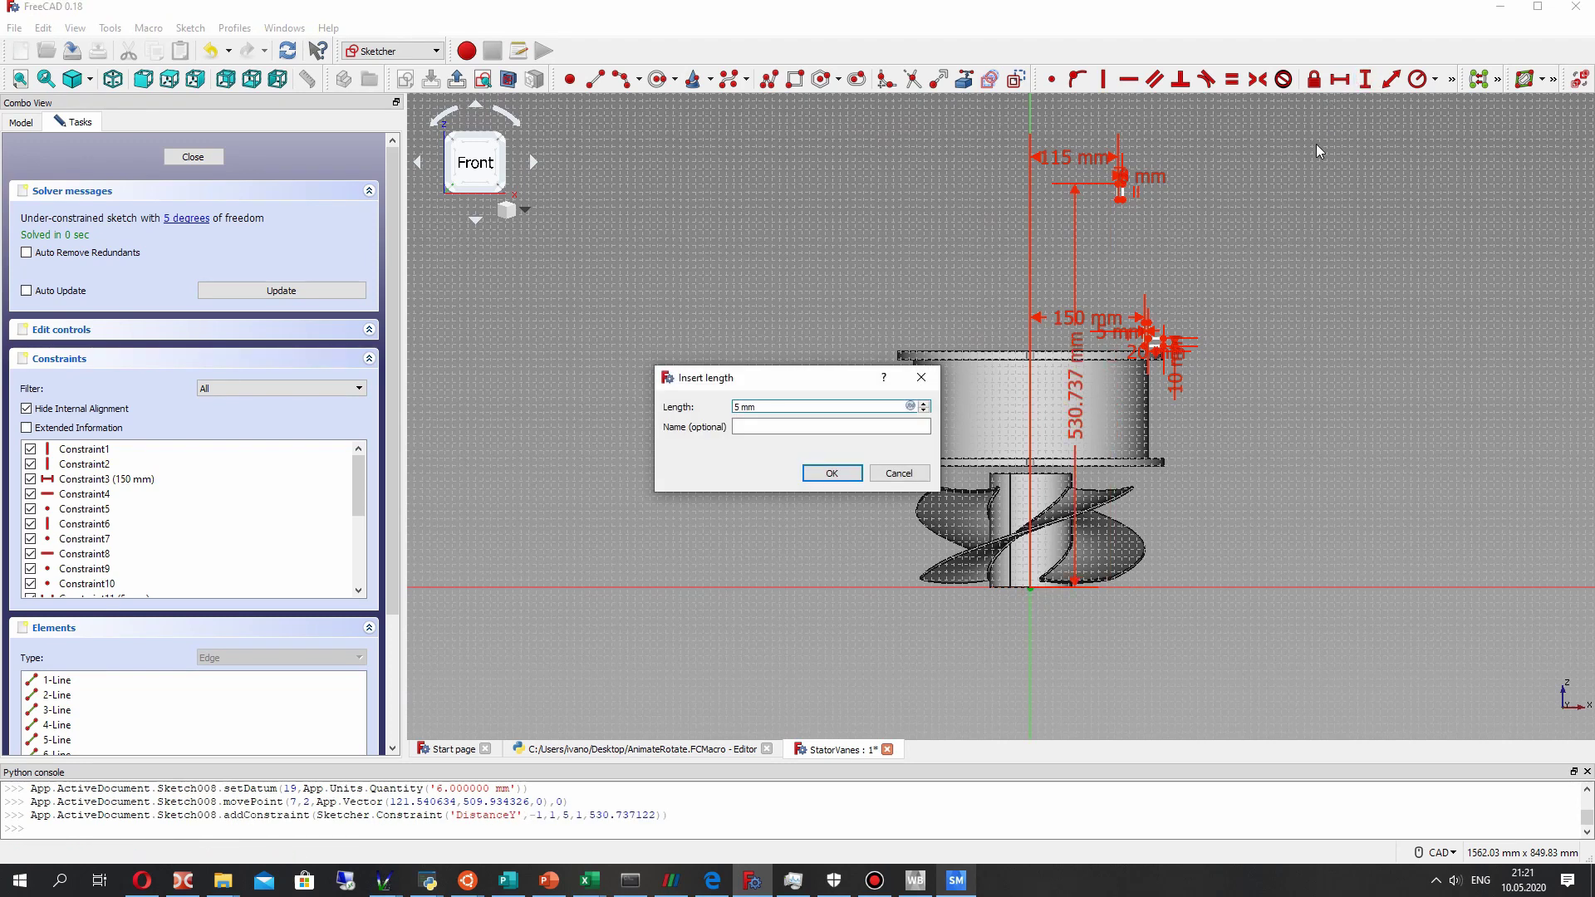
key(Return)
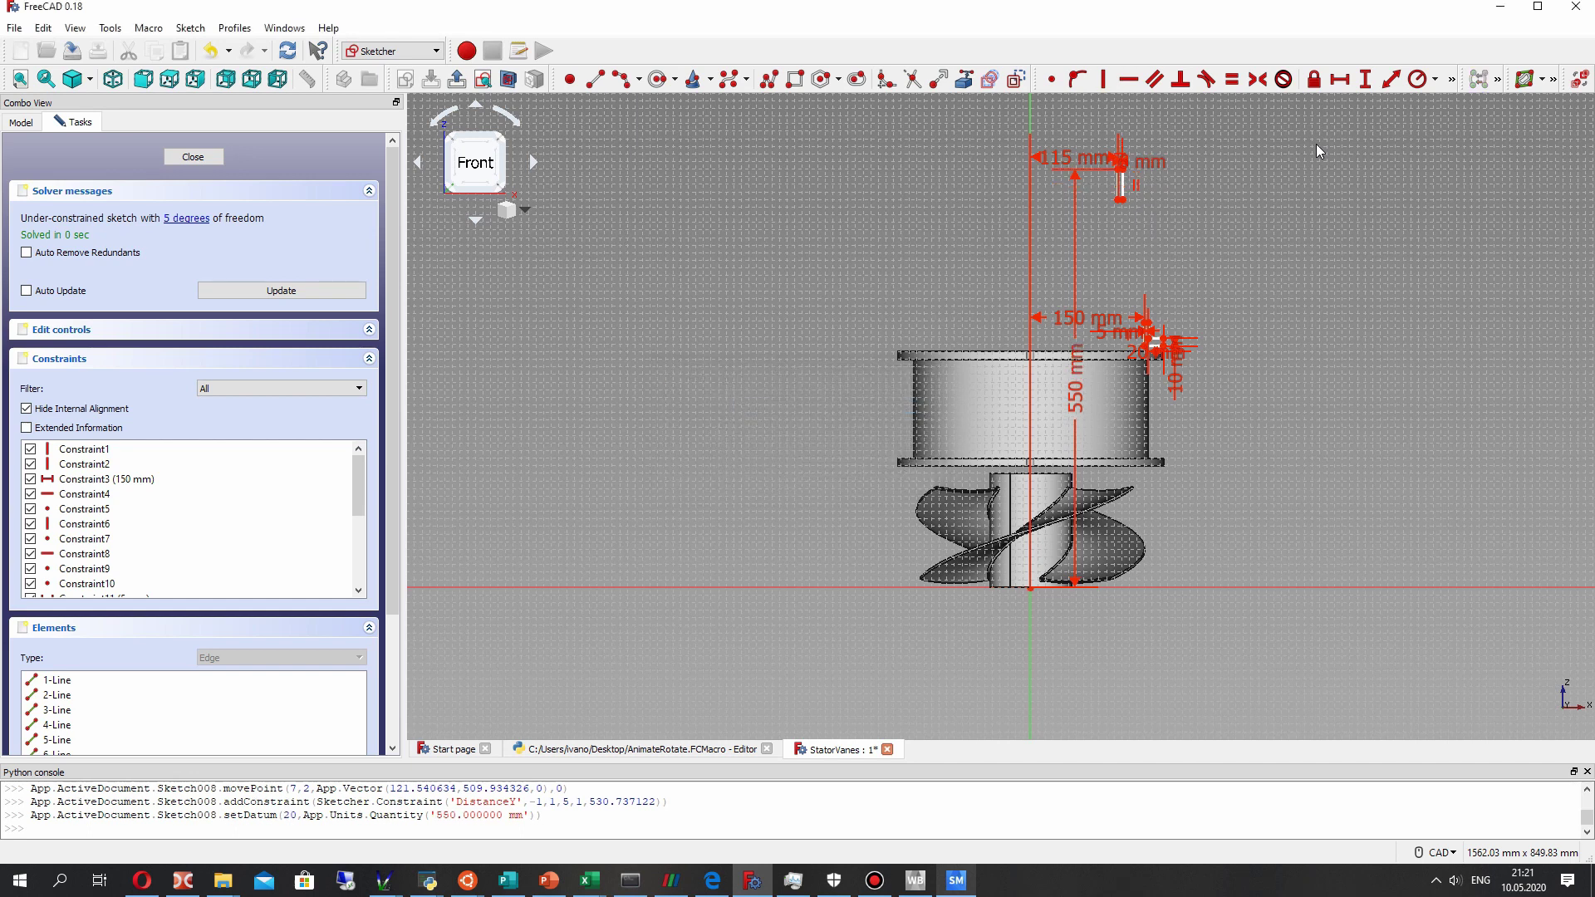
scroll(1144, 237, up, 2)
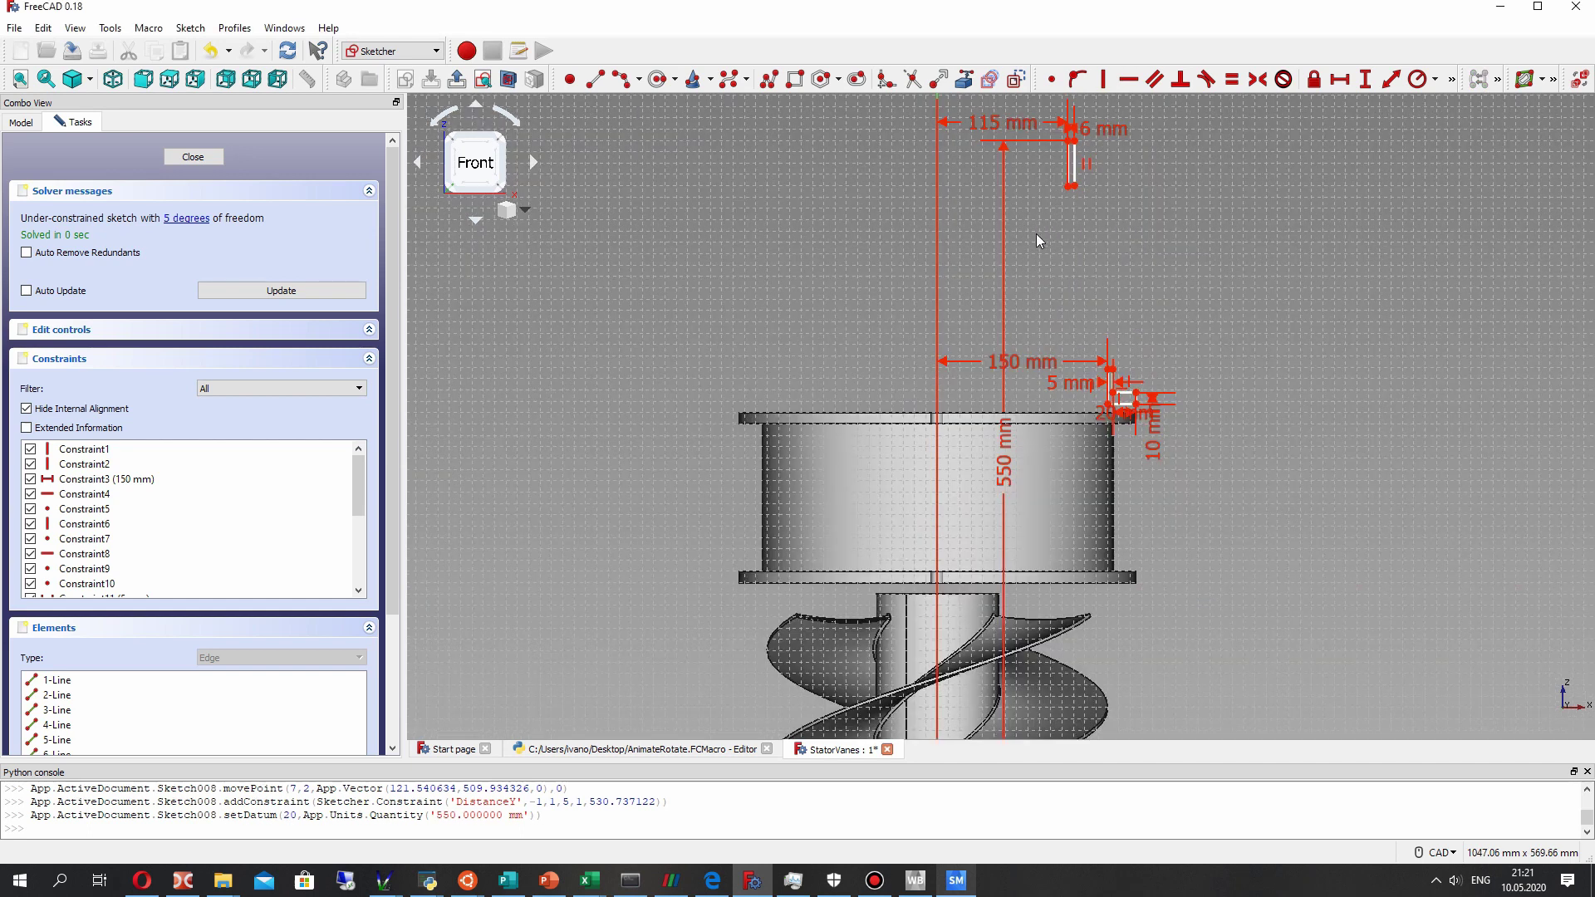
key(ctrl+z)
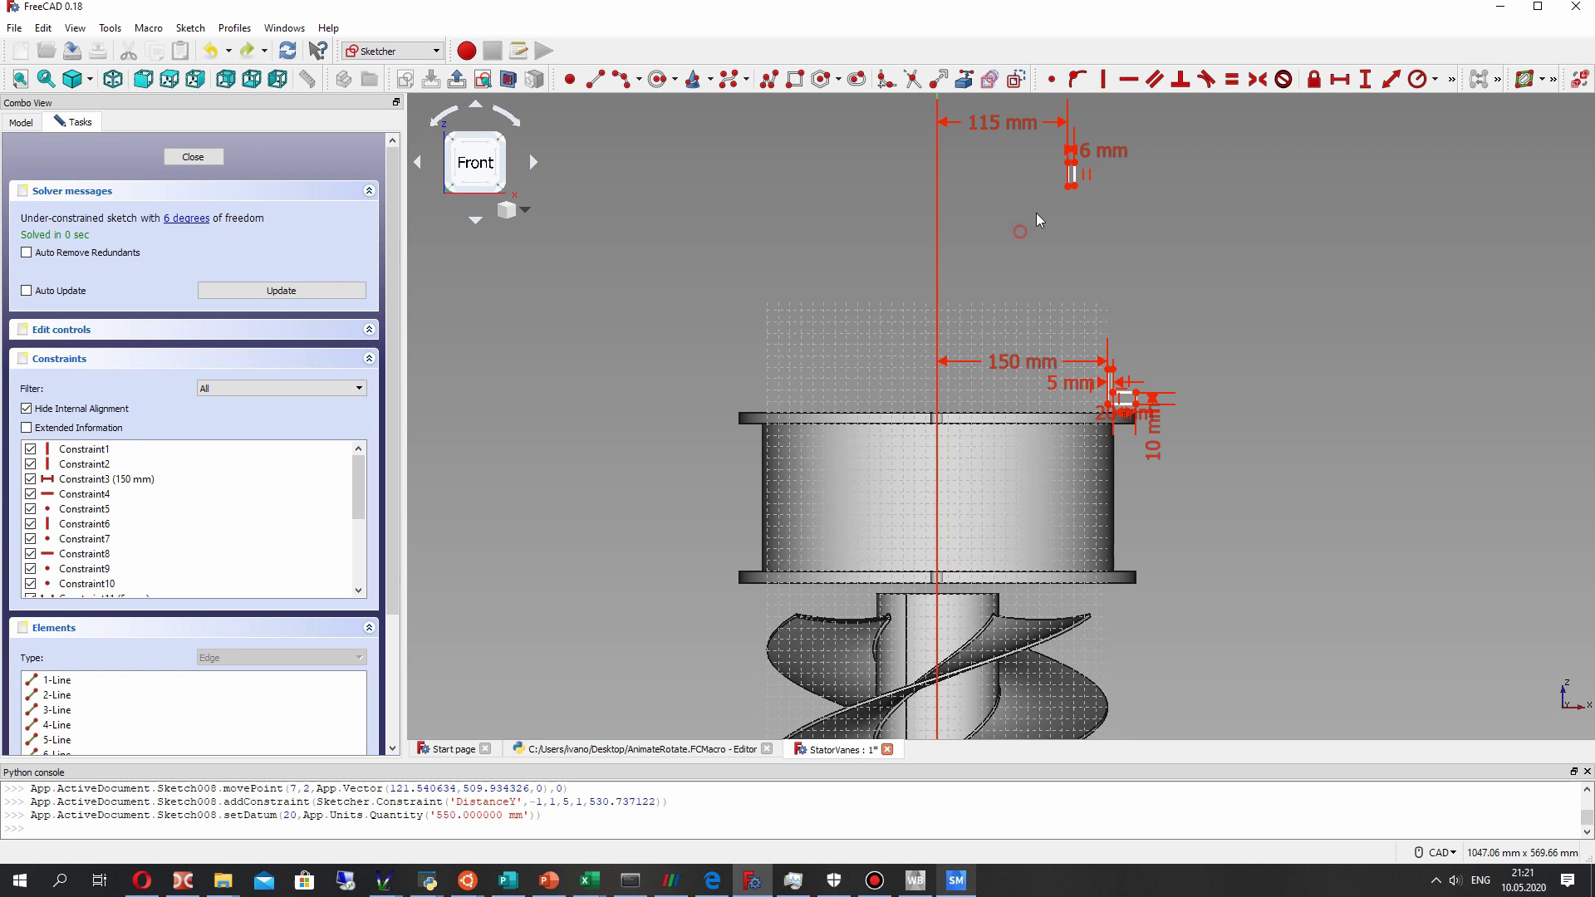
Lower the upper section's top edge so that its outer vertical line is about 16 mm long.
scroll(1038, 221, up, 4)
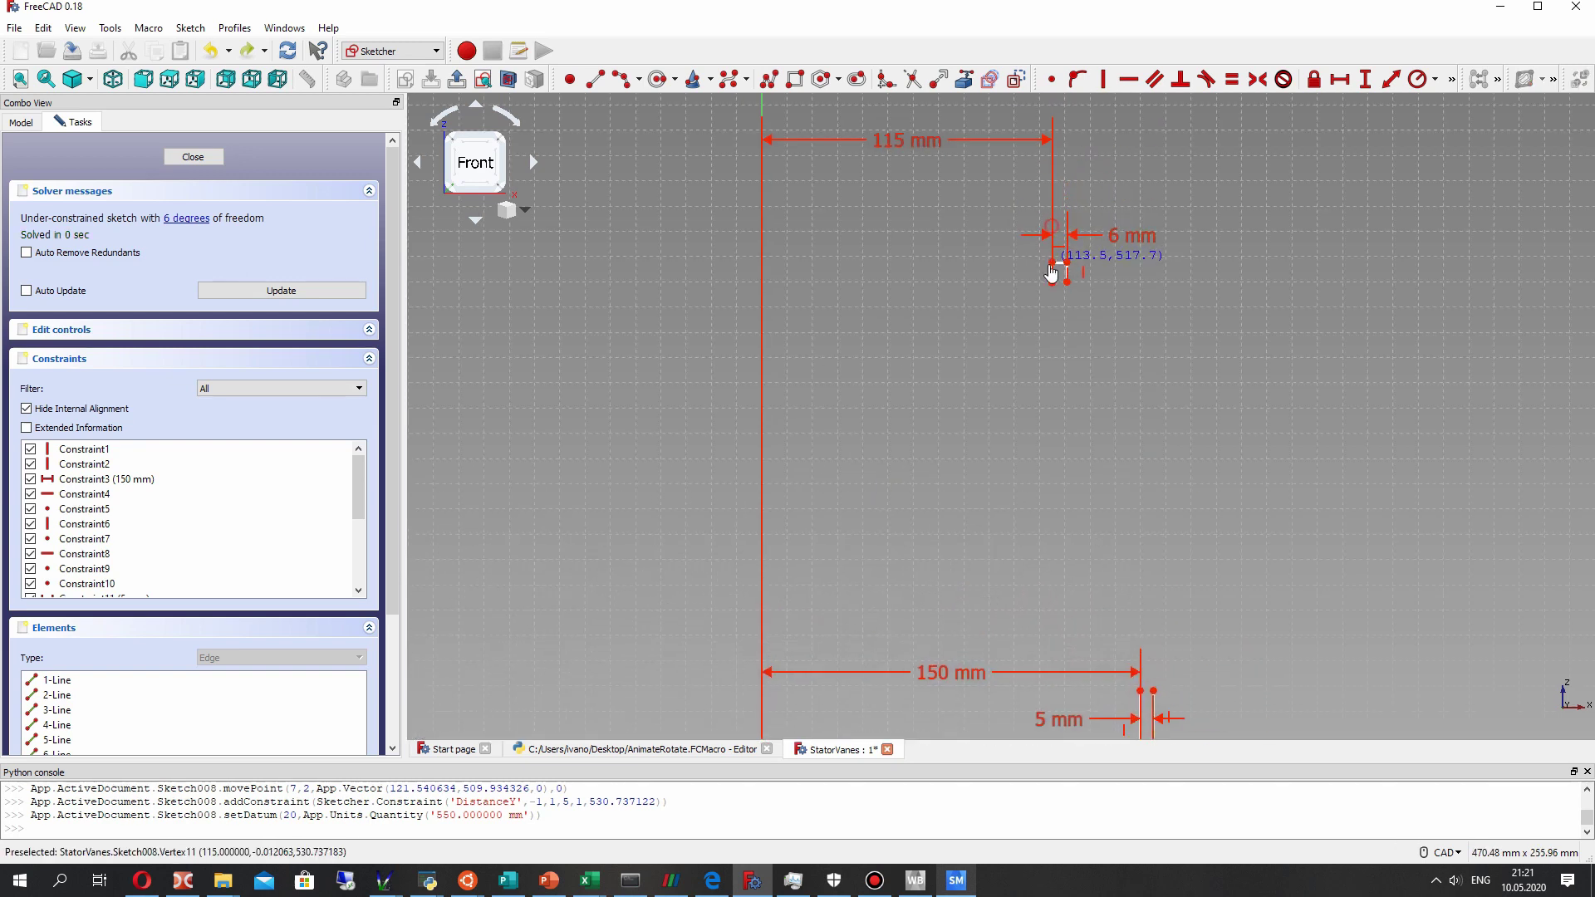
drag(1051, 272, 1052, 283)
scroll(1085, 363, down, 2)
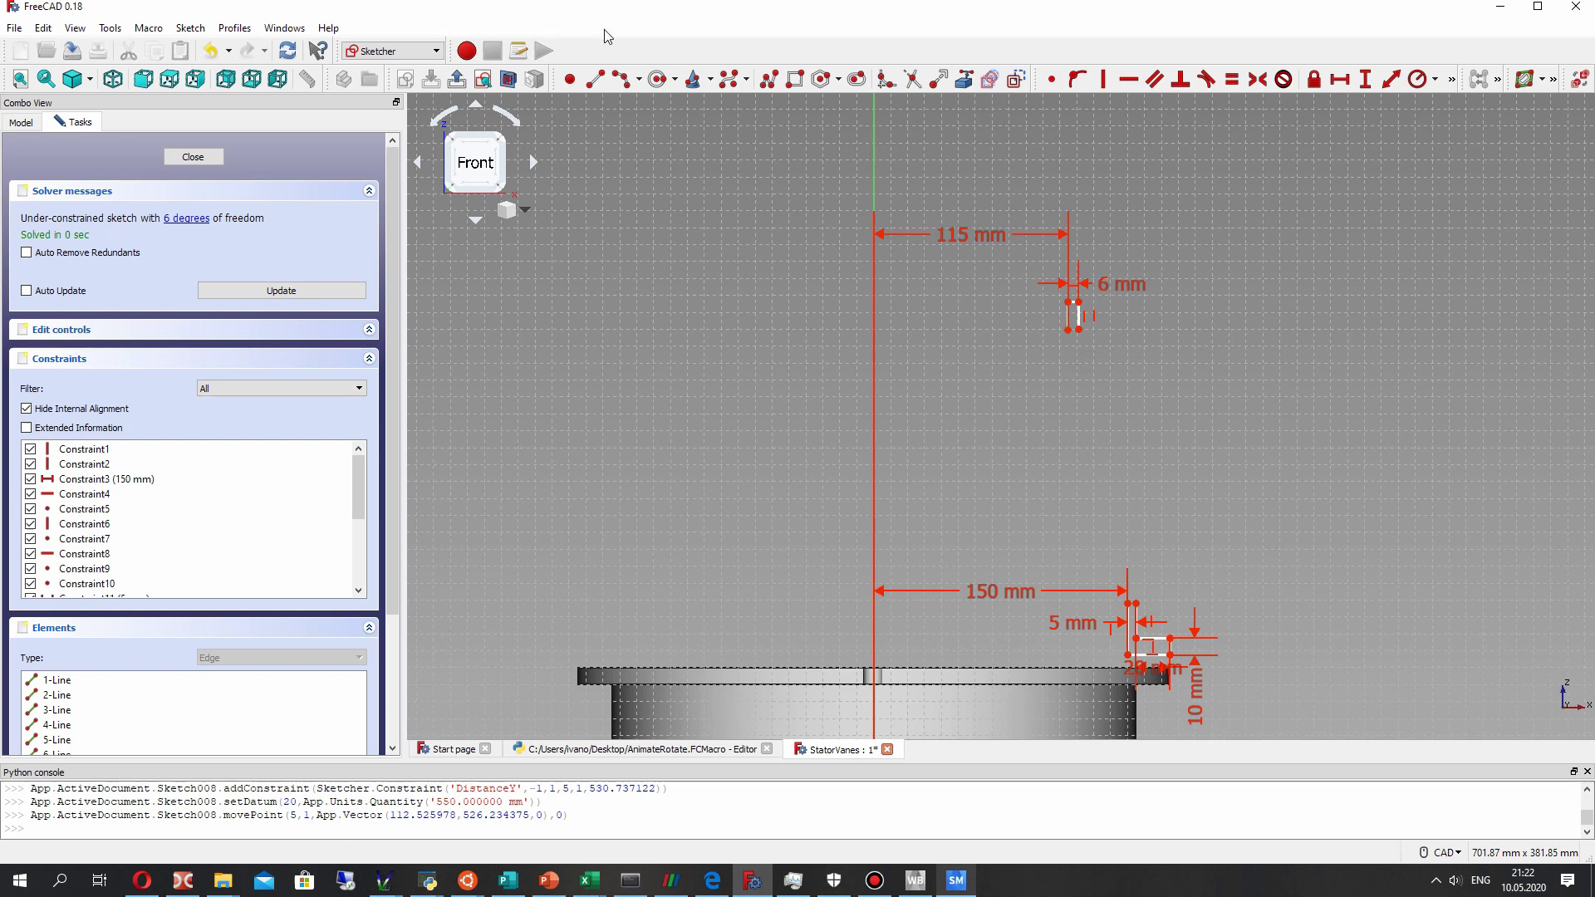
Draw a three-point arc of about 145 mm radius from the lower wall's inner line up toward the upper section.
scroll(1082, 612, up, 2)
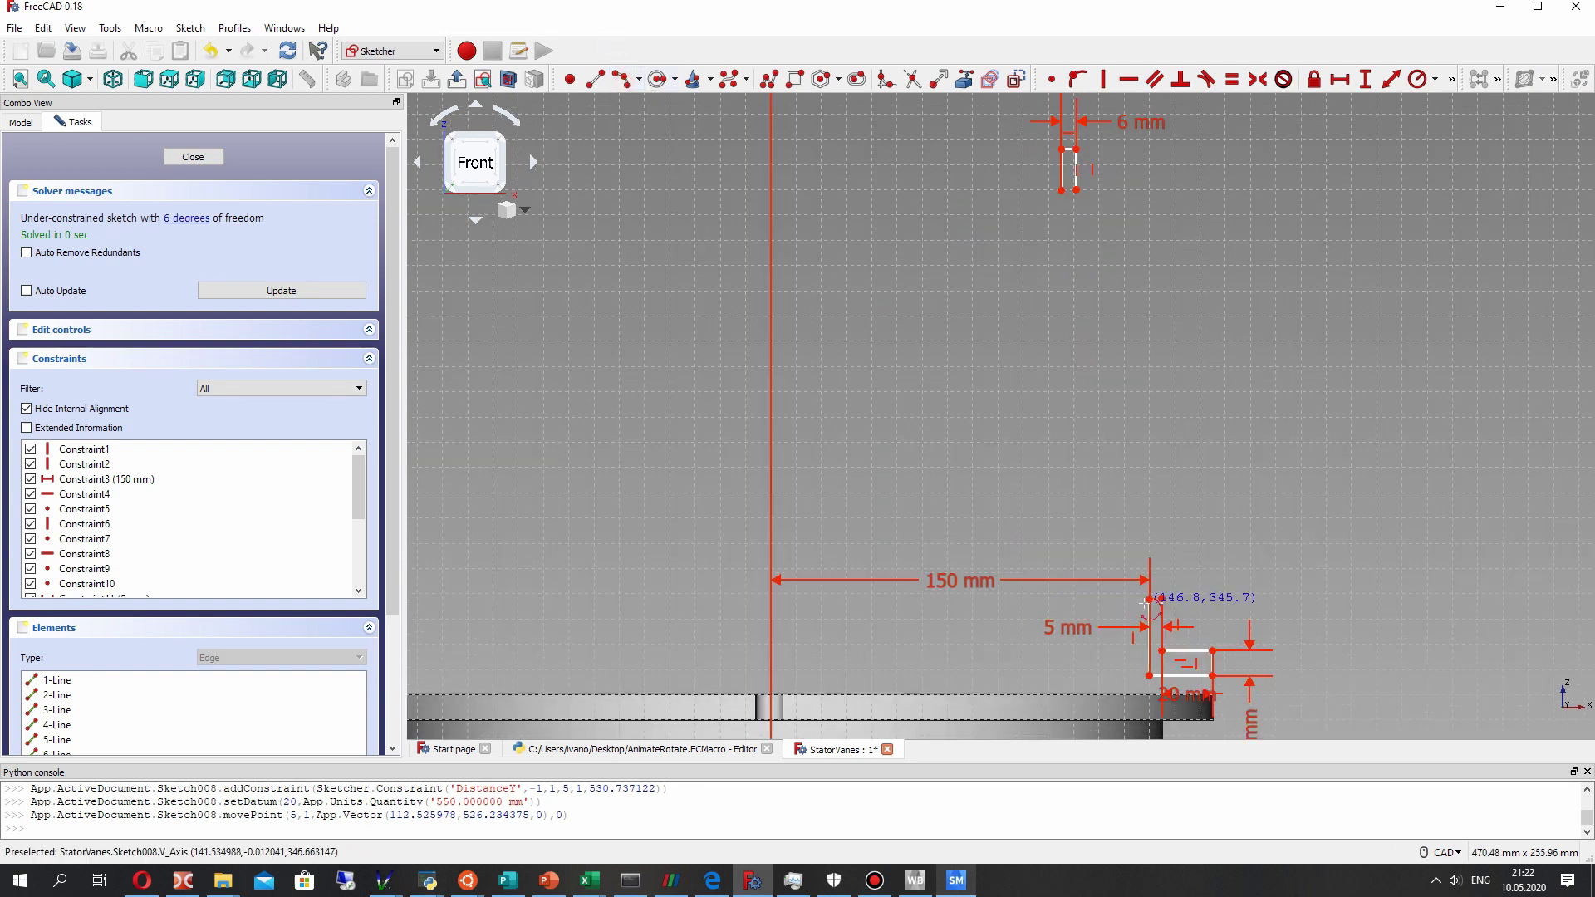
click(1112, 485)
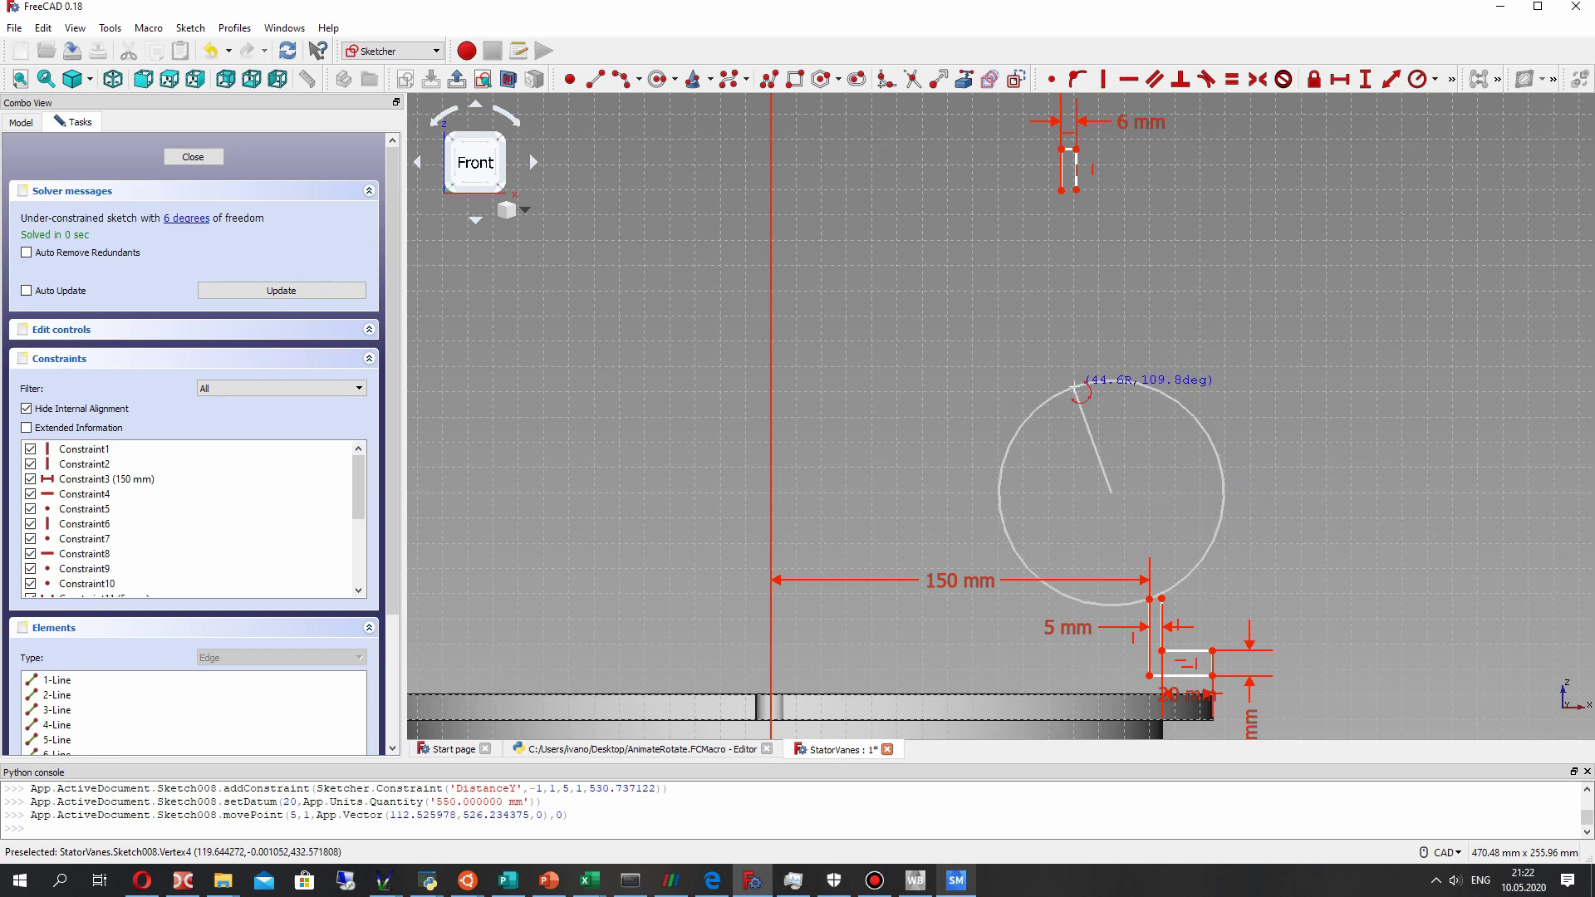
click(1080, 392)
click(1145, 513)
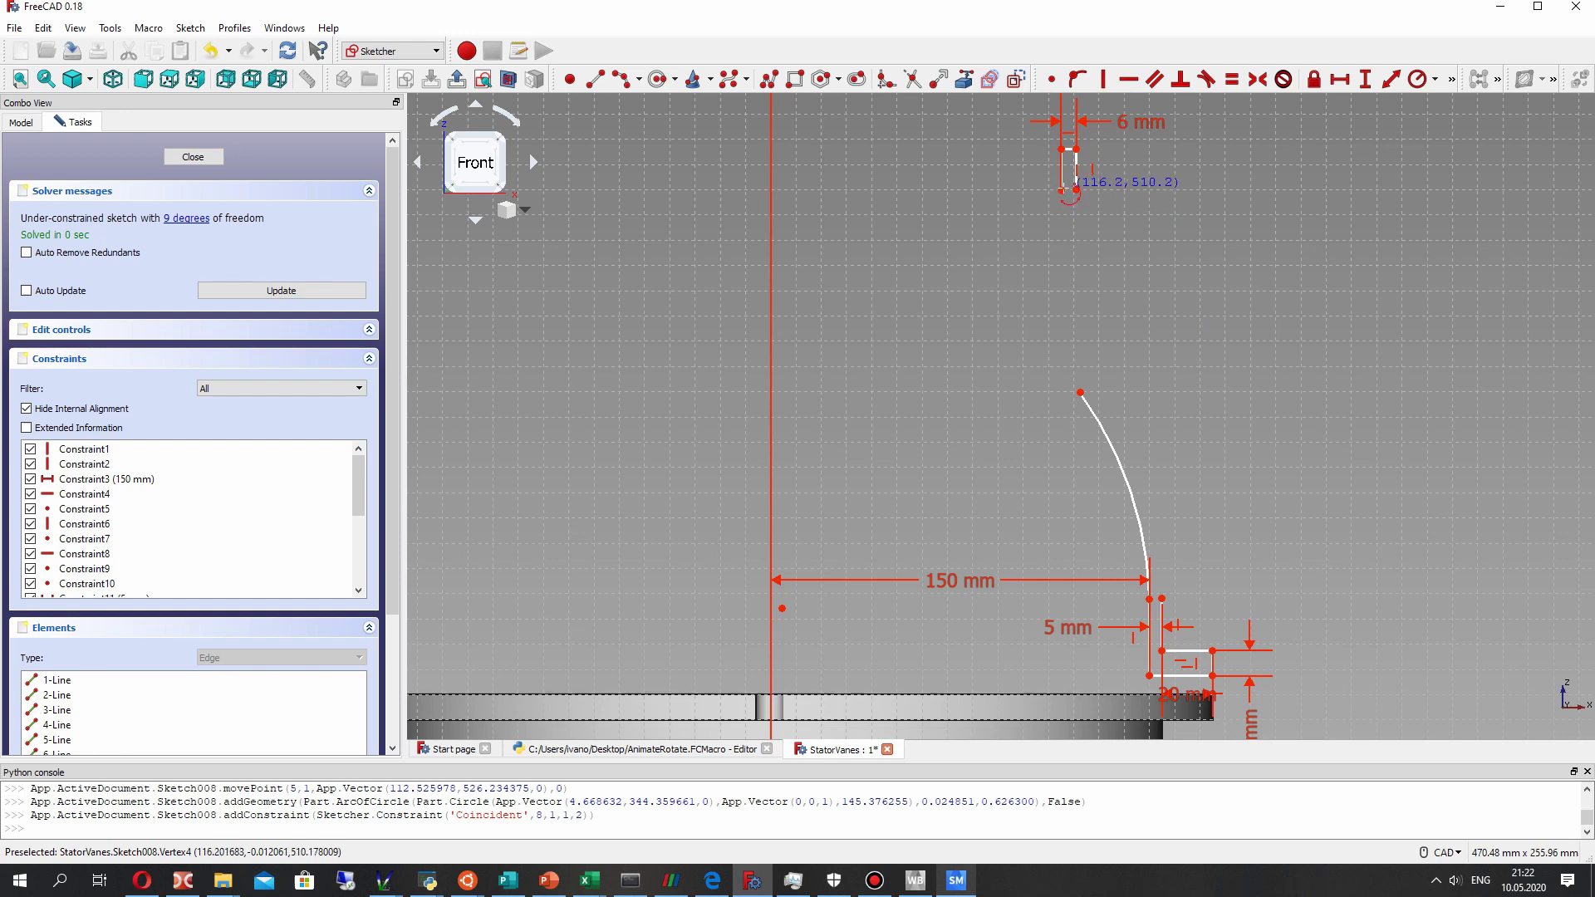
Draw a three-point arc of about 178 mm radius joining the upper section's inner line to the first arc's free end.
click(1062, 191)
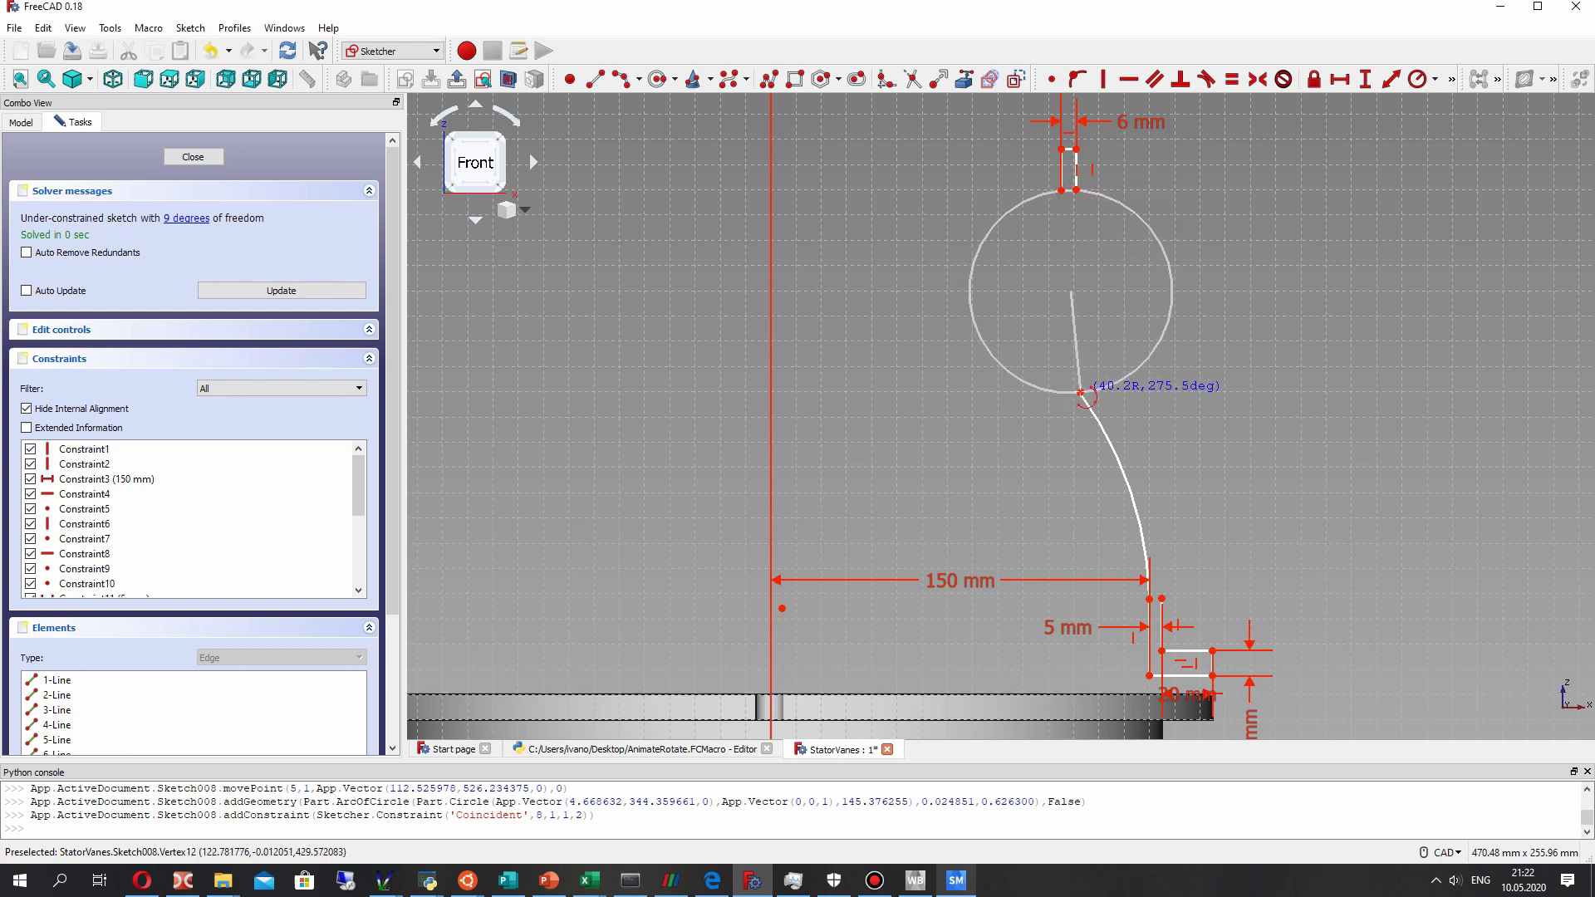
click(1080, 393)
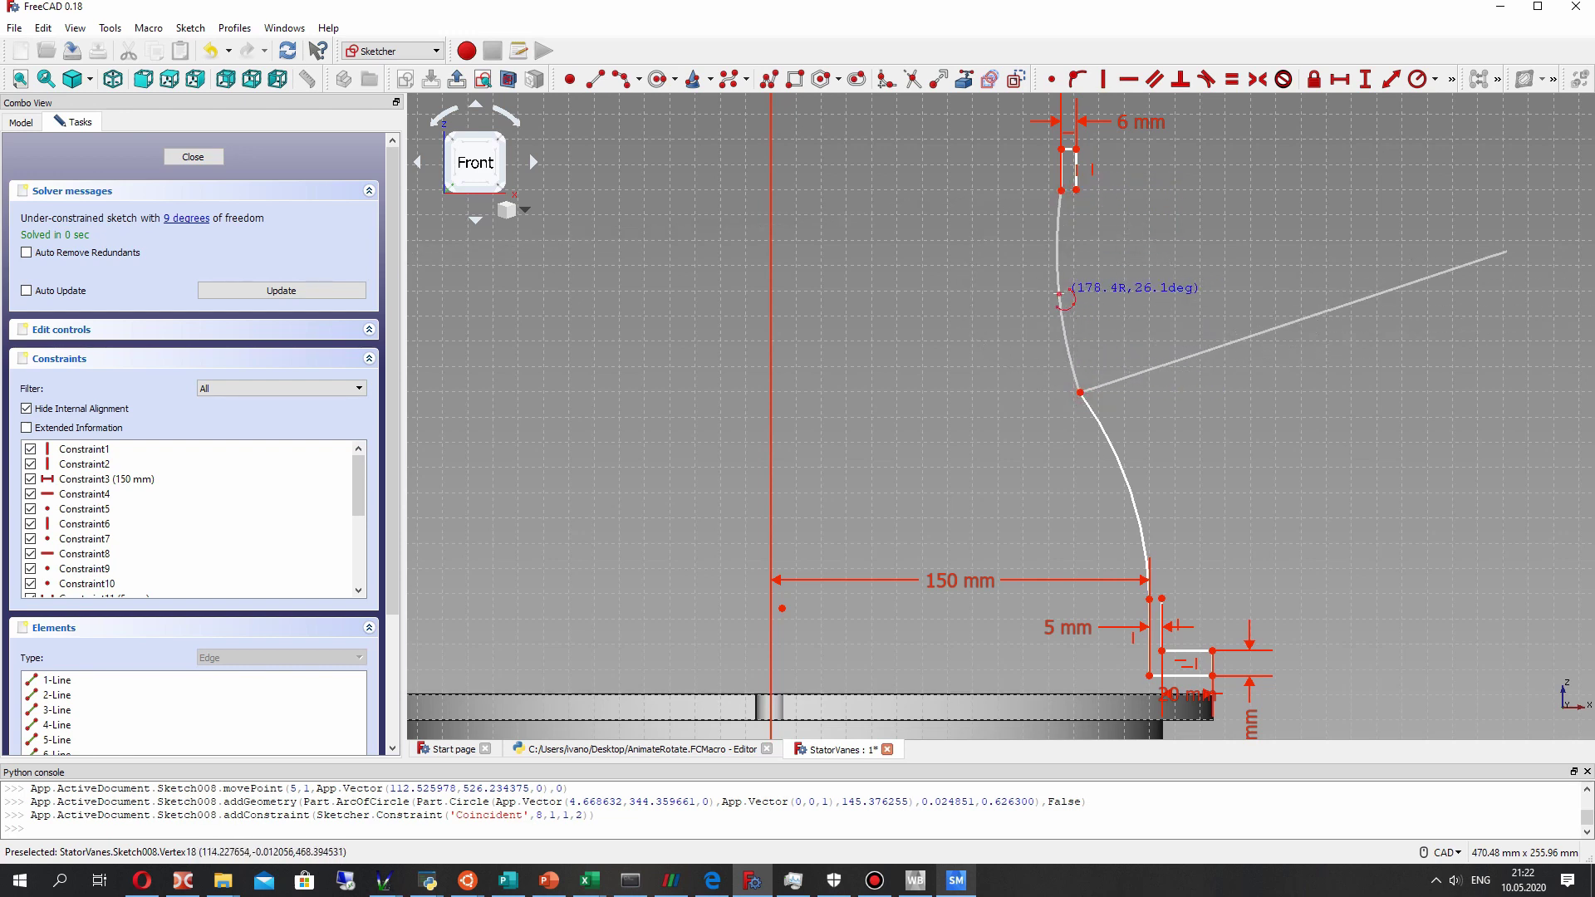
click(1058, 287)
Make the upper arc tangent to the upper section's inner vertical line.
scroll(1068, 352, up, 2)
scroll(1067, 352, down, 2)
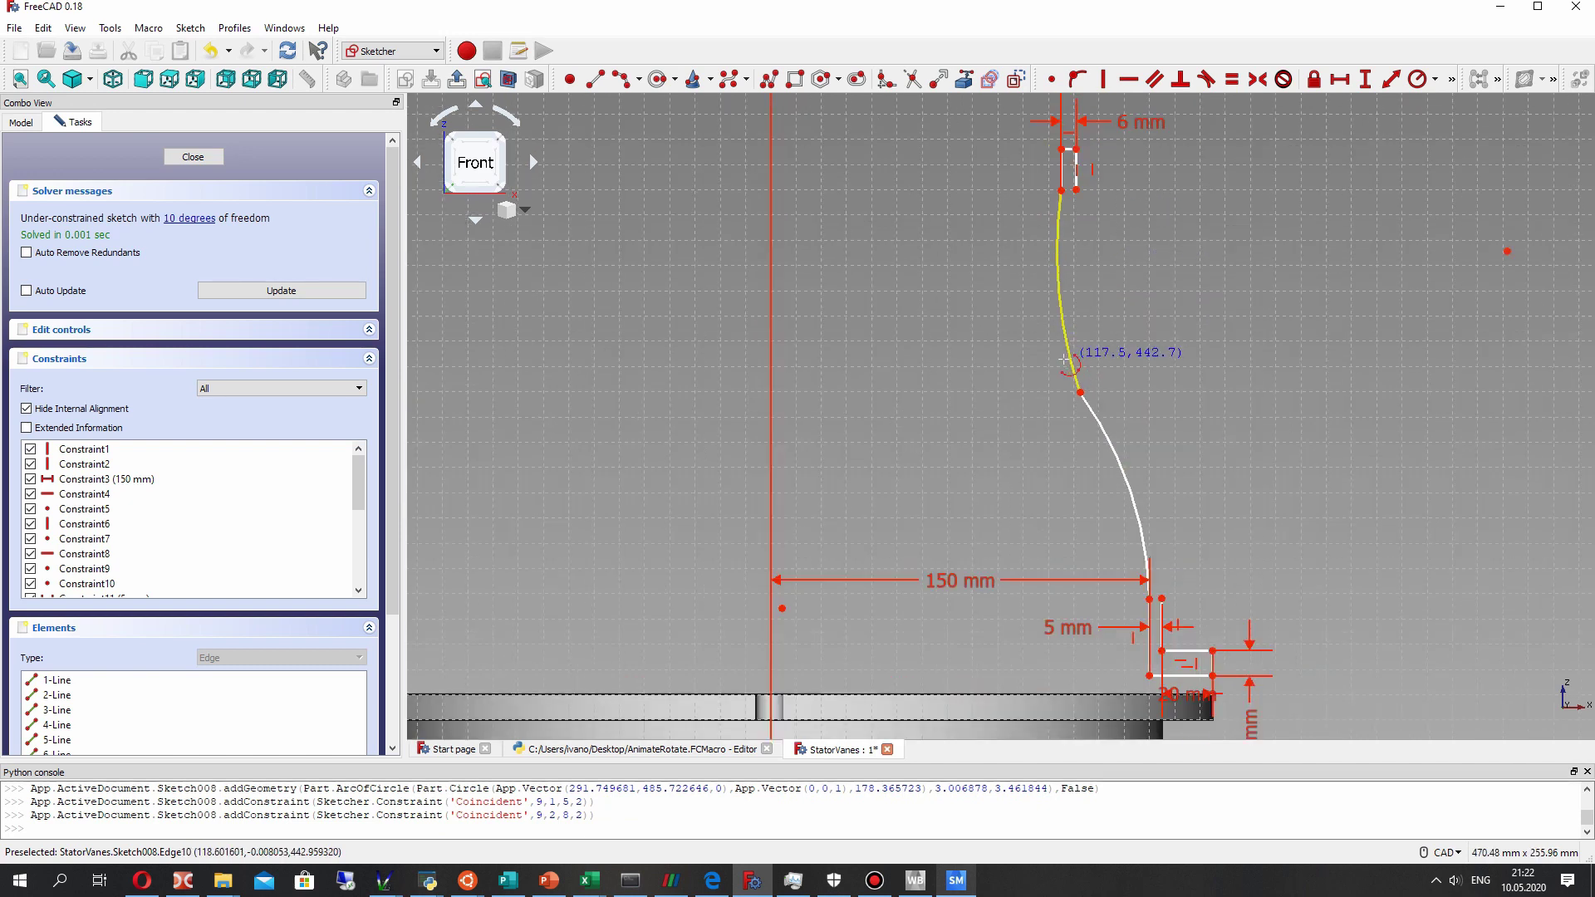
middle_drag(1013, 364, 965, 387)
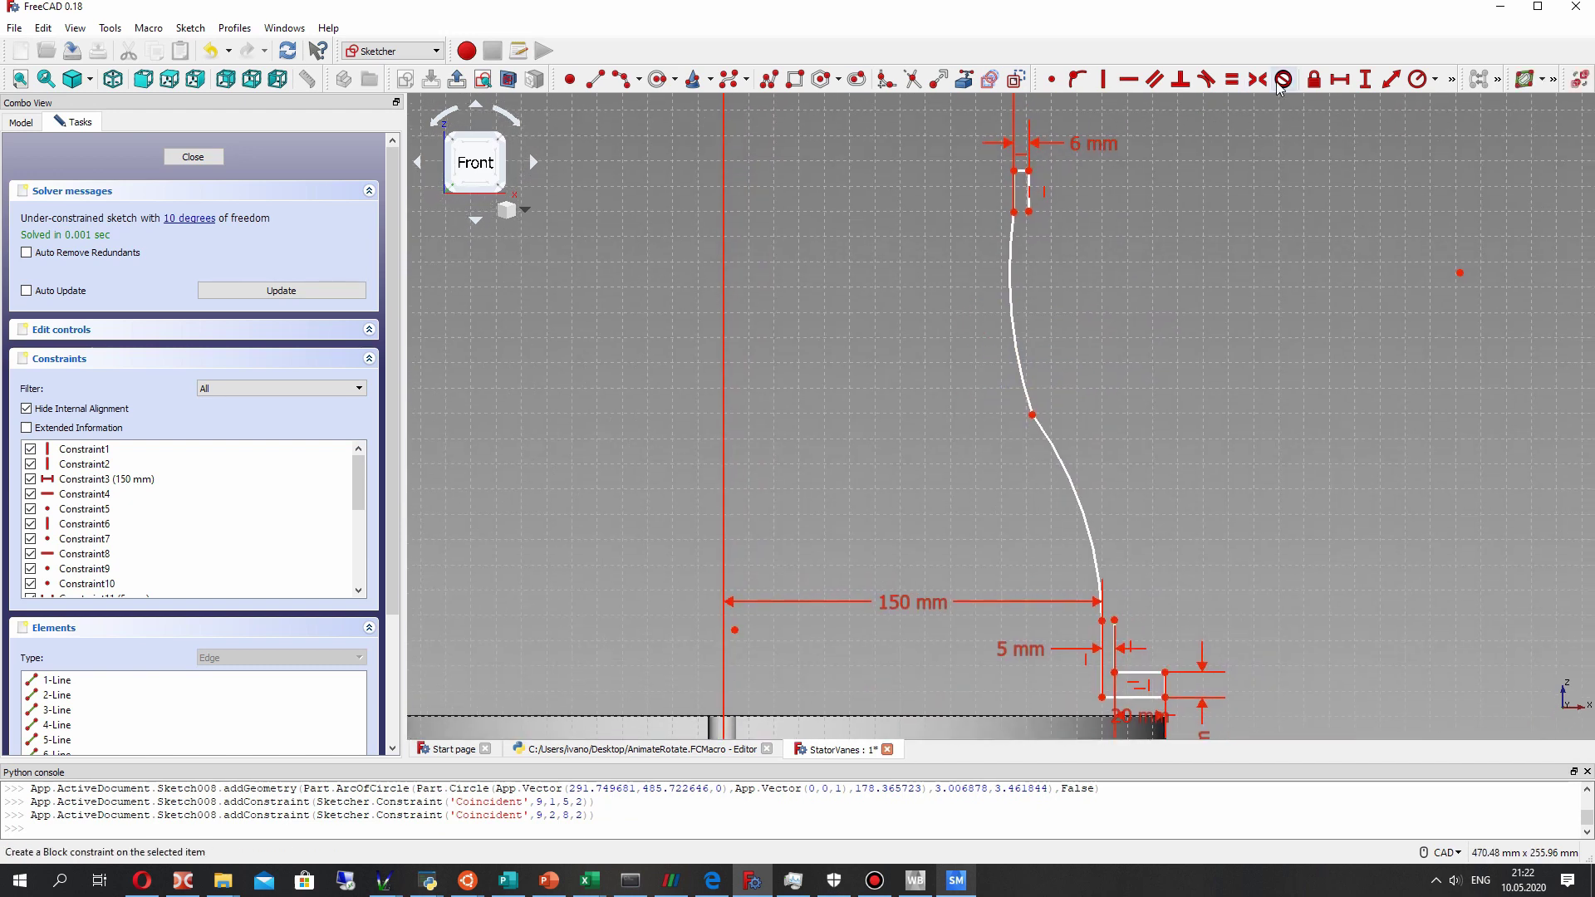
scroll(1011, 215, up, 2)
scroll(1012, 216, up, 2)
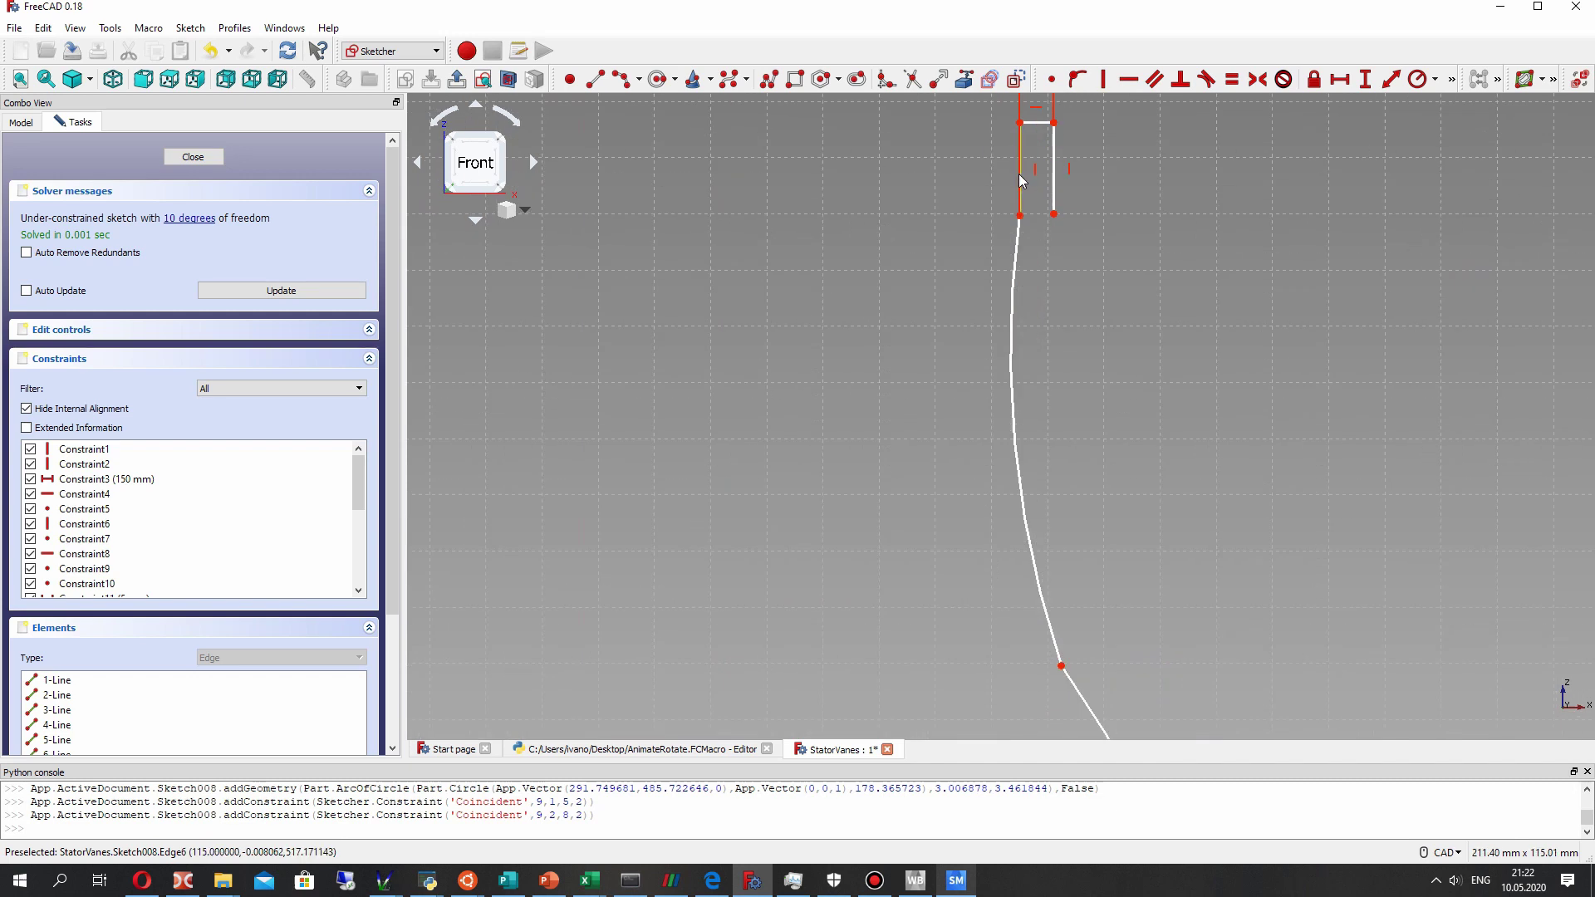
click(1013, 258)
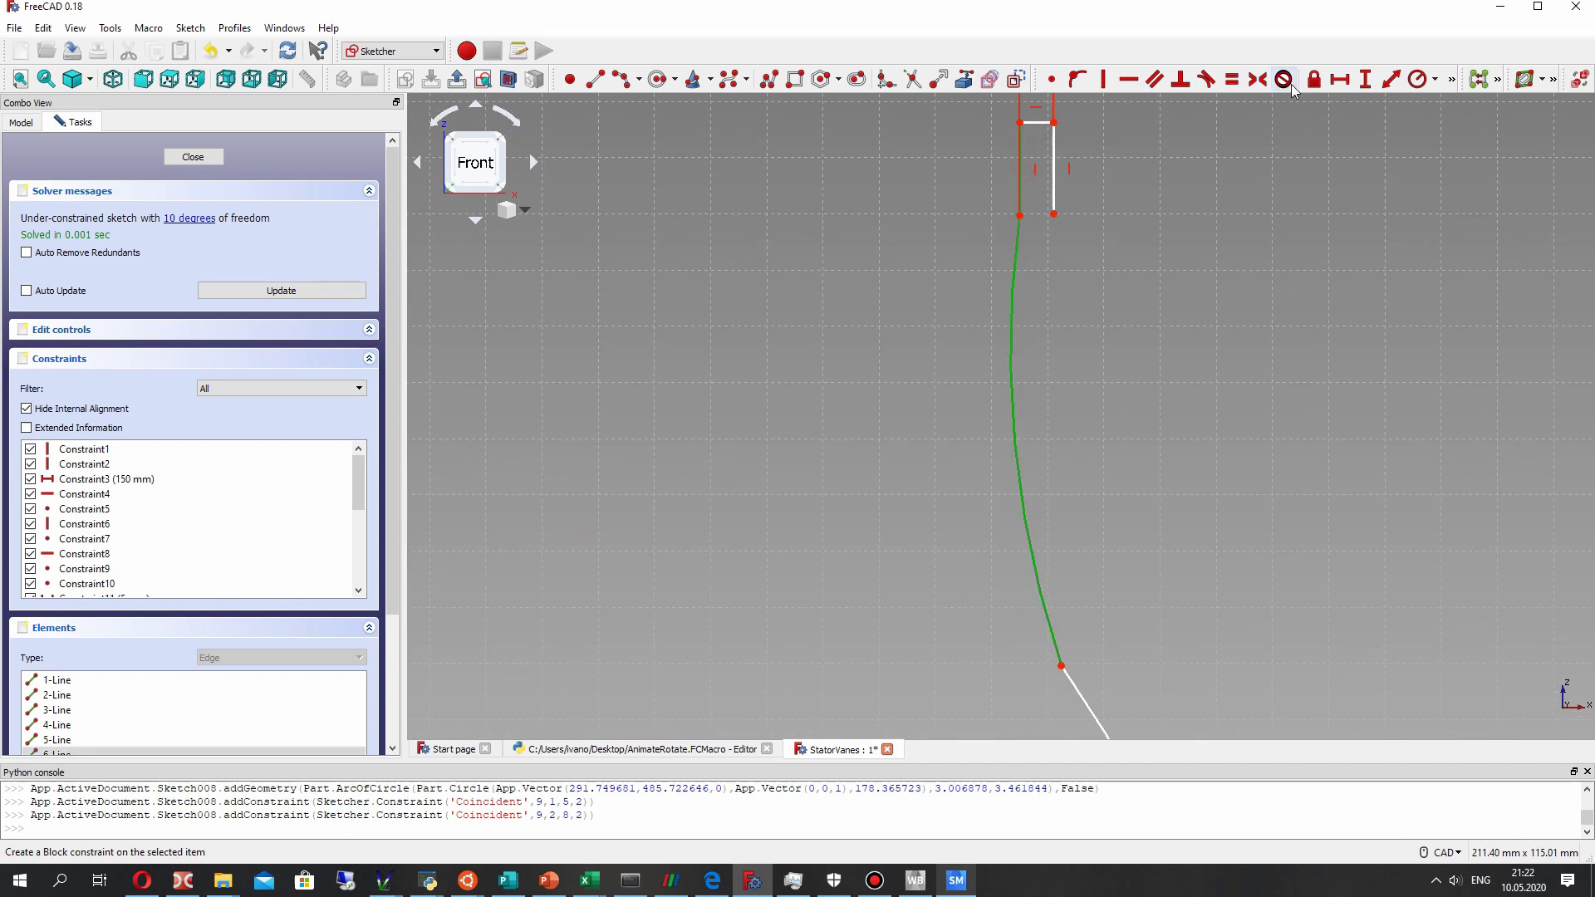
click(1206, 79)
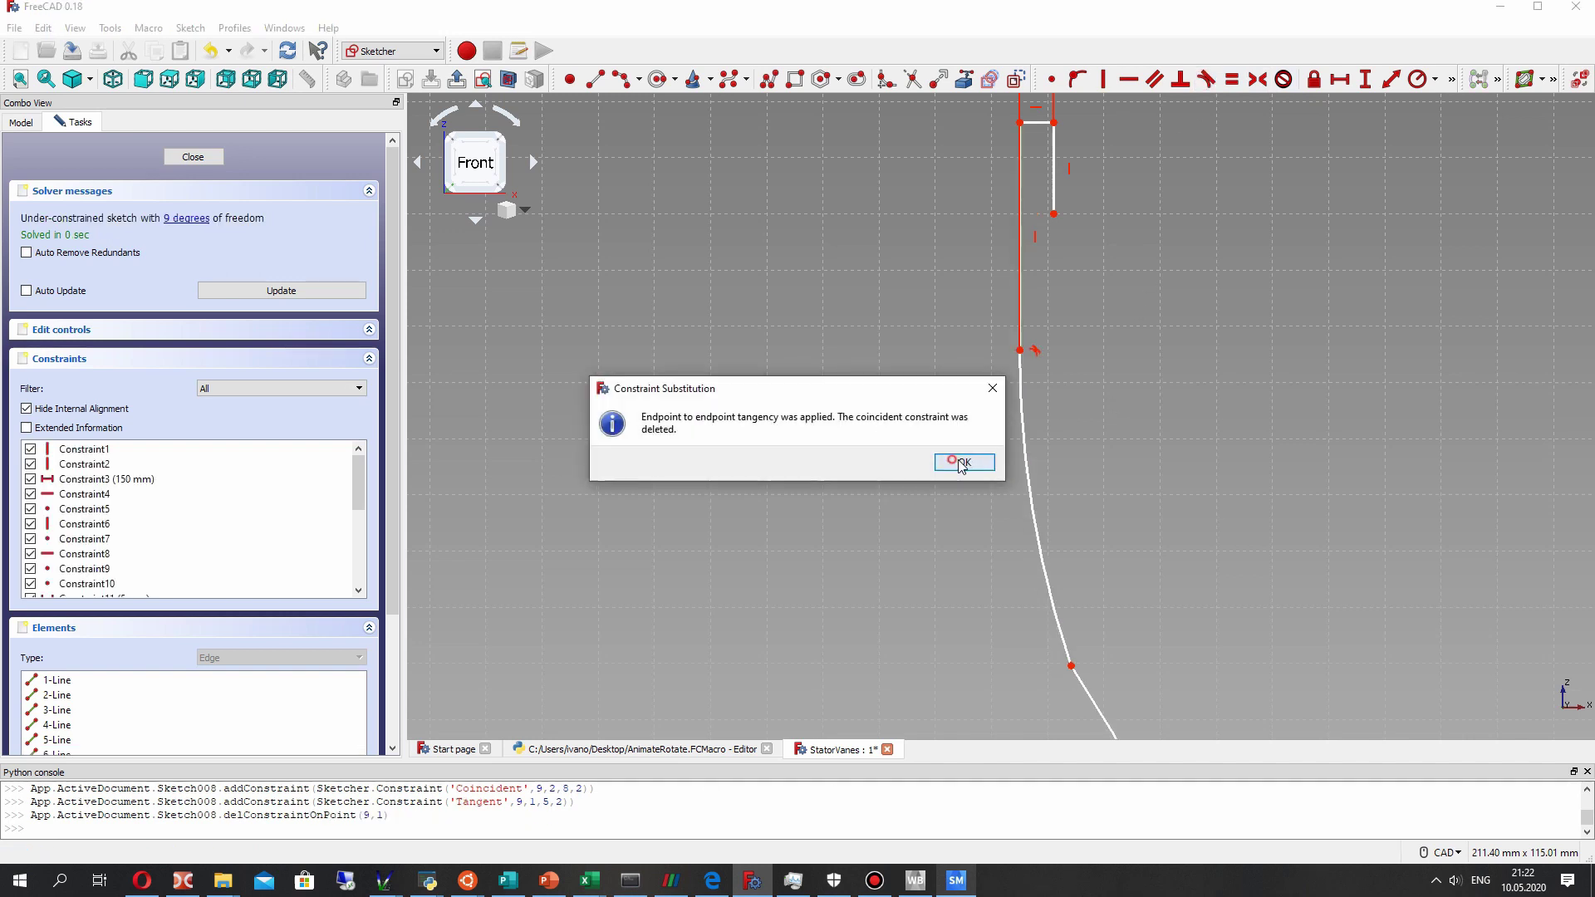
click(961, 463)
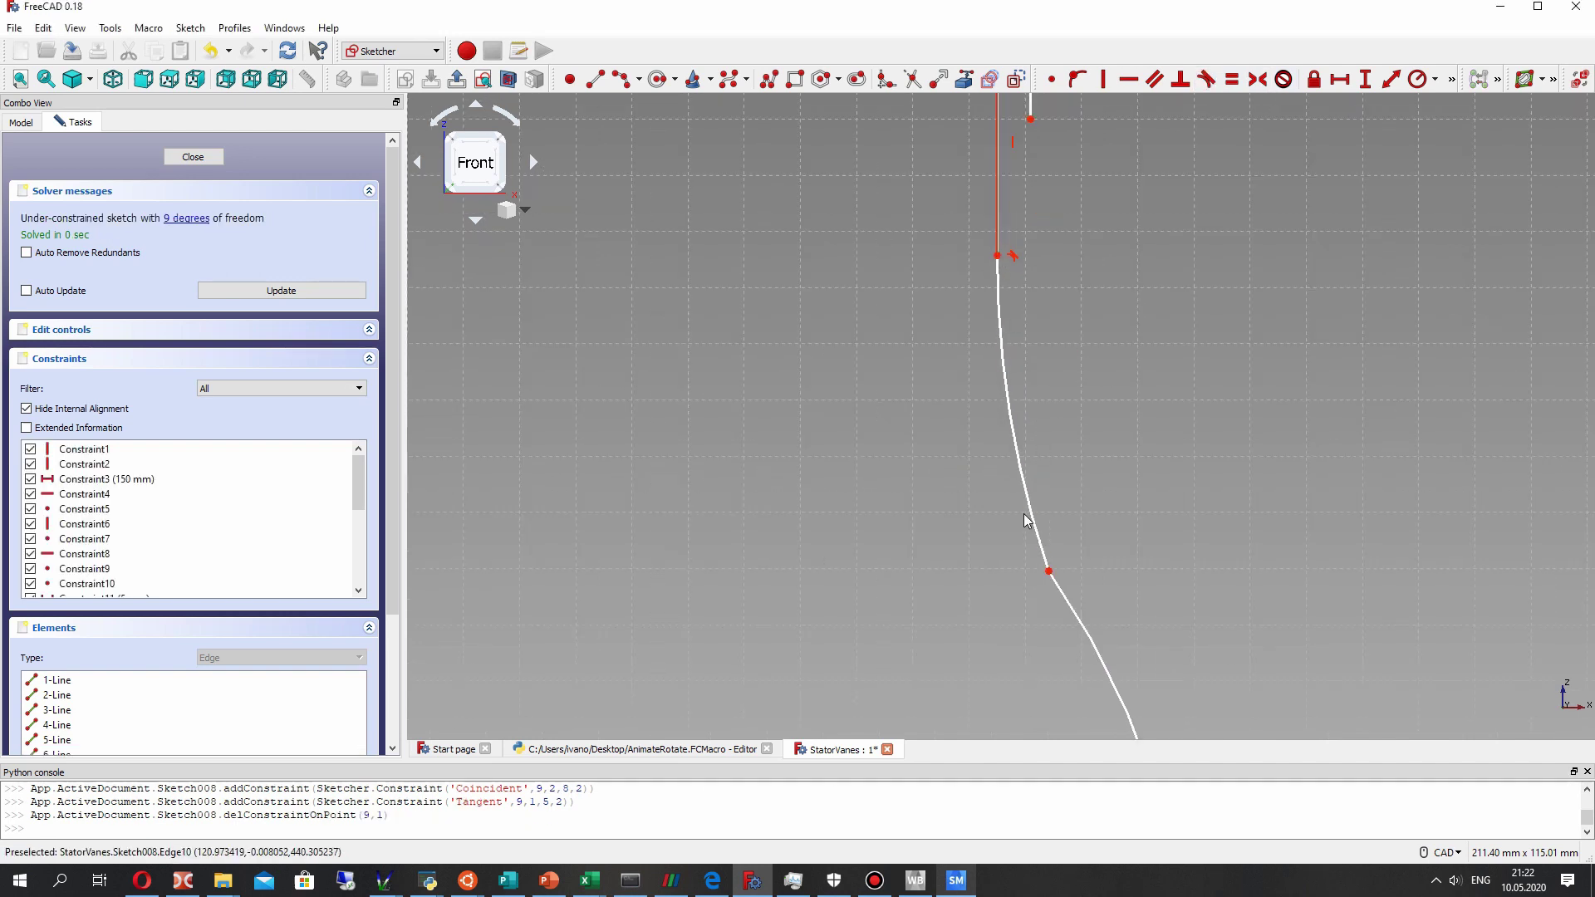
Make the two inner arcs tangent to each other at their shared endpoint.
click(1039, 544)
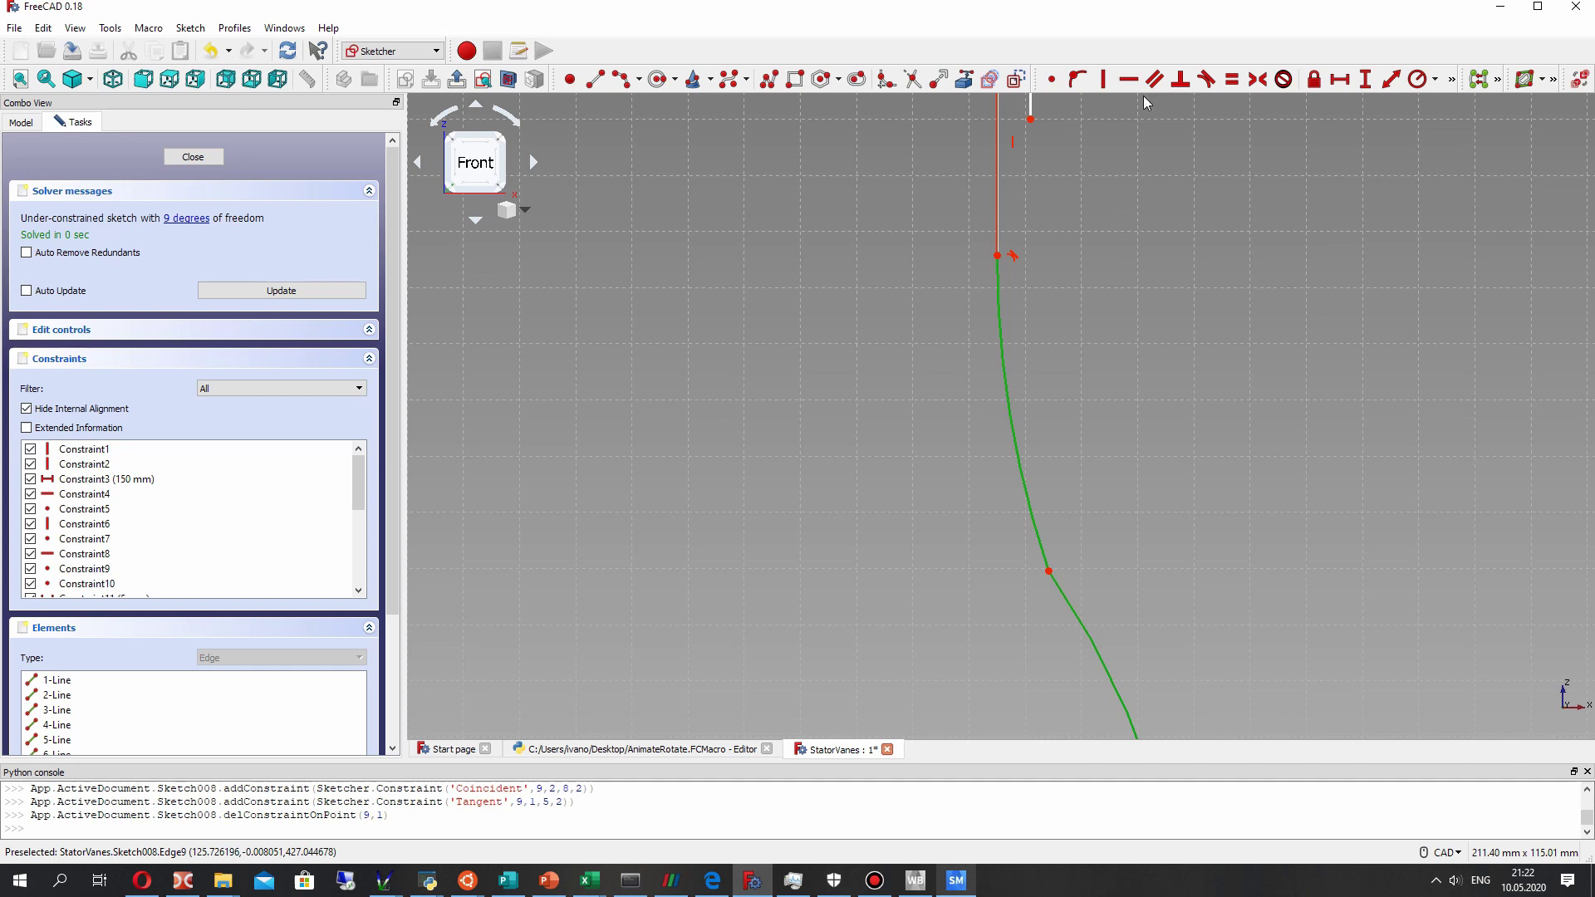
scroll(1088, 103, down, 4)
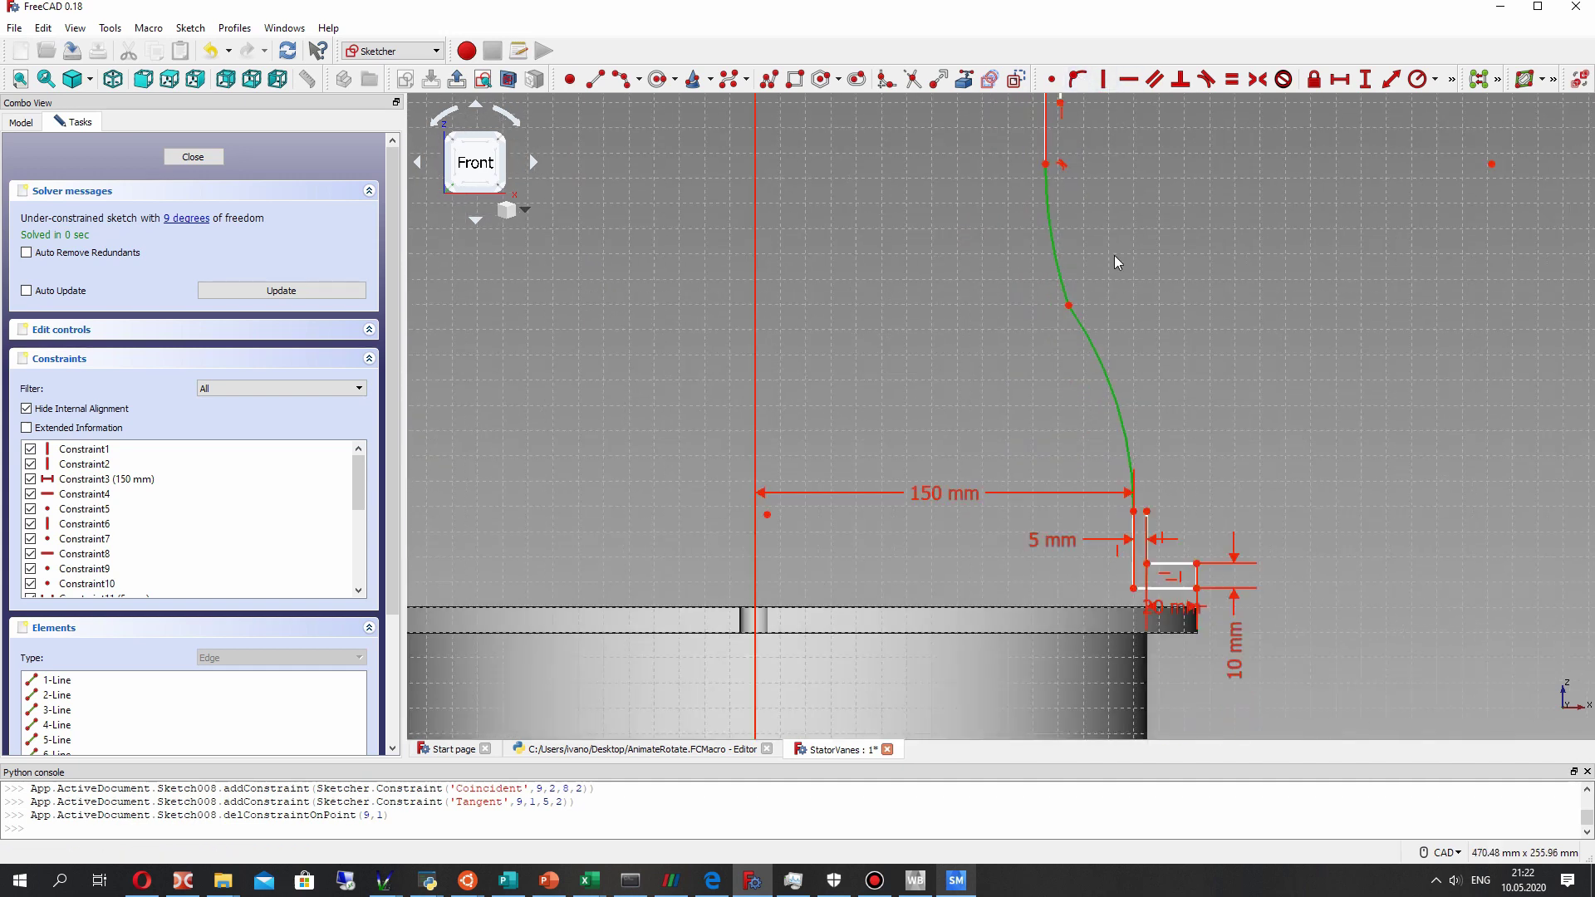
click(1206, 79)
click(961, 463)
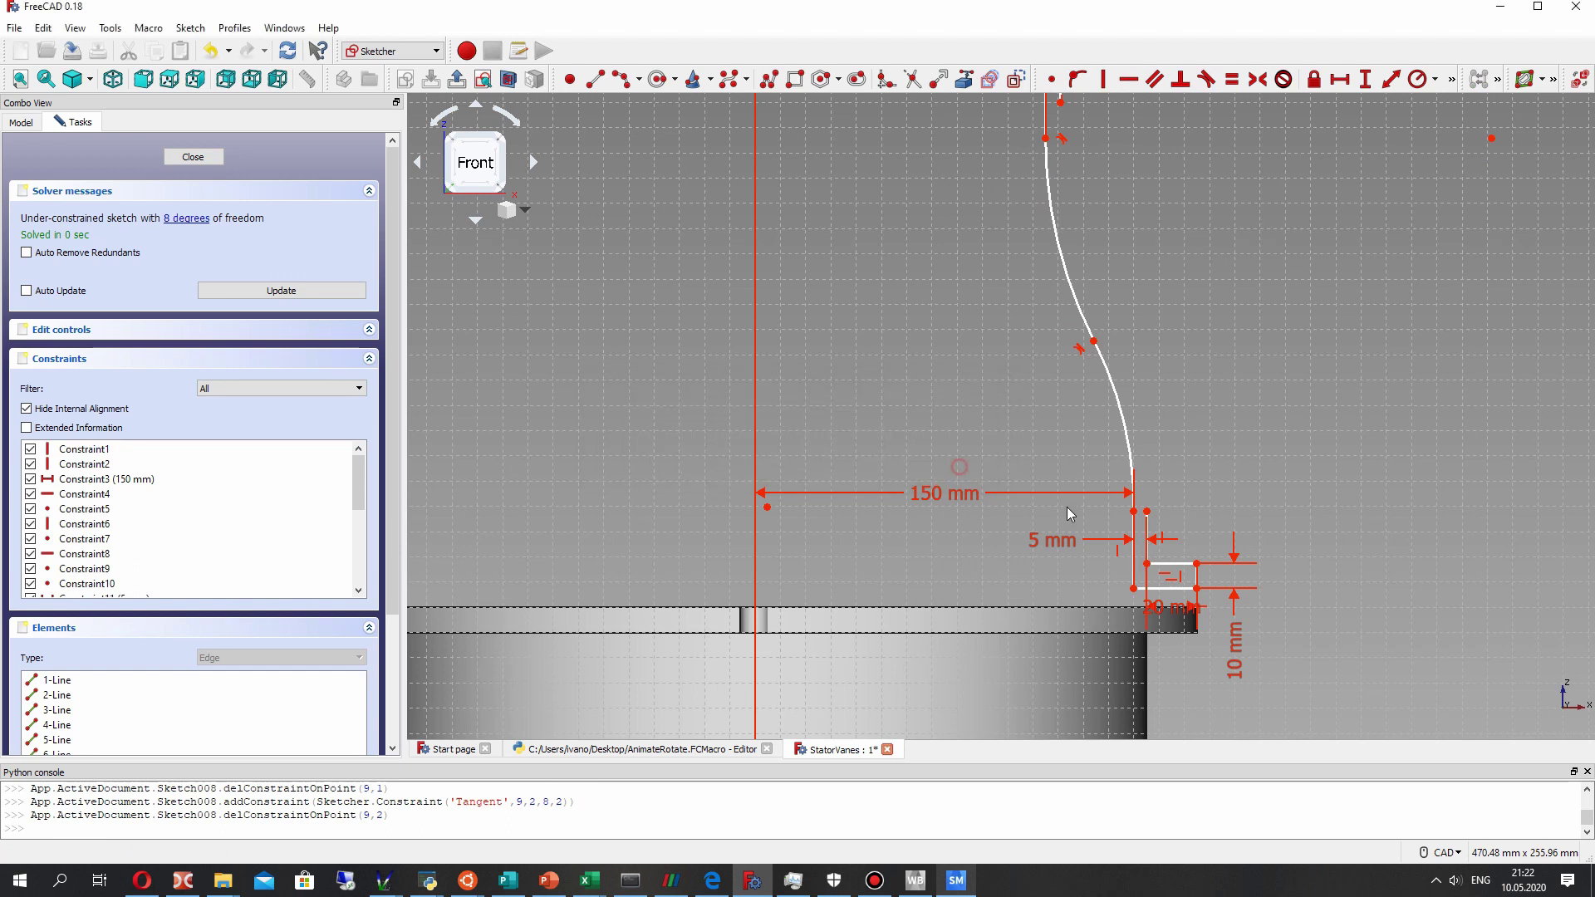
Make the lower inner arc tangent to the lower wall's inner vertical line.
click(1126, 442)
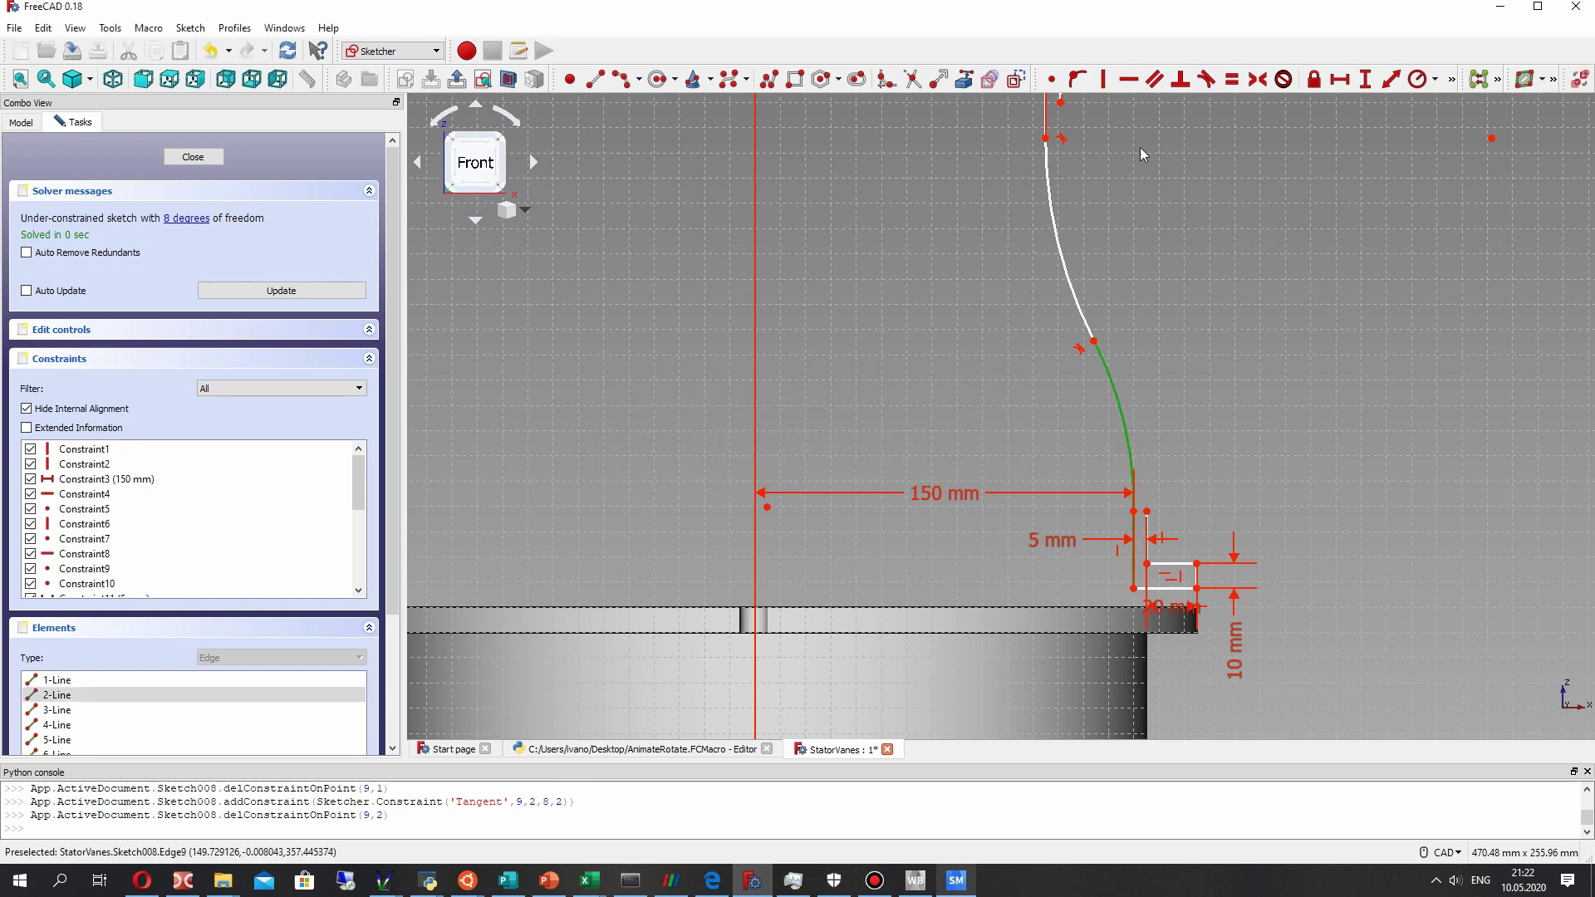
click(1207, 79)
key(Return)
Reshape the inner curve by moving the upper section's inner line and the arcs' junction, and lengthen the section's outer line to about 15 mm.
scroll(1144, 303, down, 4)
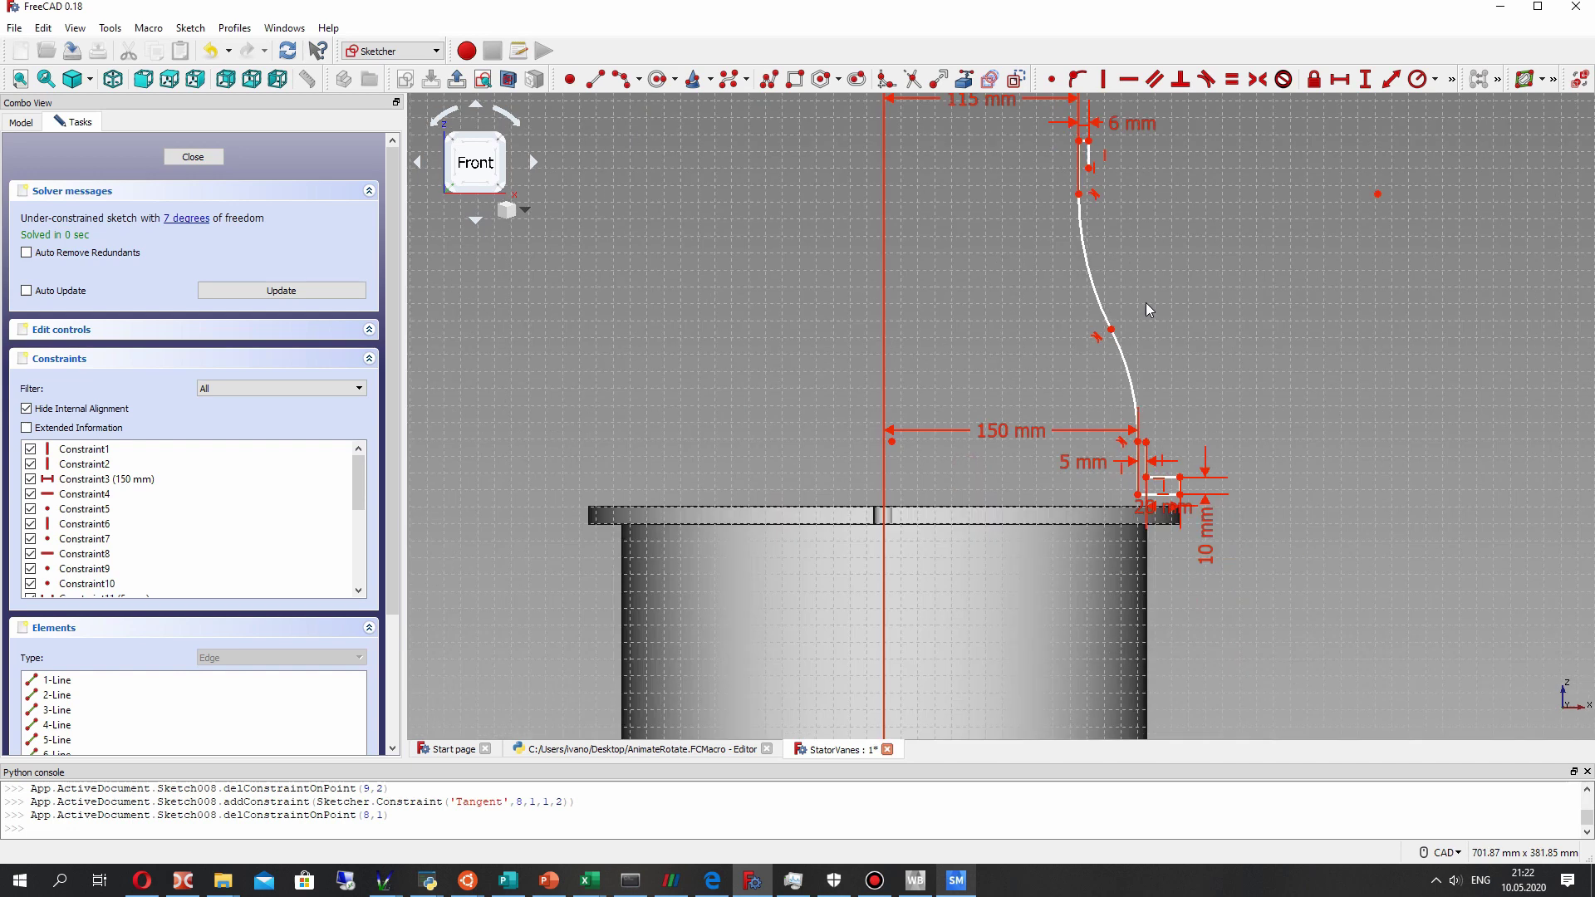
drag(1034, 239, 1032, 307)
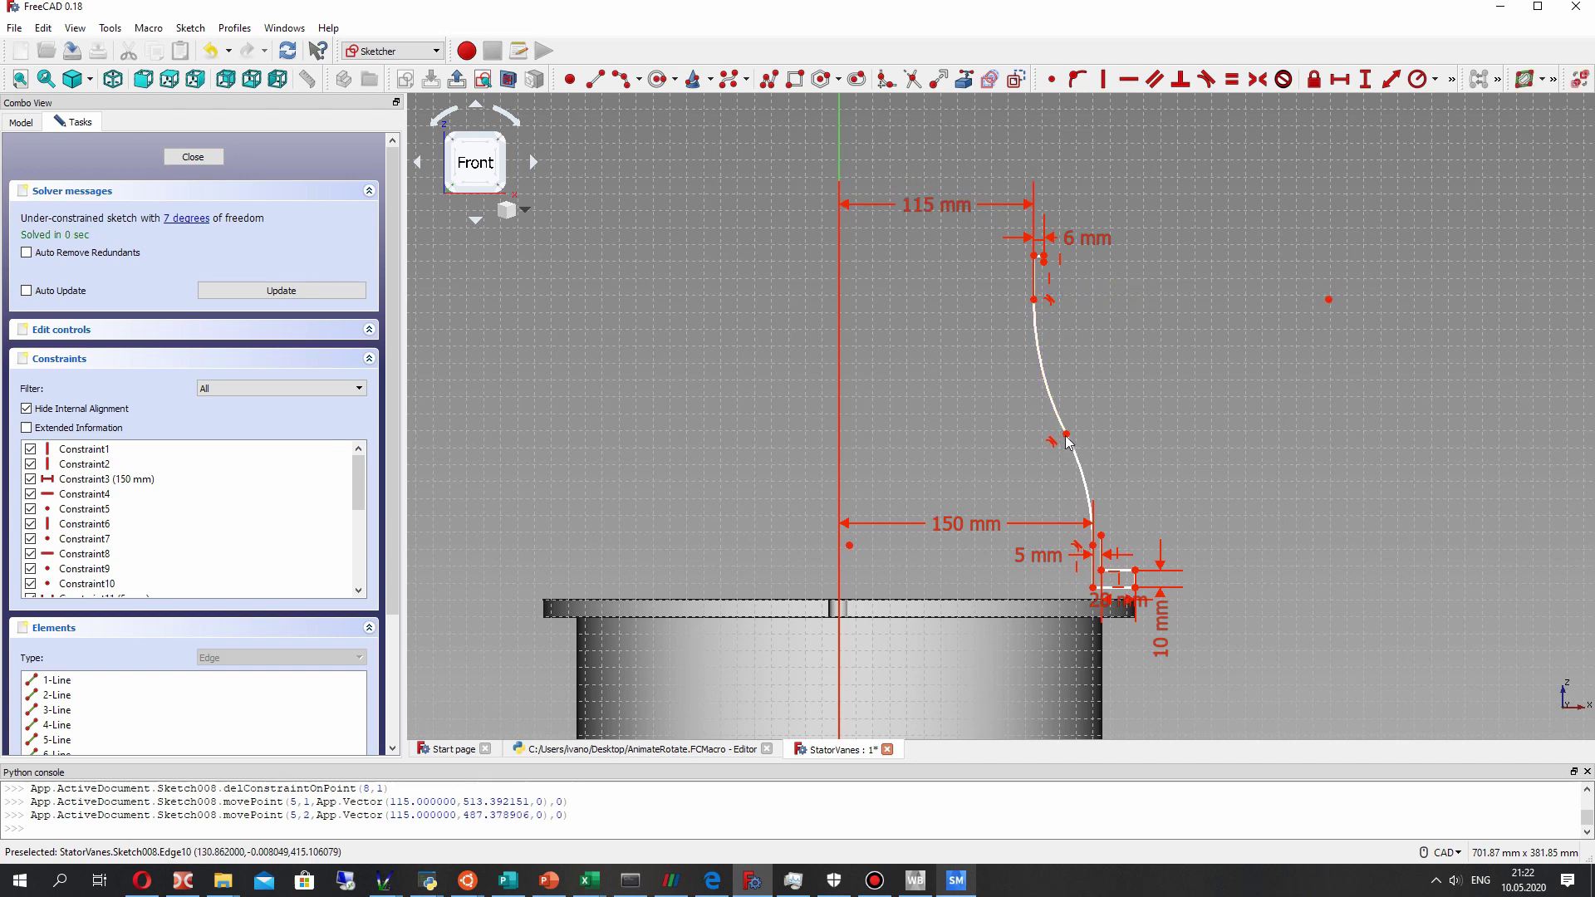
drag(1067, 433, 1063, 416)
scroll(1048, 440, up, 2)
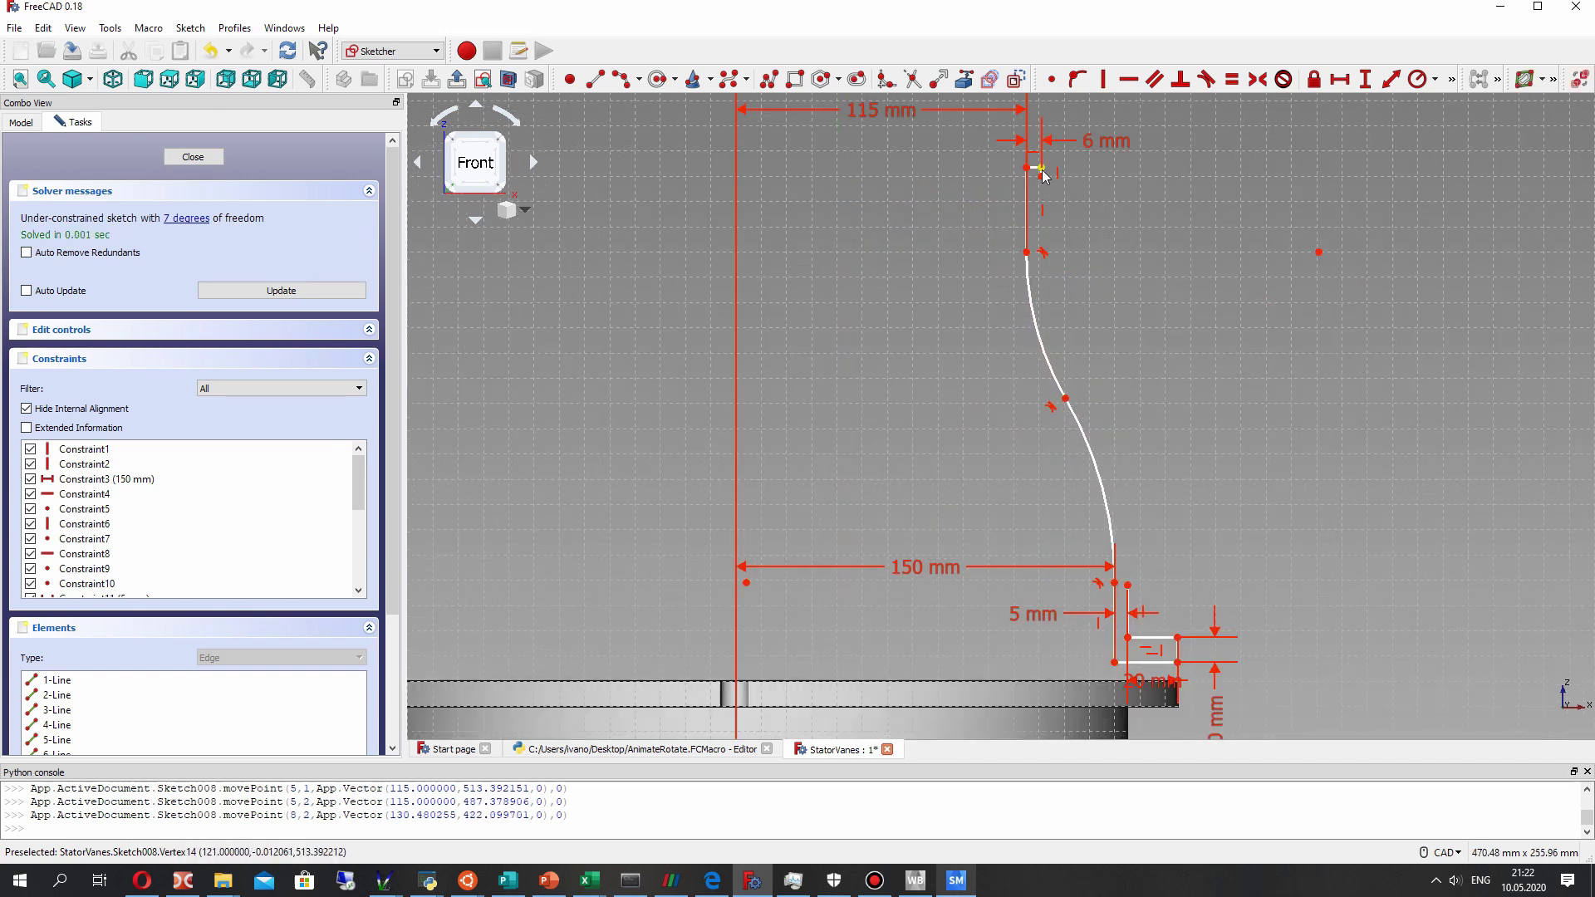
drag(1045, 201, 1044, 208)
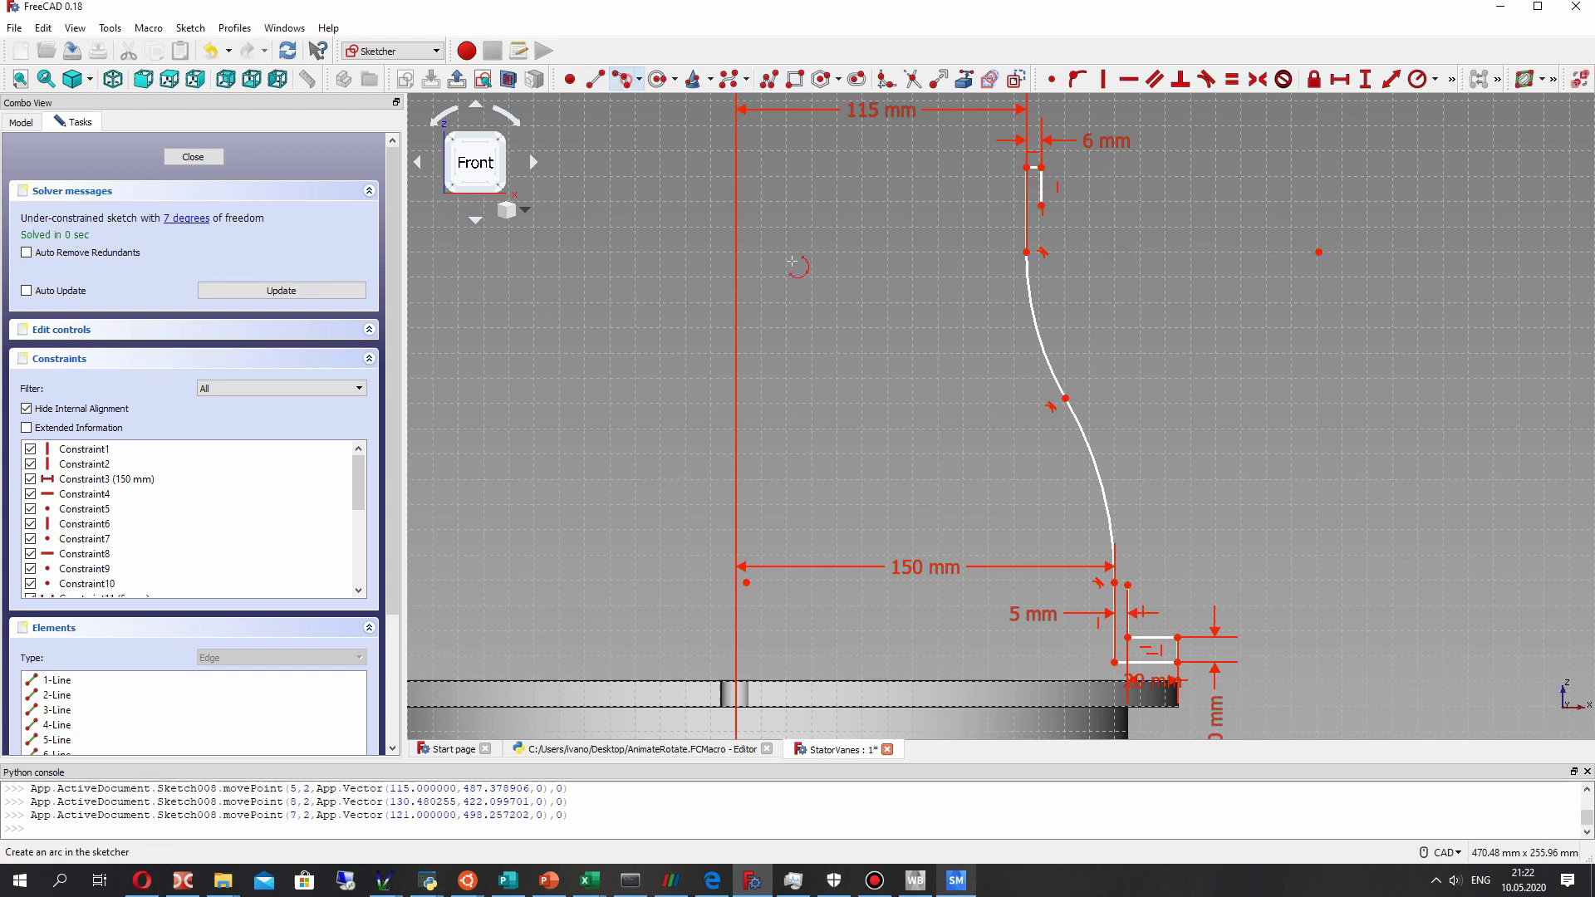
Draw a three-point arc of about 185 mm radius from the lower wall's outer line up to beside the inner arcs' junction.
middle_drag(1191, 539, 1148, 460)
click(1084, 504)
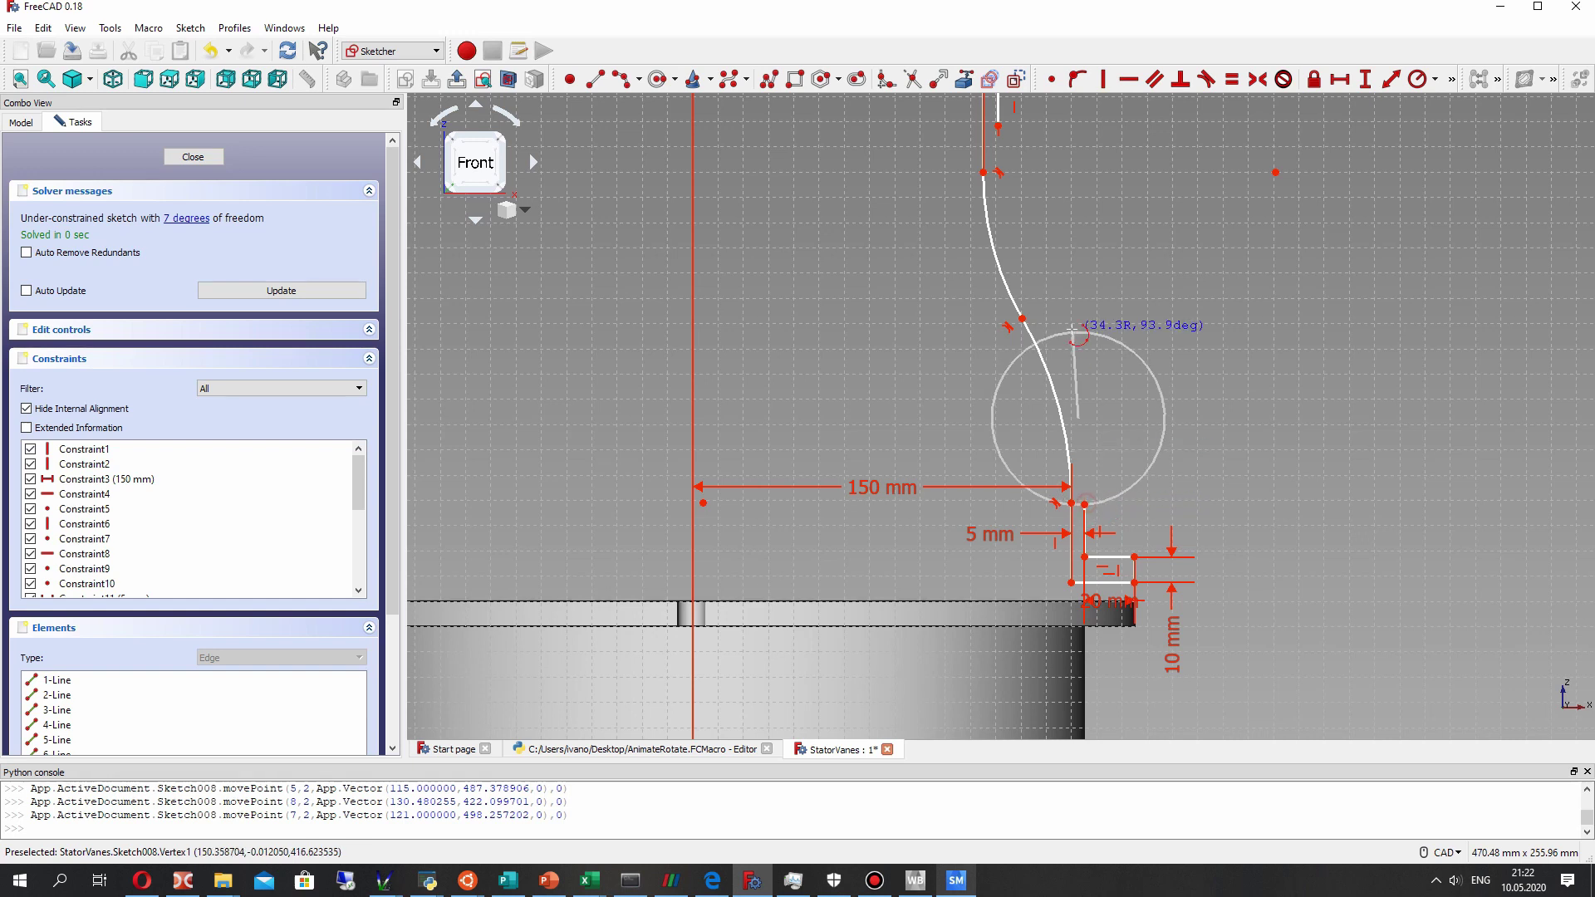
click(1036, 314)
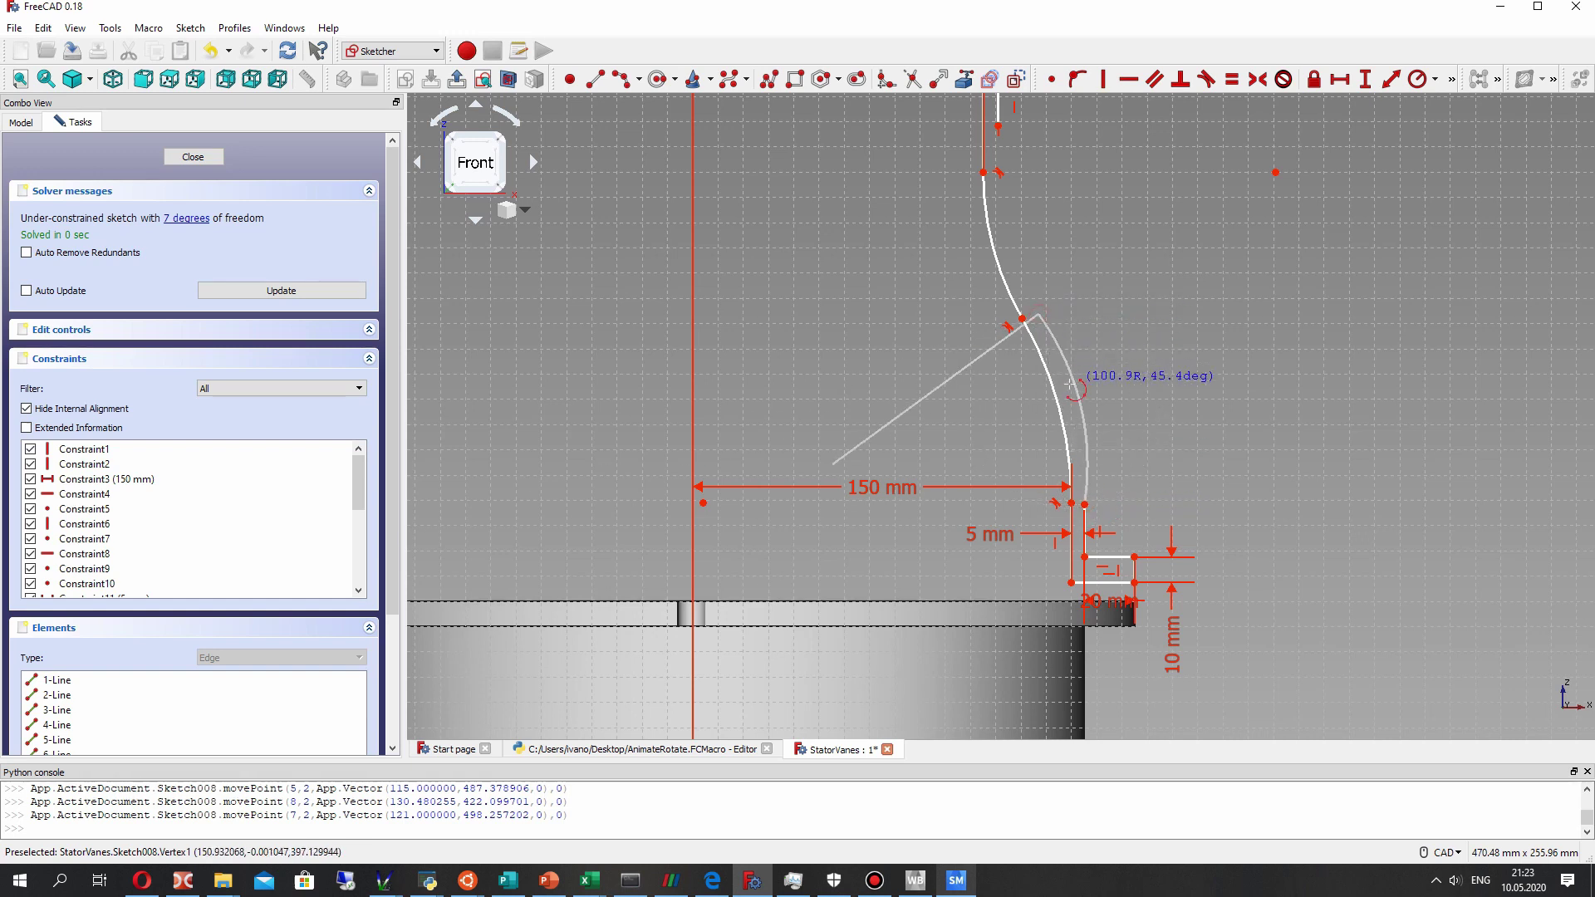
click(1084, 503)
Draw a three-point arc of about 124 mm radius connecting the upper section's outer line to the lower outer arc's free end.
middle_drag(1084, 503, 1084, 606)
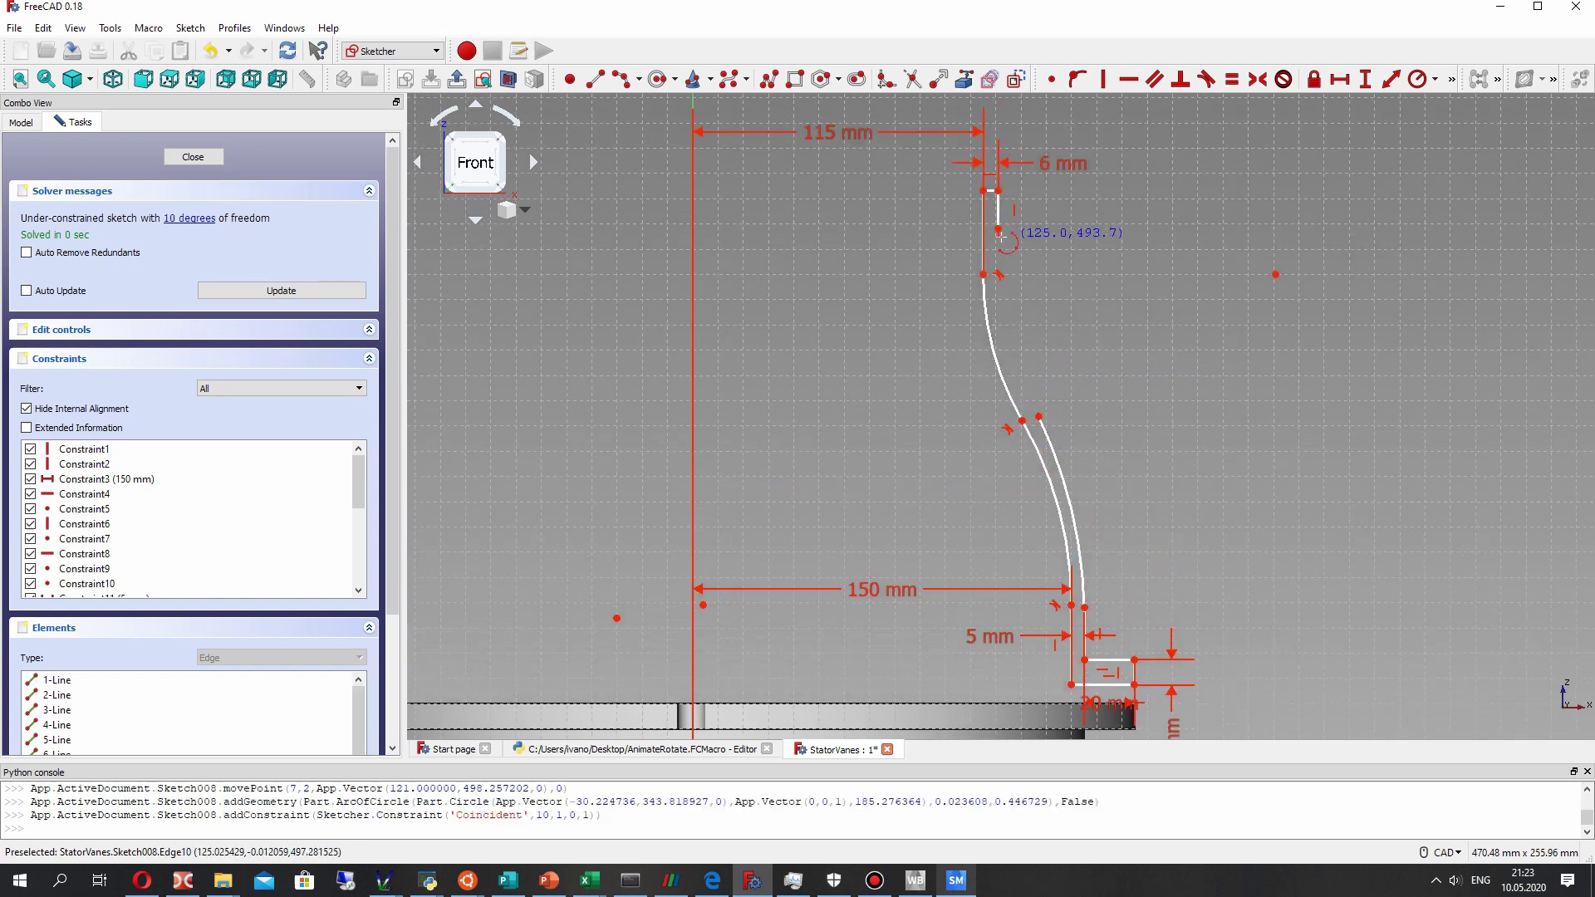
scroll(999, 230, up, 2)
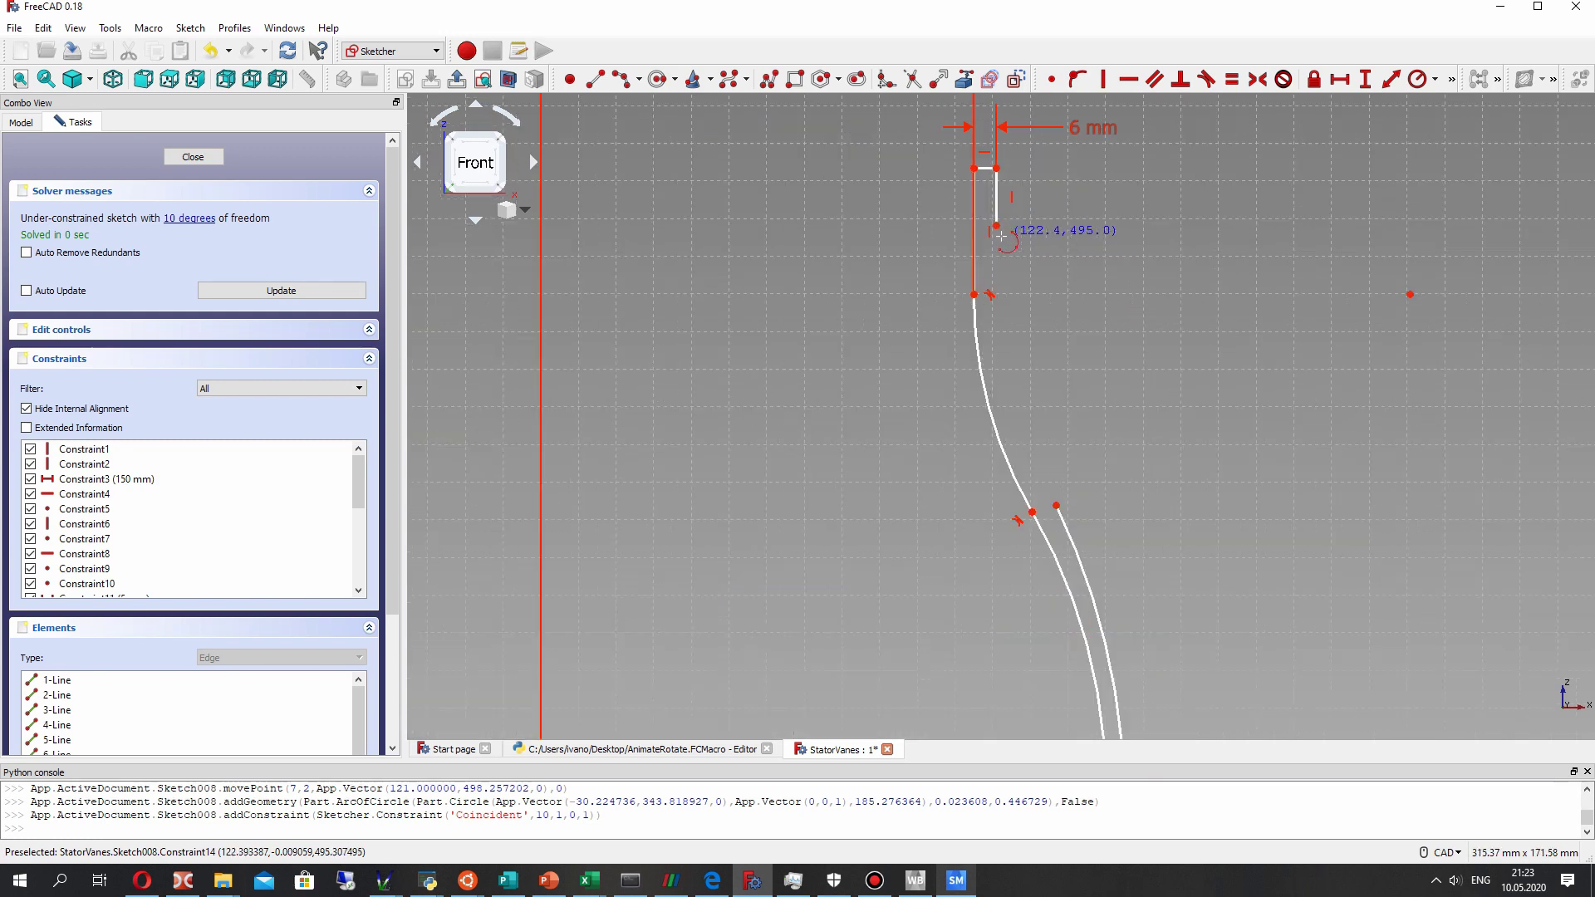
click(998, 225)
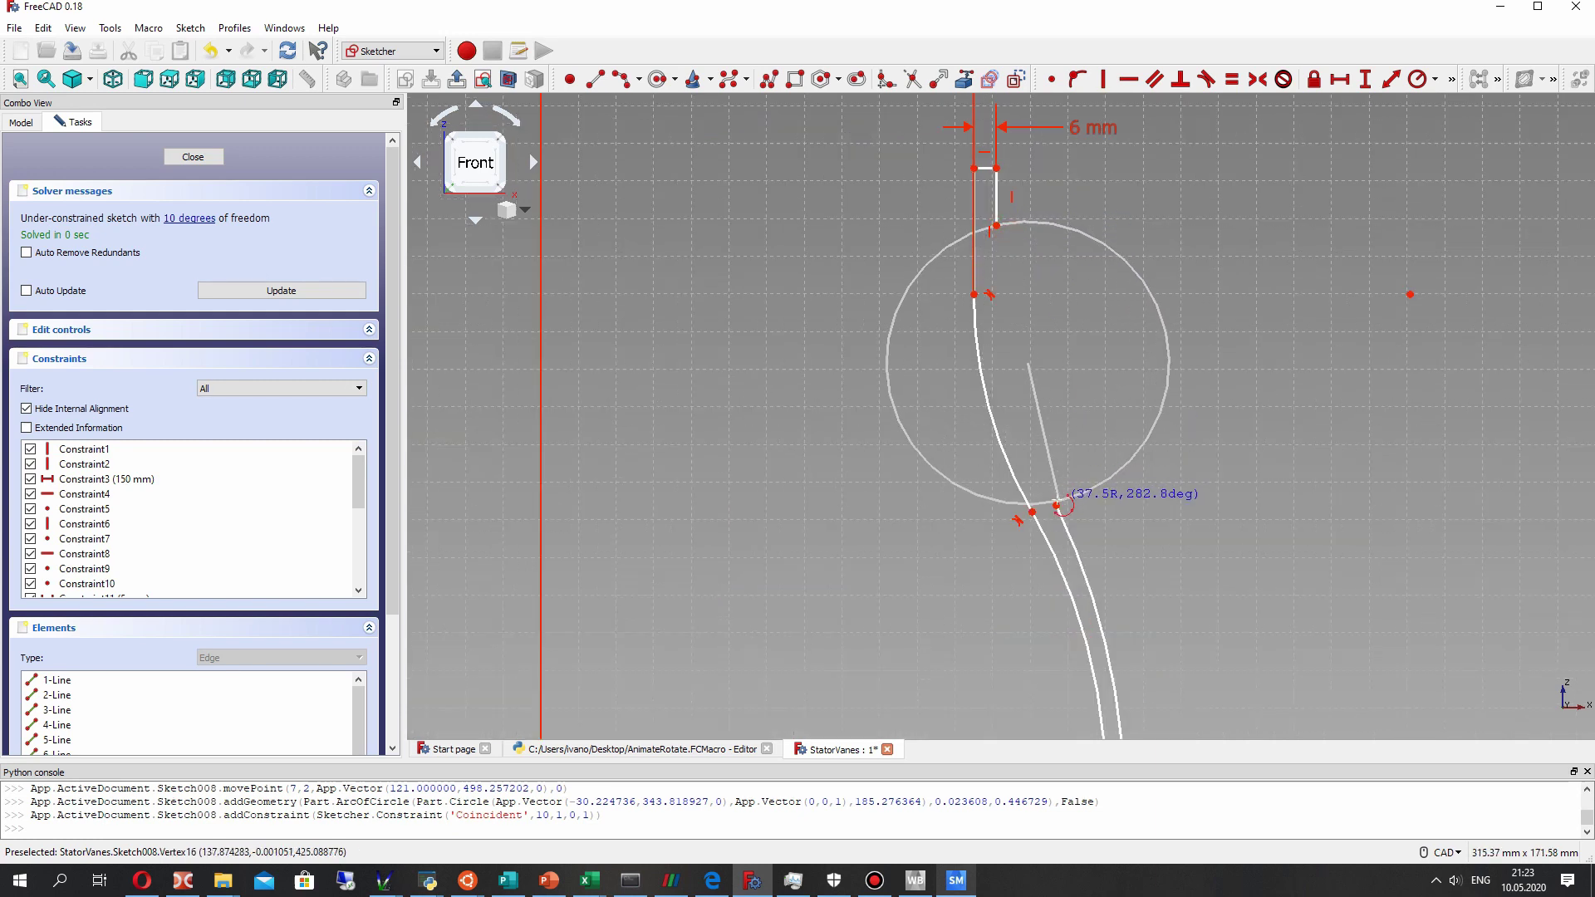
click(1056, 505)
click(1007, 374)
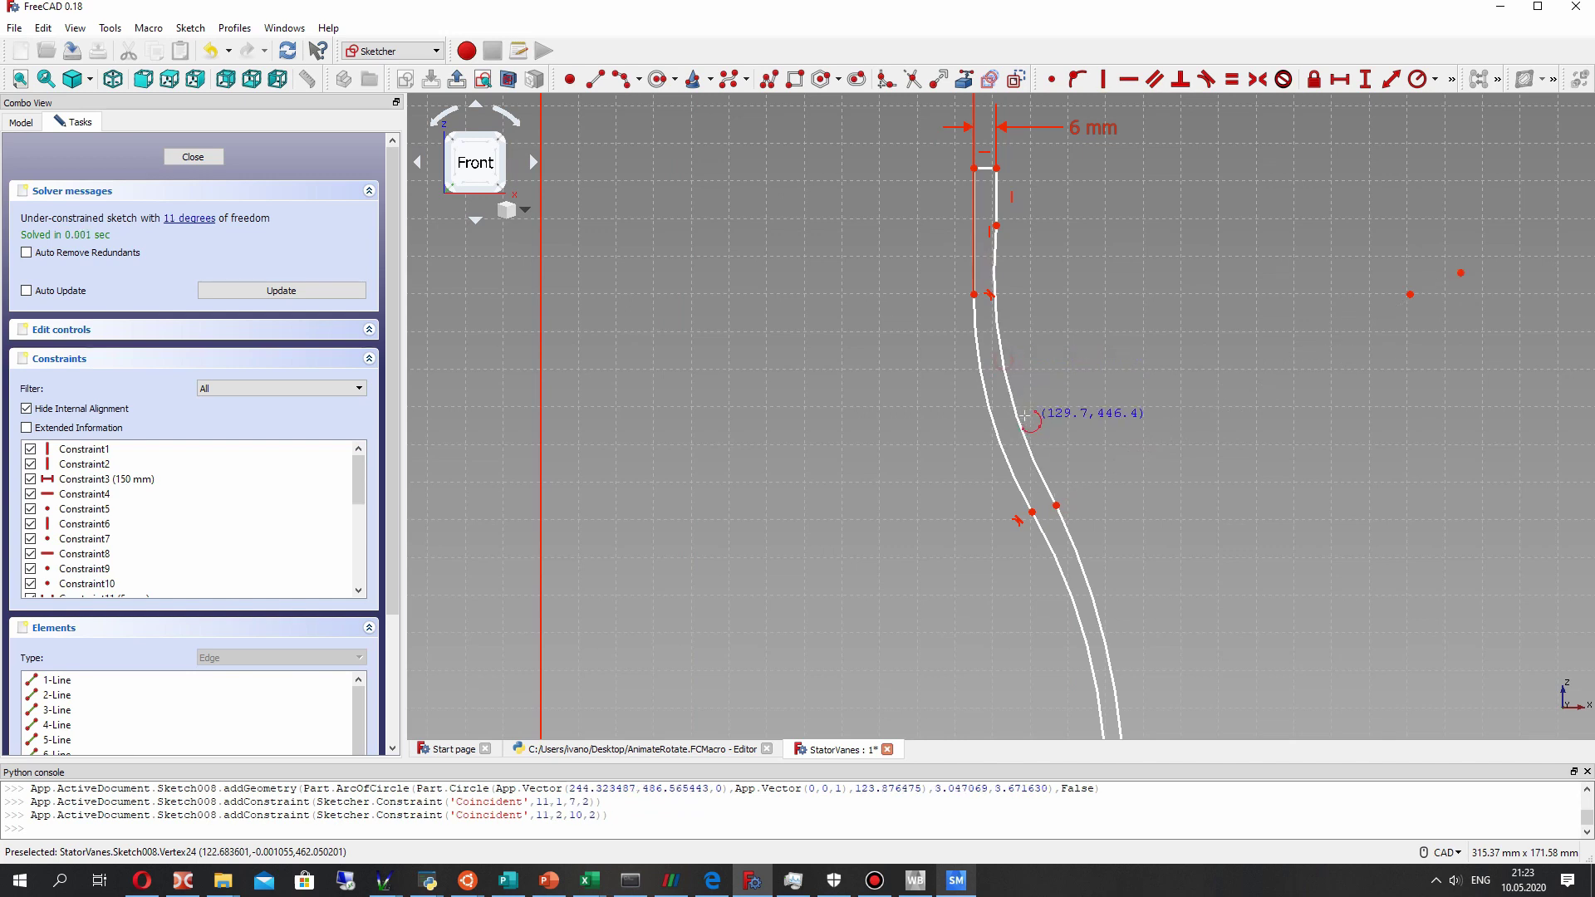
Make the upper outer arc tangent to the upper section's outer vertical line.
click(999, 265)
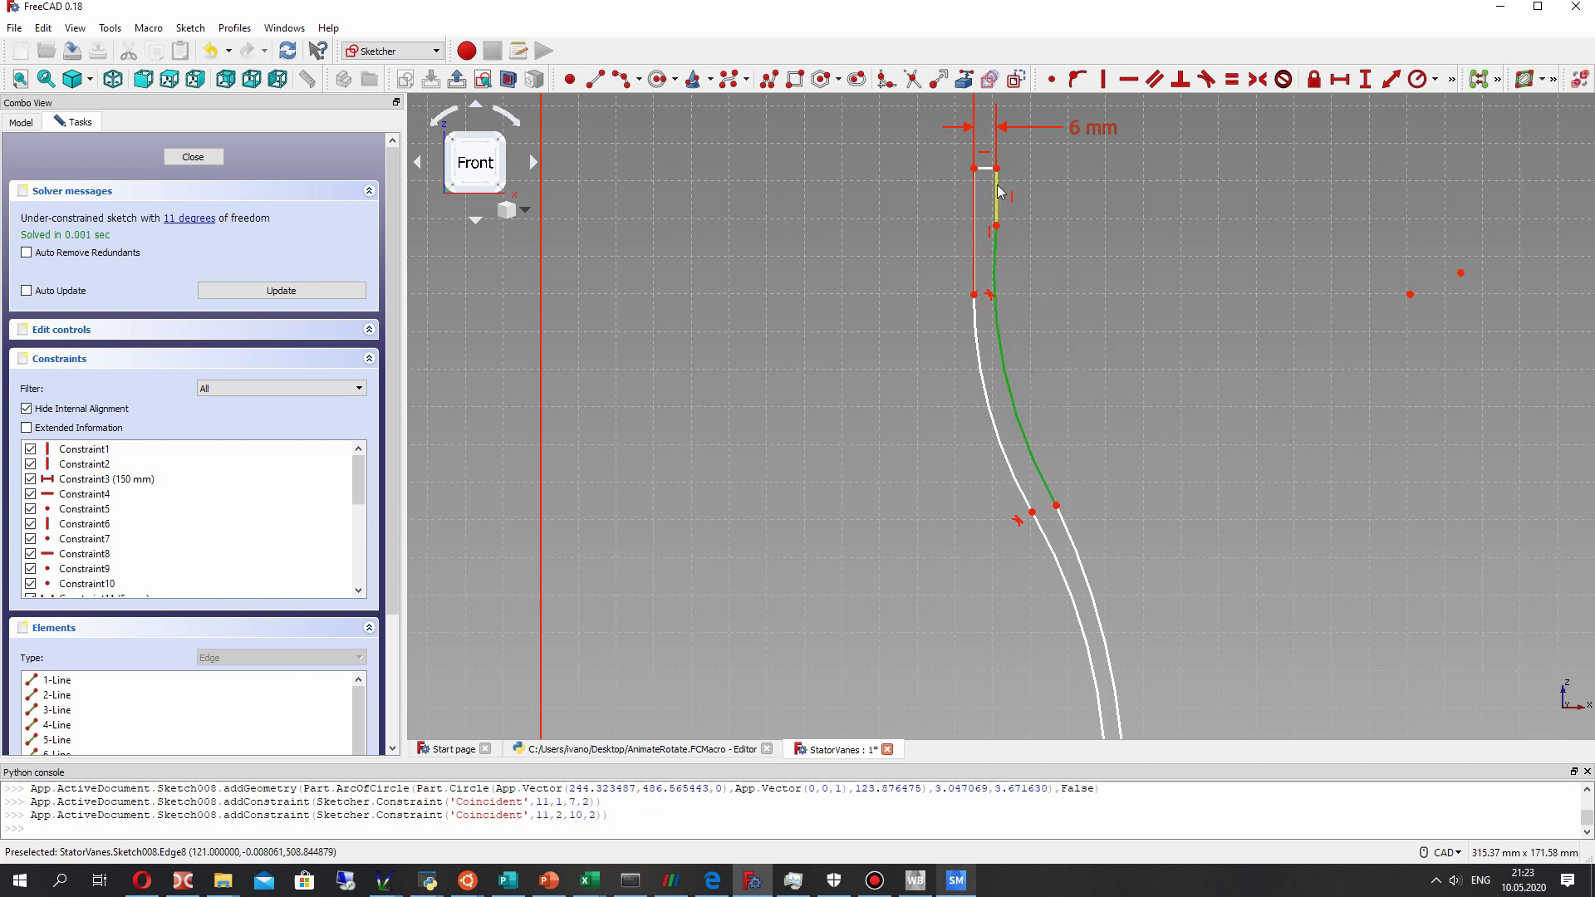
click(1207, 78)
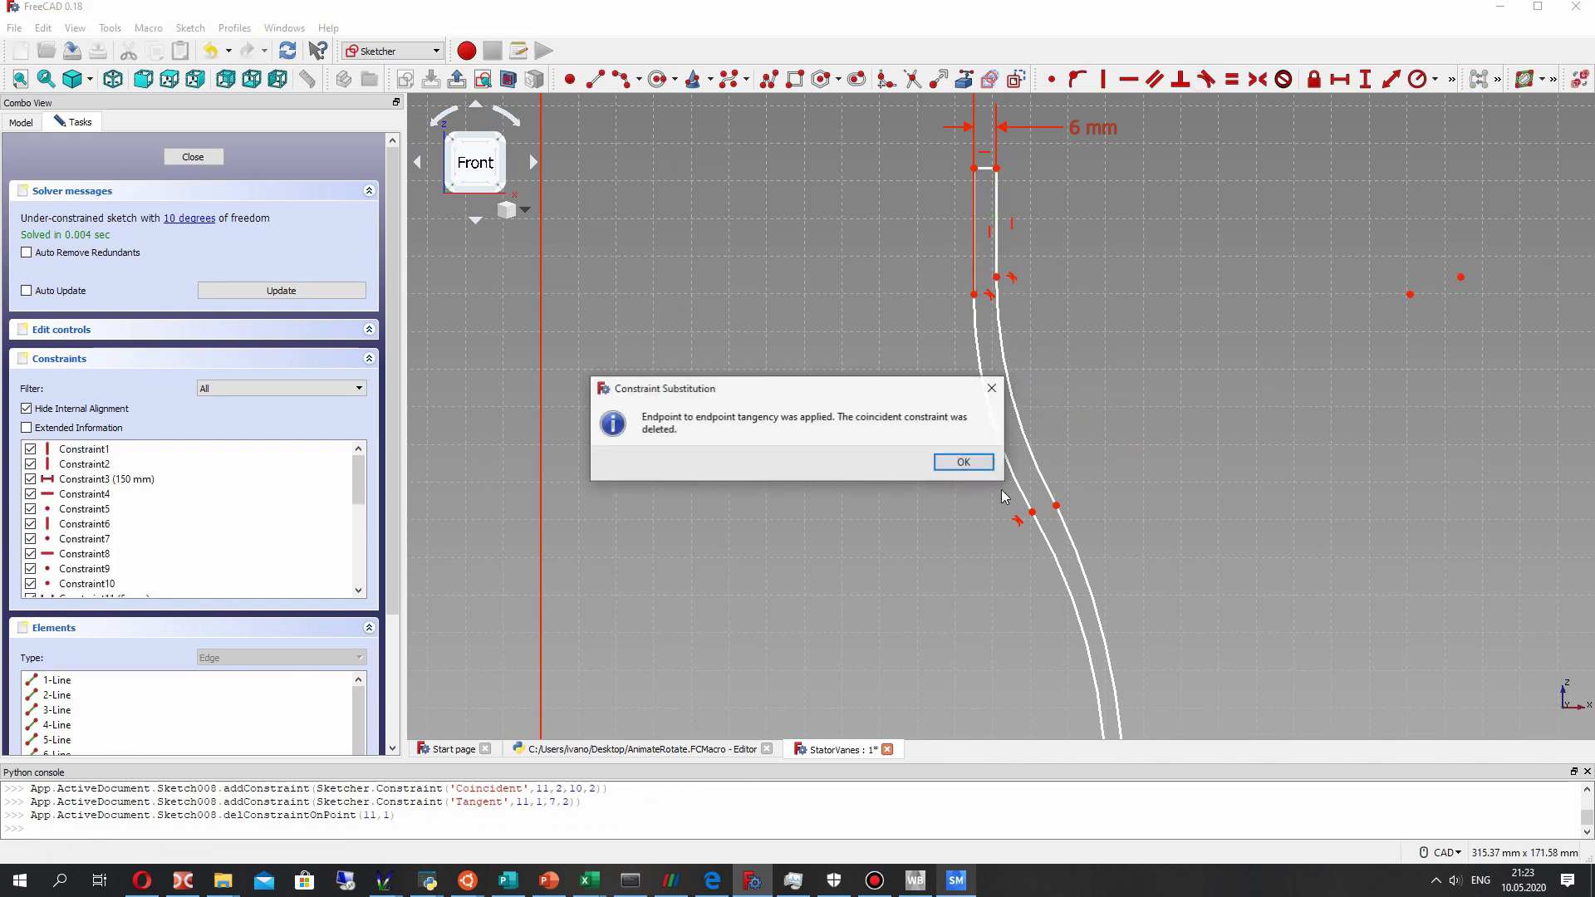
click(960, 462)
Make the upper and lower outer arcs tangent to each other at their junction.
click(1015, 431)
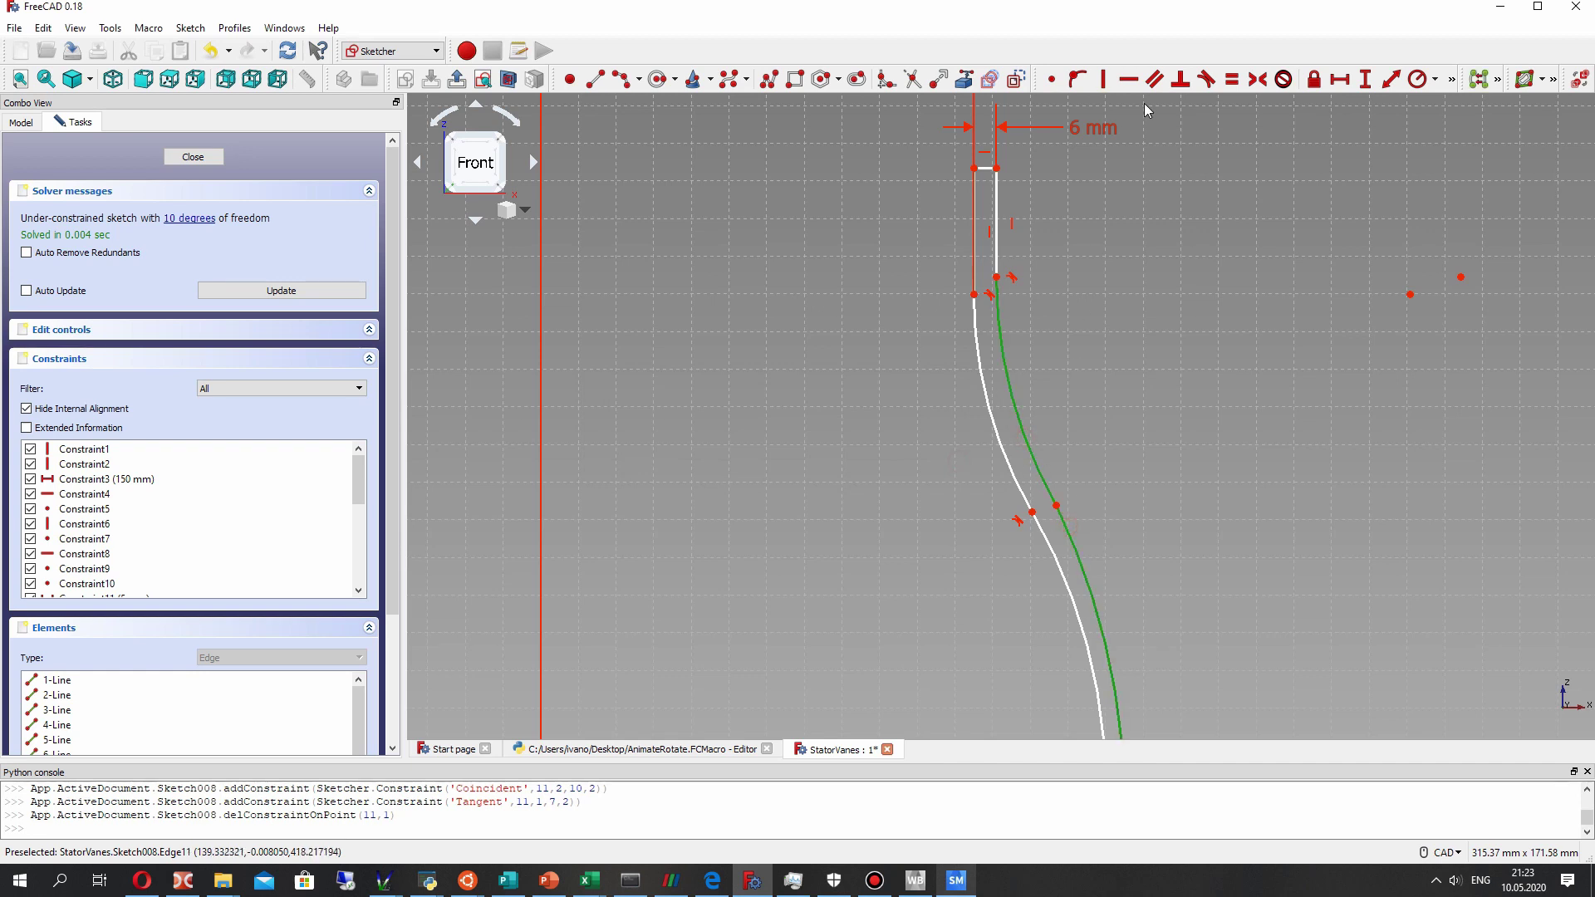
click(1180, 79)
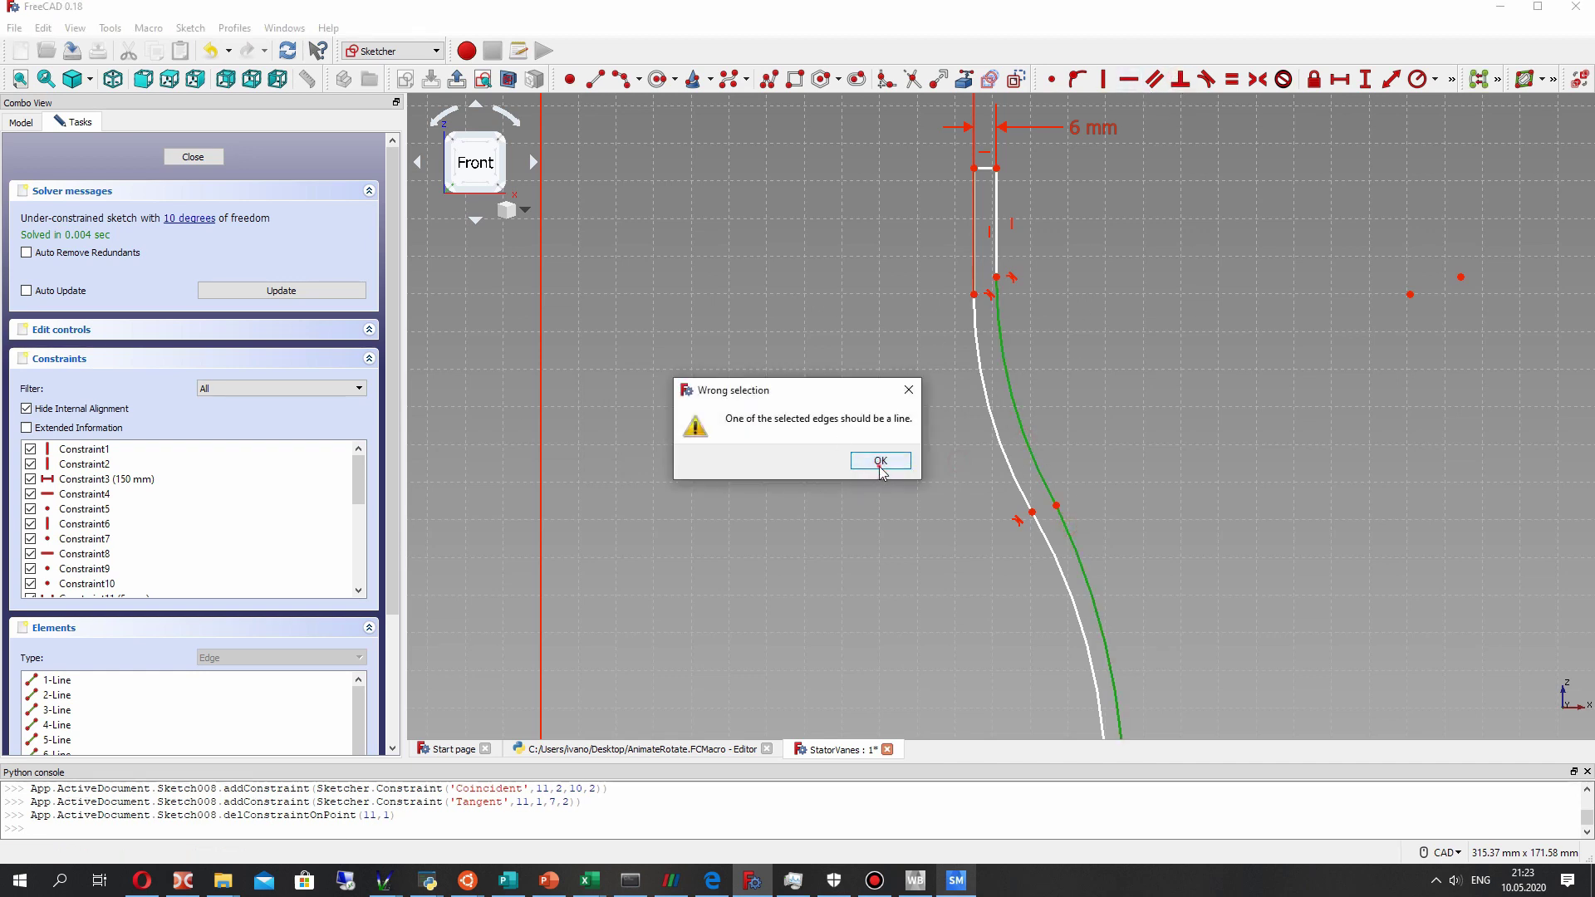
click(879, 463)
click(1206, 79)
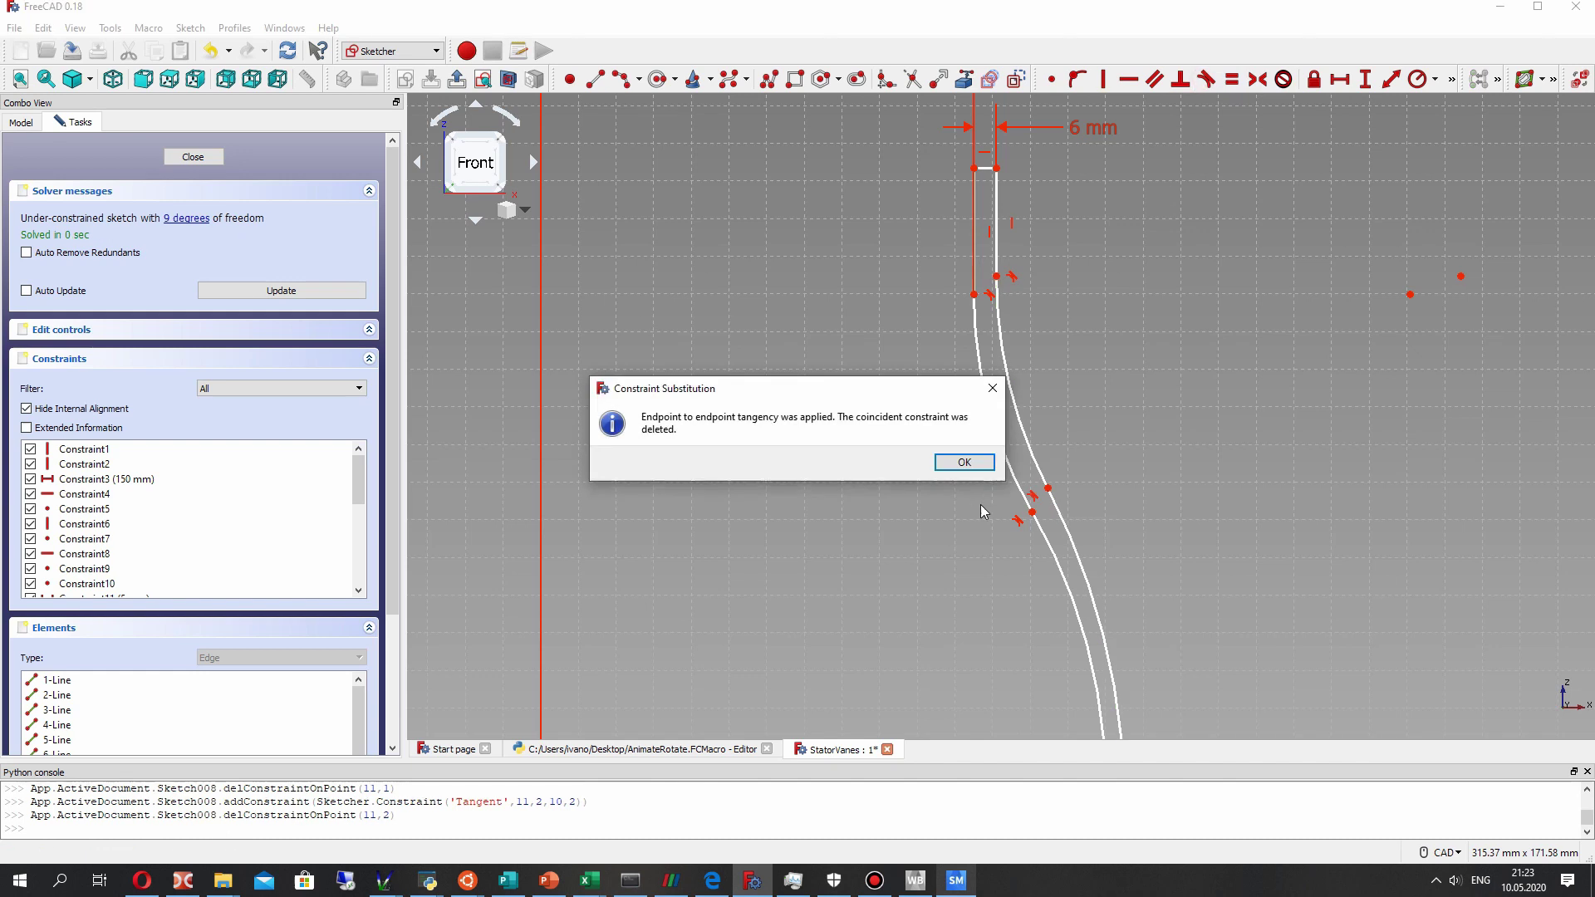
click(964, 469)
Make the lower outer arc tangent to the lower wall's outer vertical line.
middle_drag(1080, 563, 1037, 333)
click(1078, 523)
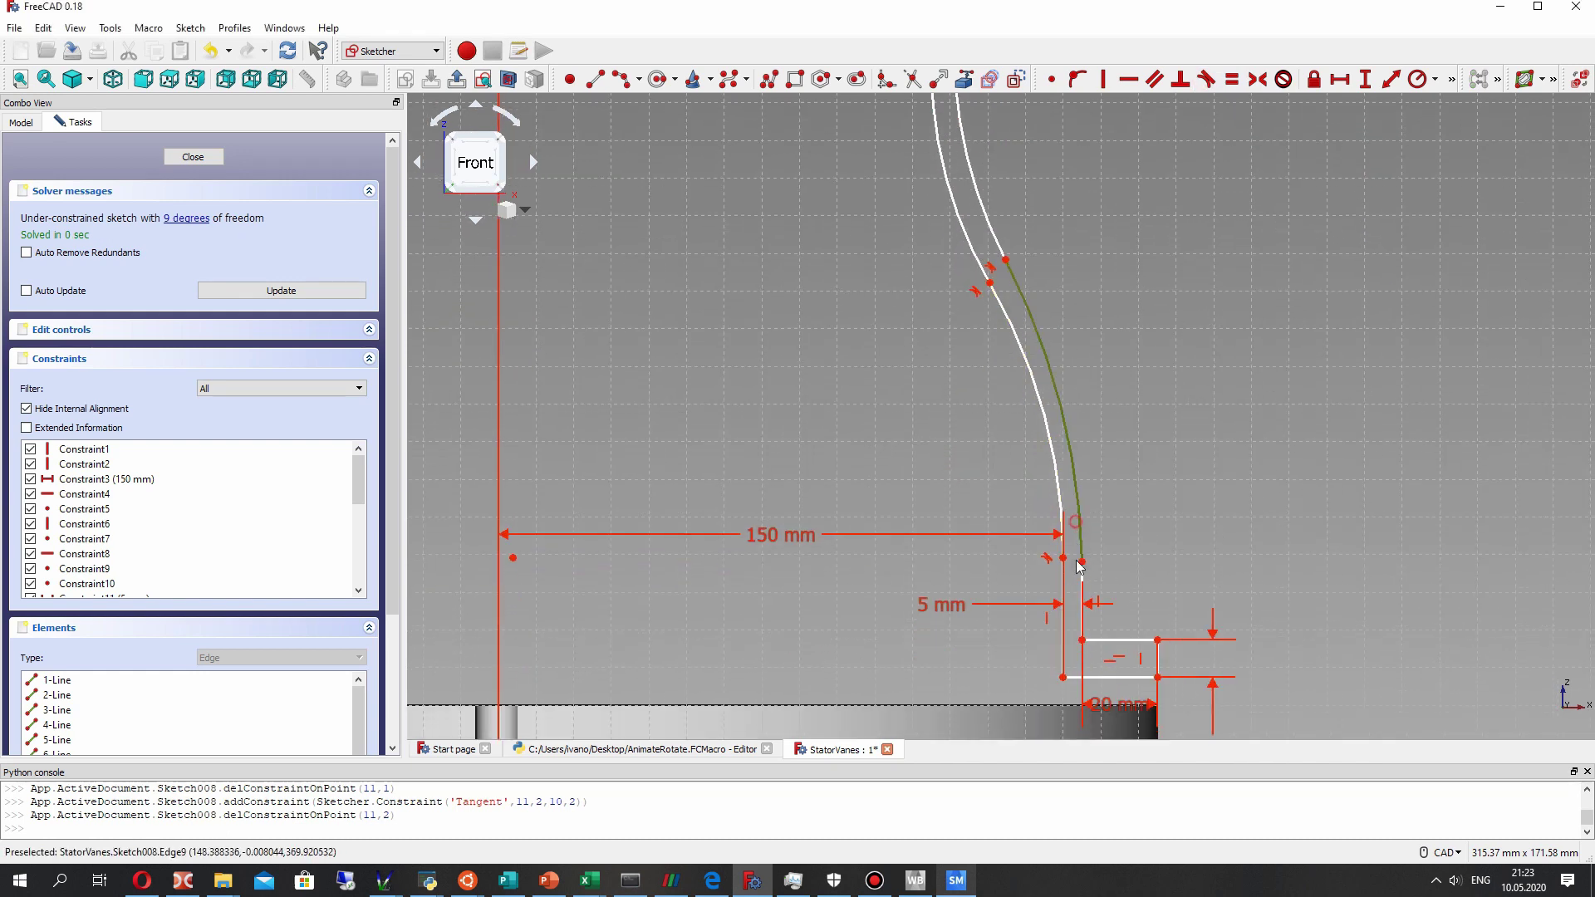
click(1084, 597)
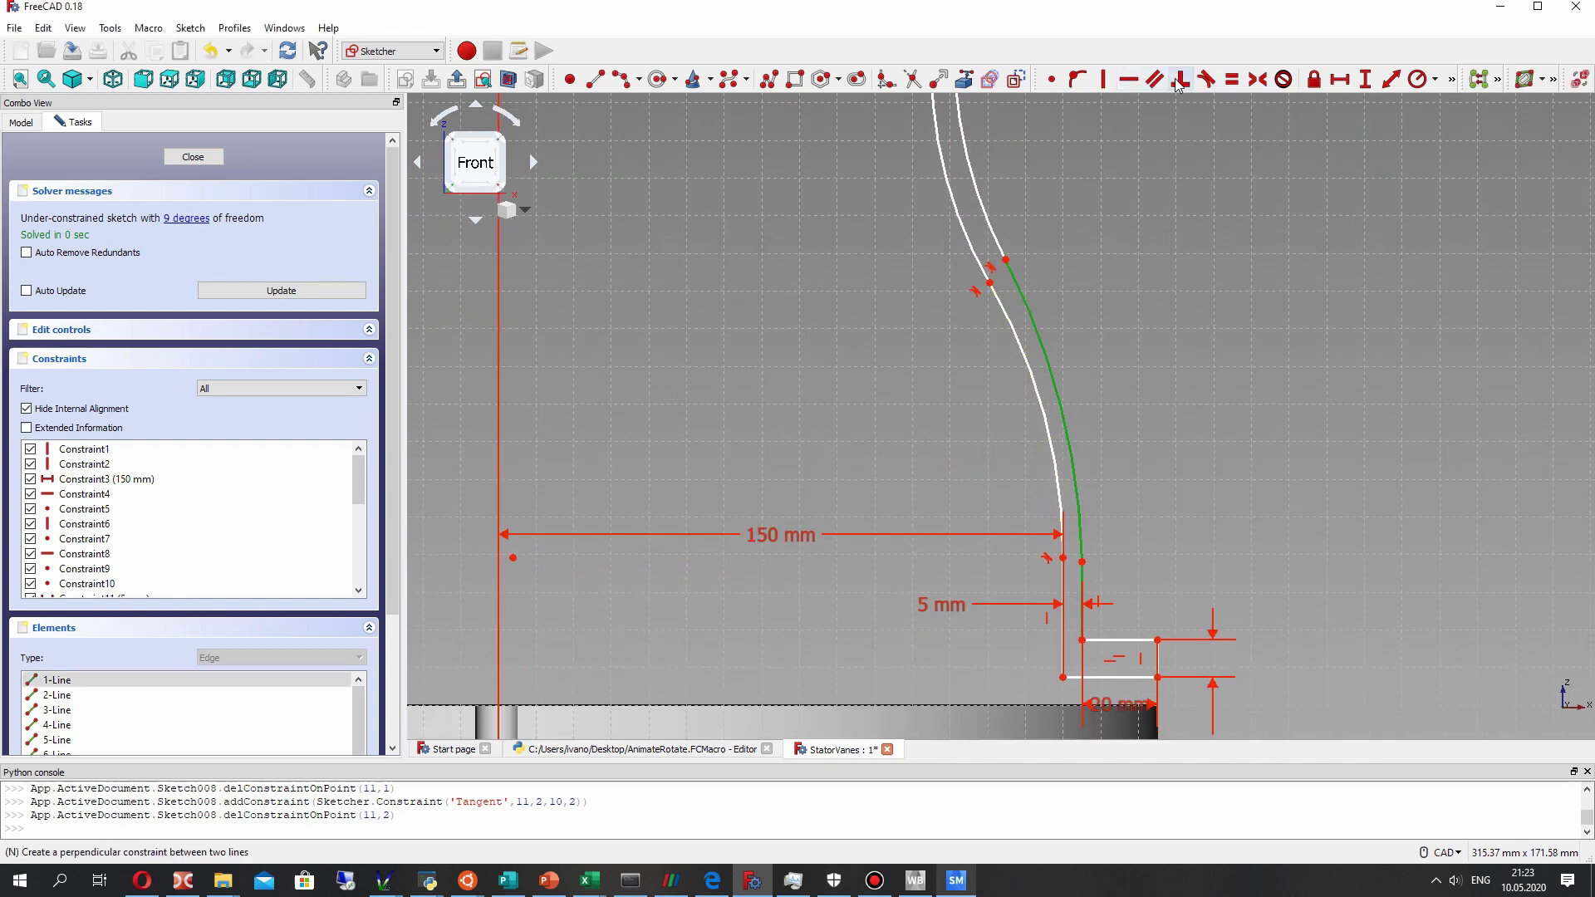
click(1205, 80)
click(957, 460)
Add radius dimensions of 110 mm to both the outer and inner arcs below the upper section.
scroll(1005, 387, down, 3)
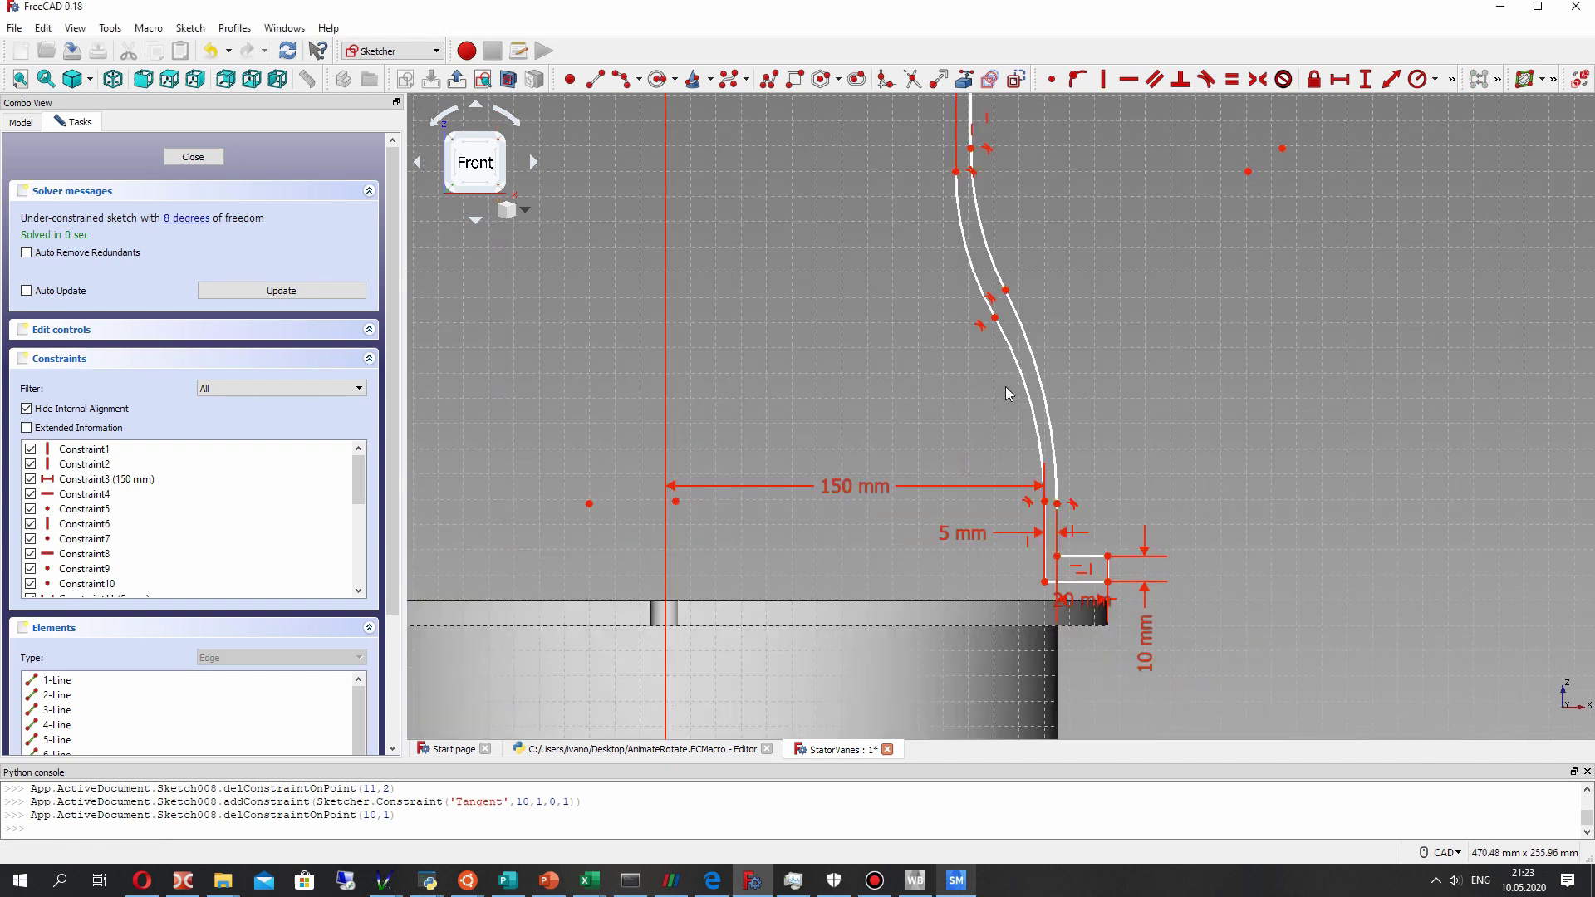
scroll(989, 361, up, 2)
scroll(1040, 279, up, 2)
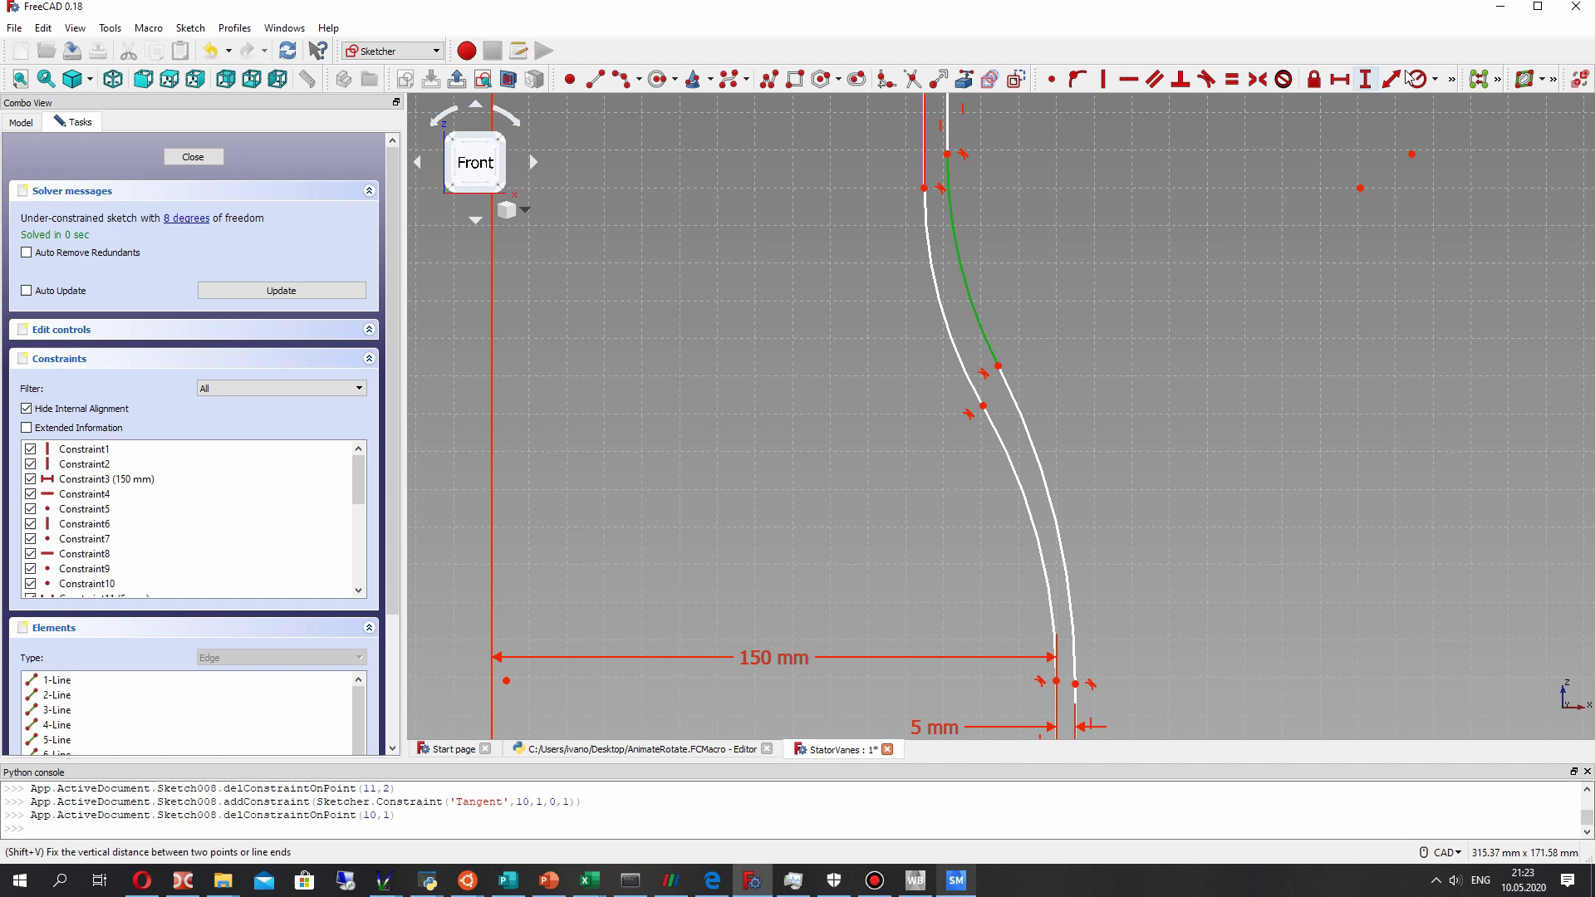
key(shift+r)
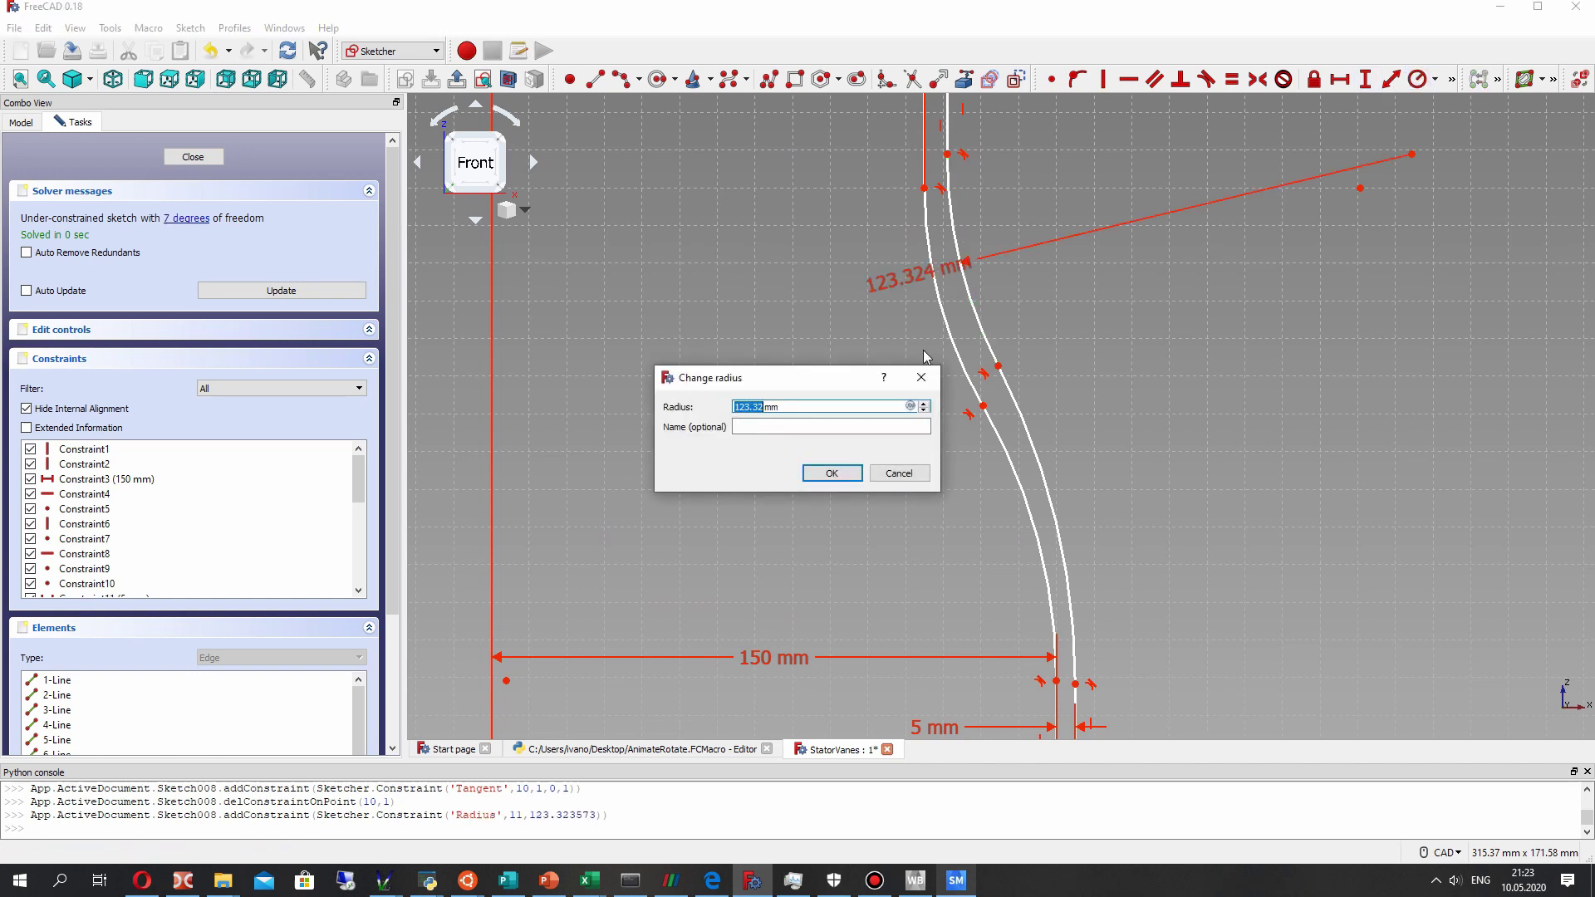
text(110)
key(Return)
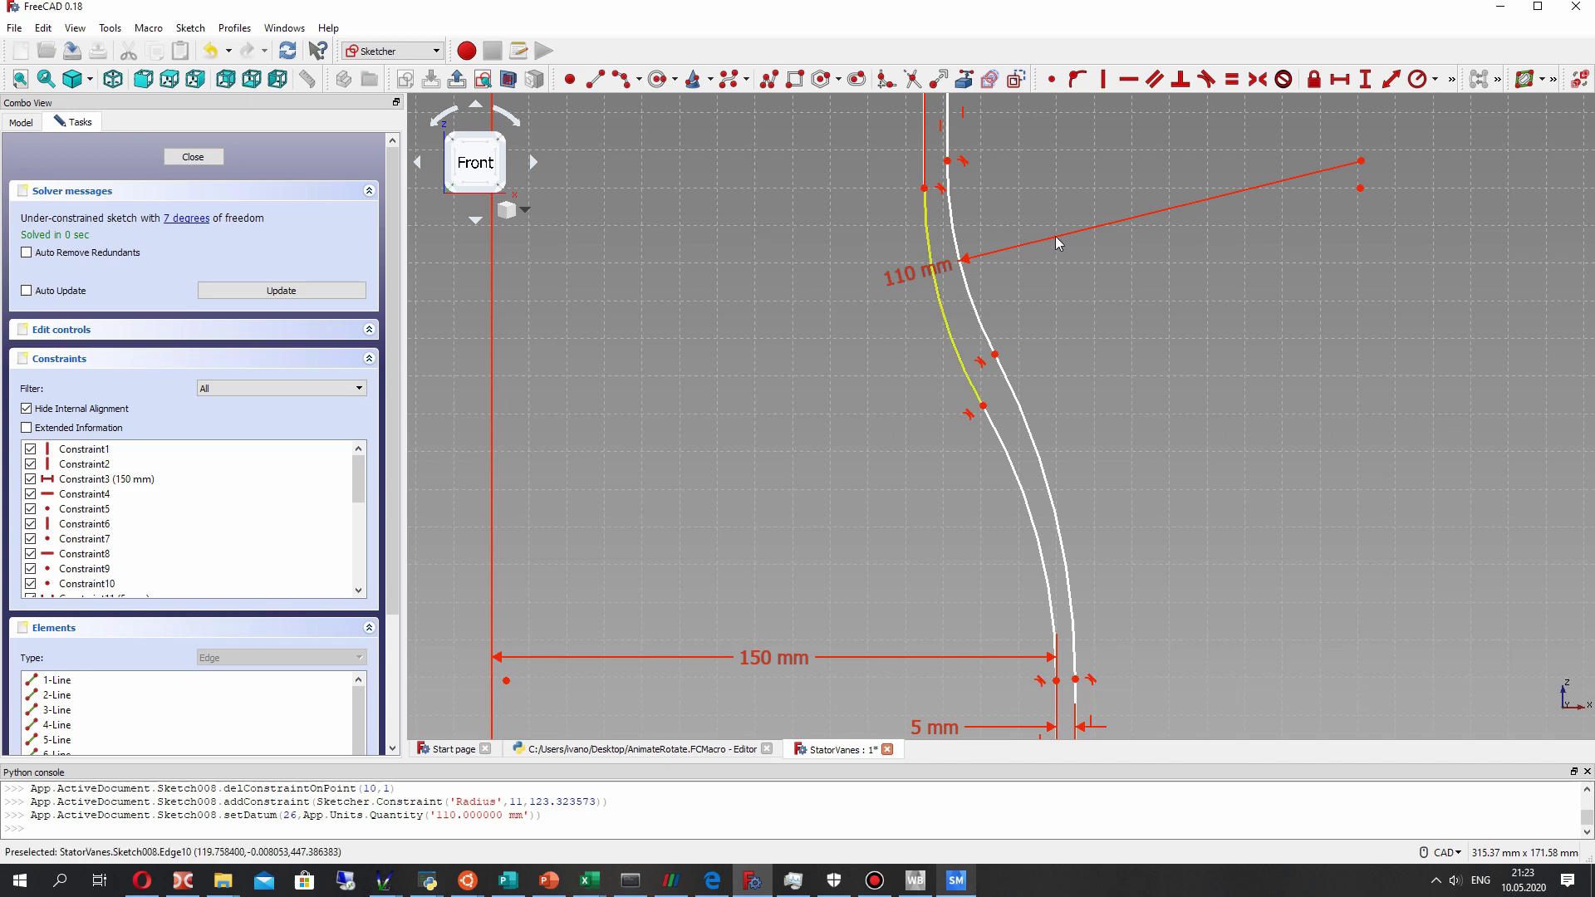
click(947, 313)
key(shift+r)
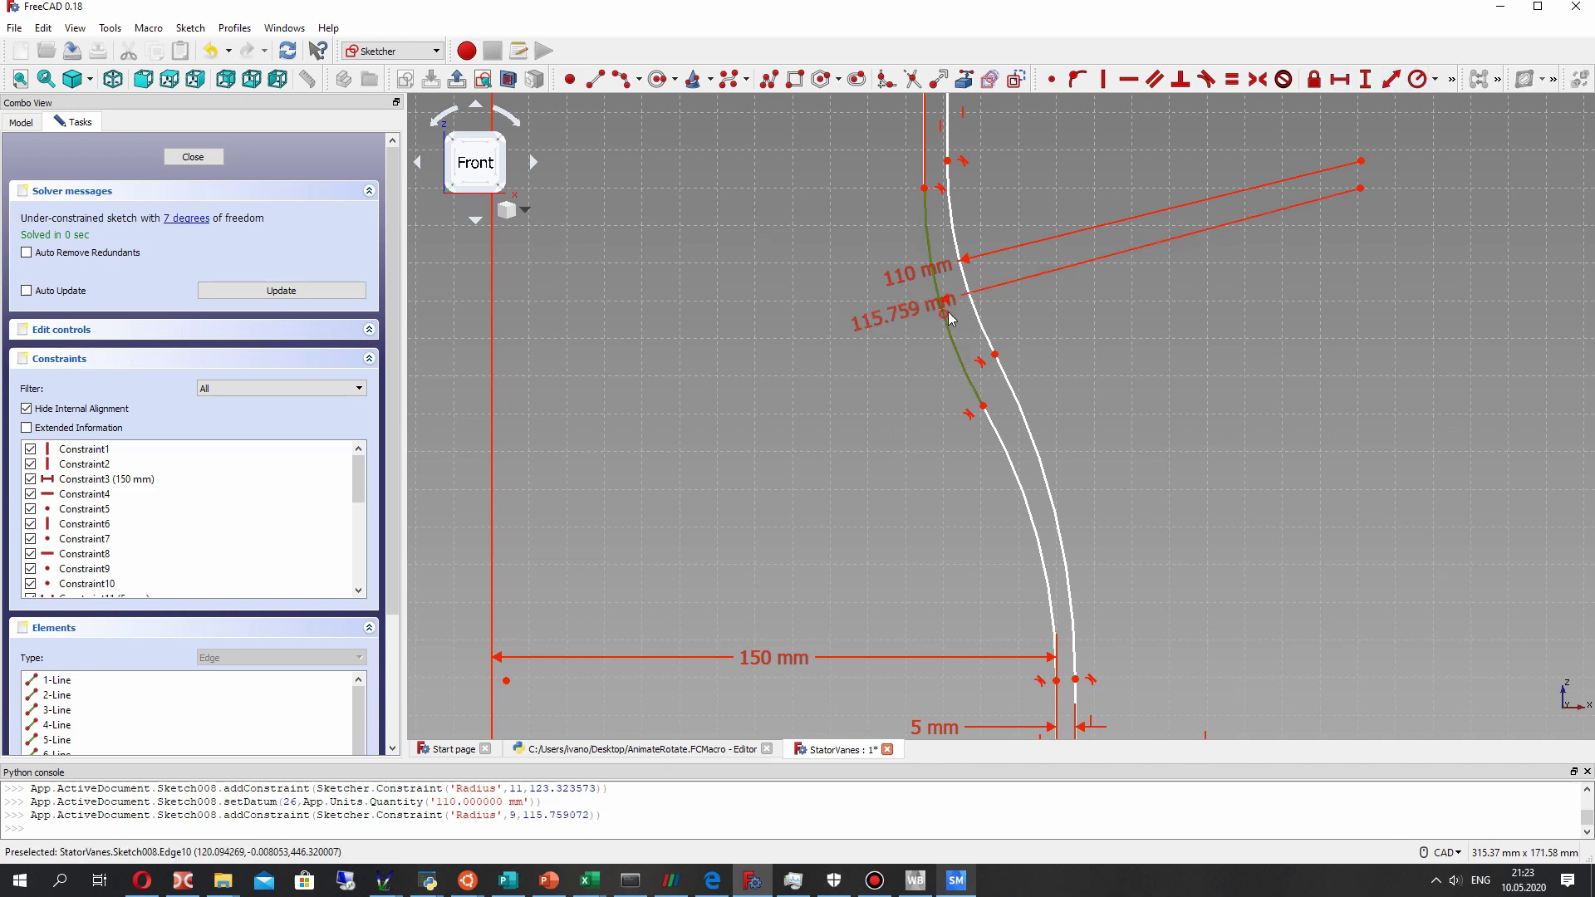
text(110)
key(Return)
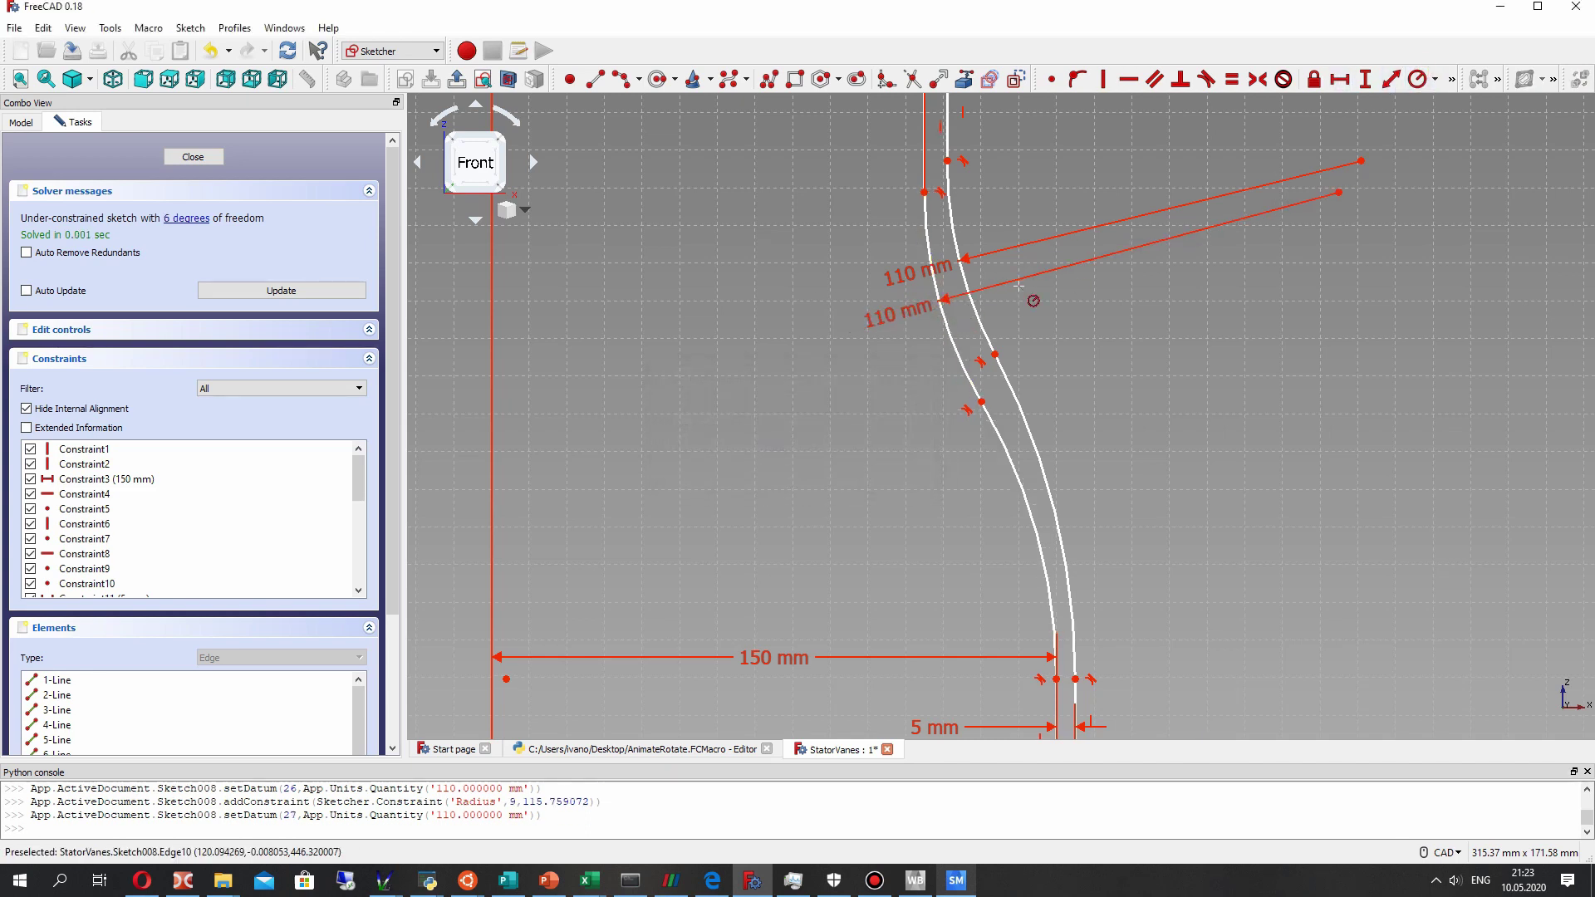
Add radius dimensions of 150 mm to both the inner and outer arcs above the lower wall.
scroll(927, 203, down, 2)
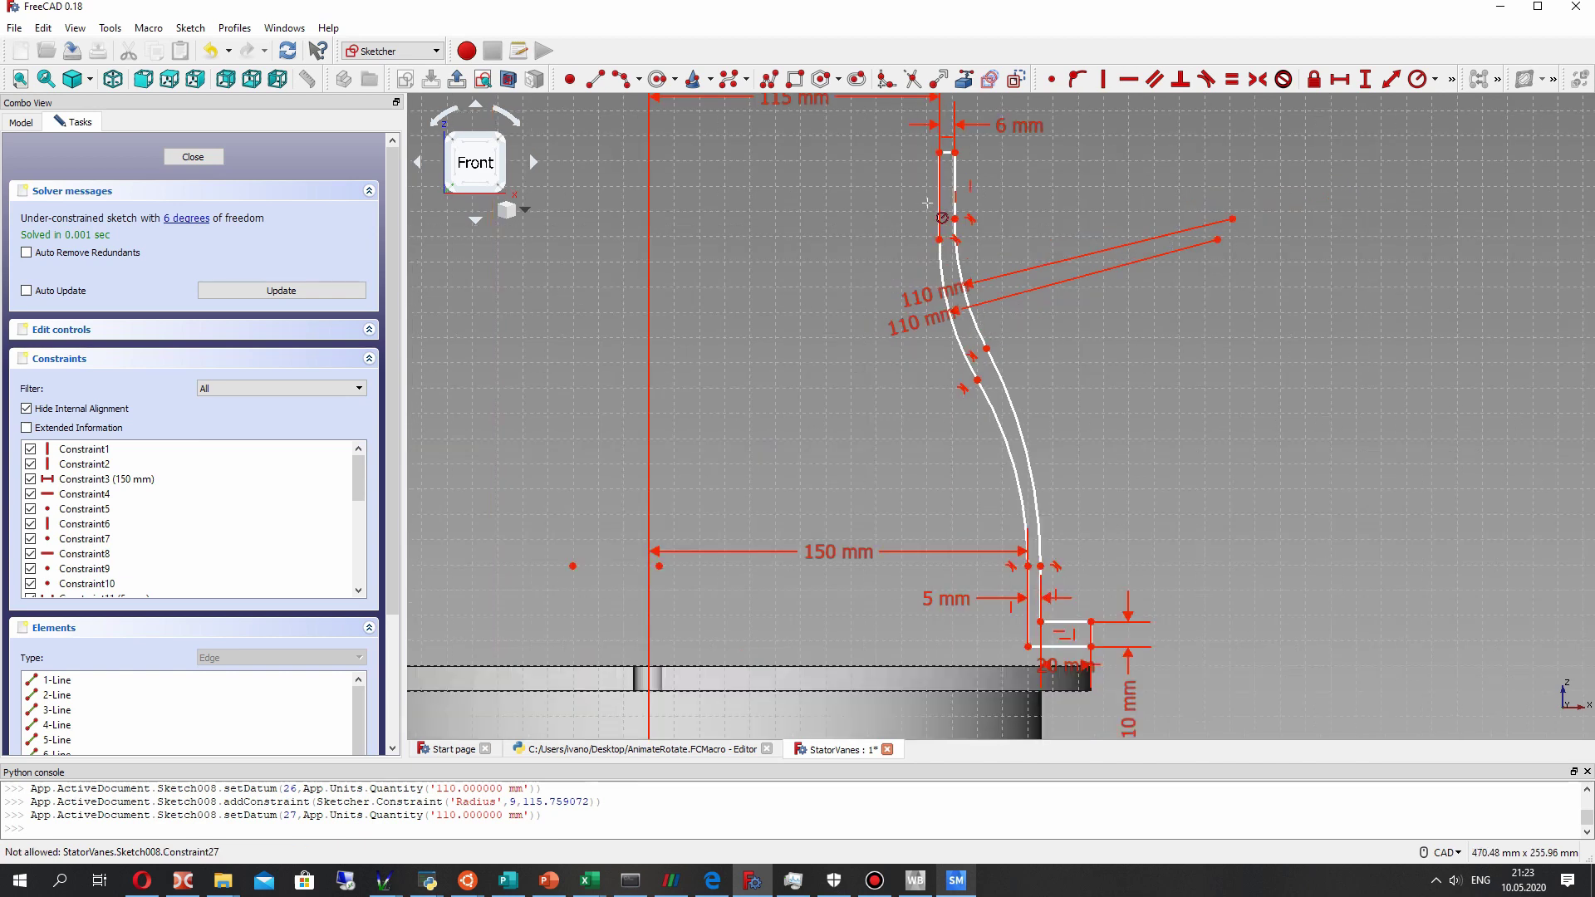
click(1009, 453)
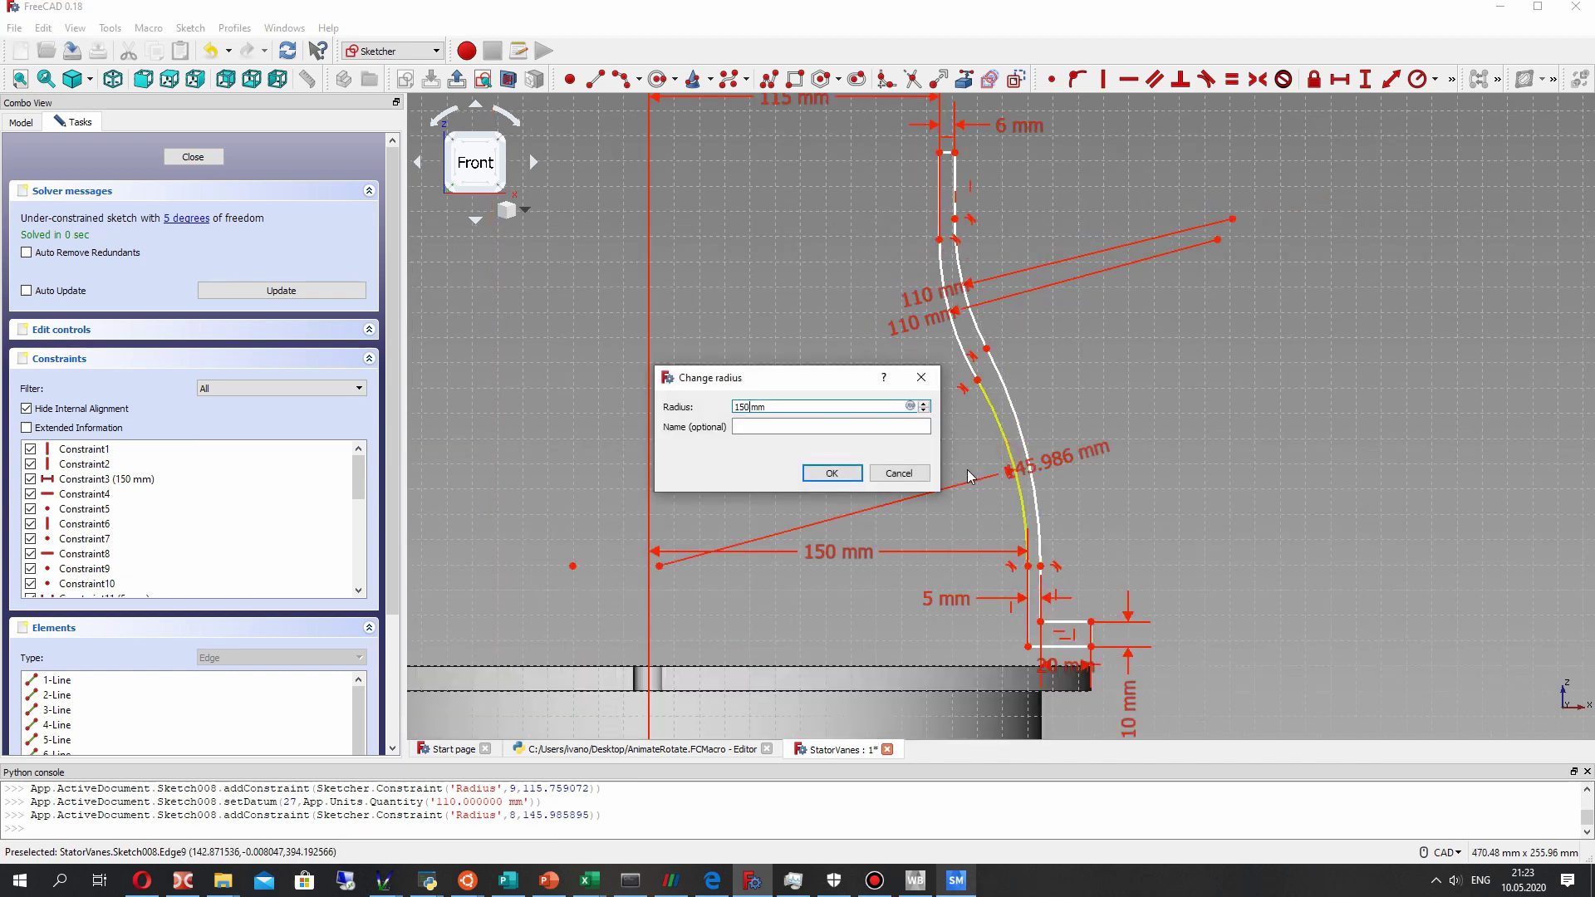
key(Return)
click(1021, 438)
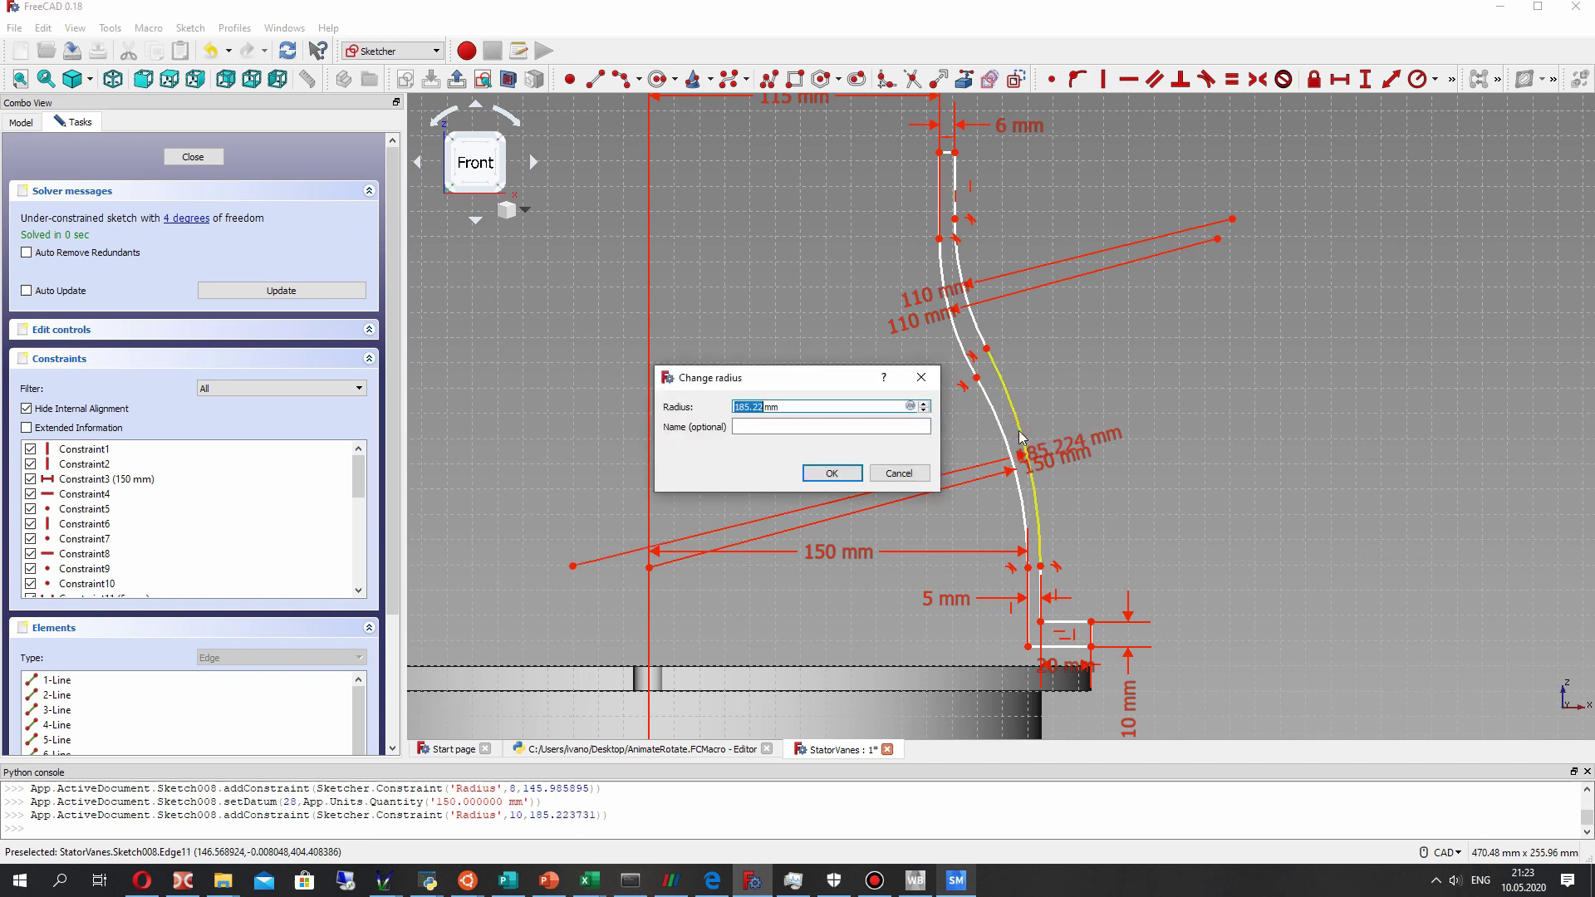
key(Return)
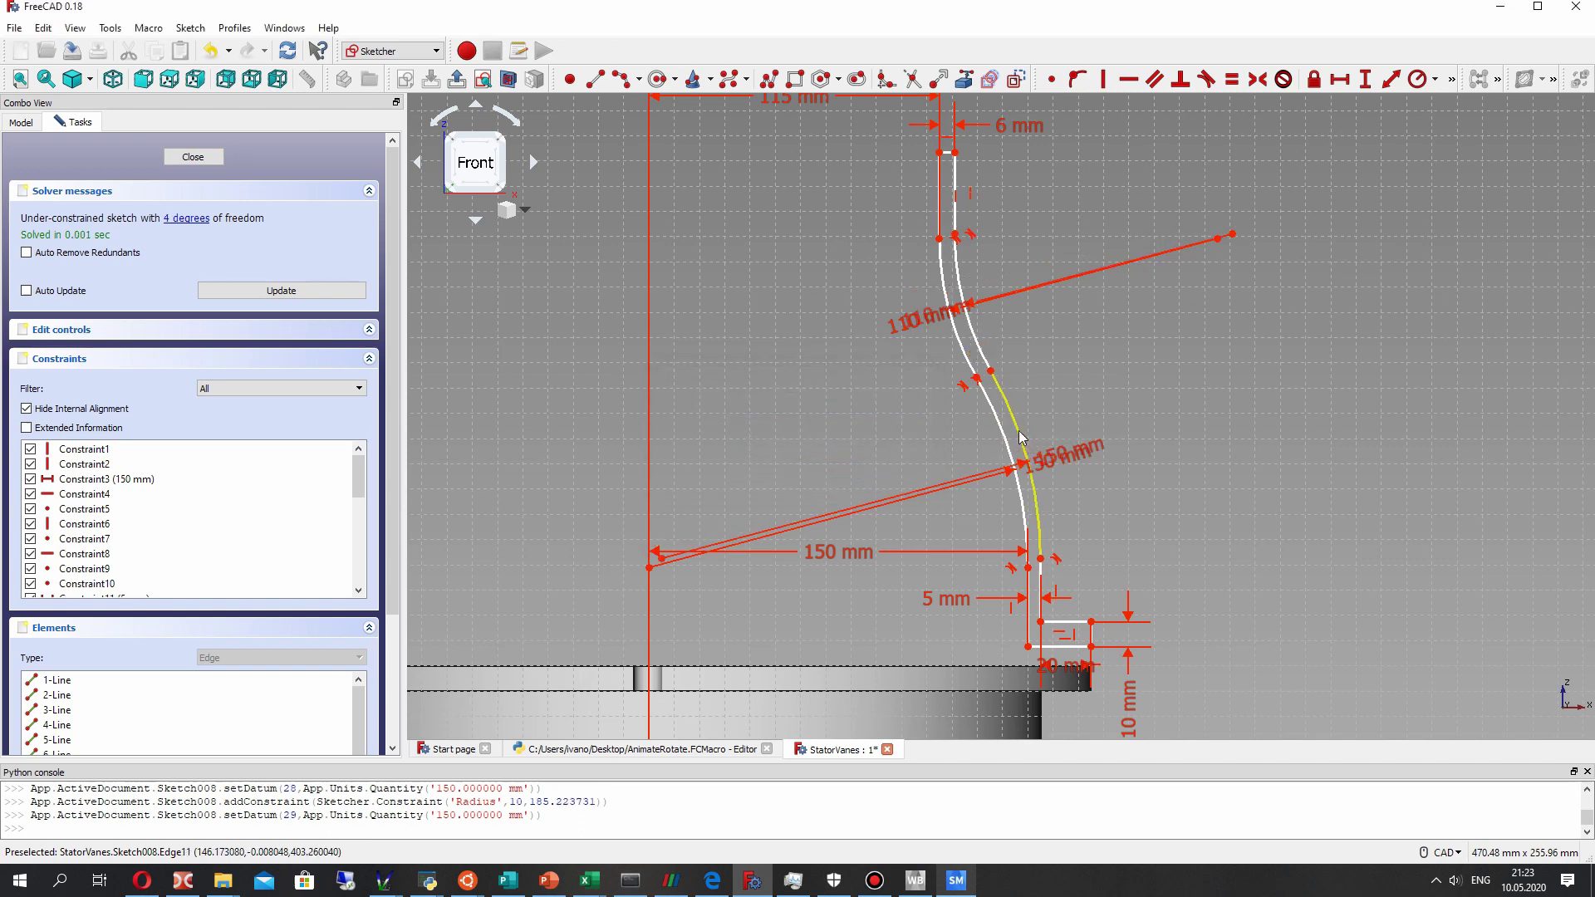
Fine-adjust where the inner arcs meet the upper section's and lower wall's inner lines, at heights of about 481 mm and 352 mm.
scroll(924, 270, up, 2)
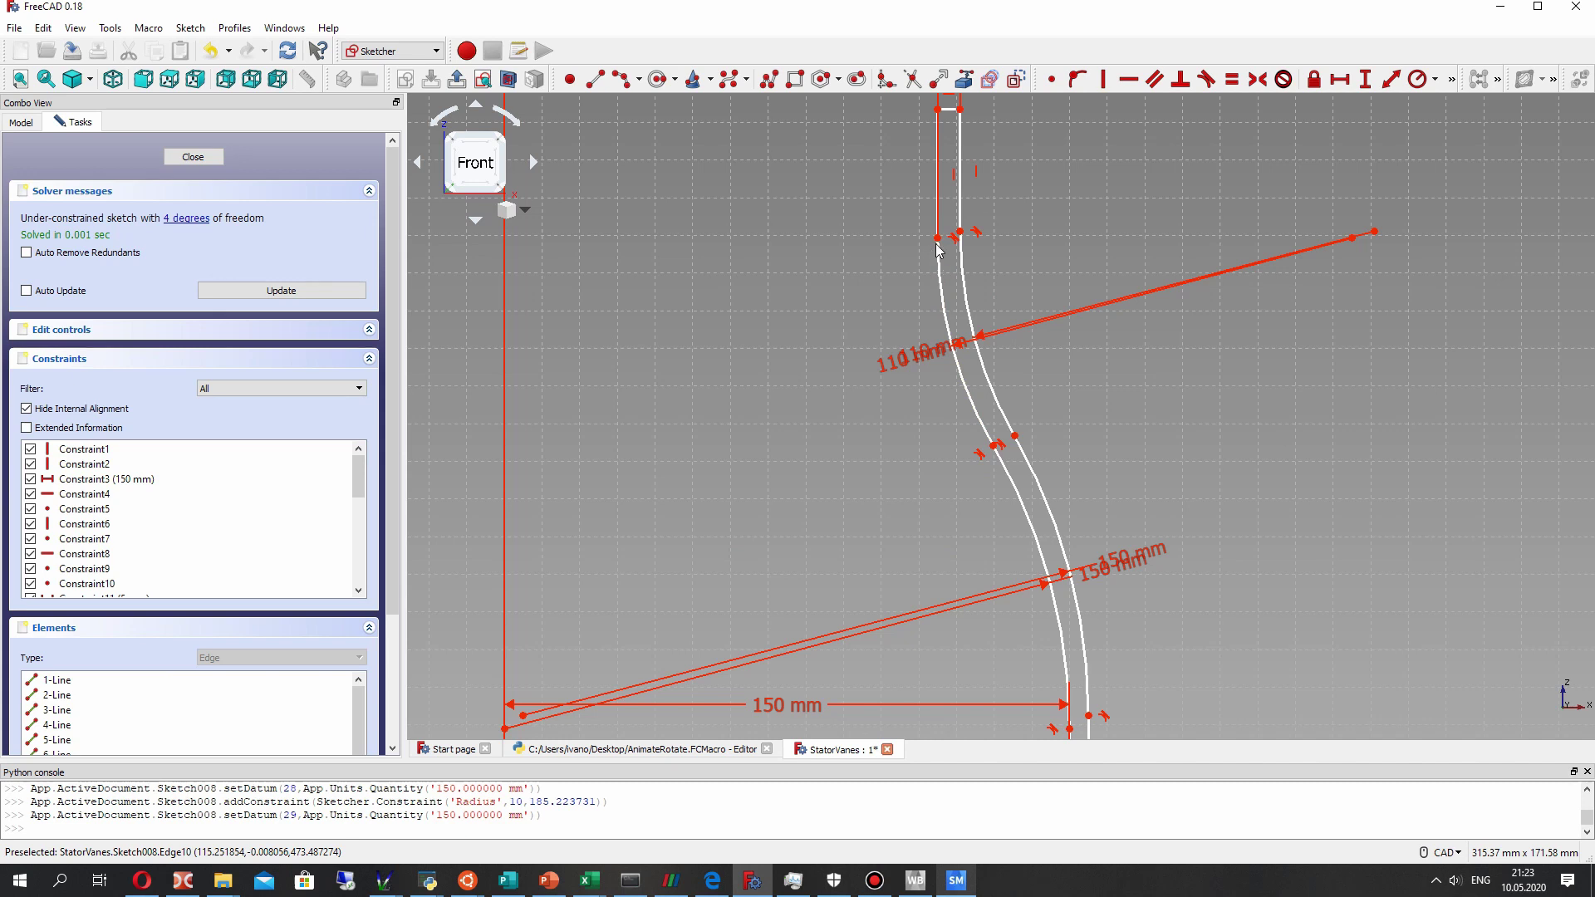
drag(938, 239, 938, 238)
drag(1075, 725, 1077, 719)
scroll(1069, 426, down, 4)
scroll(1070, 548, up, 5)
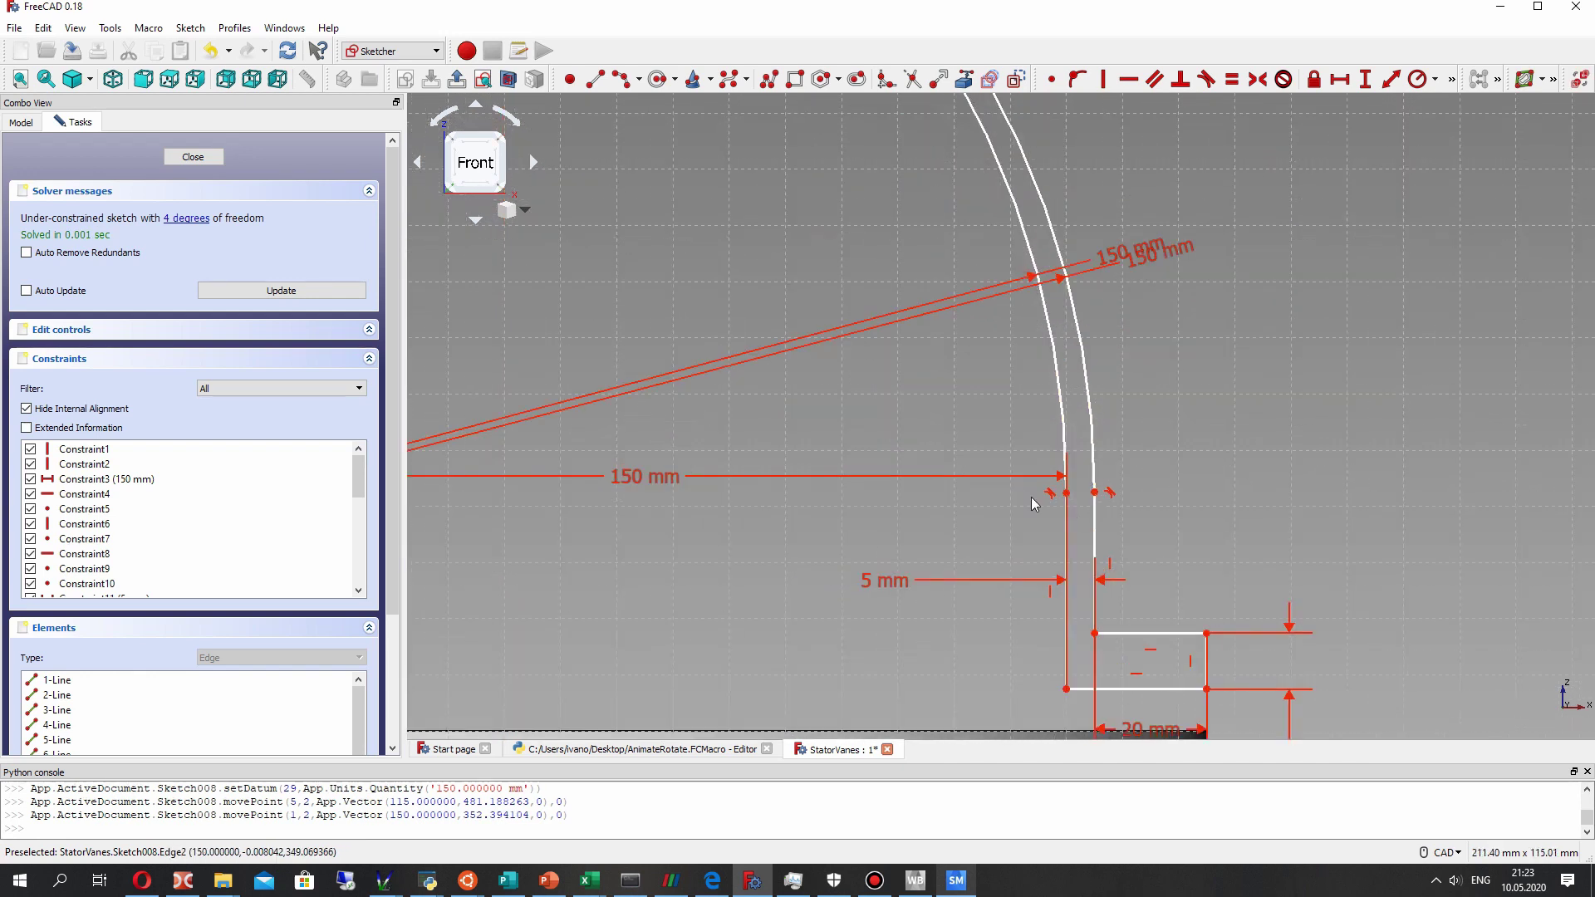
scroll(1030, 498, down, 3)
scroll(976, 324, up, 3)
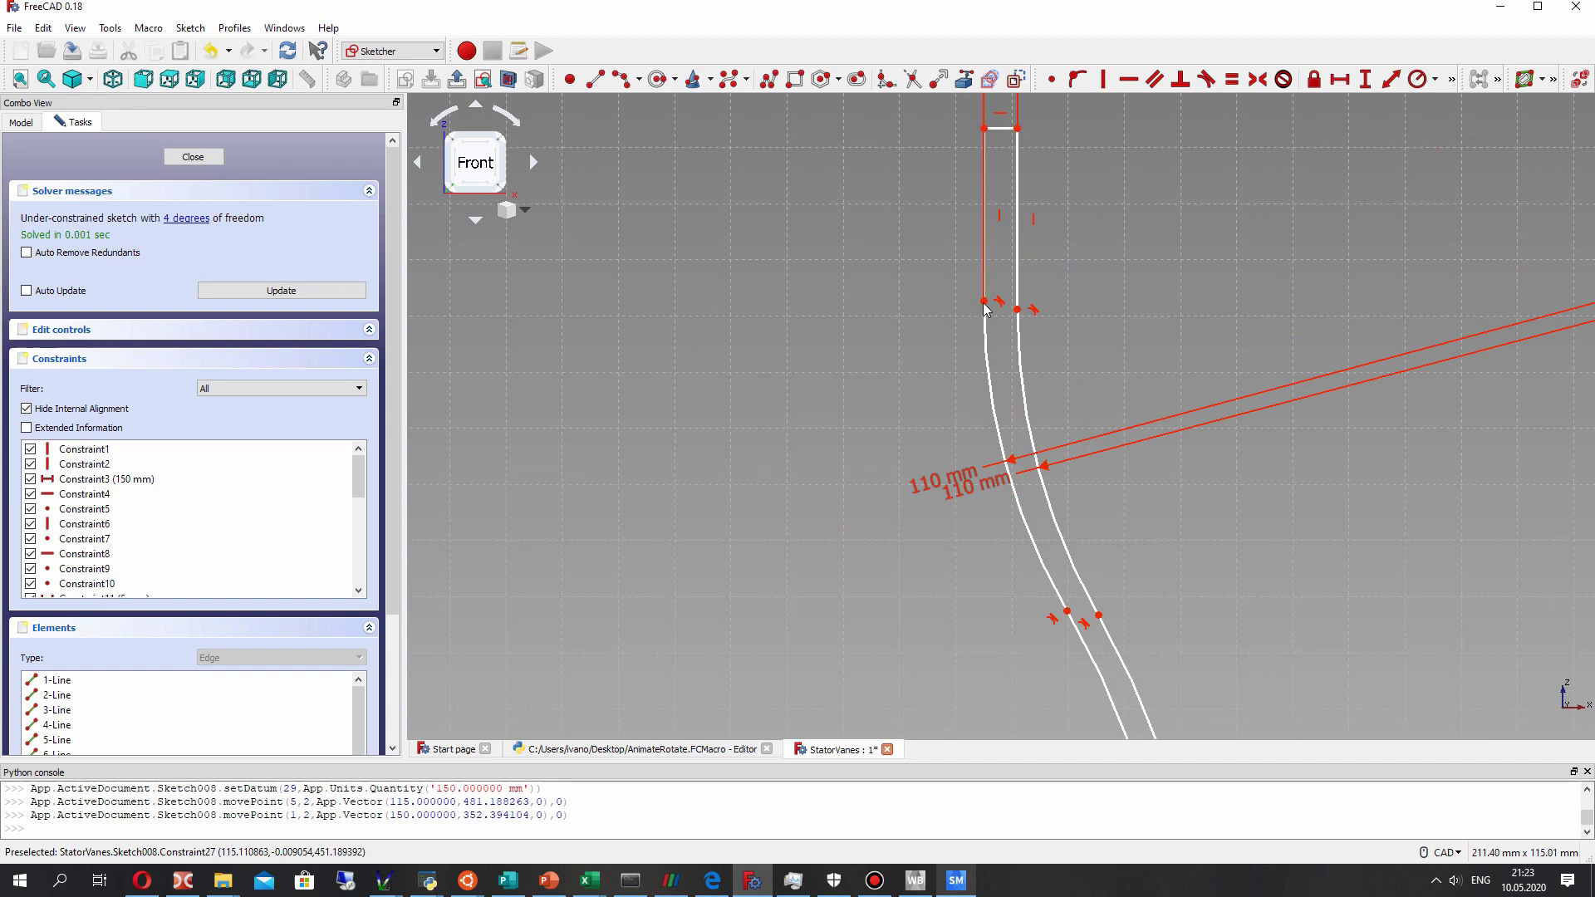
drag(985, 309, 988, 316)
scroll(1095, 492, down, 3)
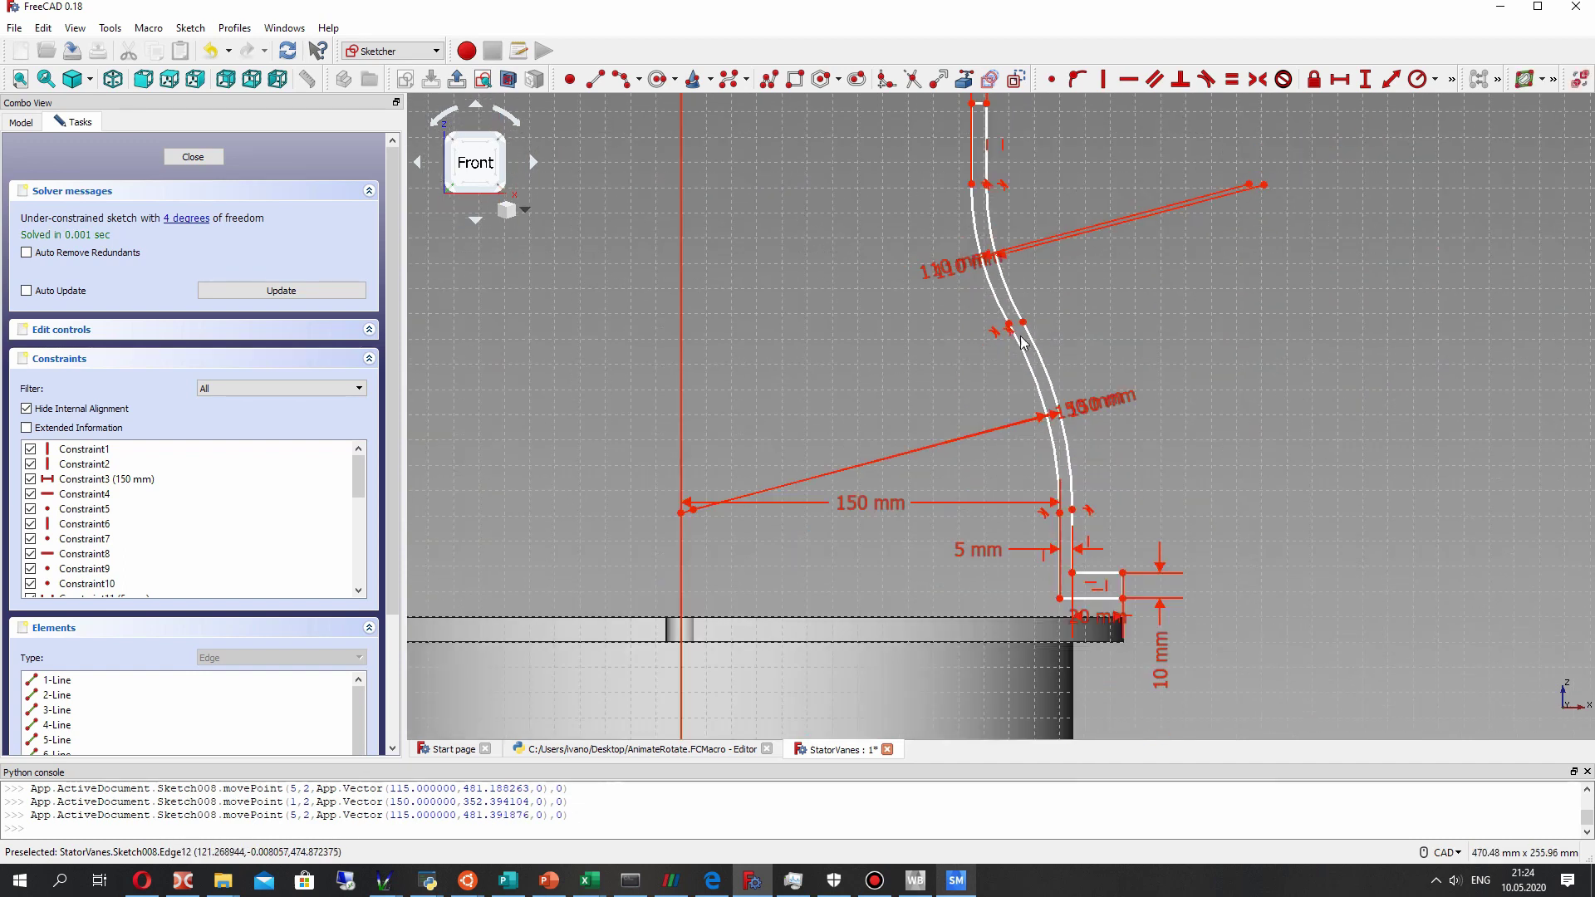
Move the overlapping 150 mm and 110 mm radius labels apart so each one is readable.
drag(1069, 415, 1067, 359)
drag(962, 274, 953, 308)
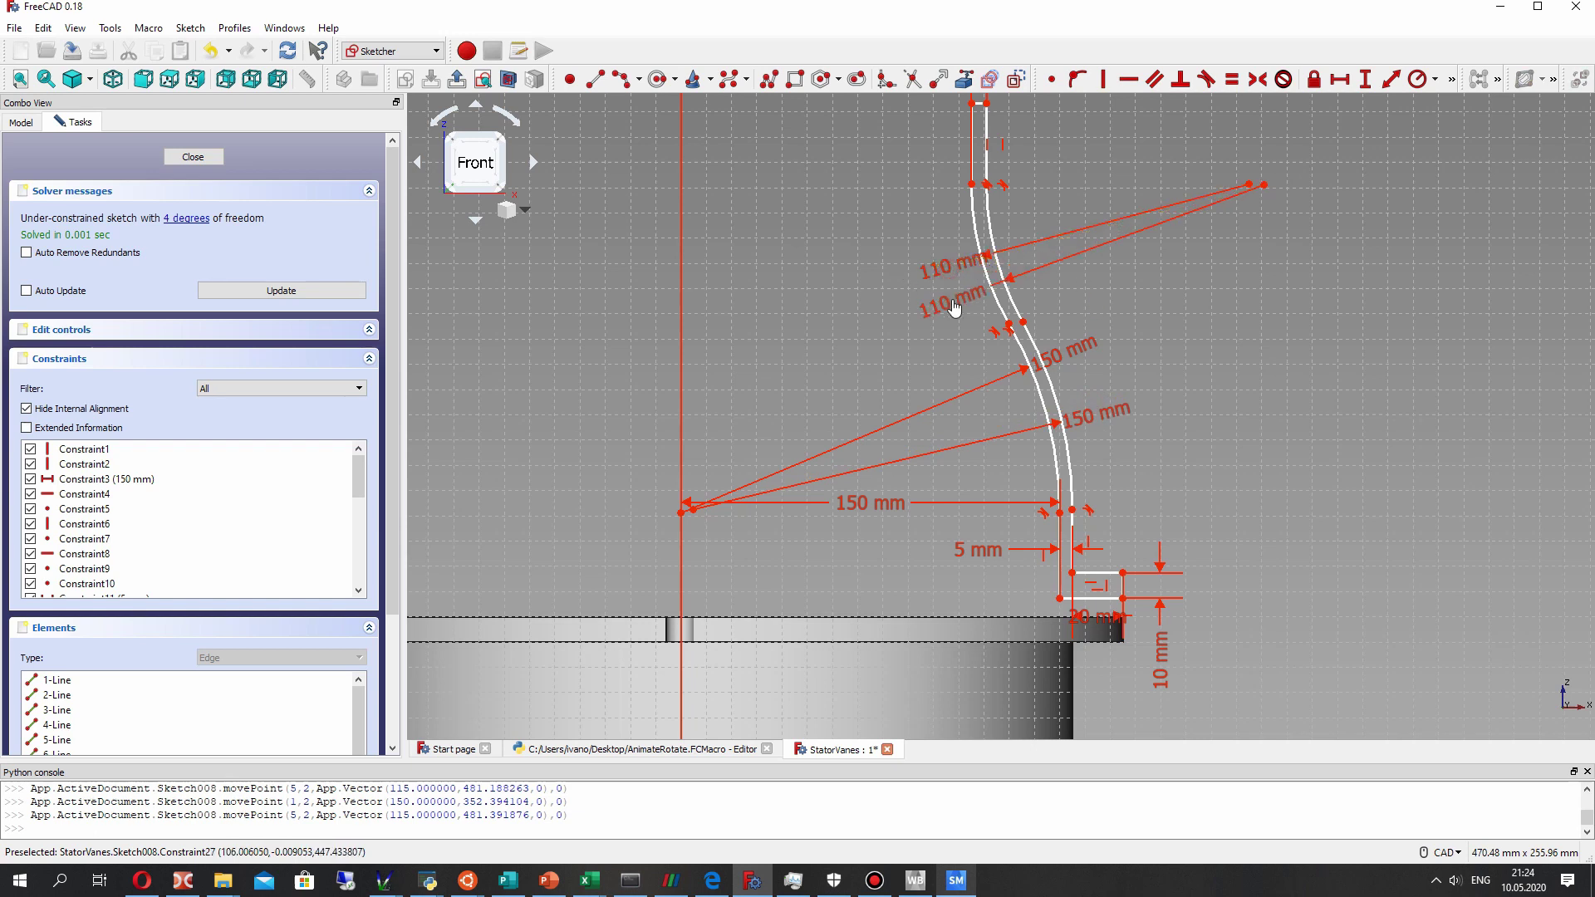
Shorten the upper section to about 22 mm by lowering its top edge, and constrain its two vertical lines to equal length.
middle_drag(973, 101, 1000, 171)
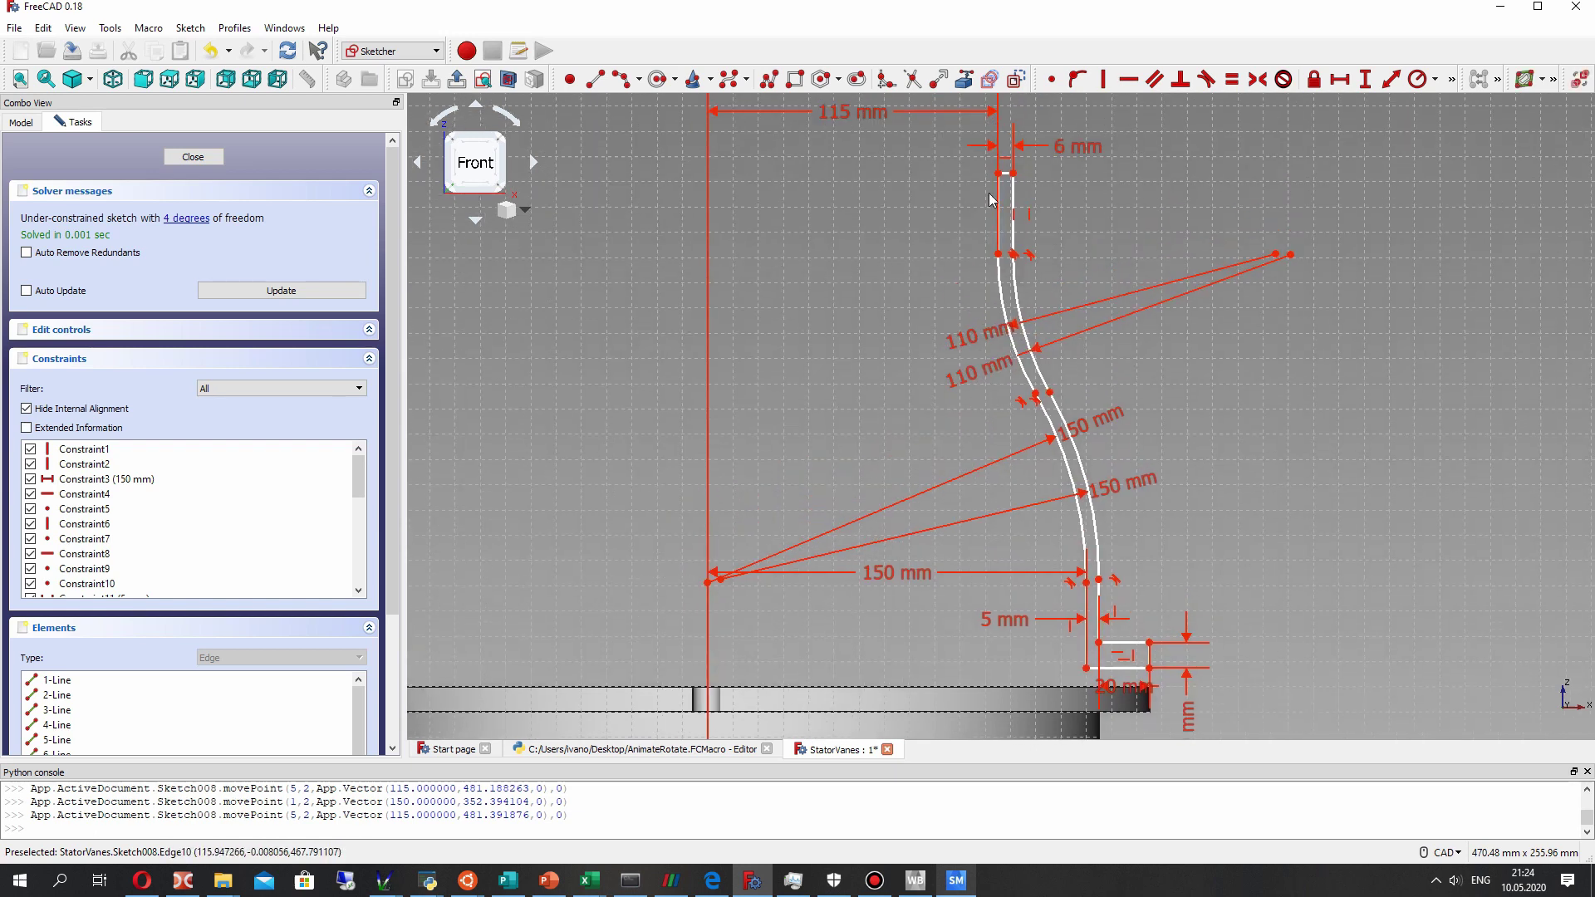
mouse_move(1000, 172)
mouse_down()
mouse_move(1001, 224)
mouse_move(999, 202)
mouse_up()
scroll(986, 384, down, 2)
scroll(987, 384, down, 4)
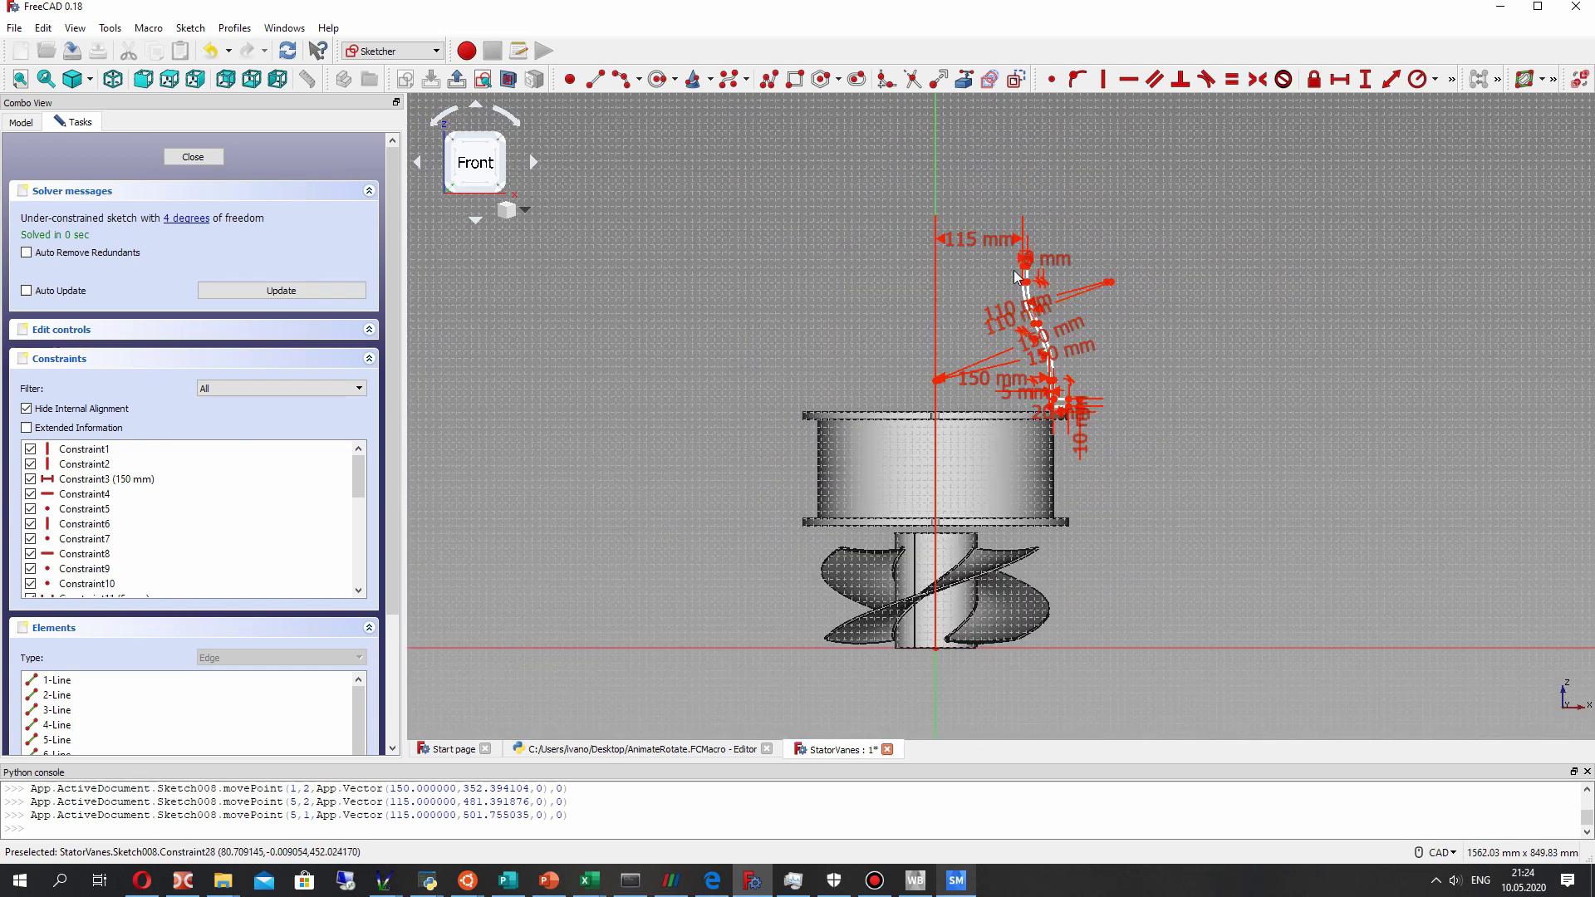
scroll(1015, 276, up, 2)
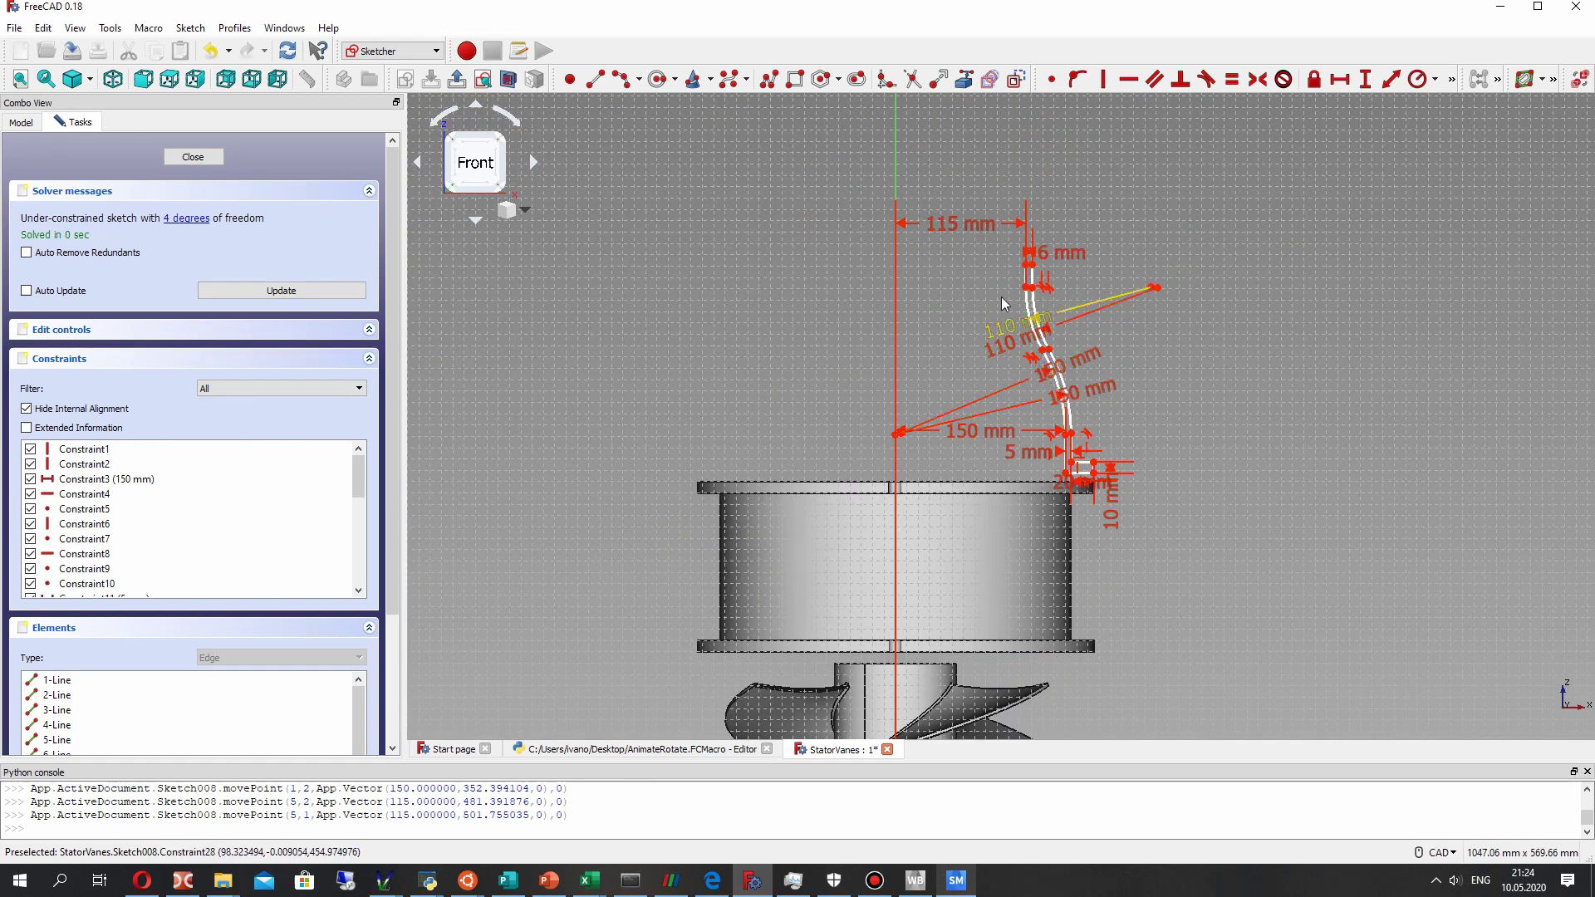
scroll(1015, 401, up, 2)
mouse_move(1031, 405)
mouse_down()
mouse_move(1067, 381)
mouse_move(1063, 459)
mouse_move(1067, 428)
mouse_up()
scroll(1021, 450, up, 4)
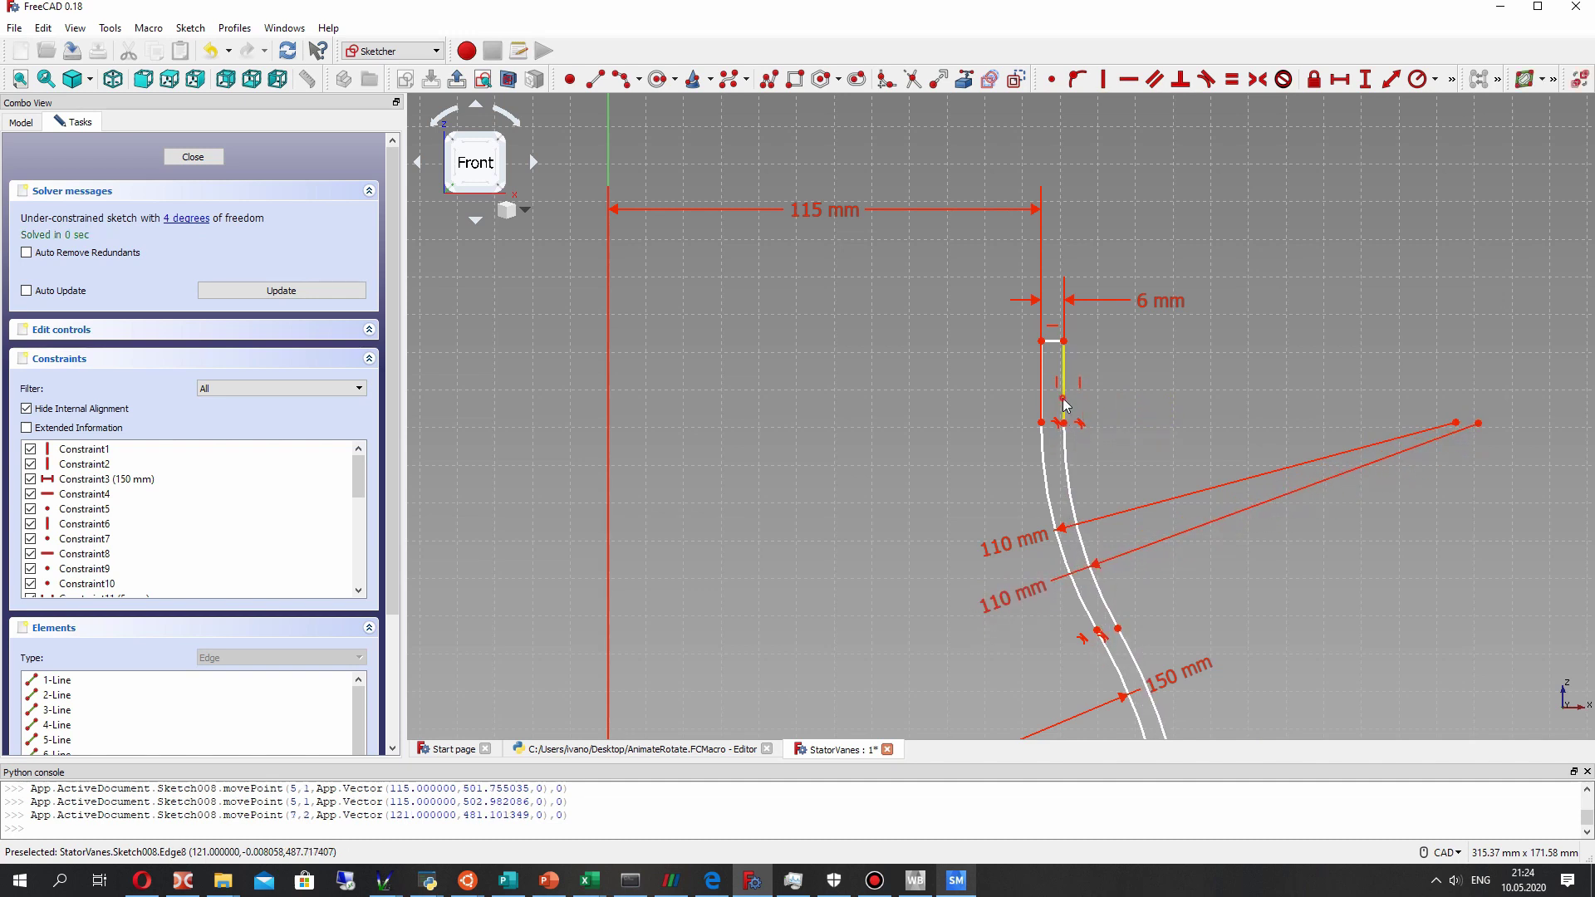
click(1229, 81)
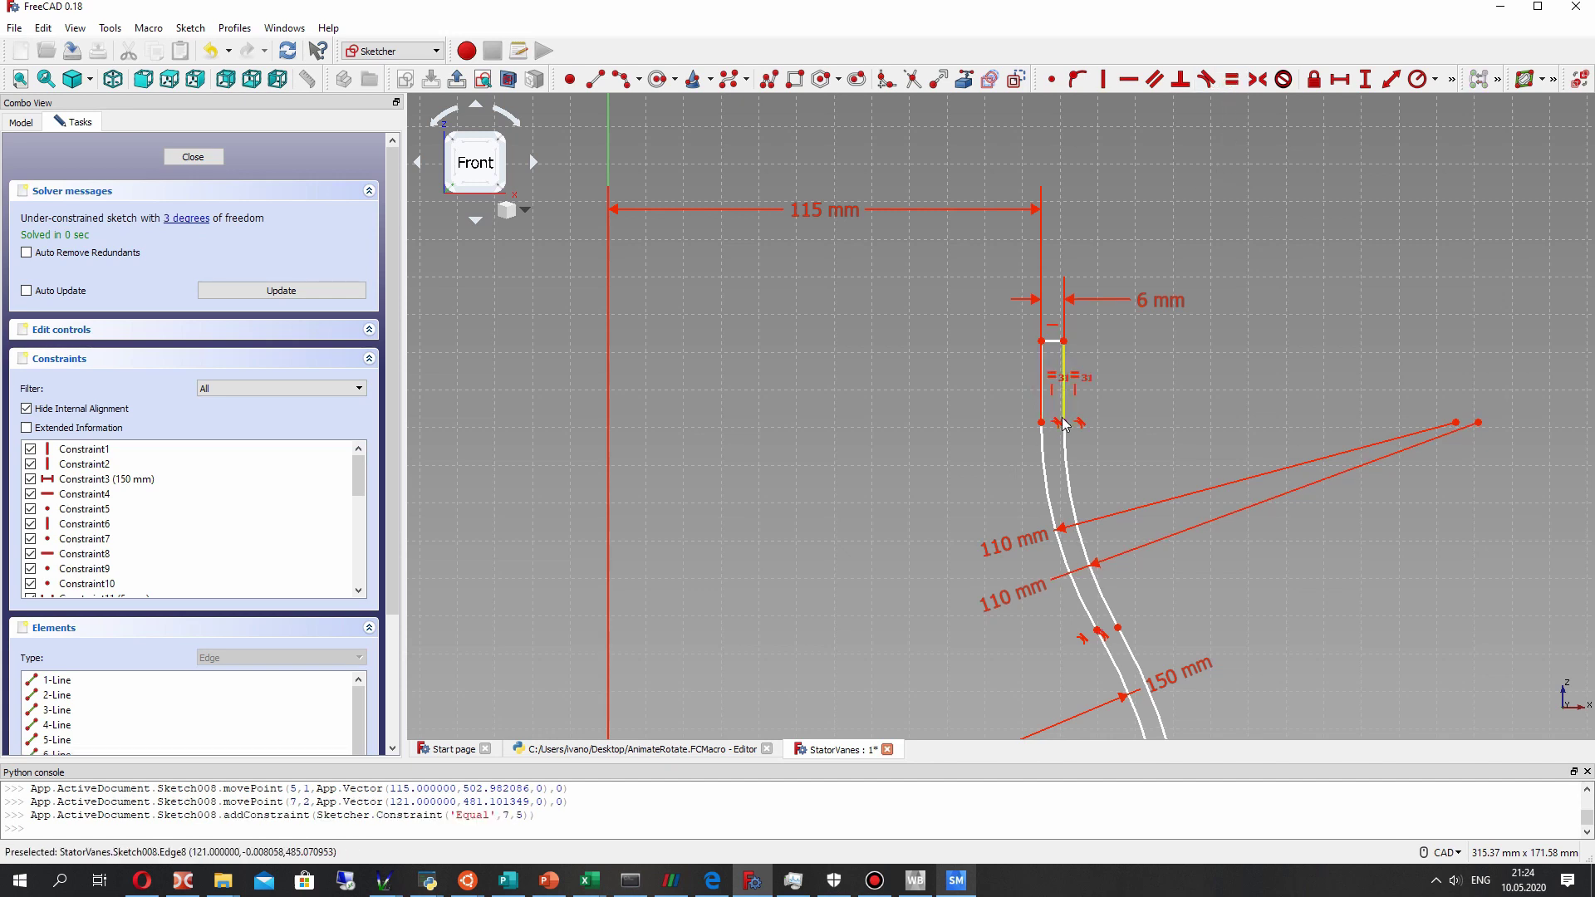
Shift the arc ends along the vertical walls and raise the upper section's top edge to a height of about 511 mm.
drag(1064, 421, 1067, 427)
scroll(1111, 456, down, 3)
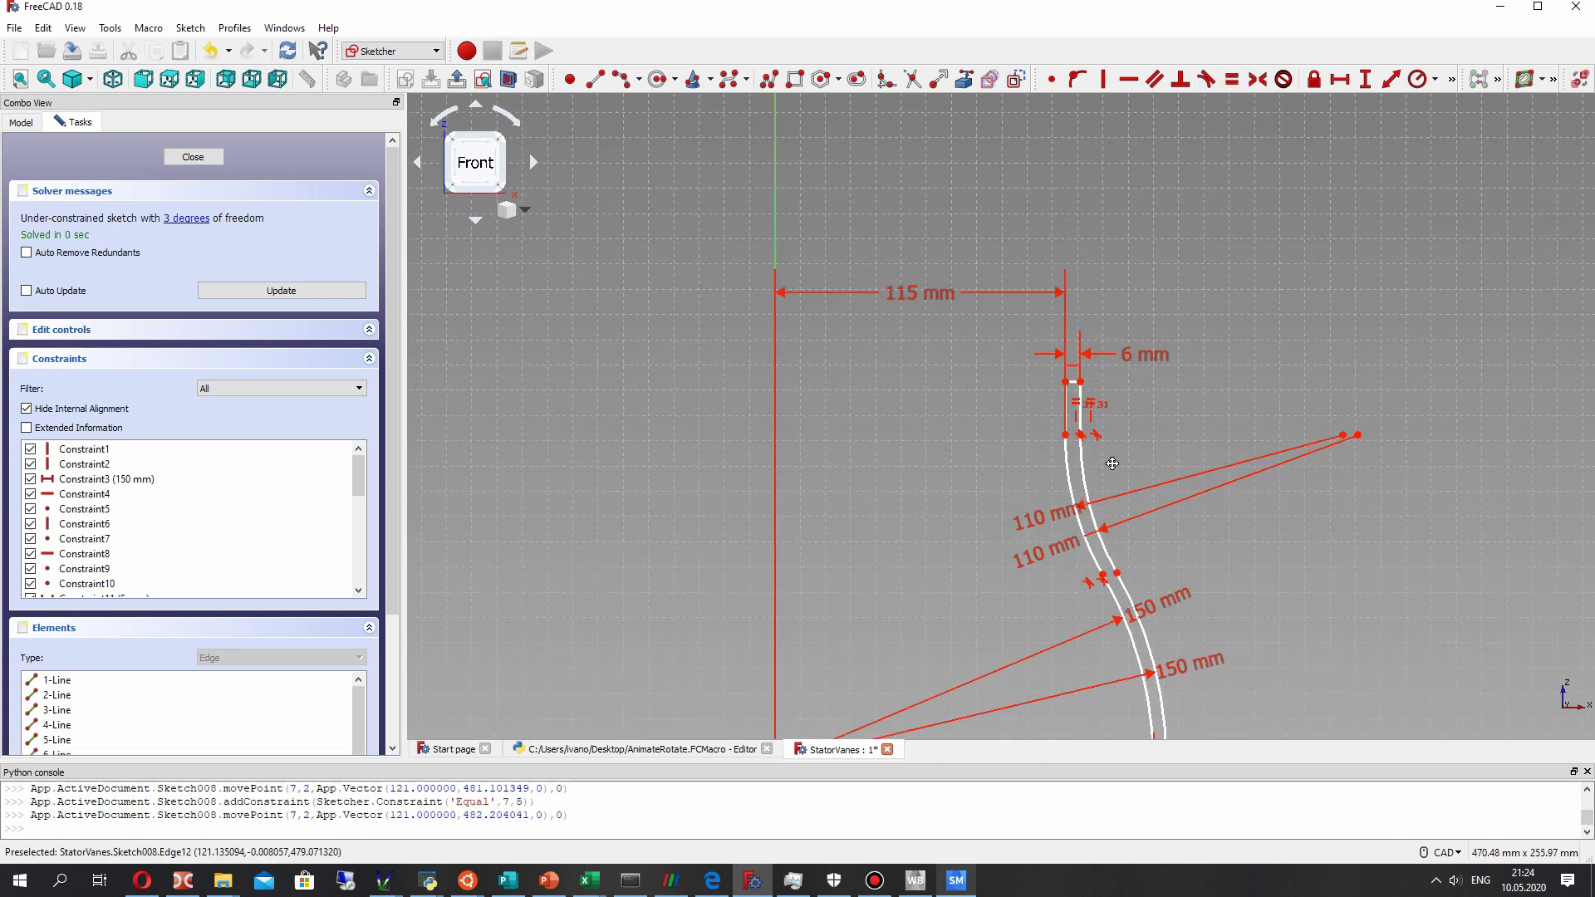
mouse_move(1136, 544)
mouse_down()
mouse_move(1120, 551)
mouse_move(1132, 459)
mouse_move(1118, 505)
mouse_up()
scroll(954, 469, down, 2)
middle_drag(1019, 491, 1029, 434)
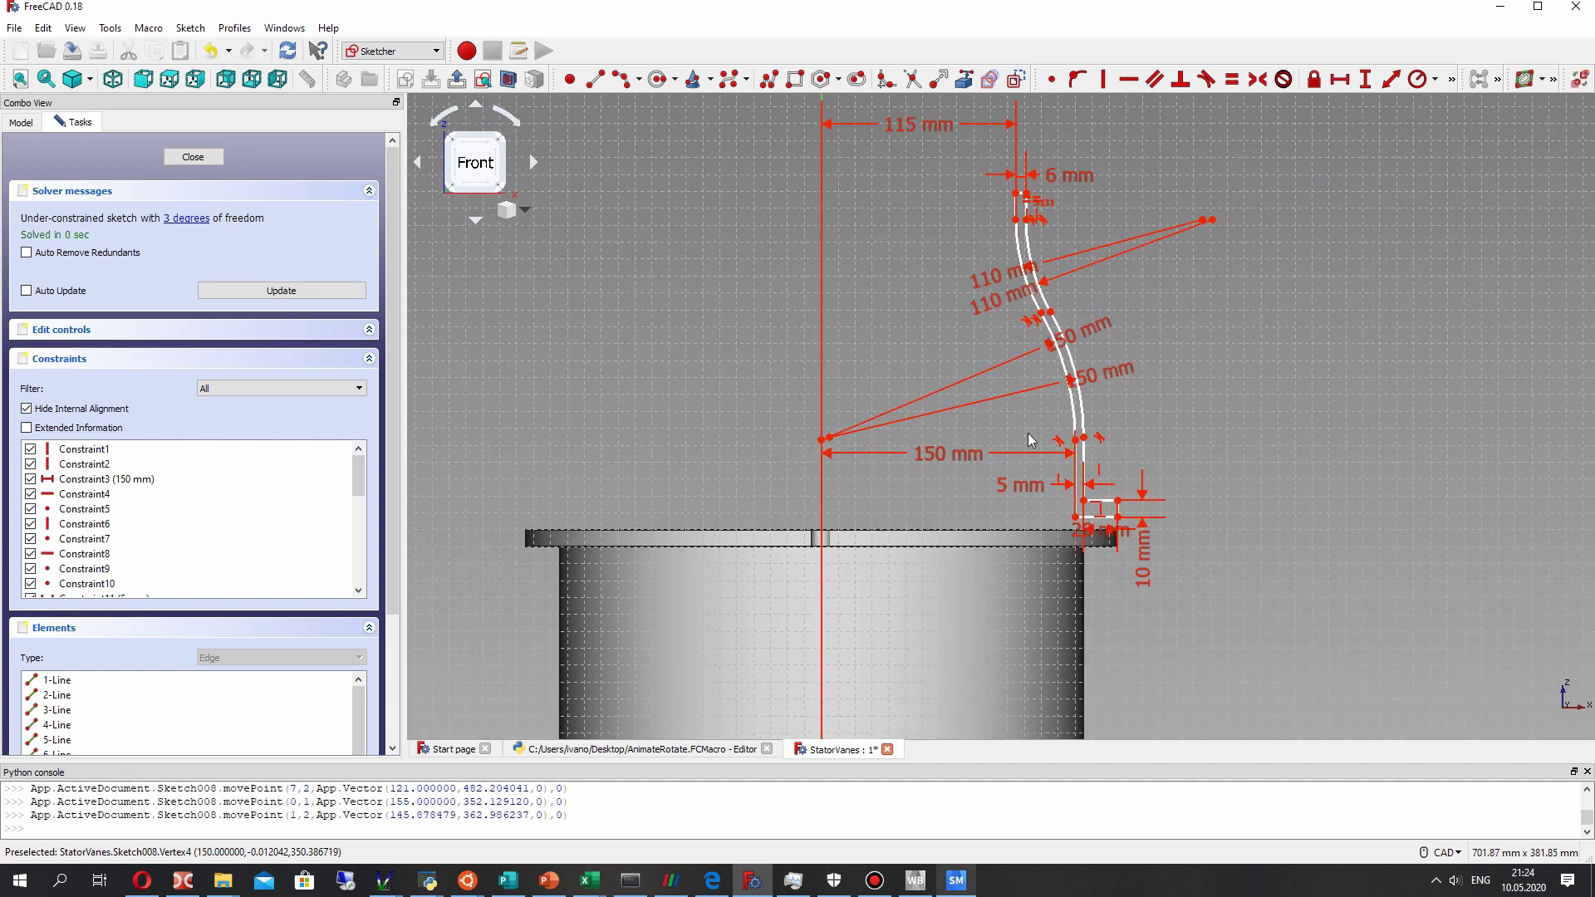
mouse_move(1079, 445)
mouse_down()
mouse_move(1077, 471)
mouse_move(1073, 453)
mouse_up()
drag(1017, 203, 1016, 196)
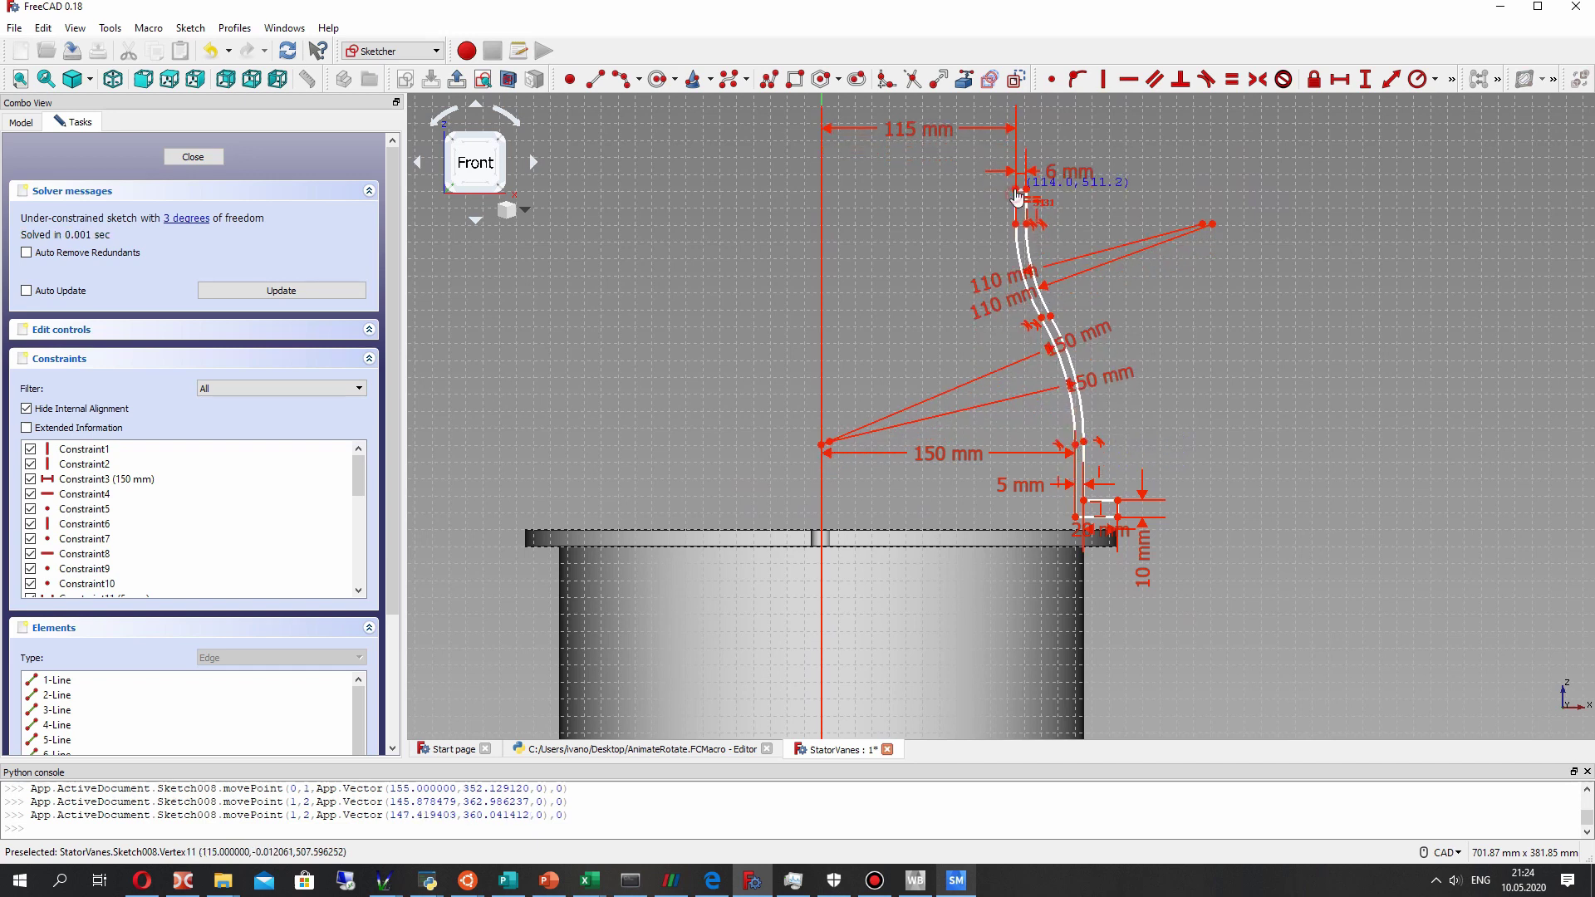
Close the sketch and revolve the profile 360° about the vertical sketch axis, with the direction reversed.
scroll(921, 286, down, 2)
scroll(928, 327, up, 2)
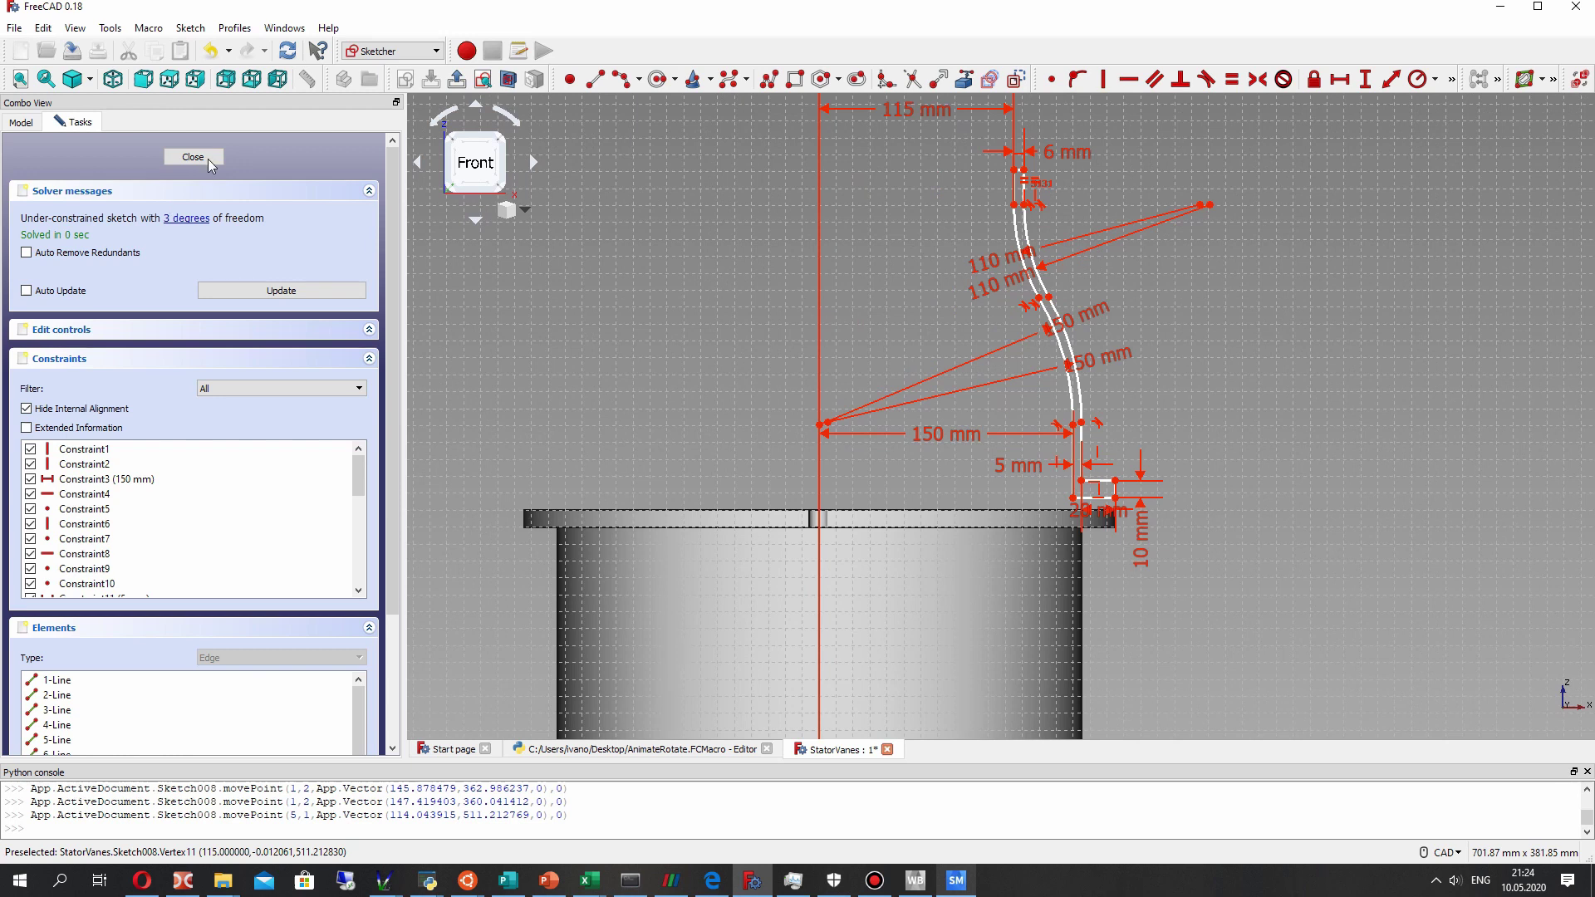
key(Escape)
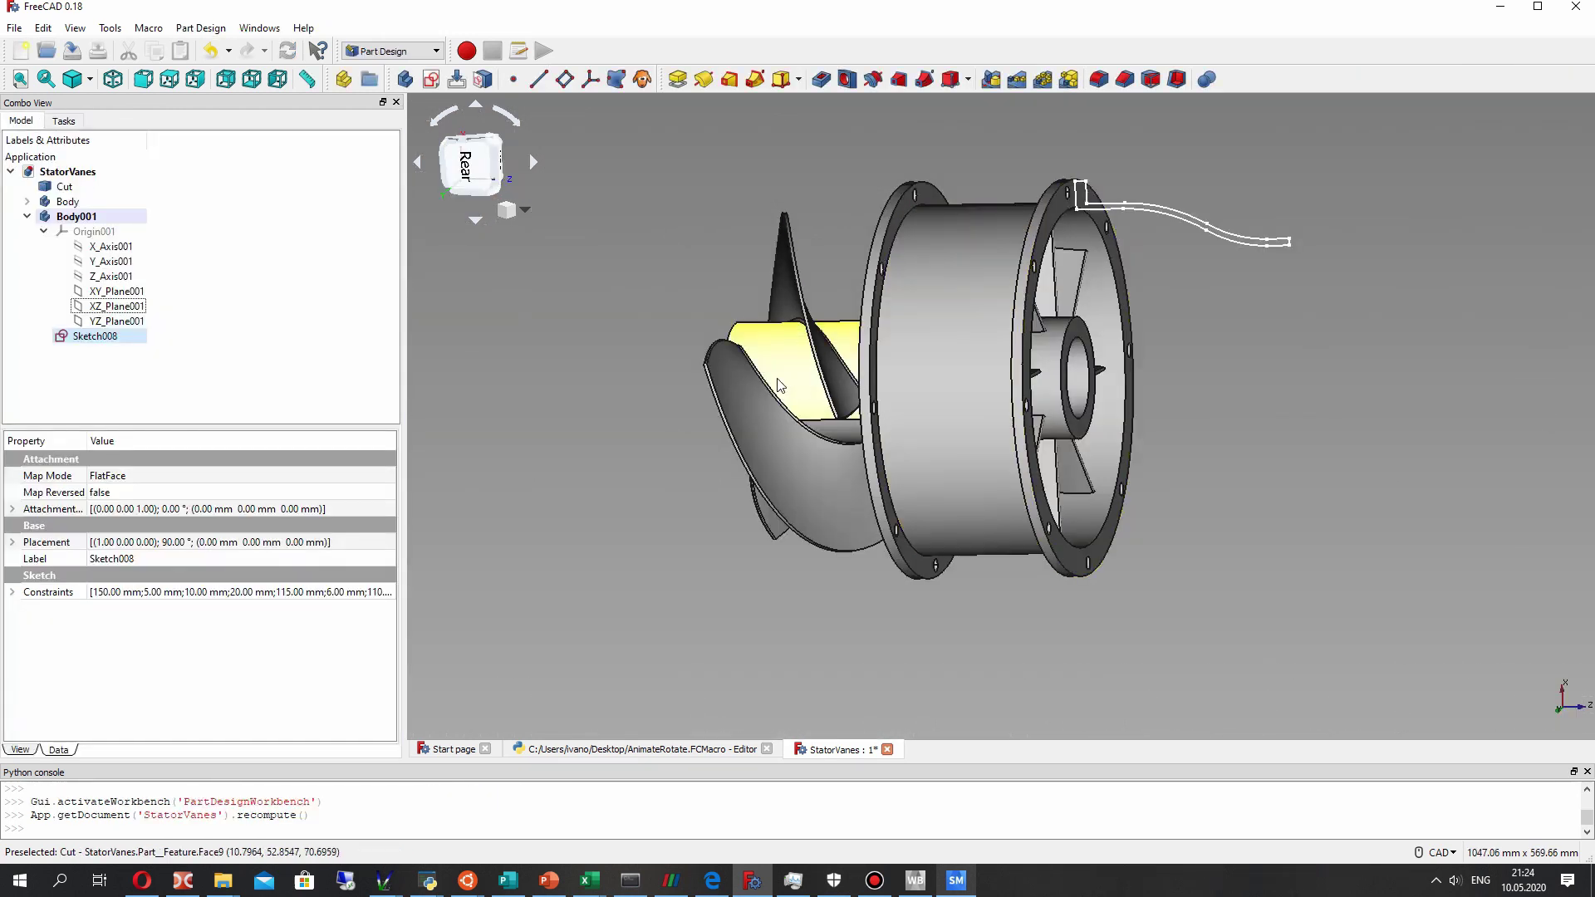
click(702, 79)
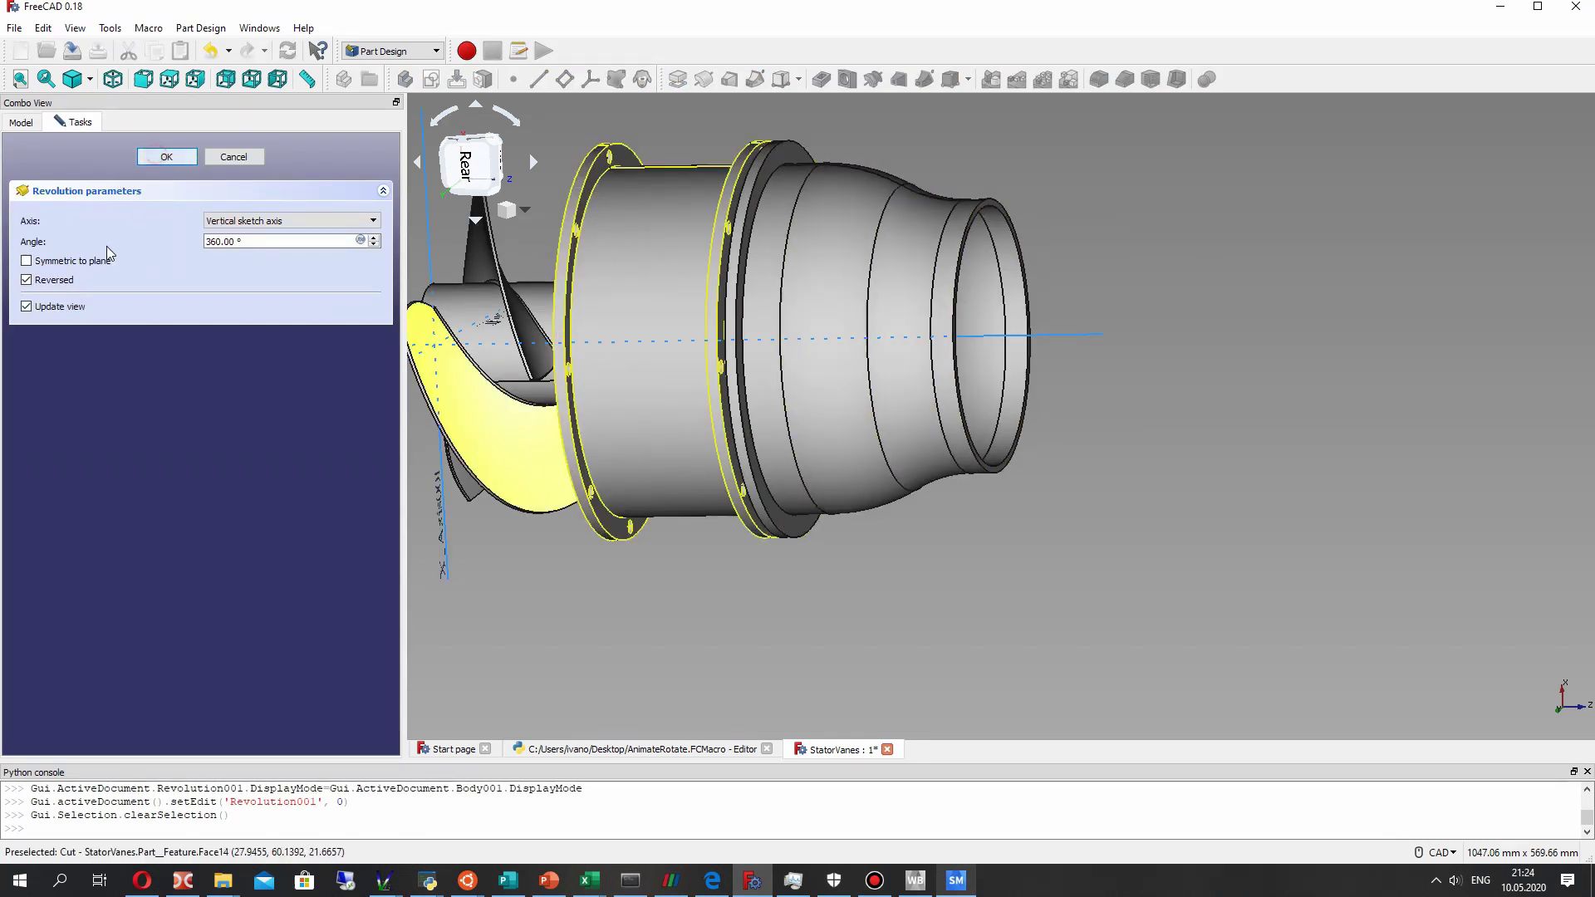
key(Return)
Set the new revolution's Refine property to true and deselect it.
click(98, 510)
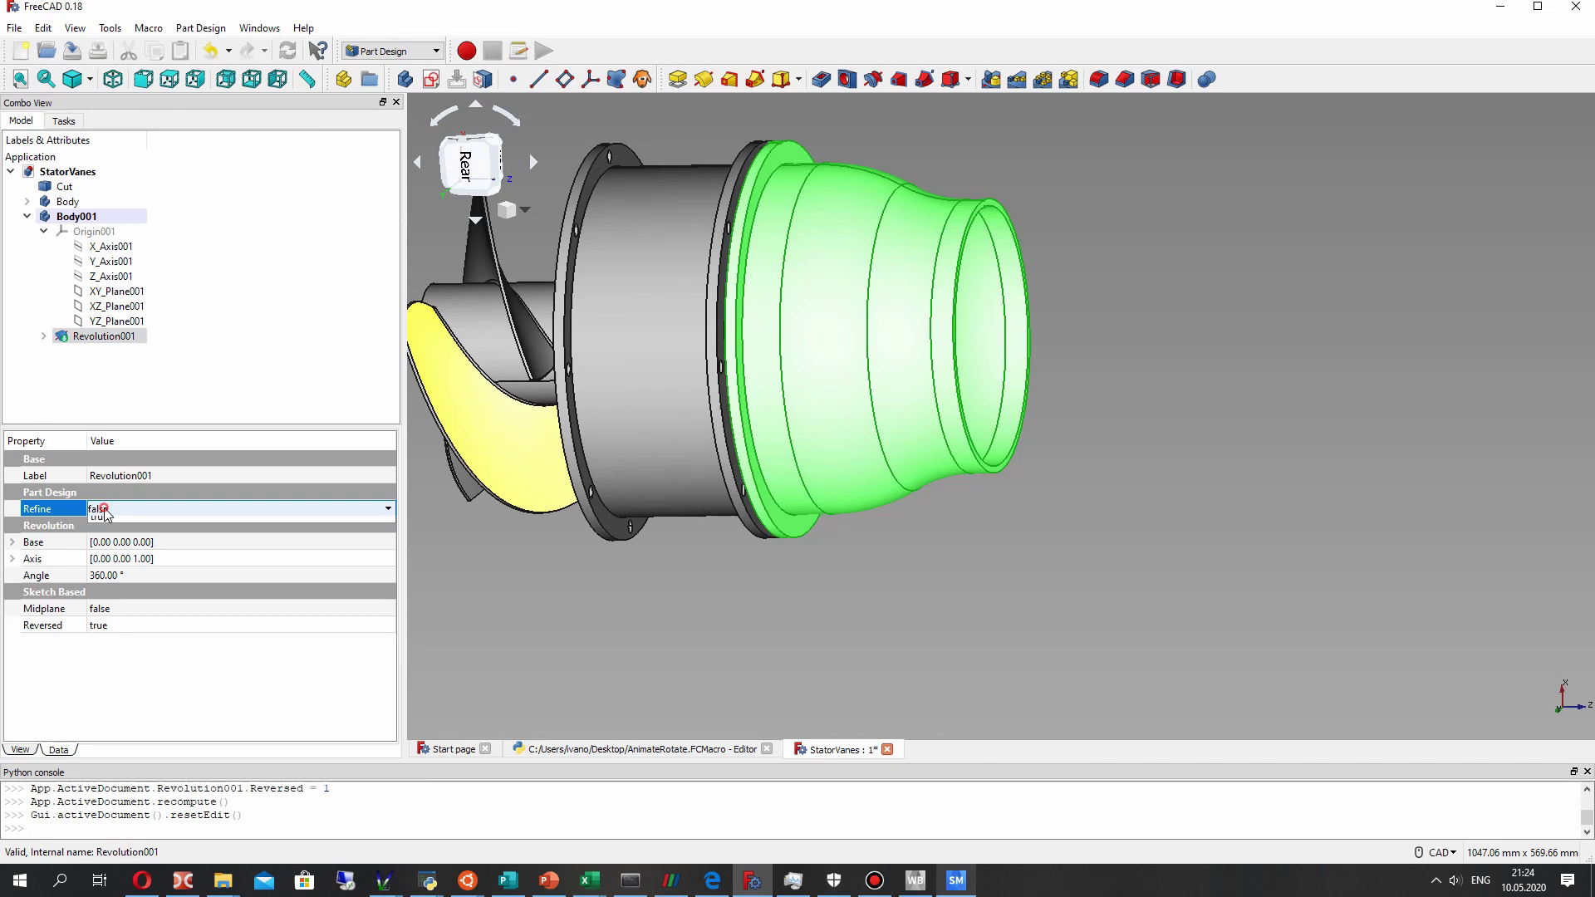
click(98, 510)
click(99, 542)
click(787, 620)
middle_drag(781, 426, 841, 365)
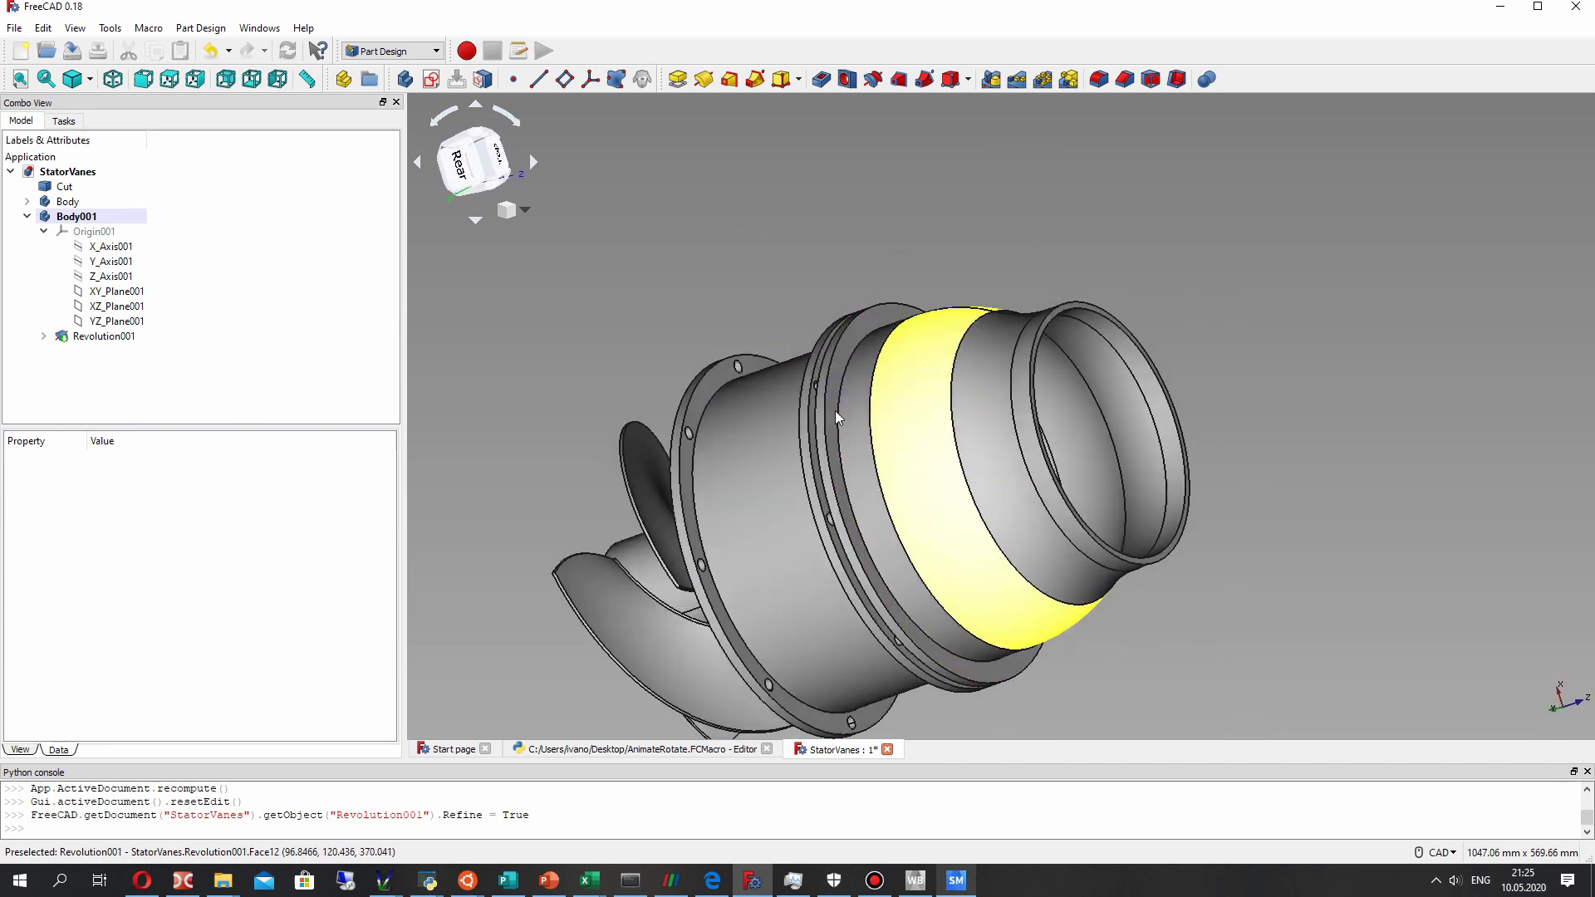
Start a new sketch on the nozzle flange's annular face and orient the view to Top.
middle_drag(830, 440, 818, 318)
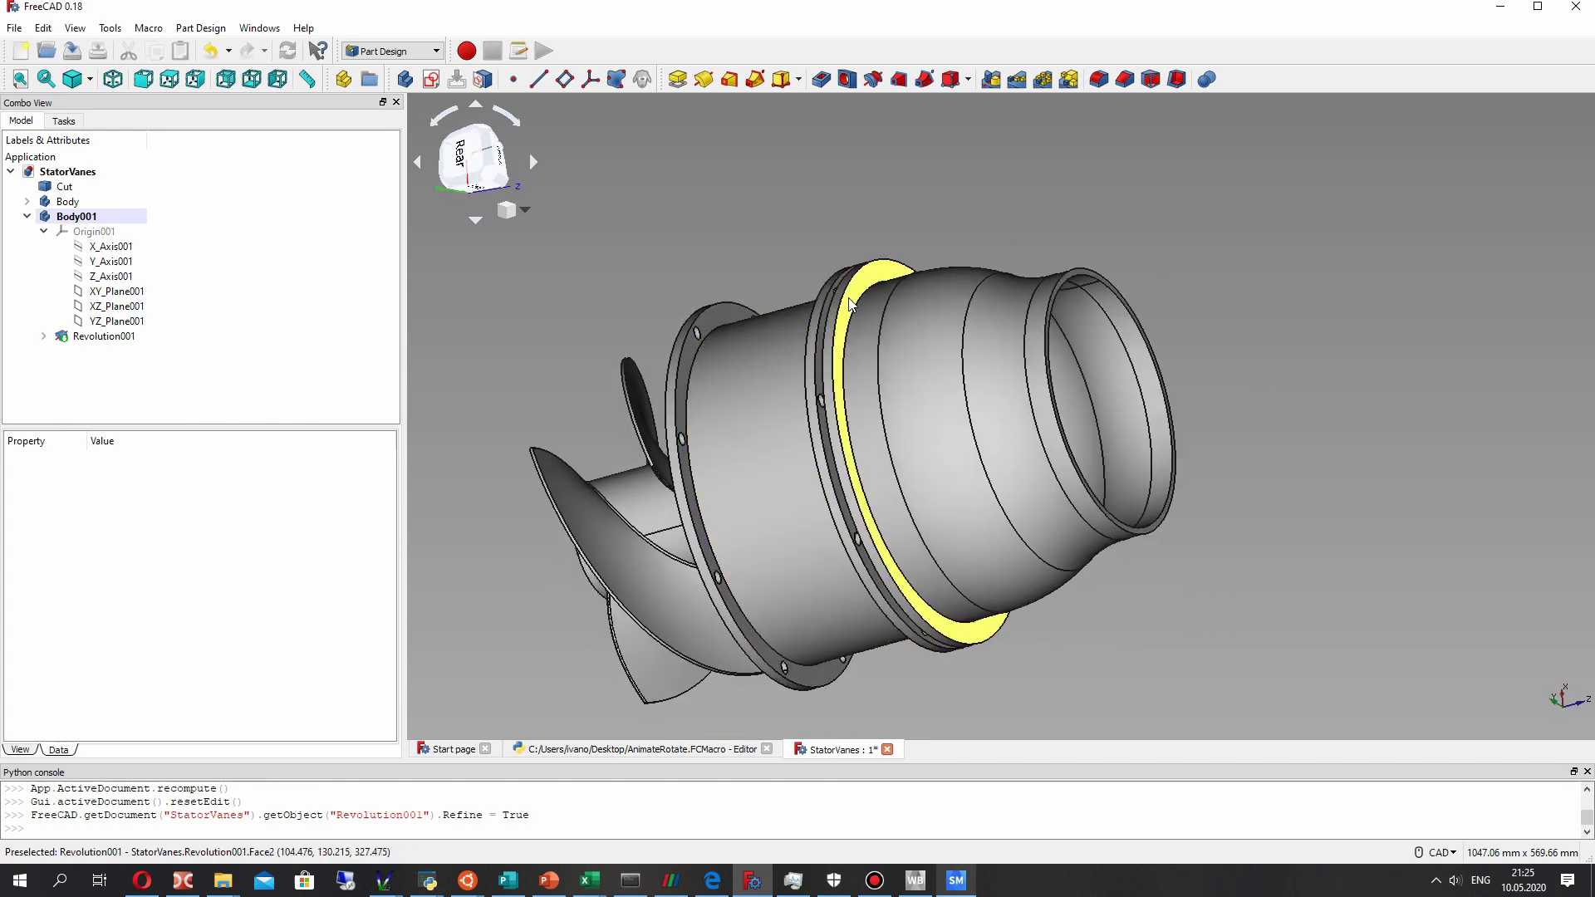
click(831, 299)
click(432, 79)
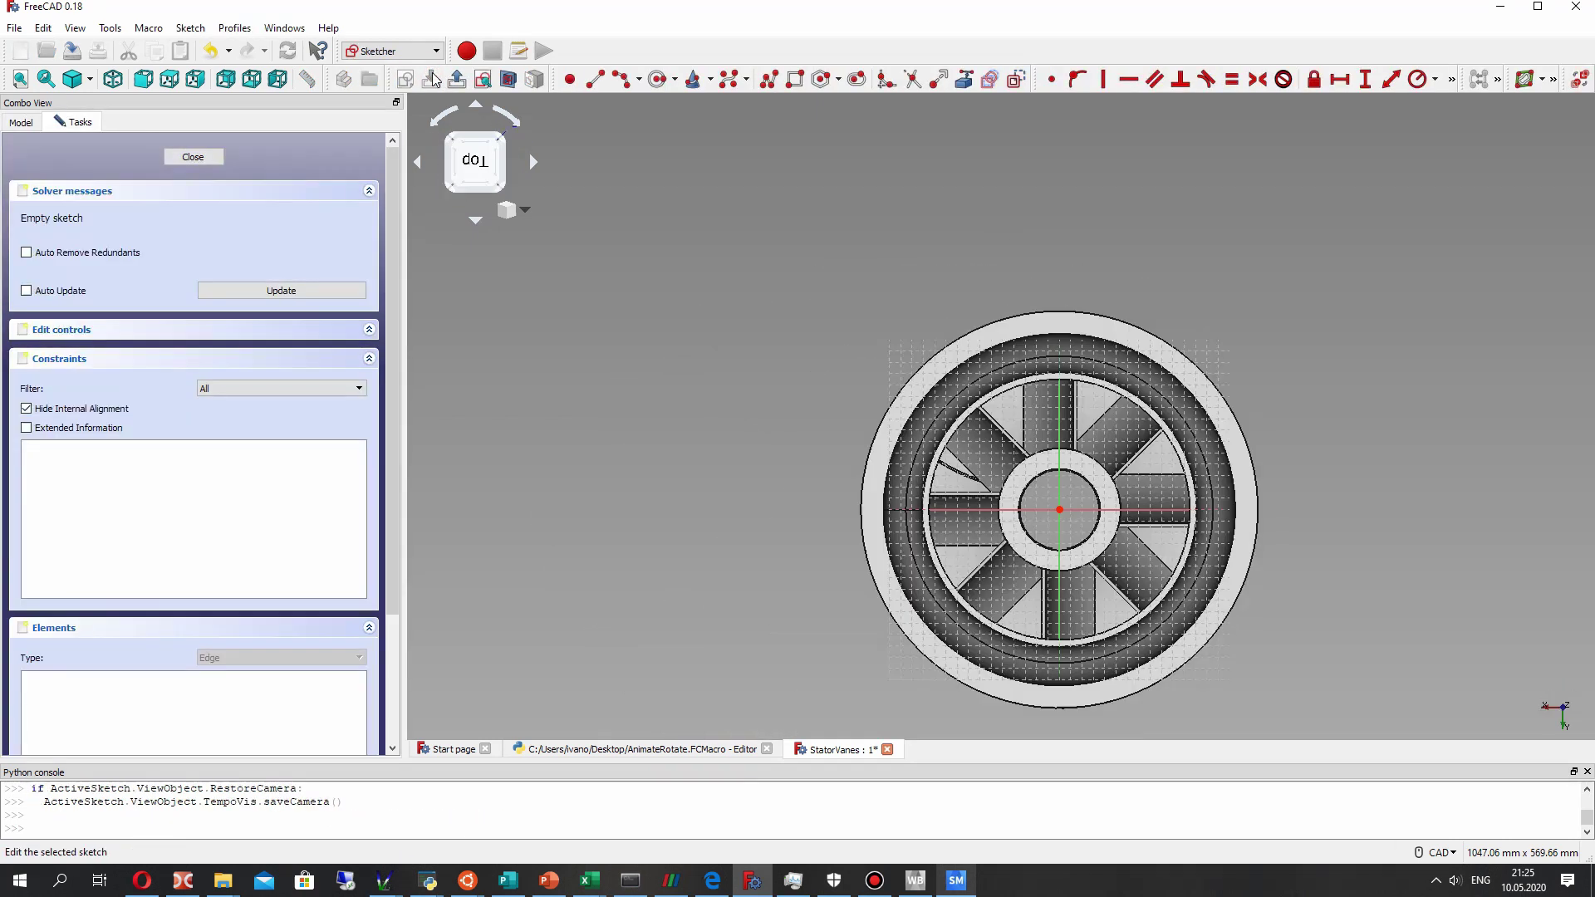
scroll(1039, 374, up, 2)
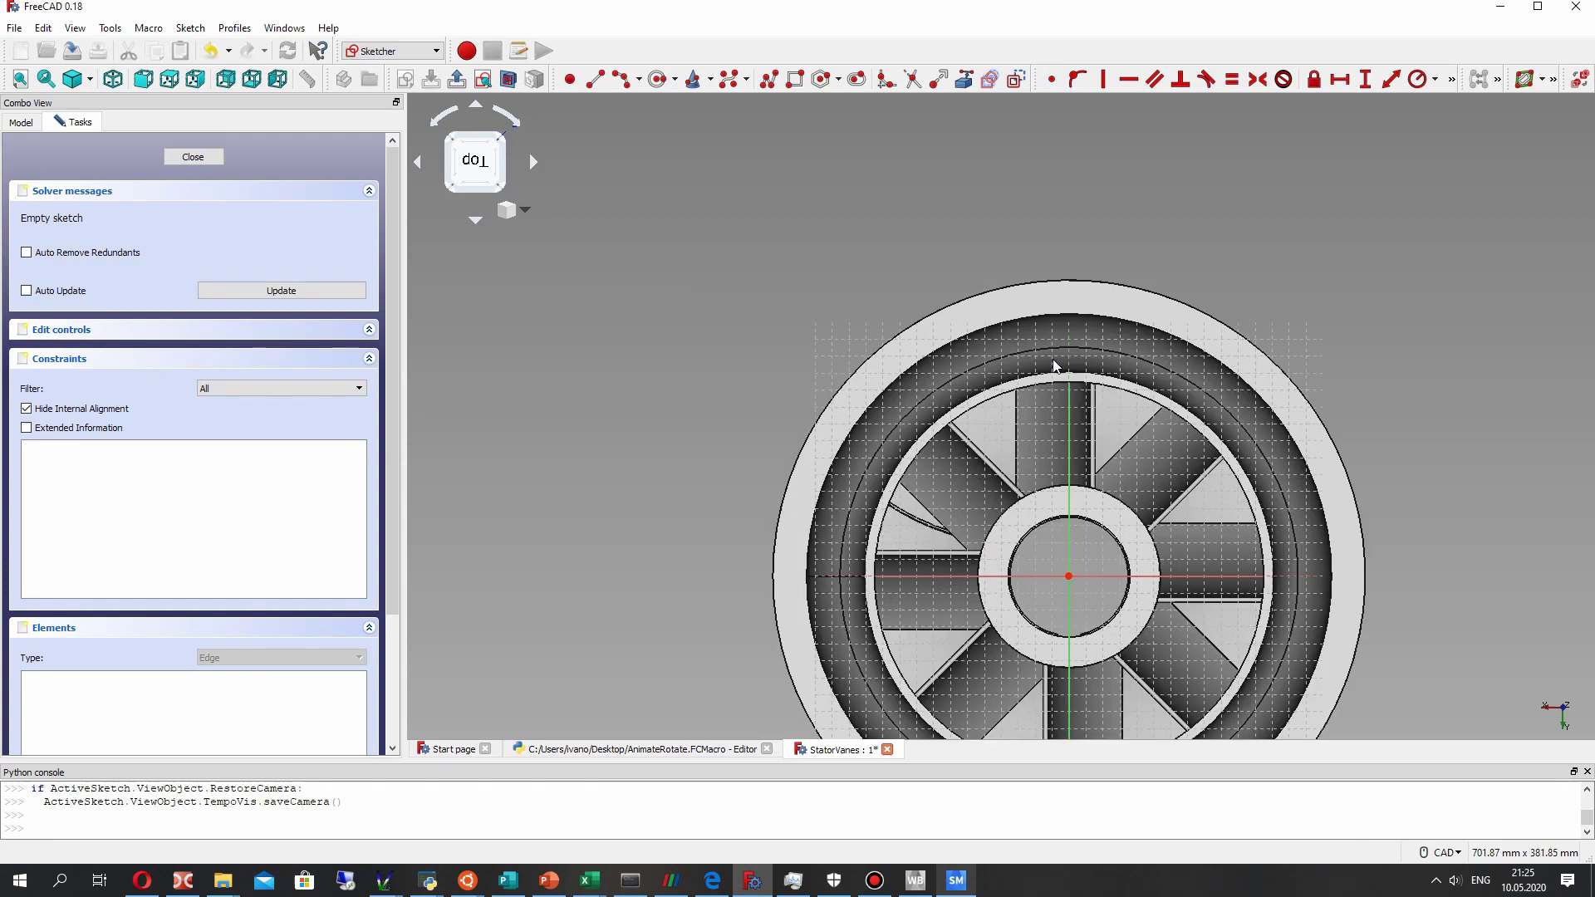
scroll(1036, 457, down, 2)
middle_drag(1035, 460, 1035, 471)
click(480, 175)
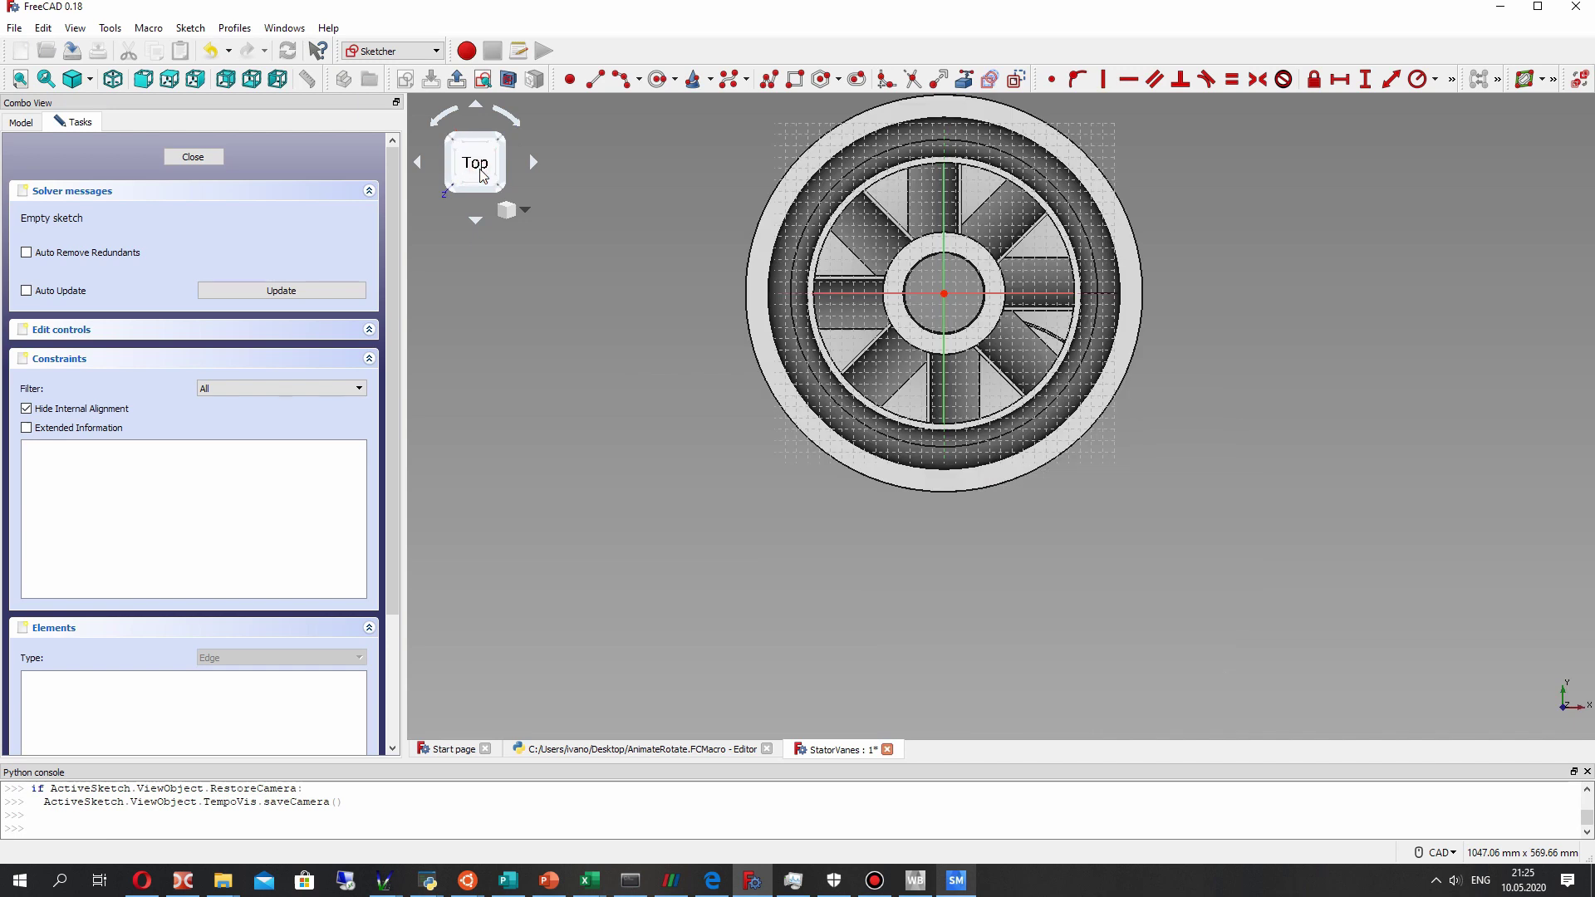
middle_drag(954, 259, 973, 387)
scroll(958, 305, down, 2)
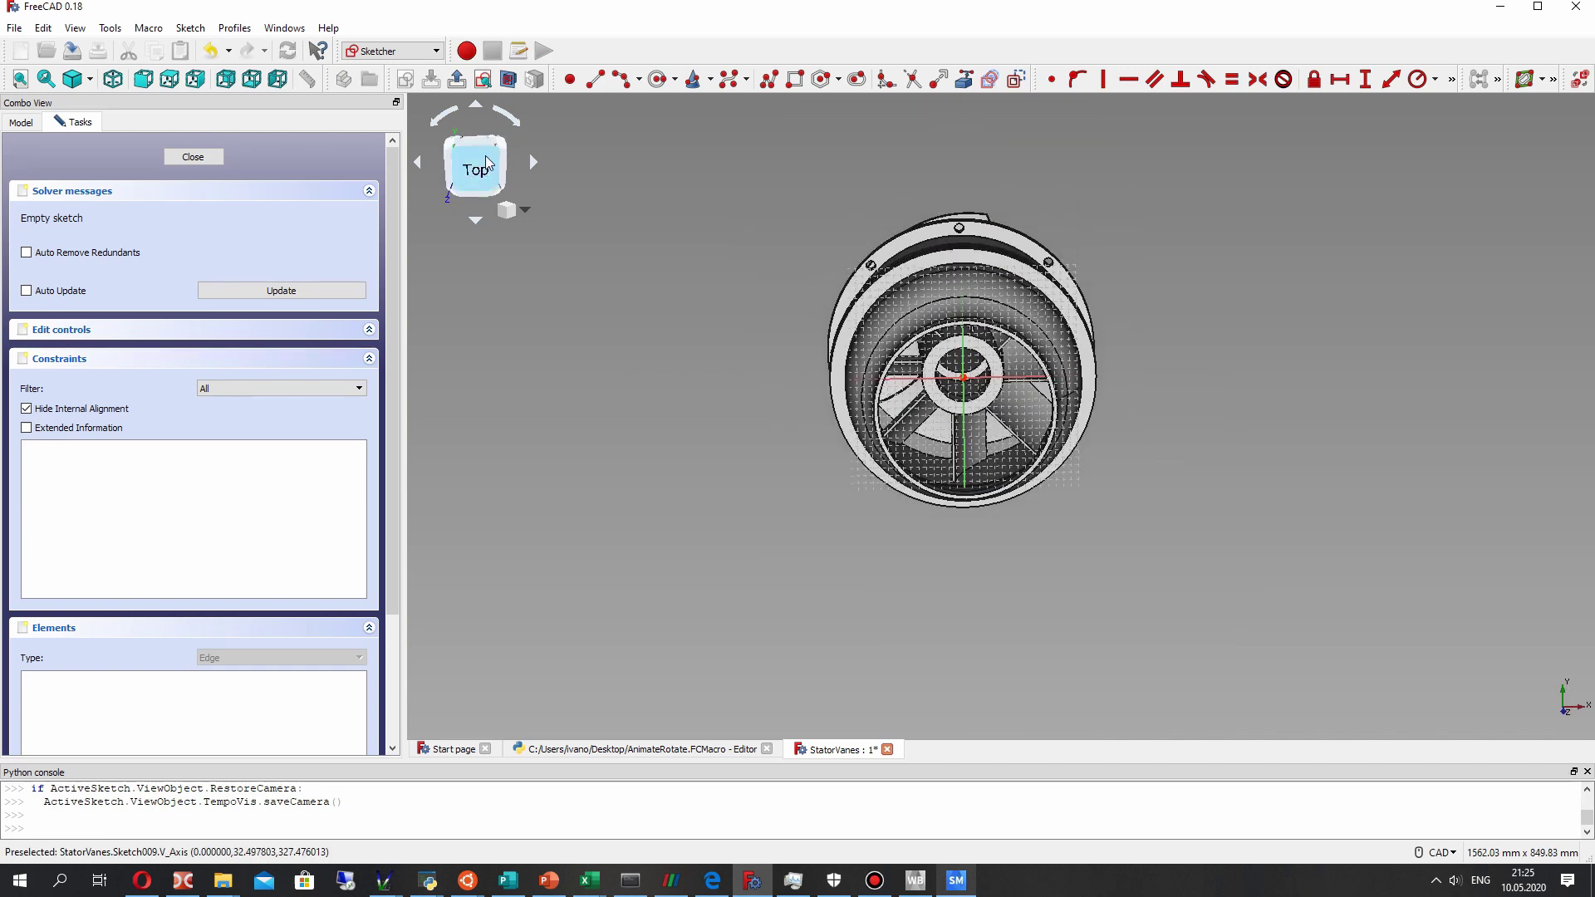
click(489, 159)
scroll(972, 262, up, 3)
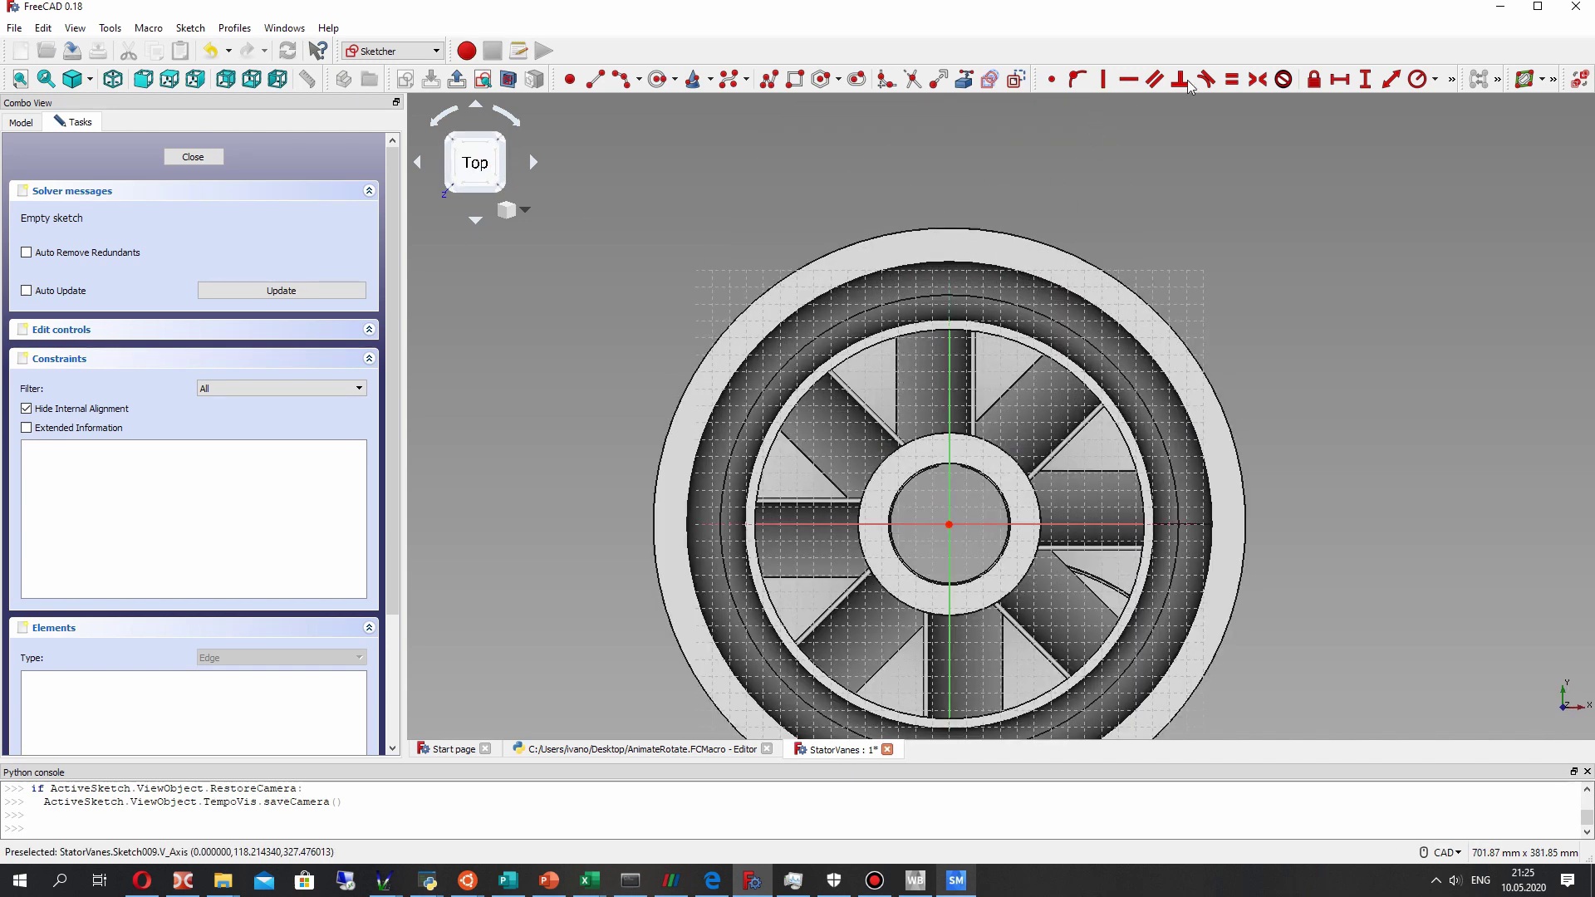
Draw a circle on the flange ring beside the vertical axis and constrain its radius to 6 mm.
click(656, 81)
click(949, 249)
click(952, 236)
middle_drag(949, 250, 939, 272)
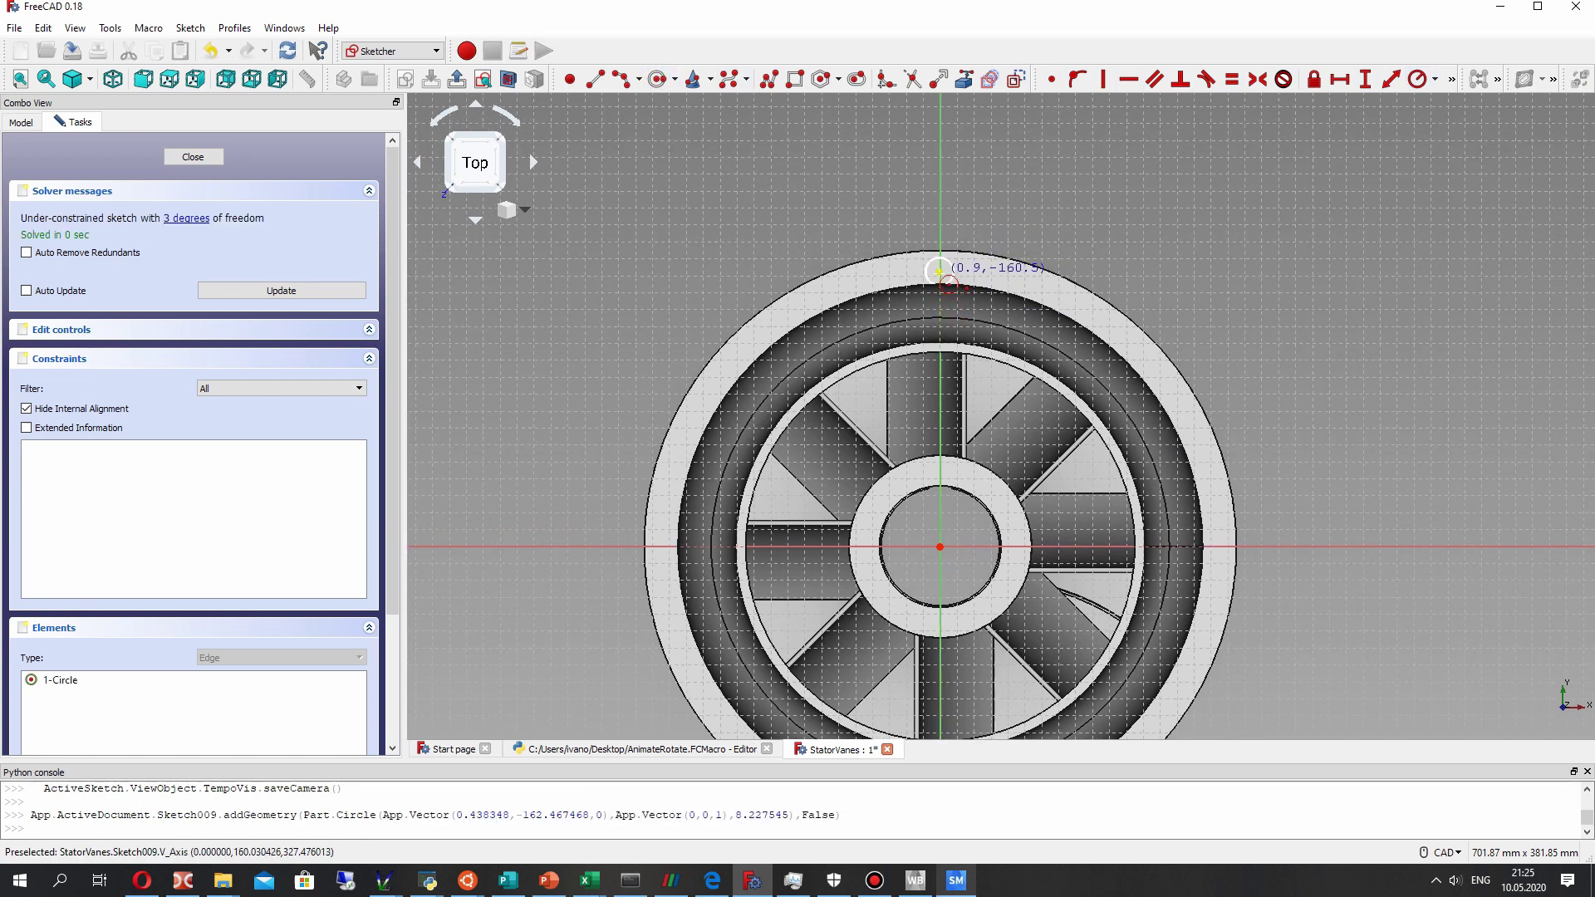
click(1417, 81)
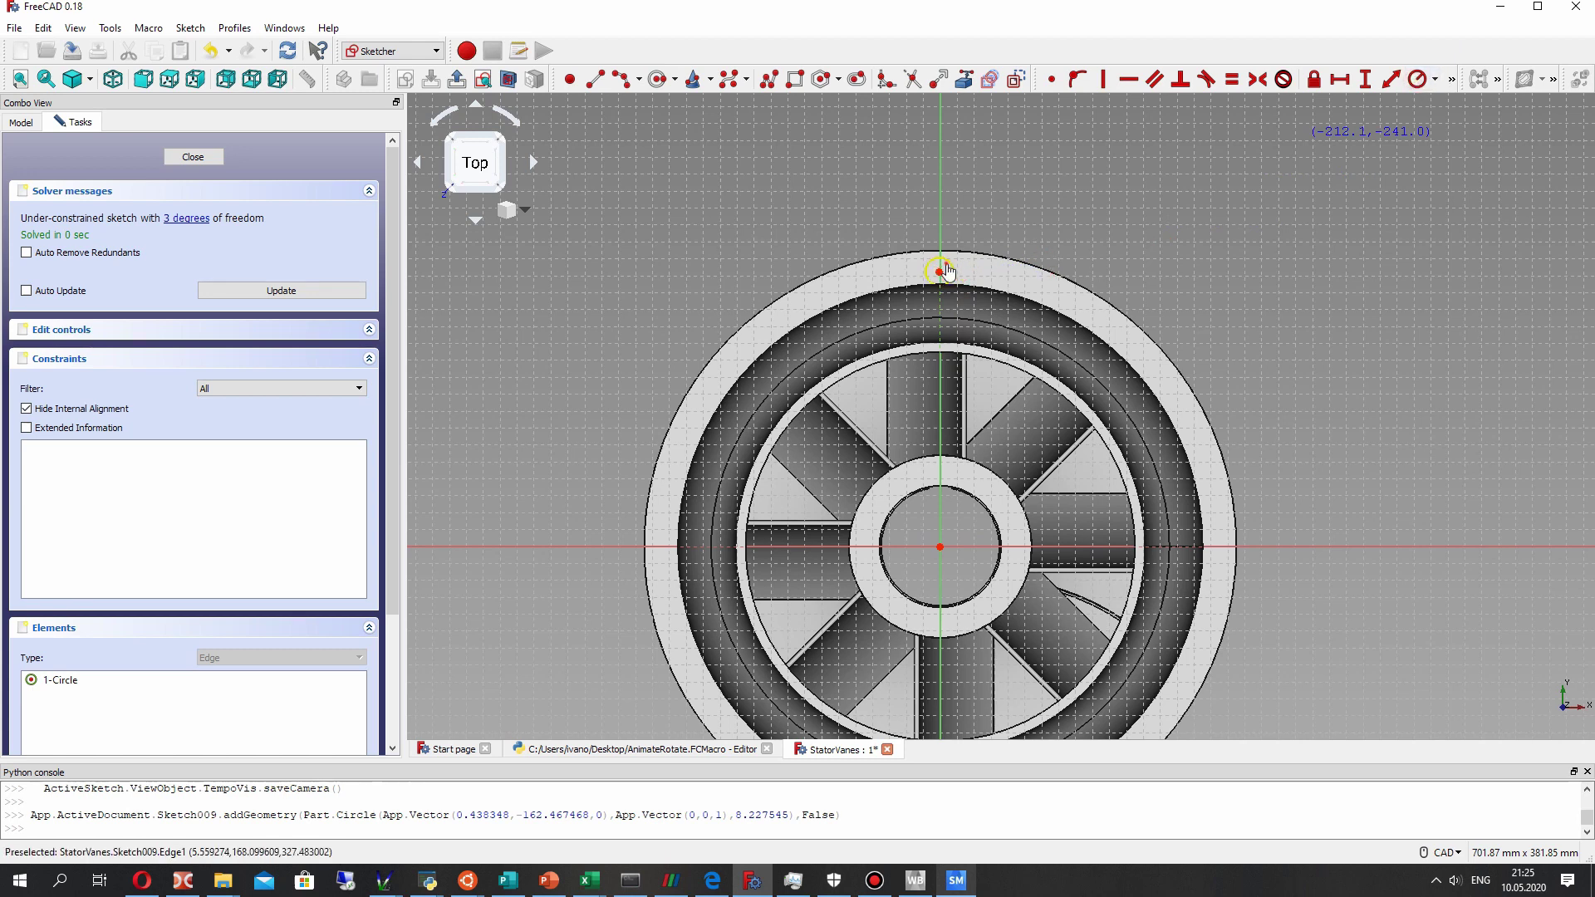
click(947, 271)
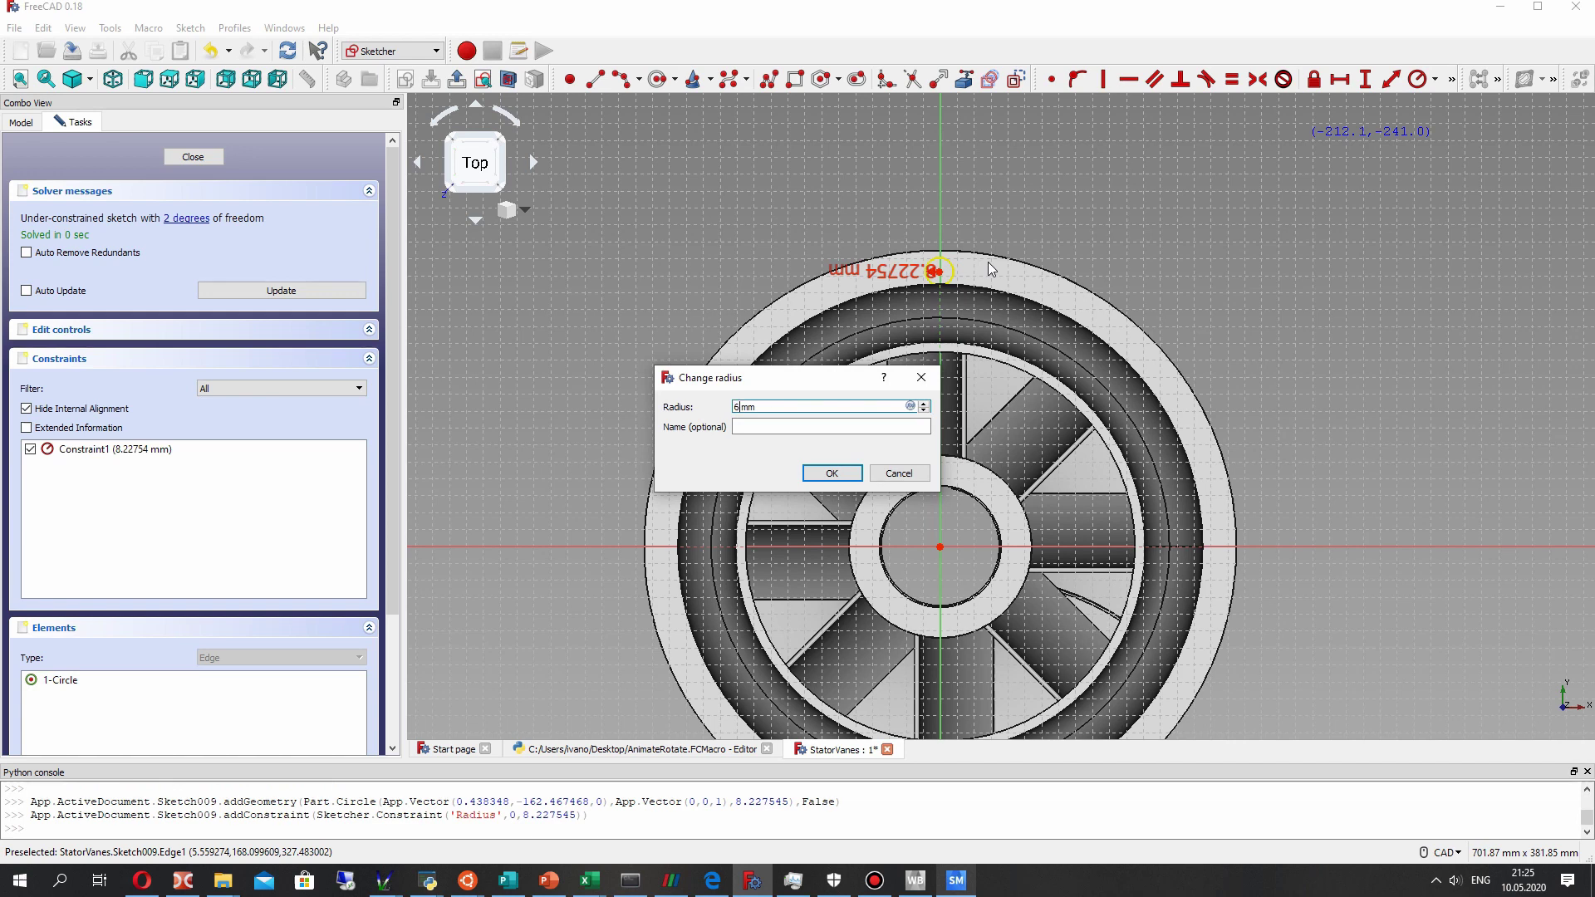
text(6)
key(Return)
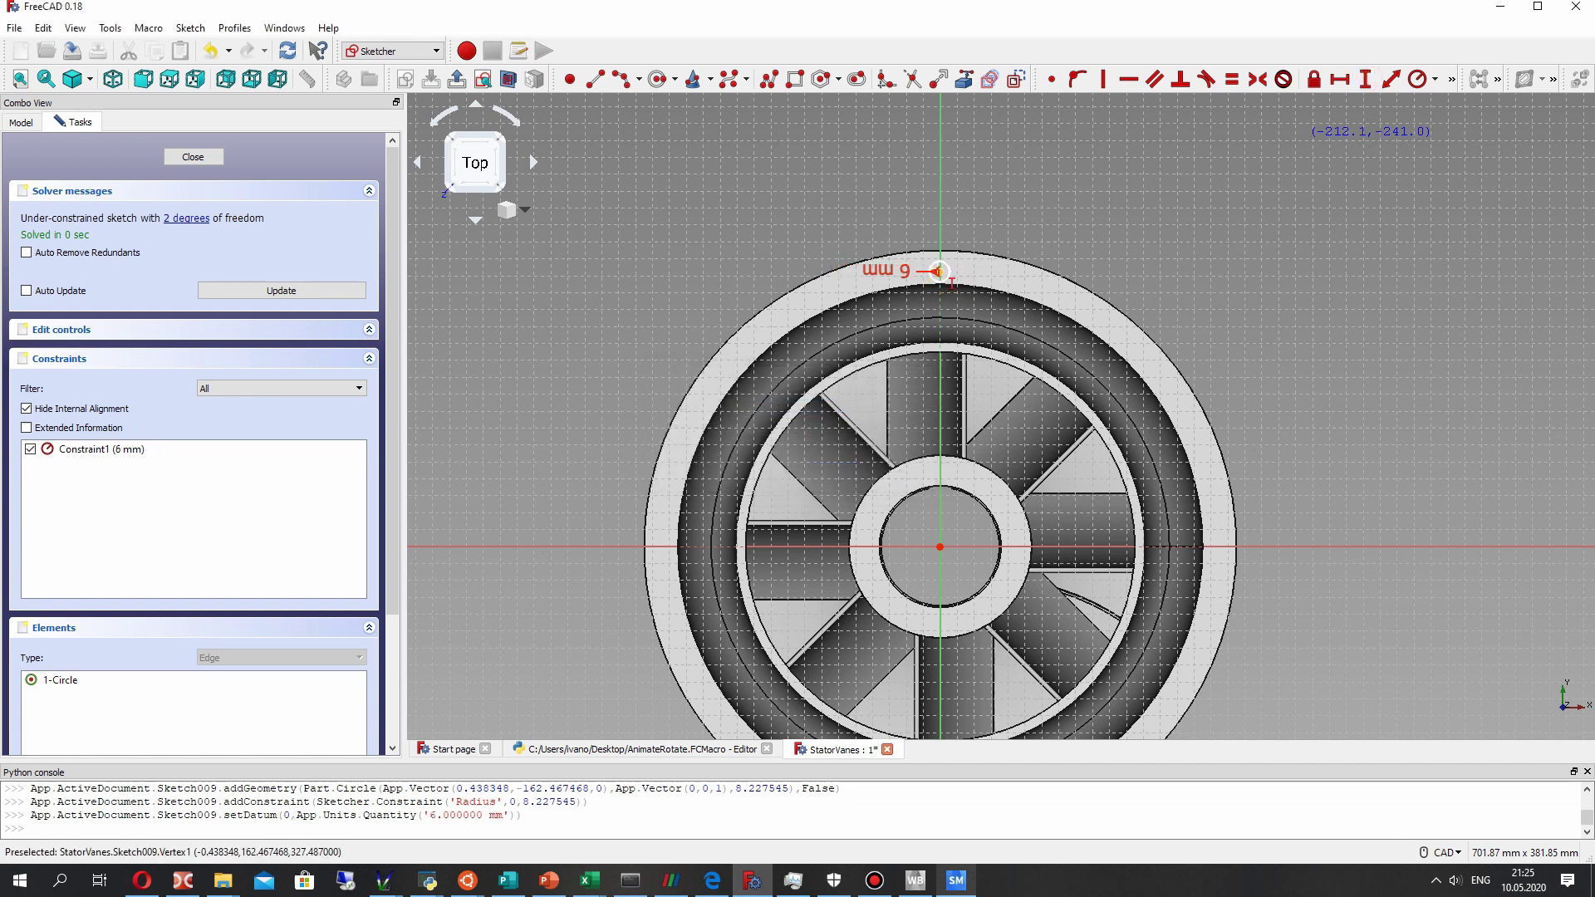
Constrain the circle's centre to a vertical distance of 165 mm from the origin and close the sketch.
click(939, 546)
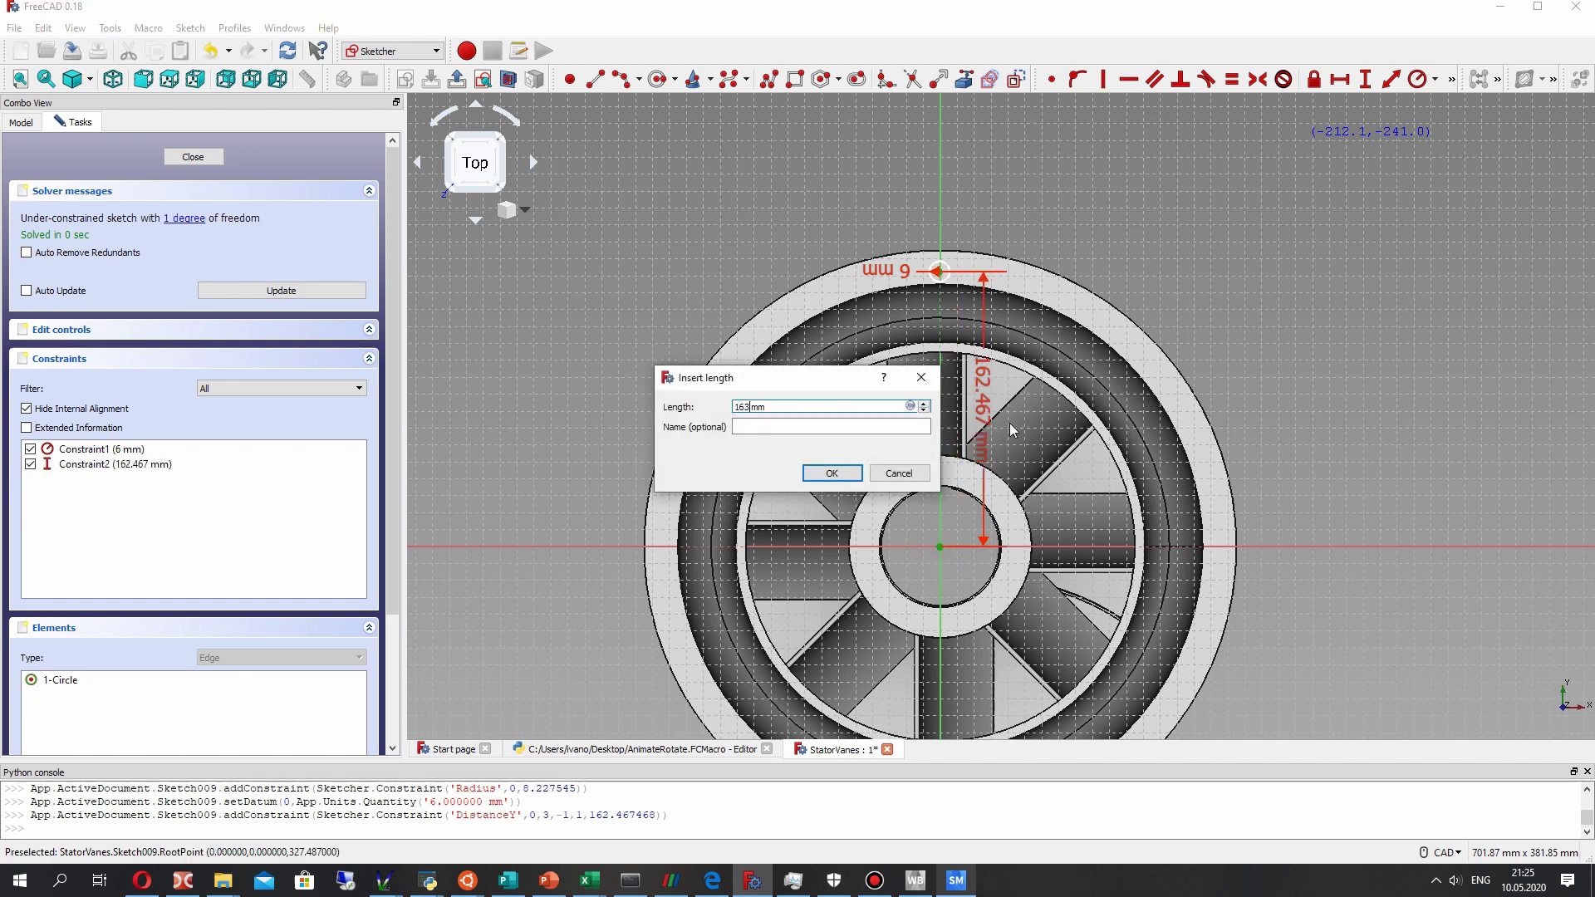
key(Return)
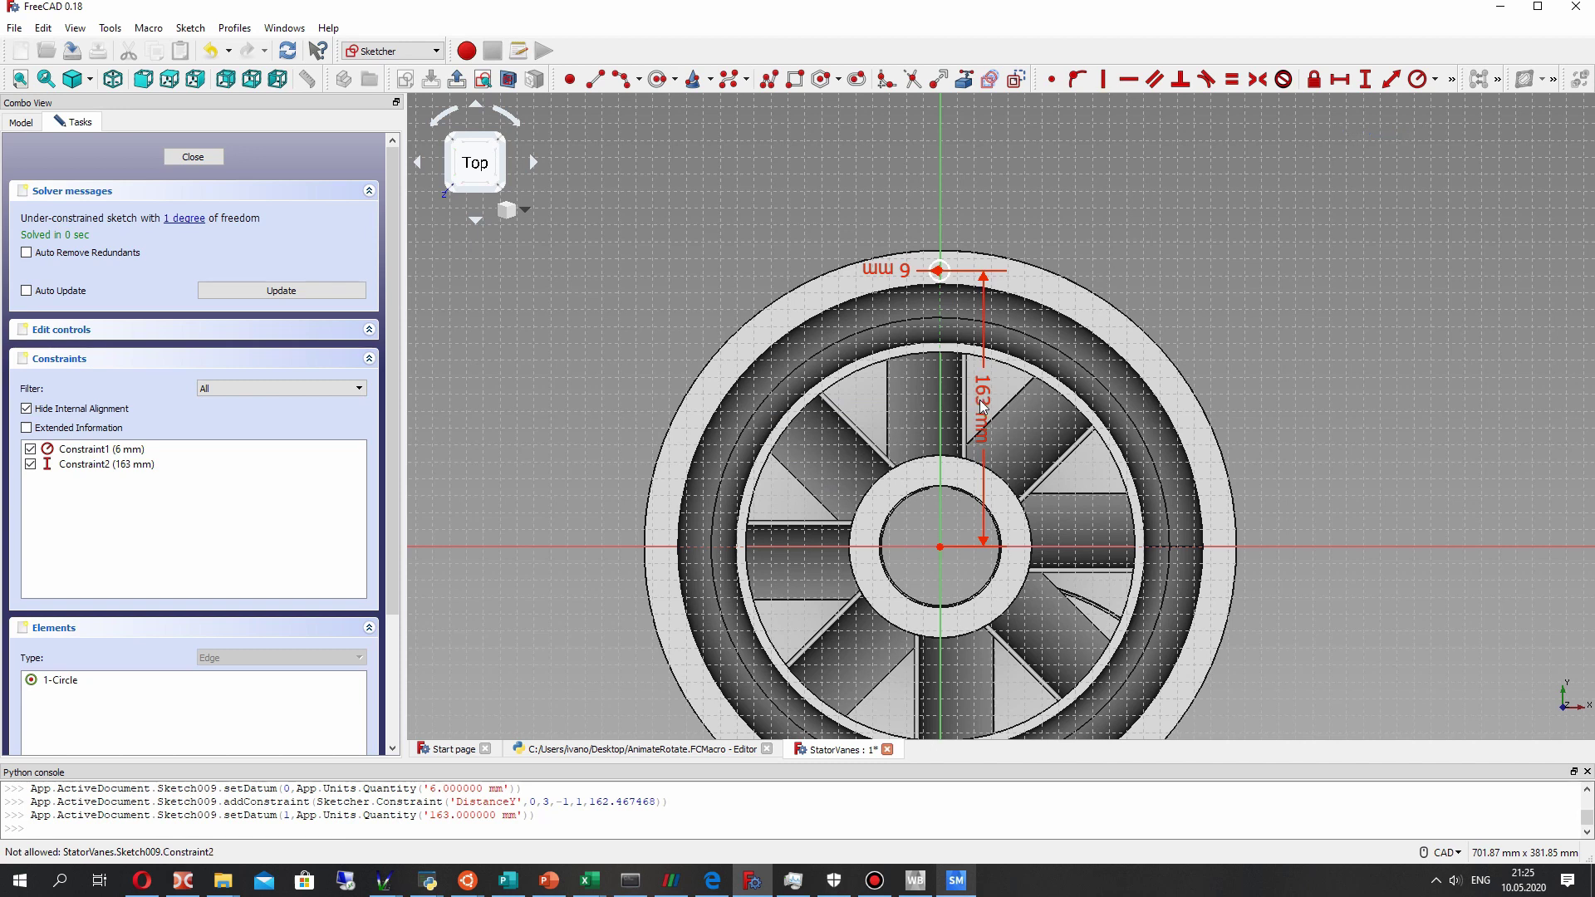
double_click(982, 407)
text(165)
key(Return)
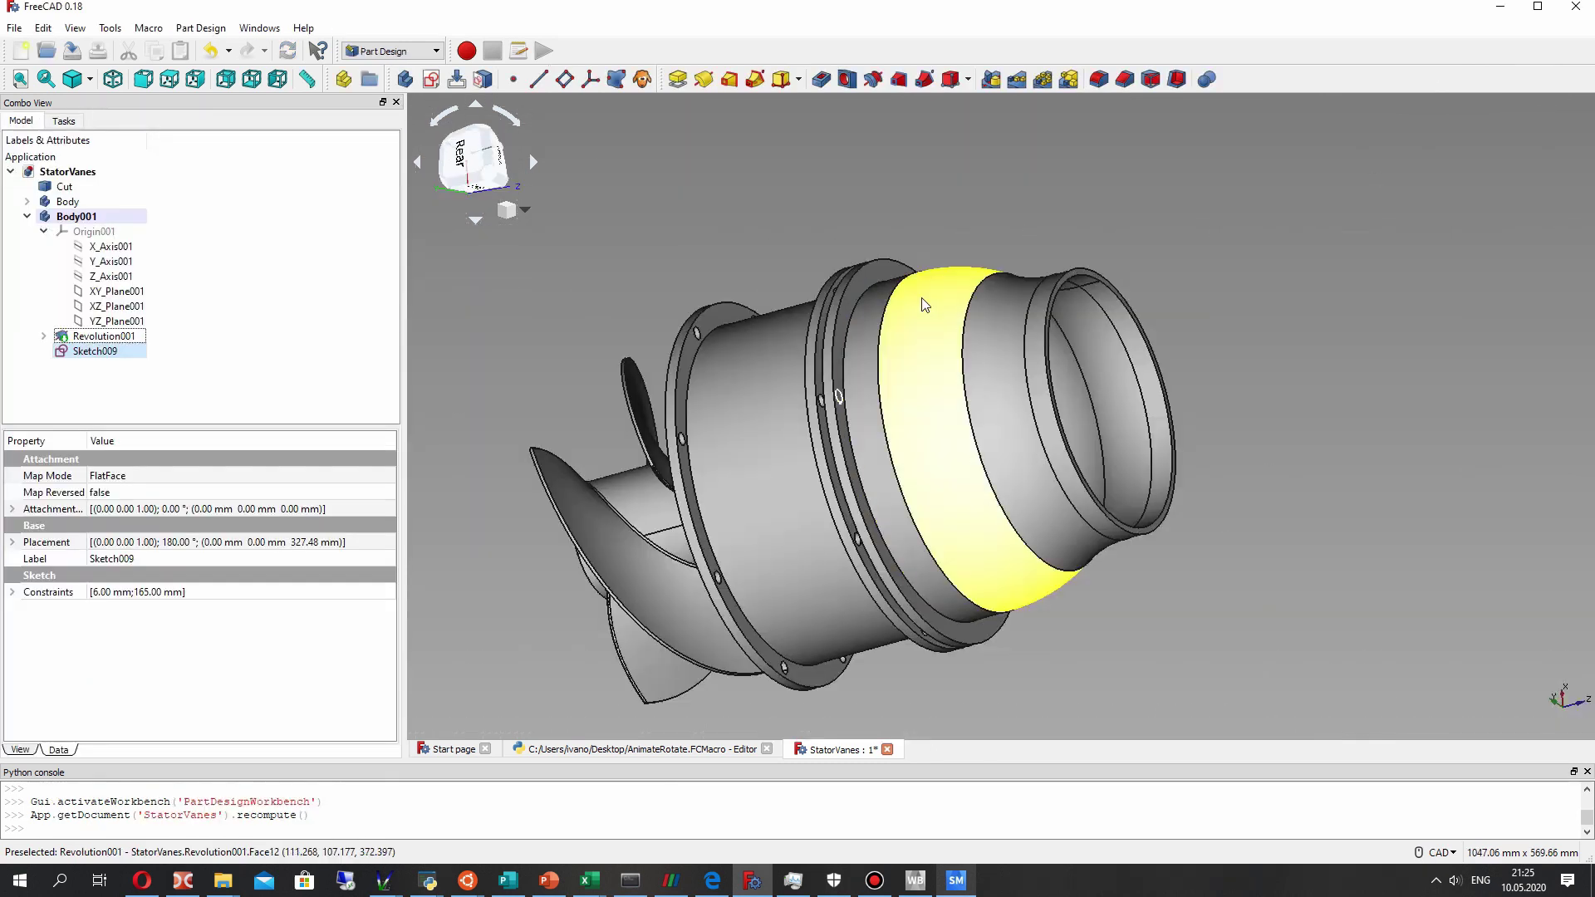
Find the housing flange's hole pocket in the first body, check its parameters, and cancel without changes.
mouse_move(786, 349)
middle_down()
mouse_move(864, 331)
mouse_move(901, 345)
middle_up()
scroll(928, 370, up, 4)
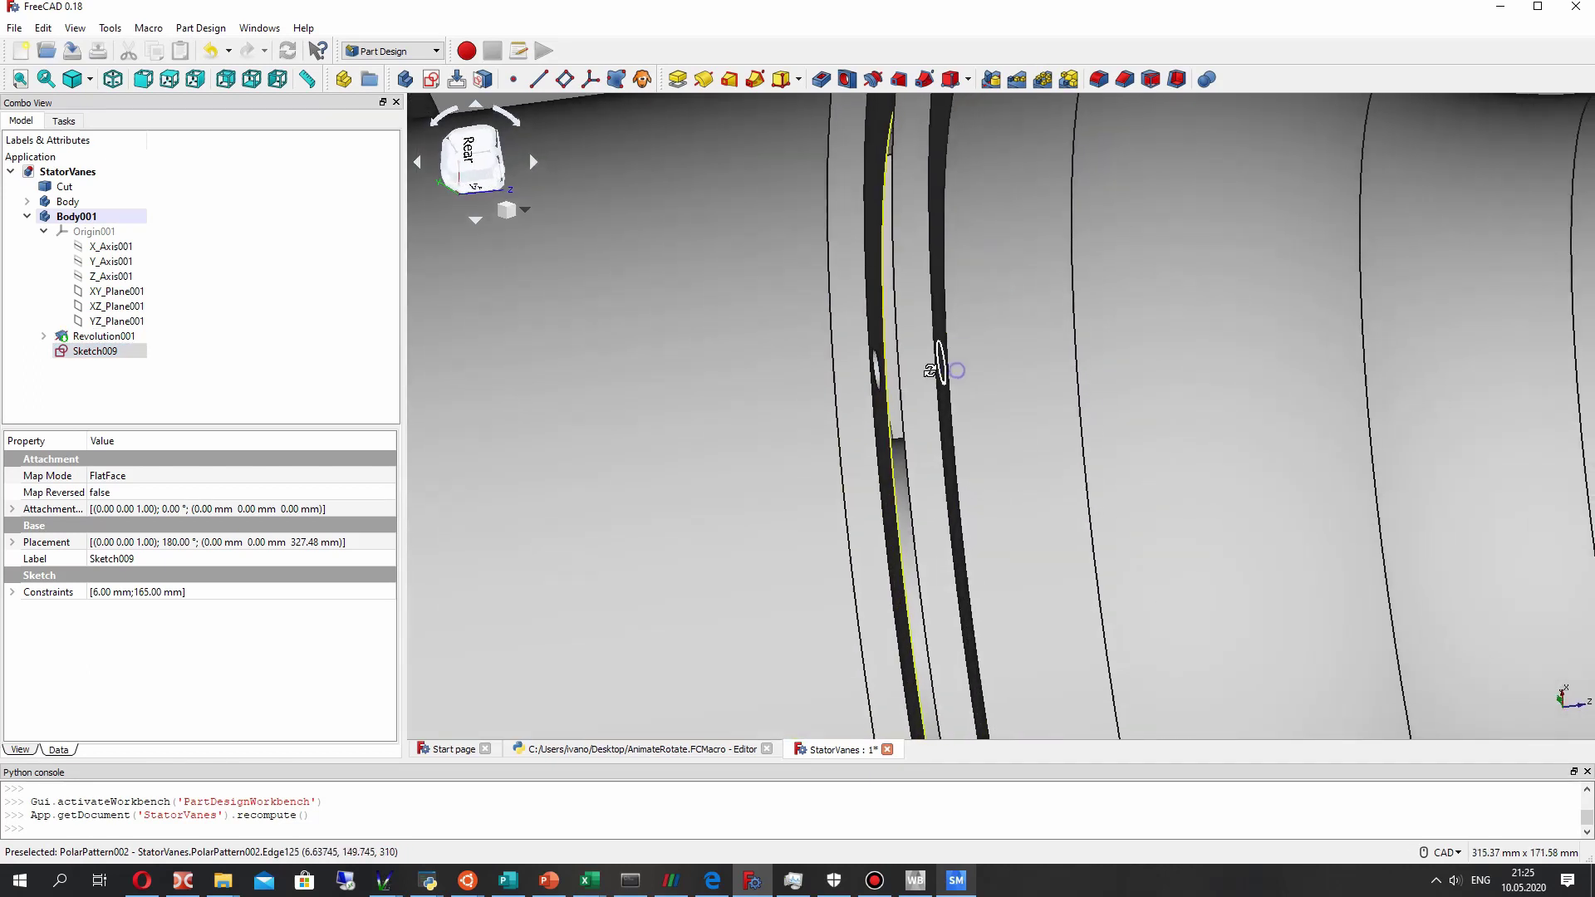
click(663, 442)
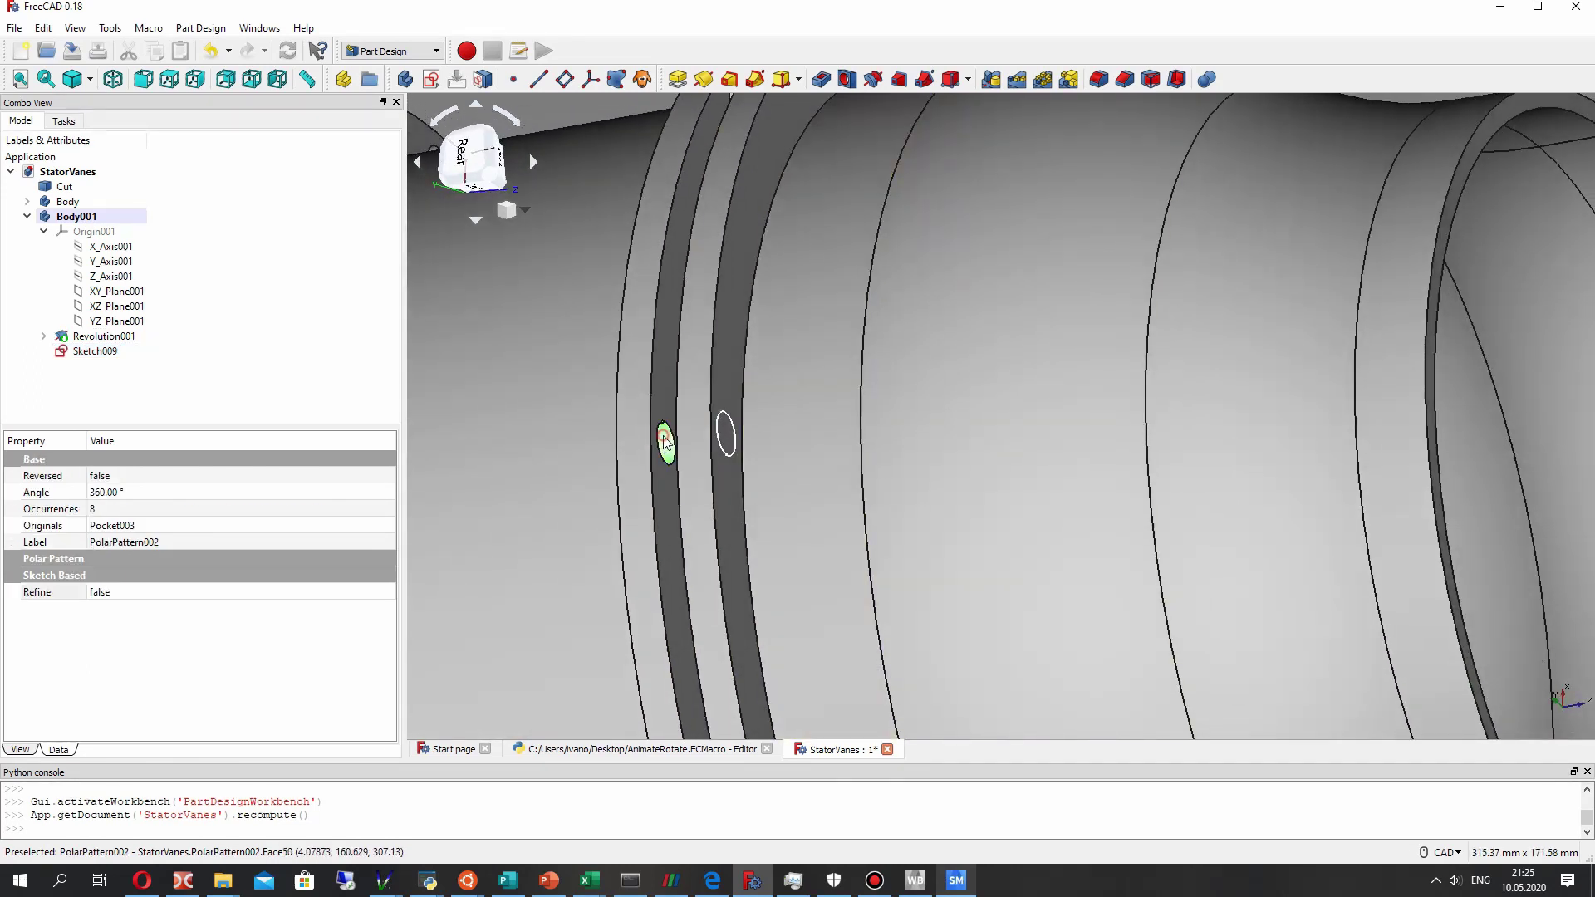
click(29, 201)
scroll(130, 312, down, 3)
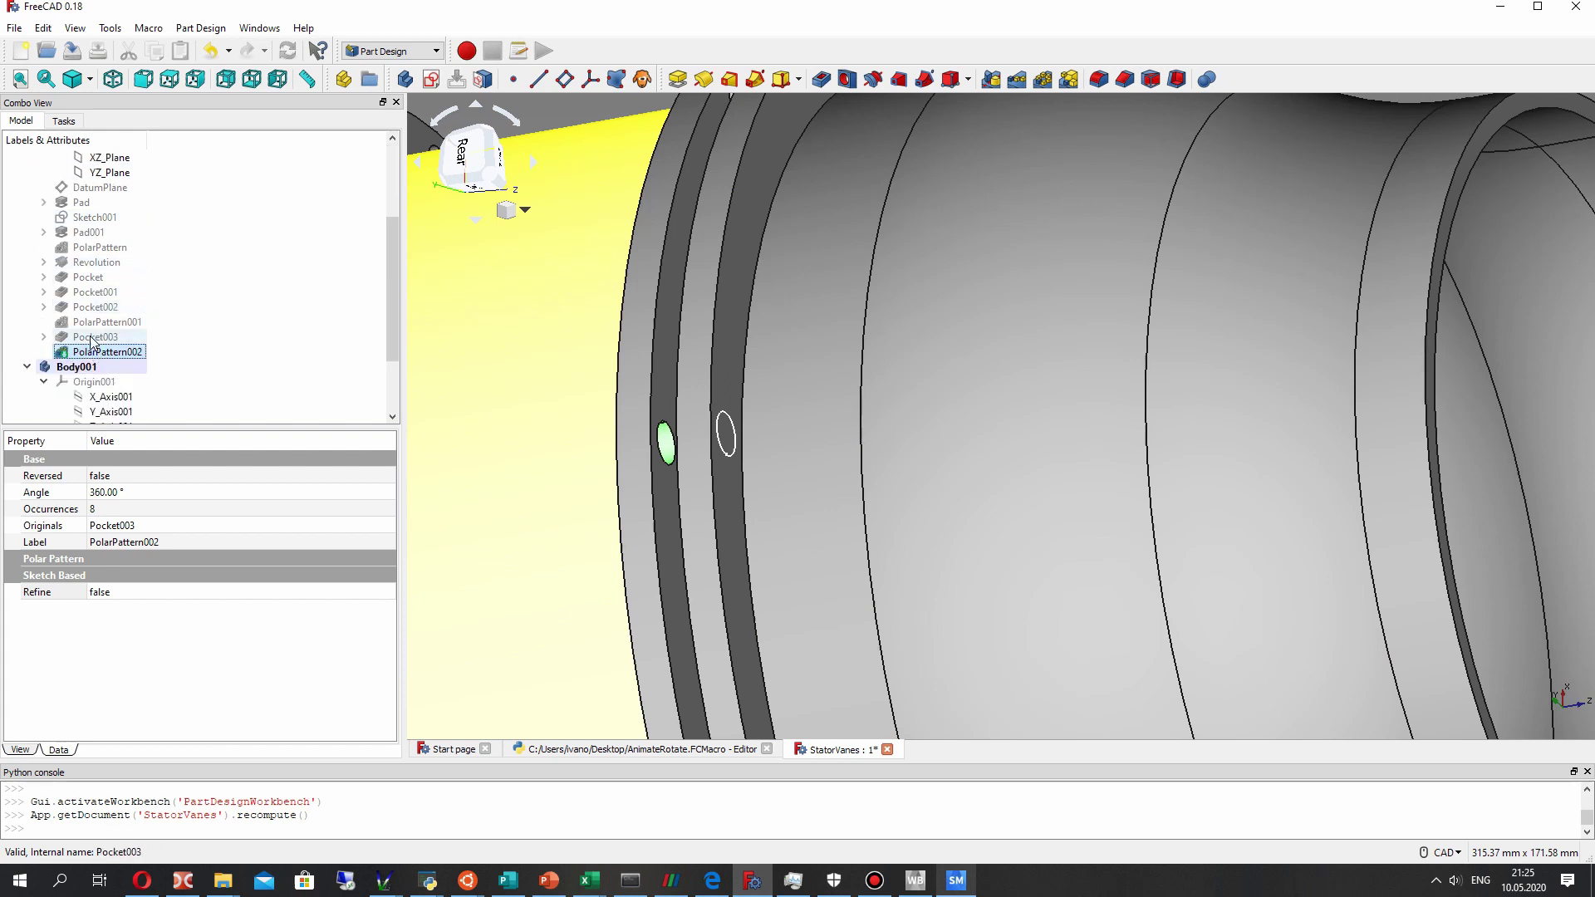
click(93, 337)
click(98, 352)
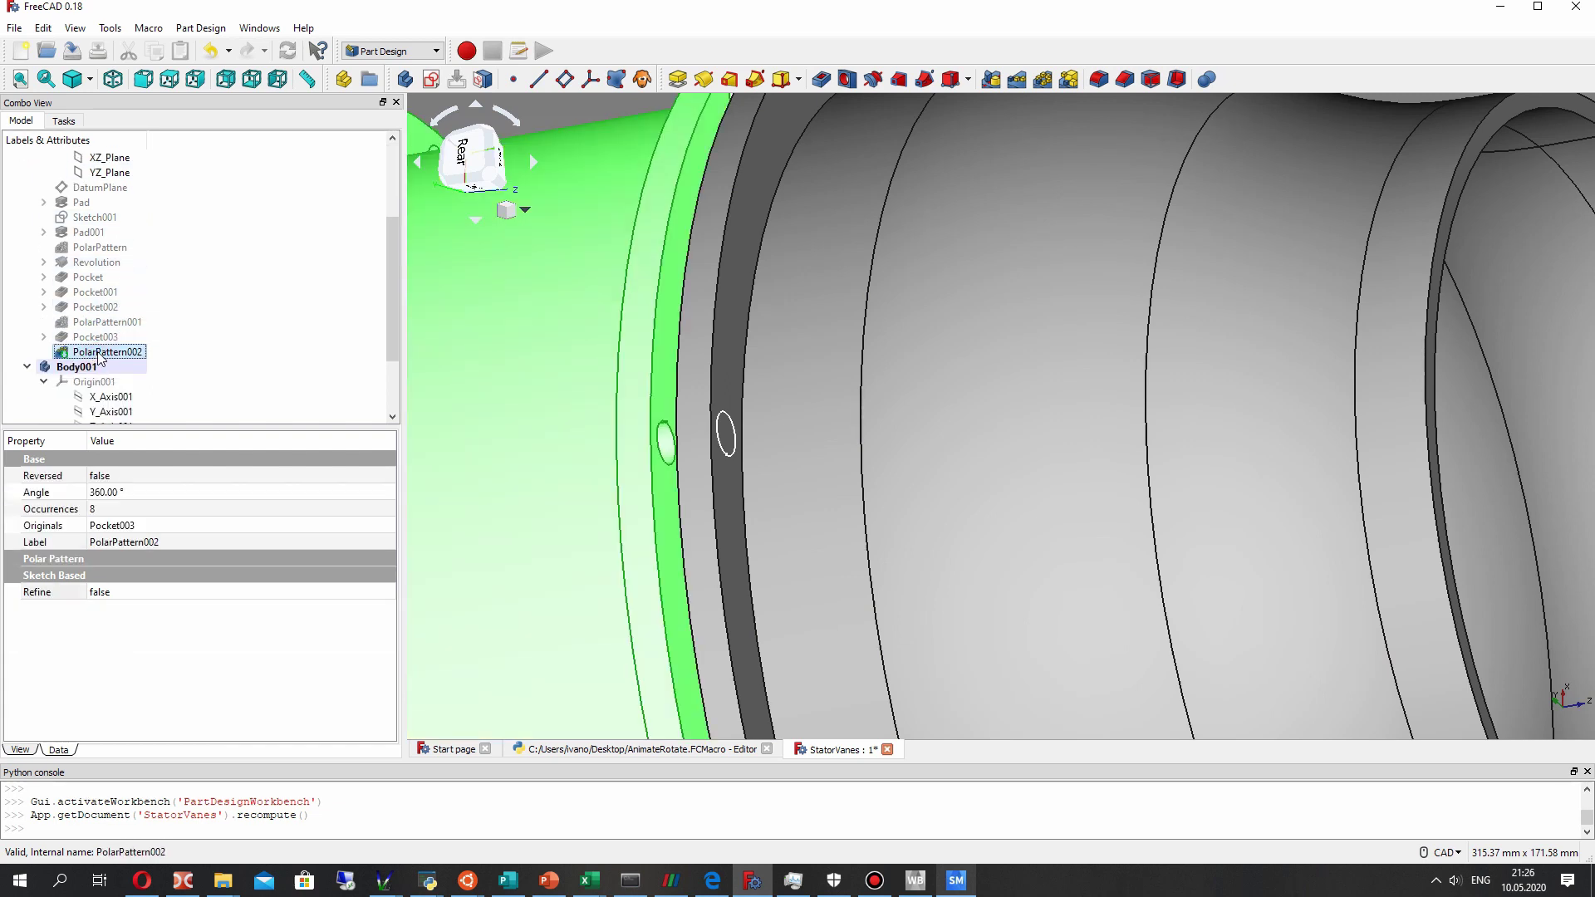
right_click(98, 352)
right_click(93, 336)
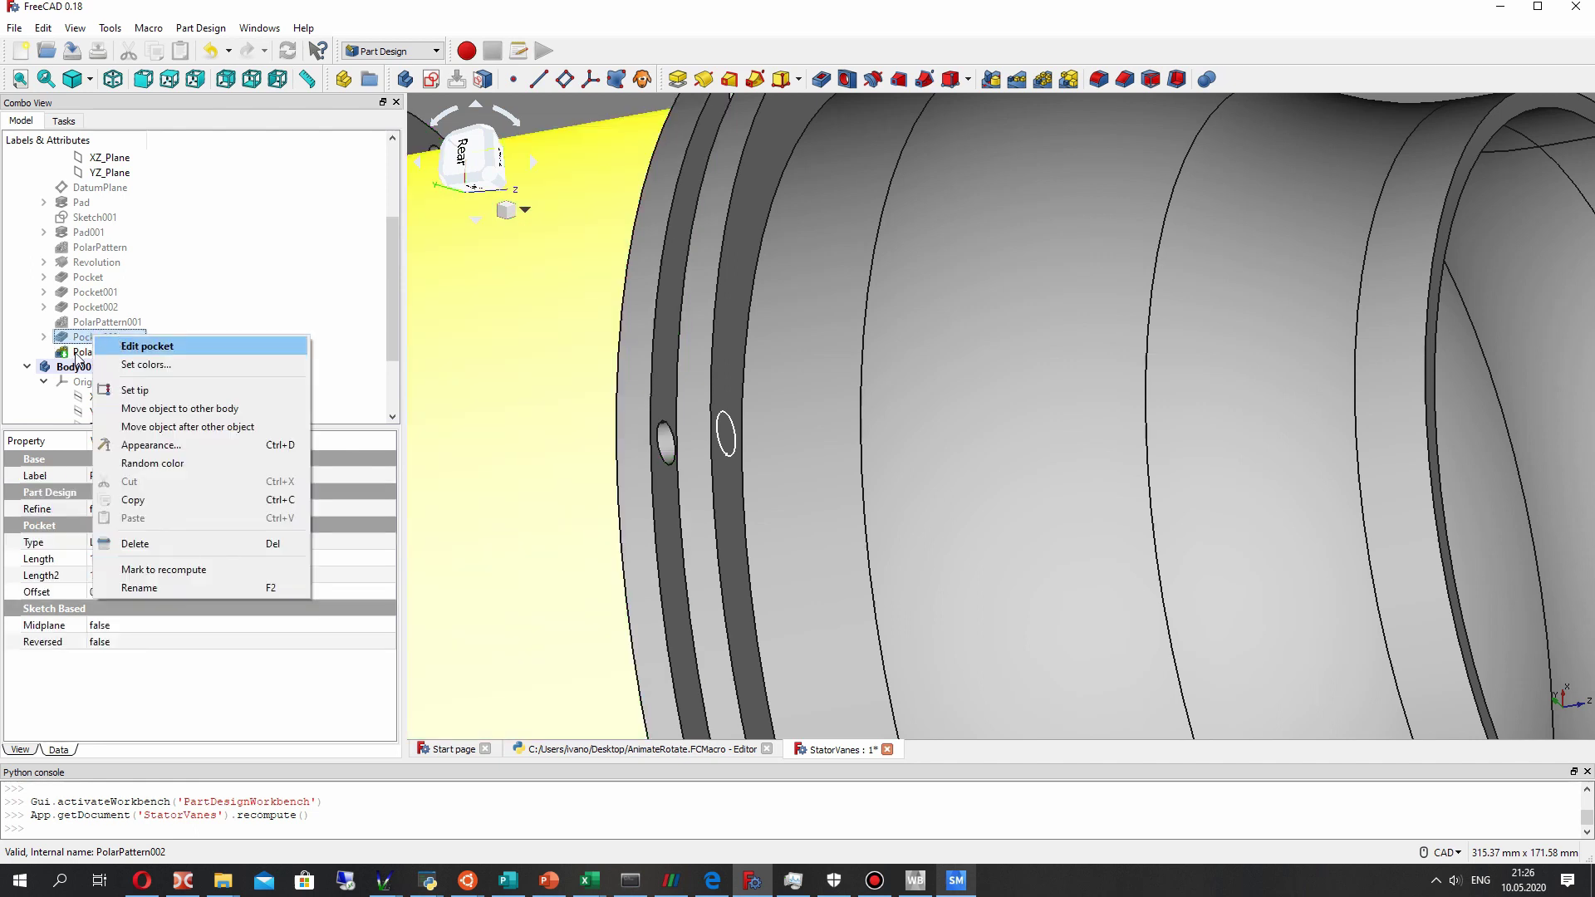
click(146, 346)
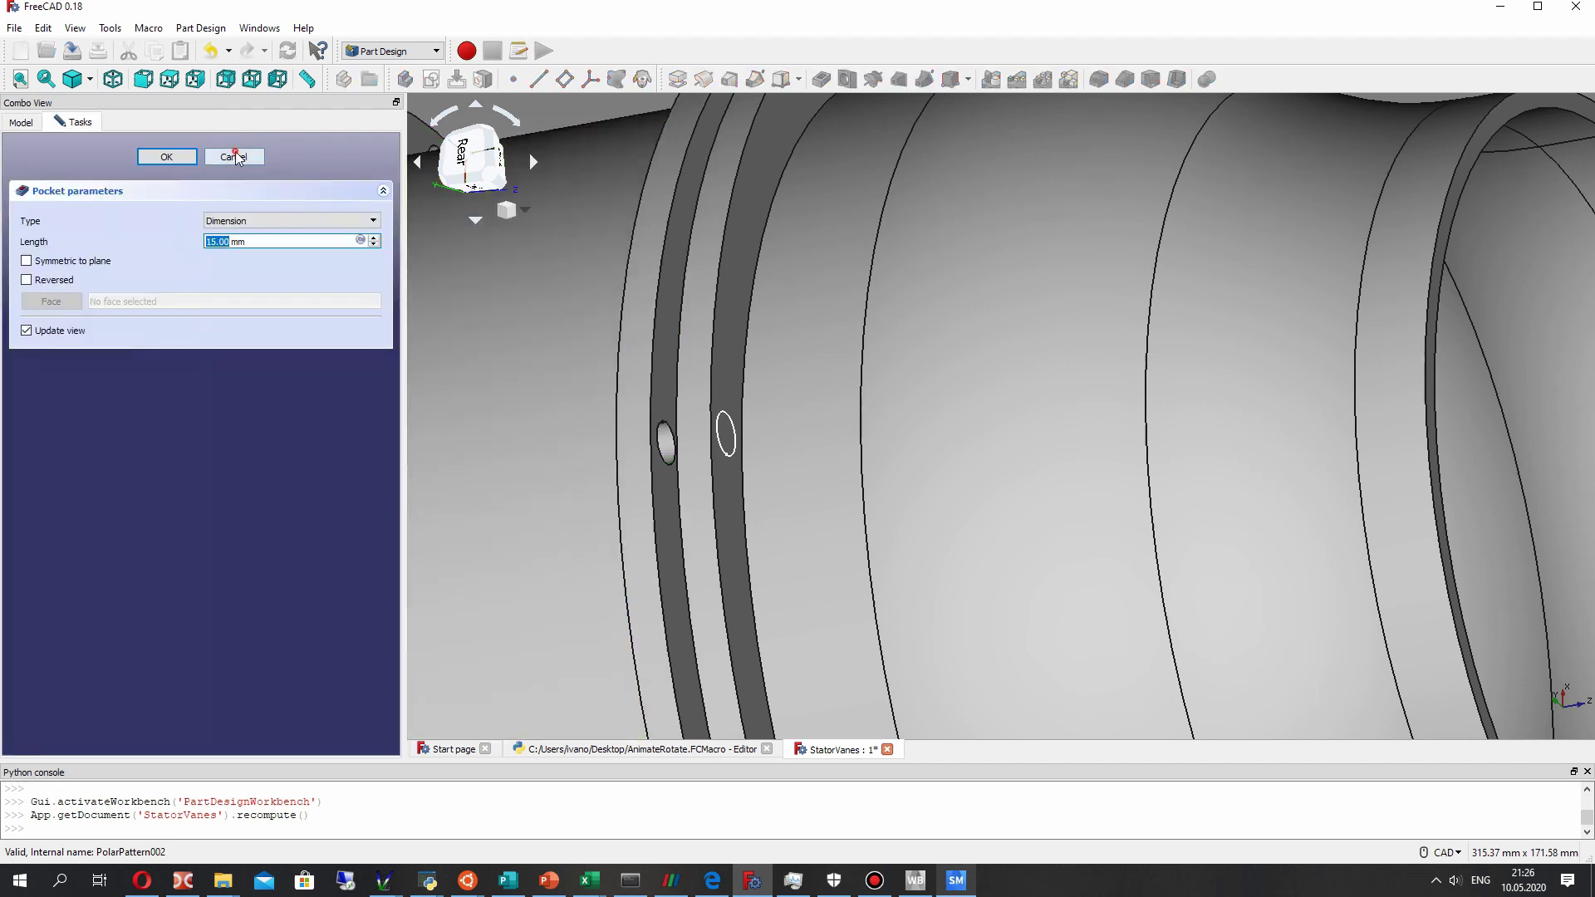
click(231, 153)
Open the sketch of the housing's hole pocket to check its constraints, and close it.
click(43, 336)
click(110, 351)
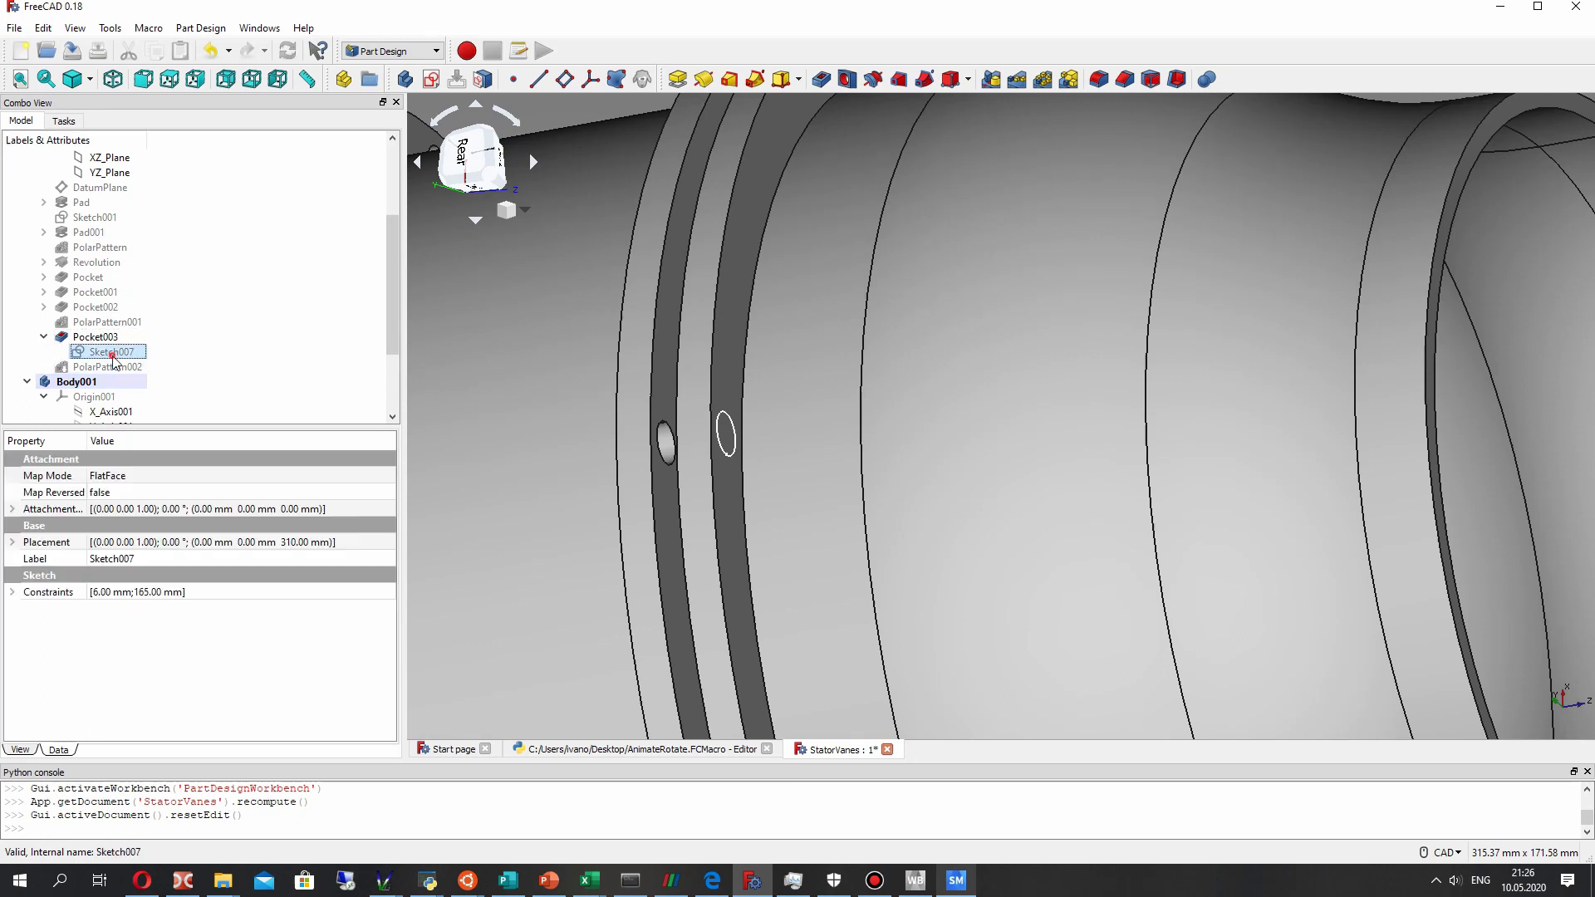
right_click(115, 353)
click(149, 367)
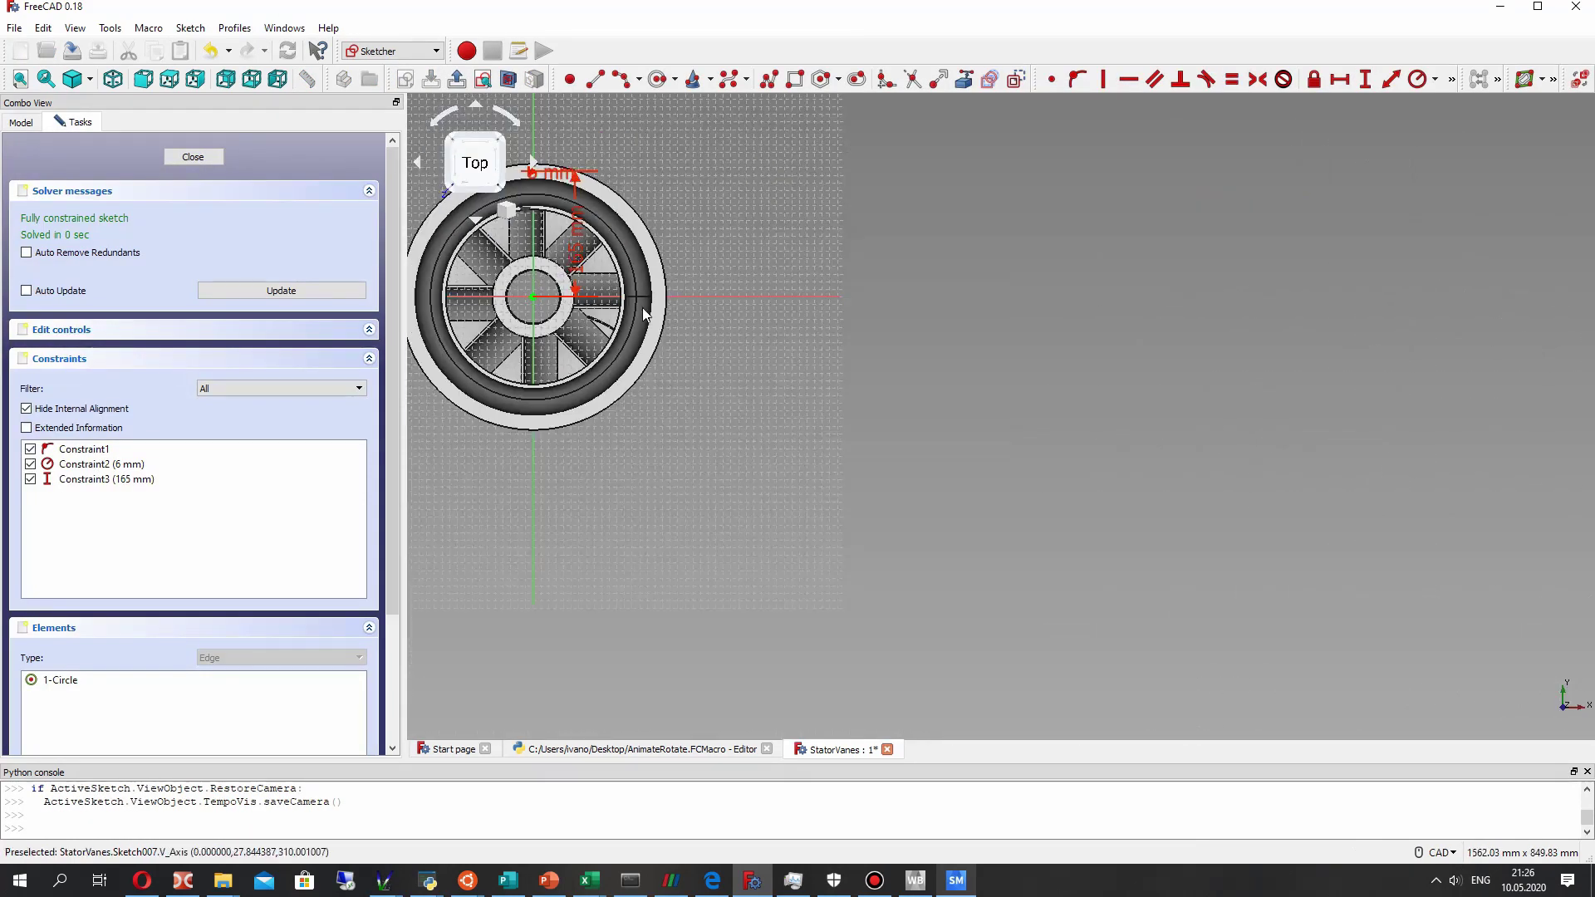
scroll(930, 404, down, 4)
scroll(881, 382, up, 6)
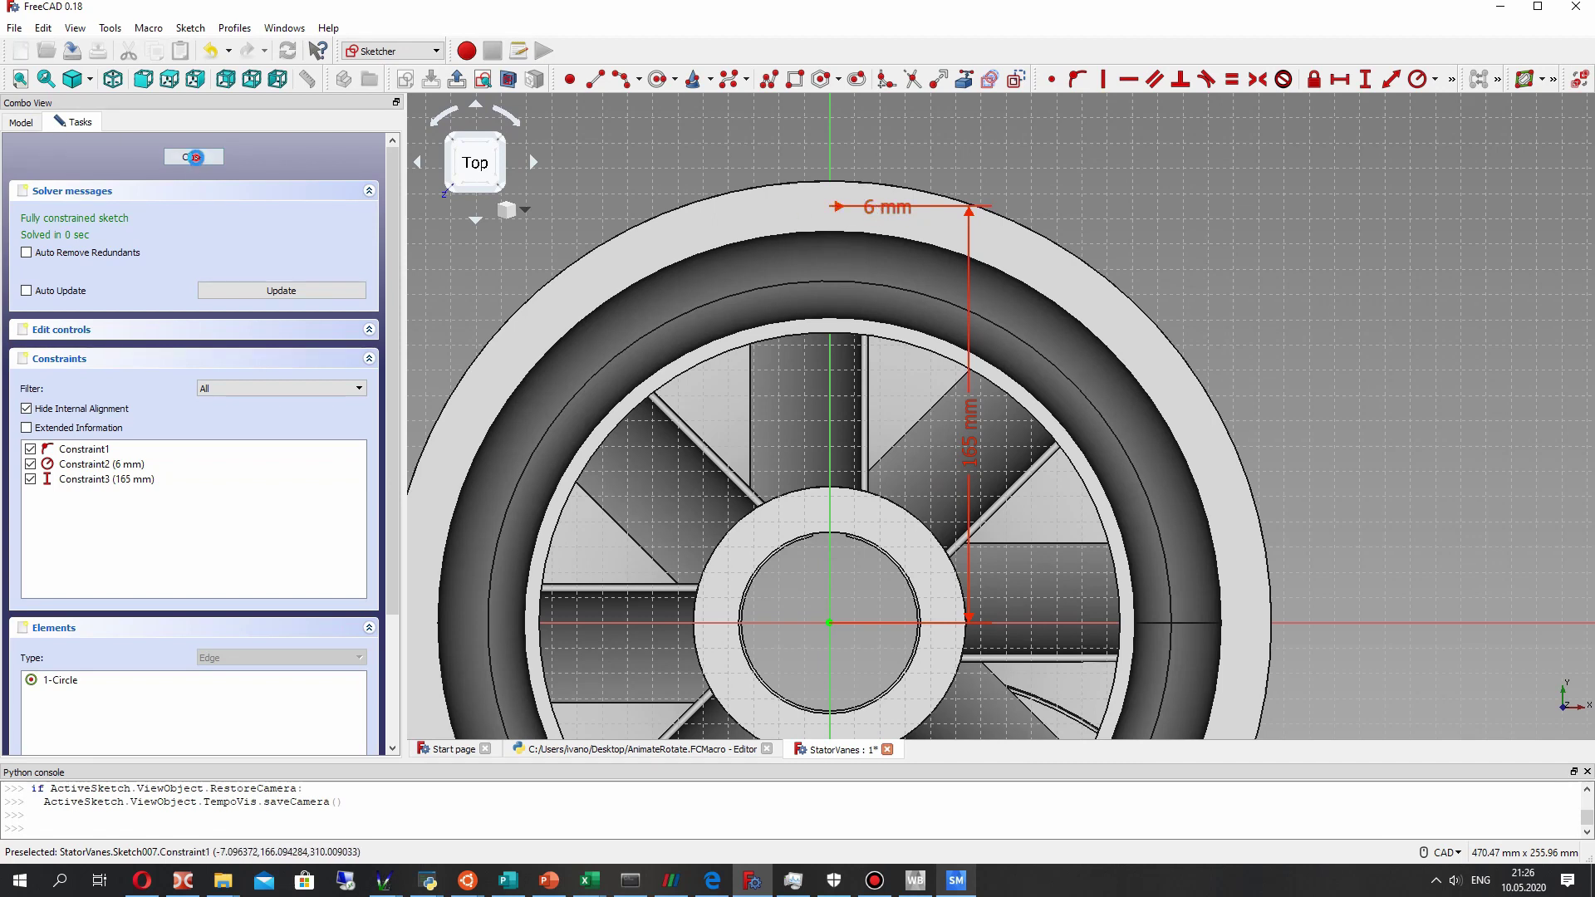
click(194, 157)
Hide Pocket003 and show PolarPattern002 so the housing displays its full ring of holes.
click(95, 338)
key(space)
click(100, 367)
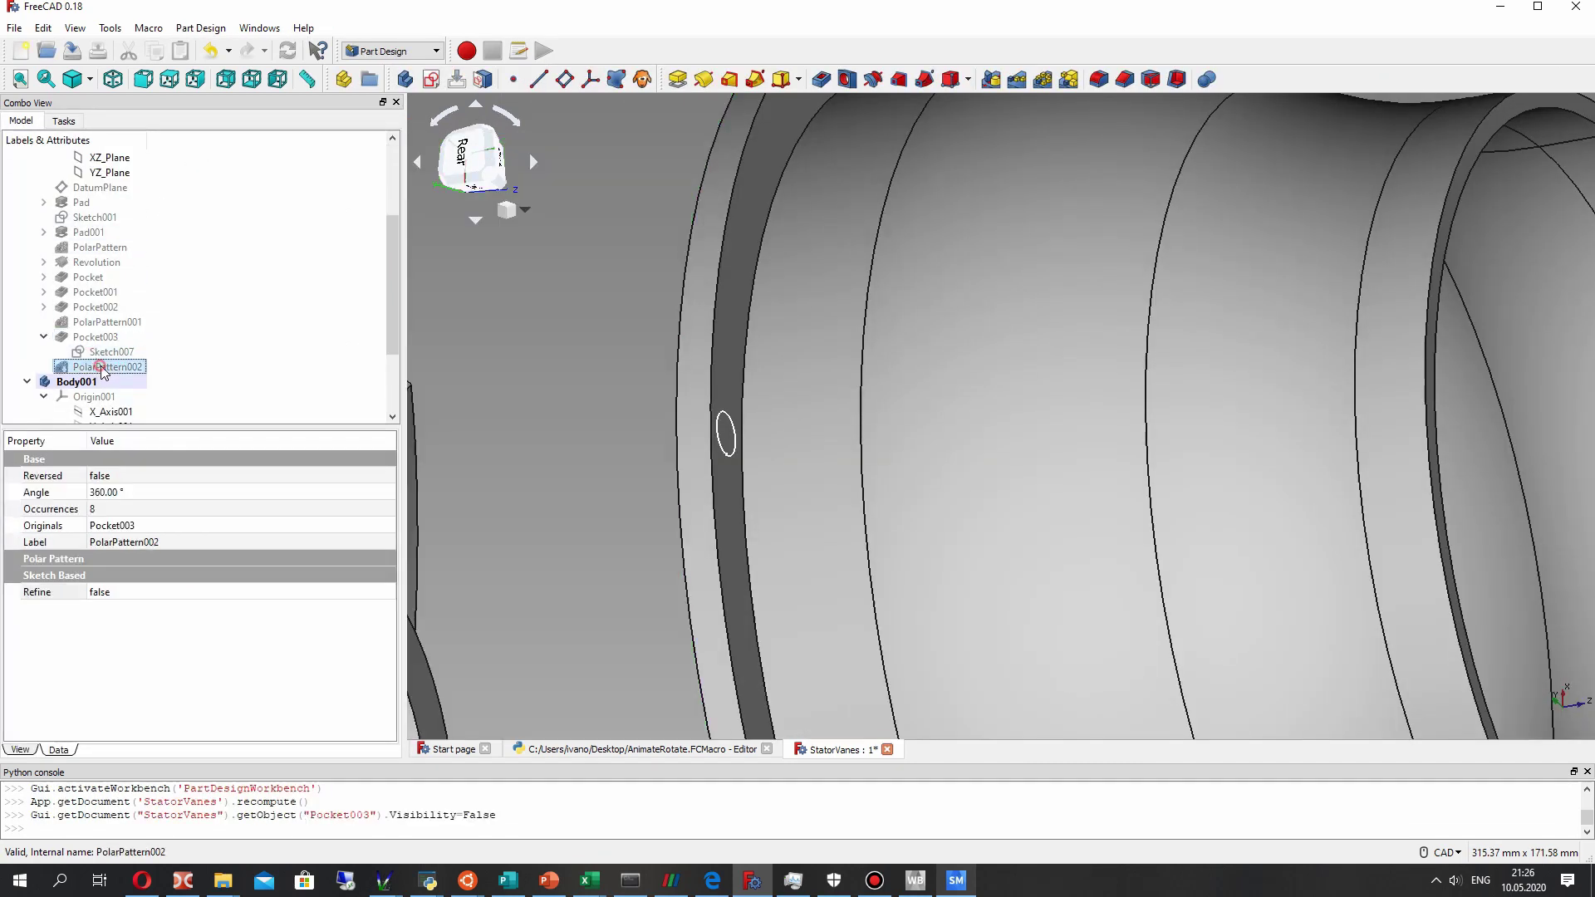
key(space)
click(44, 338)
scroll(540, 341, down, 4)
scroll(619, 382, up, 2)
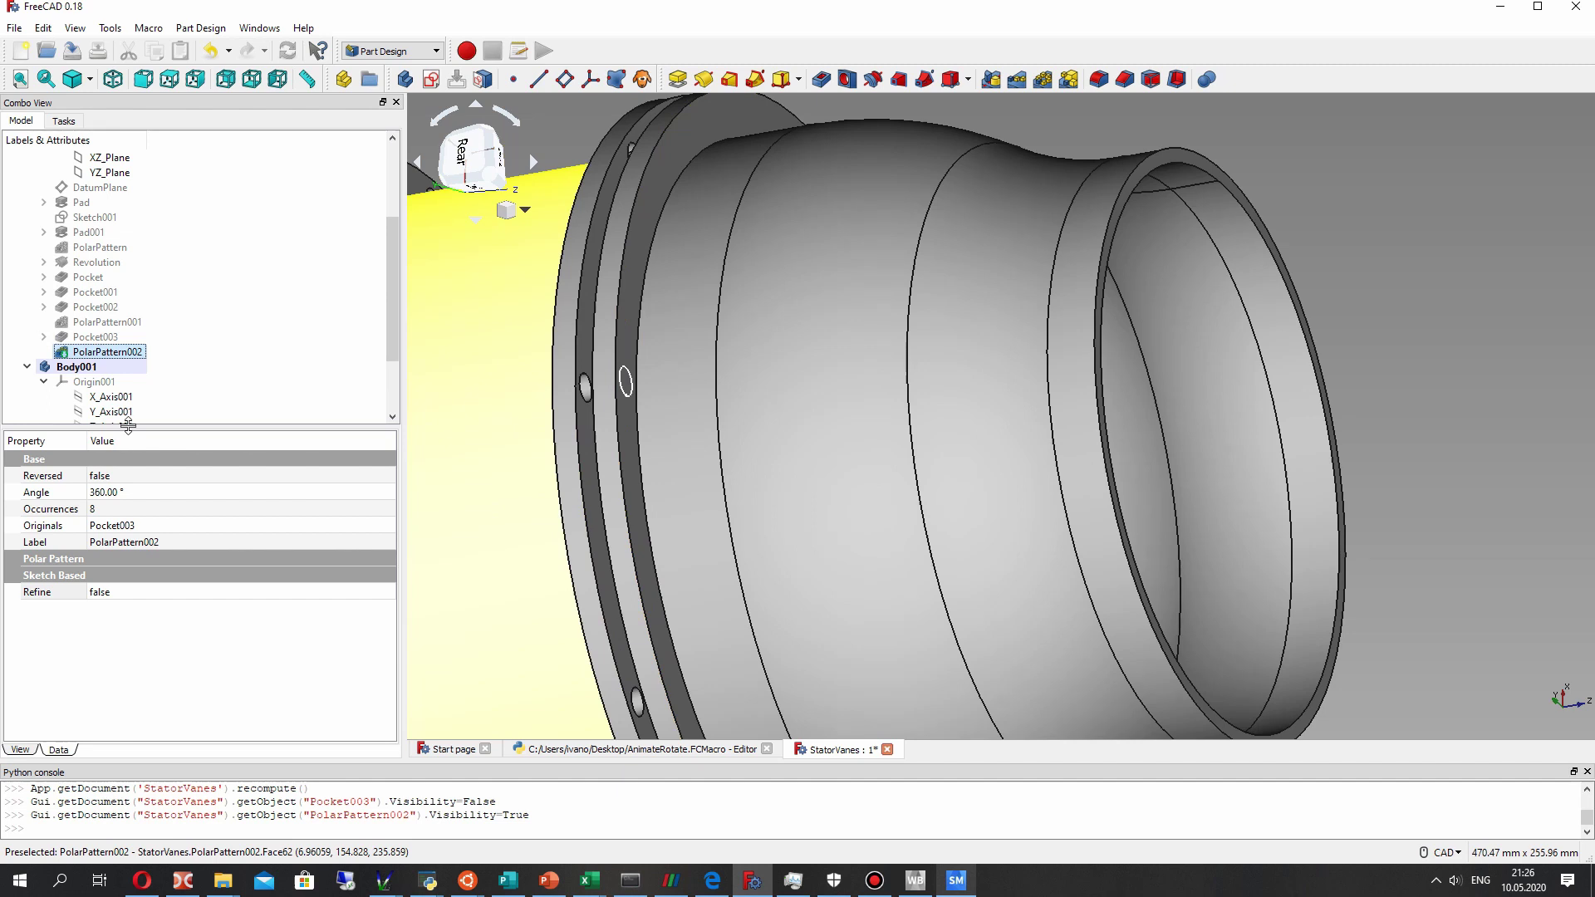
Reopen the nozzle flange's hole sketch to compare its constraints with the housing's, and leave it.
scroll(127, 352, down, 2)
right_click(101, 413)
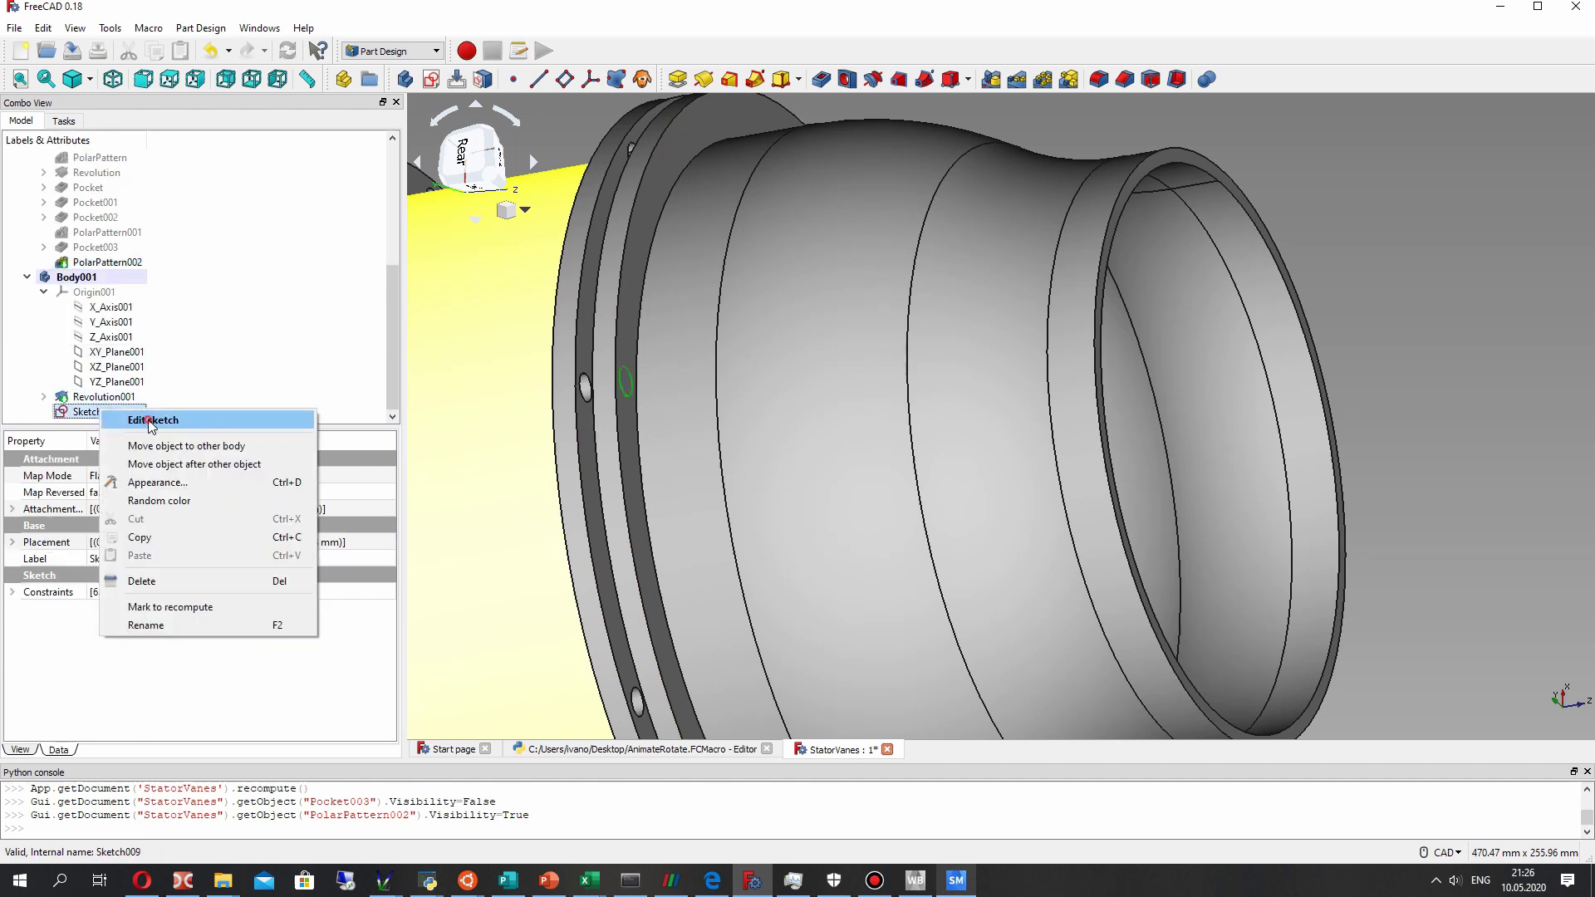
click(149, 420)
scroll(1080, 614, up, 4)
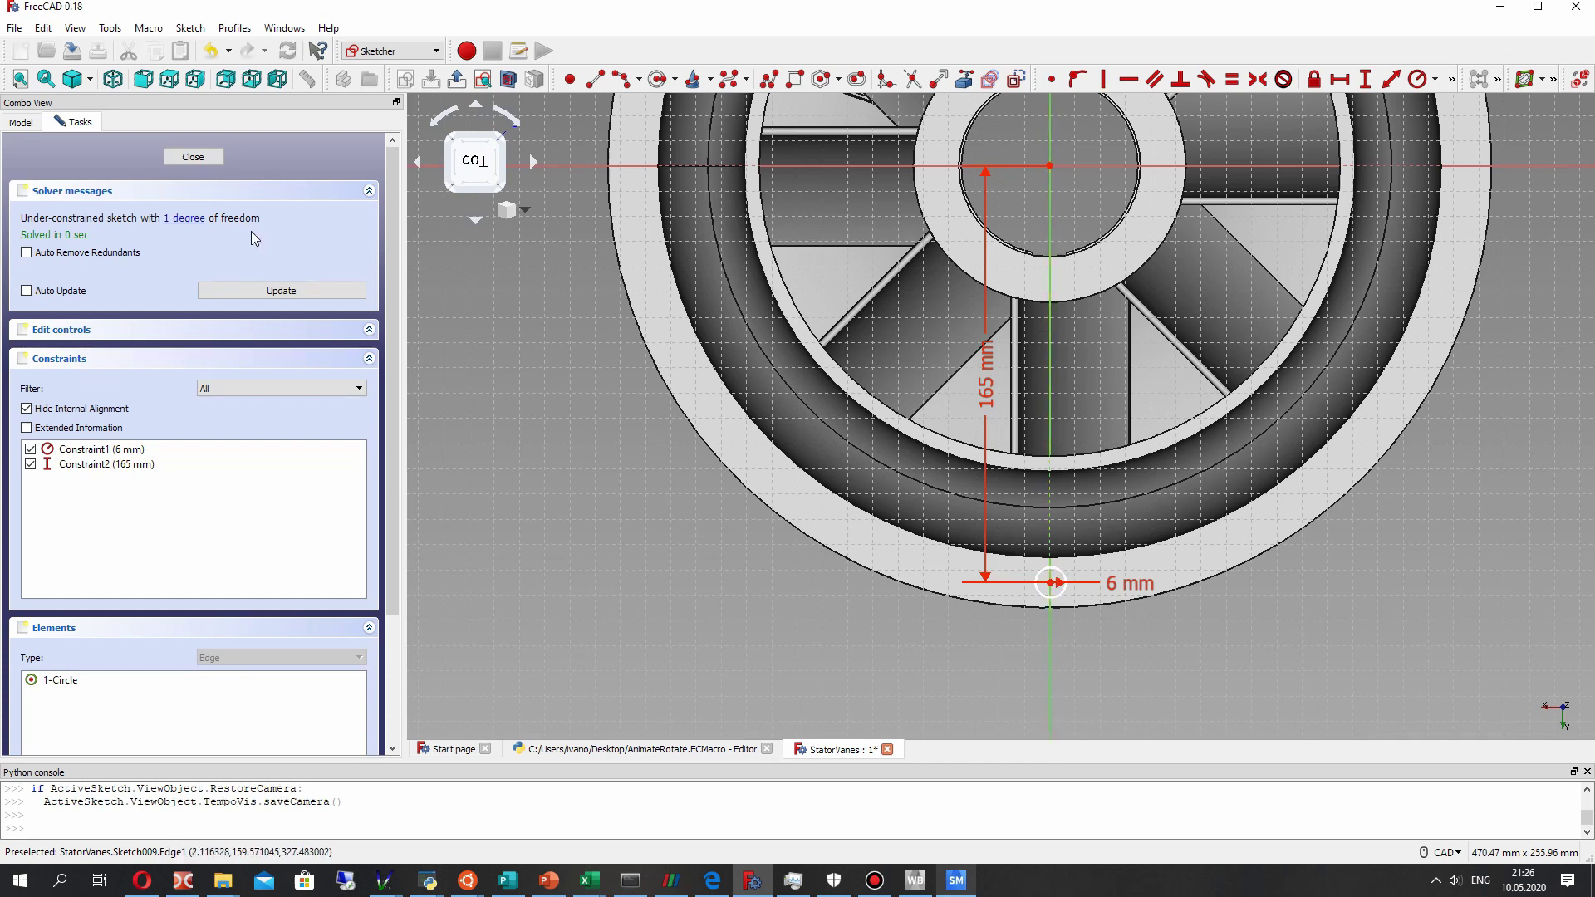
key(Escape)
scroll(758, 335, down, 2)
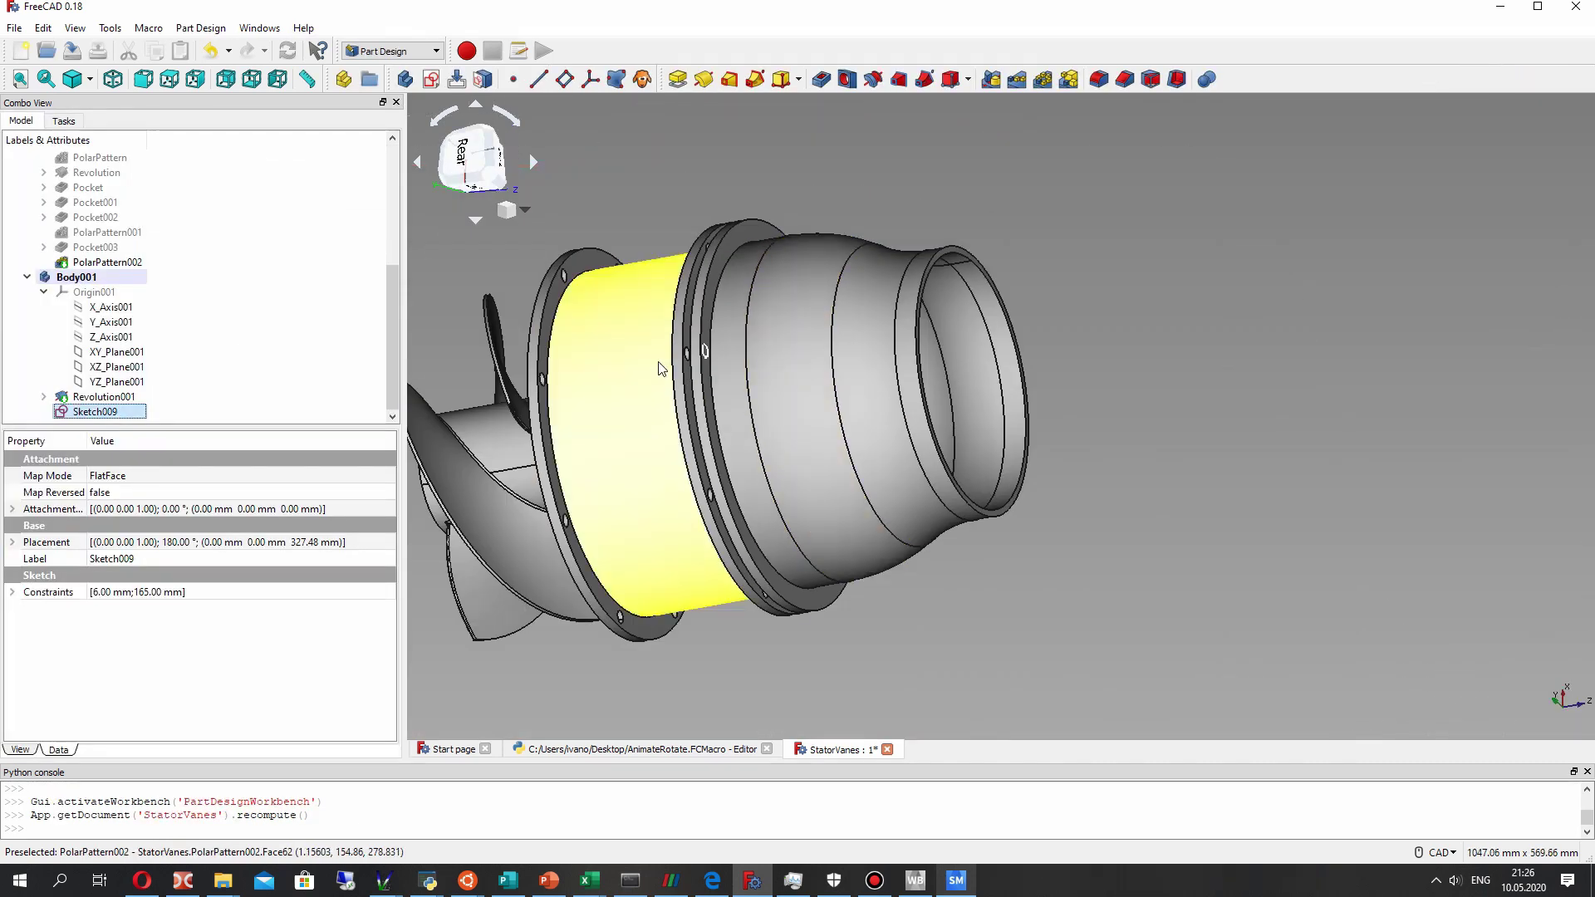
Cut the circle sketch through the nozzle flange as a pocket 11 mm deep.
scroll(613, 348, up, 3)
middle_drag(656, 343, 714, 334)
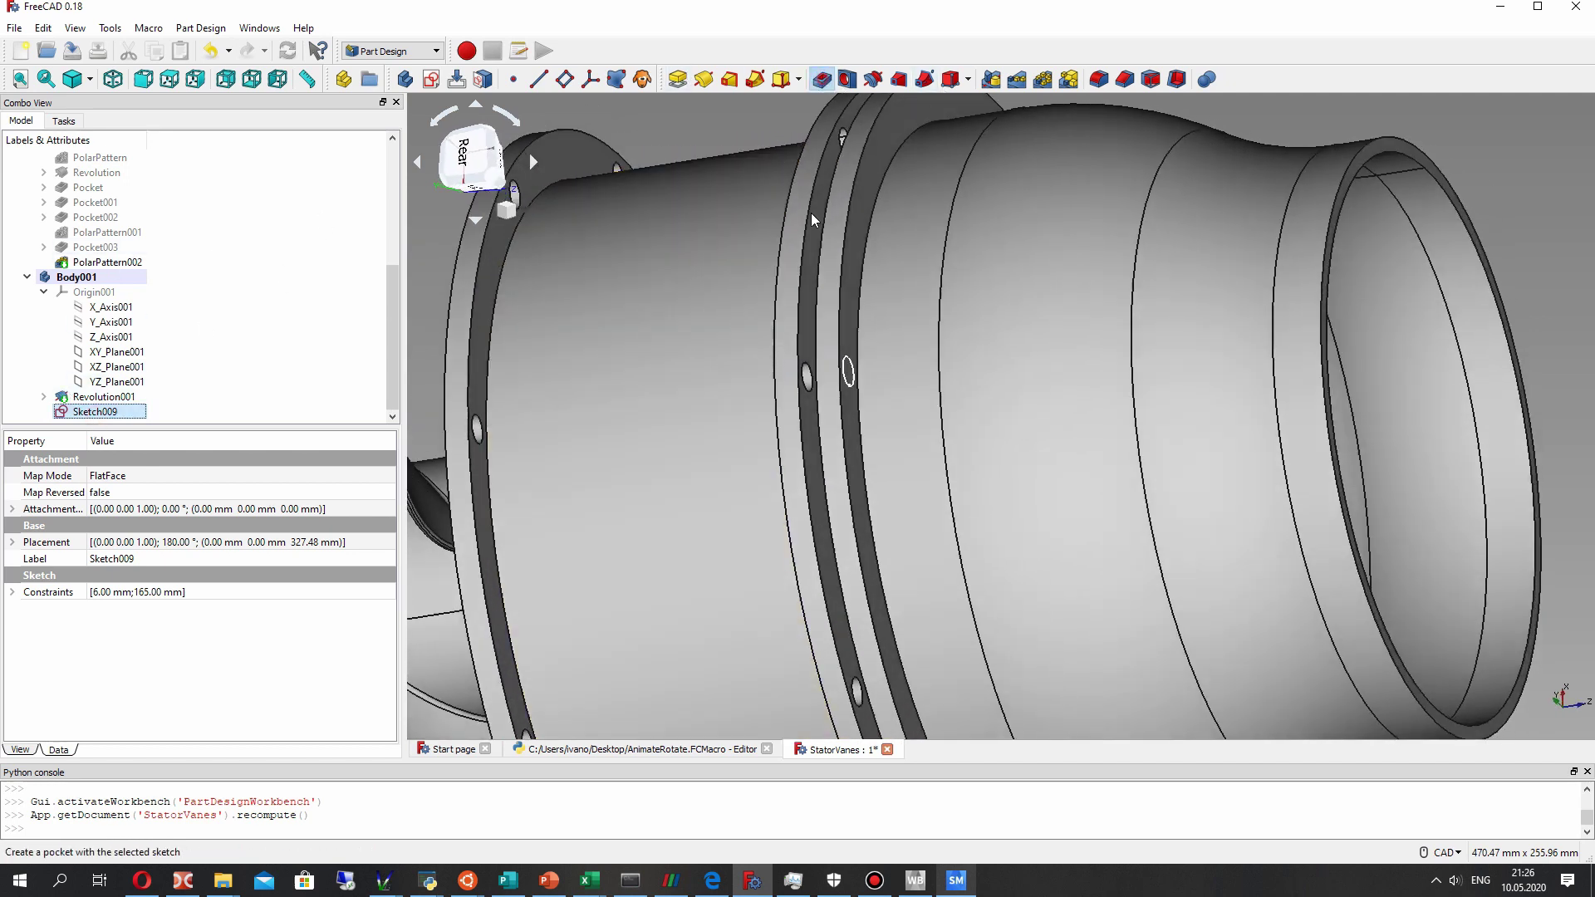
mouse_move(791, 418)
middle_down()
mouse_move(1011, 411)
mouse_move(782, 396)
middle_up()
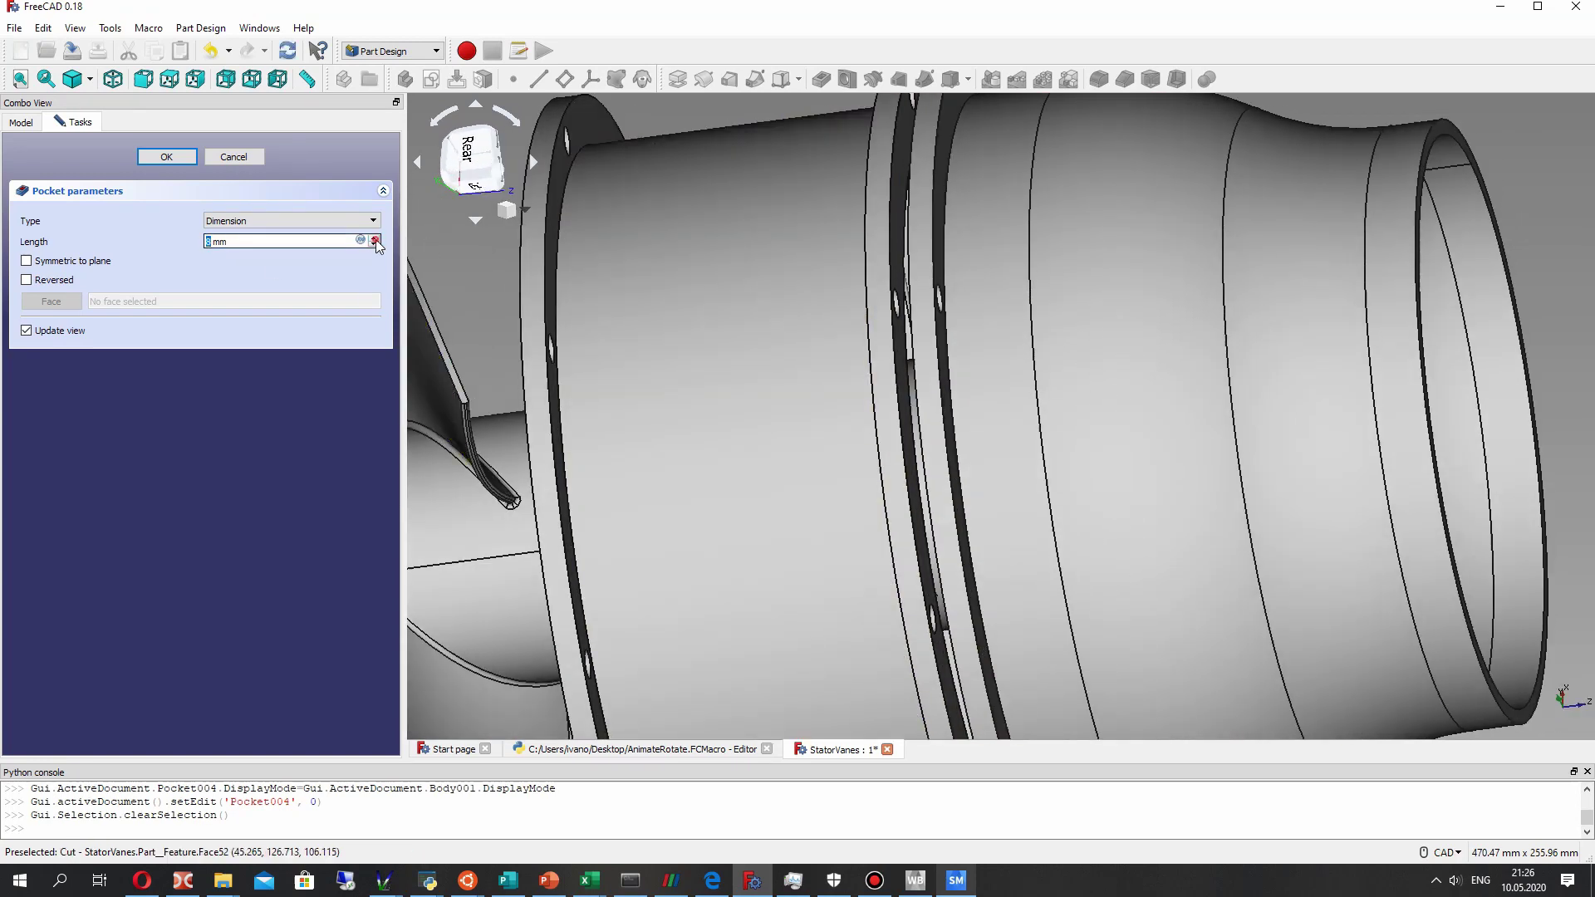
middle_drag(830, 328, 364, 226)
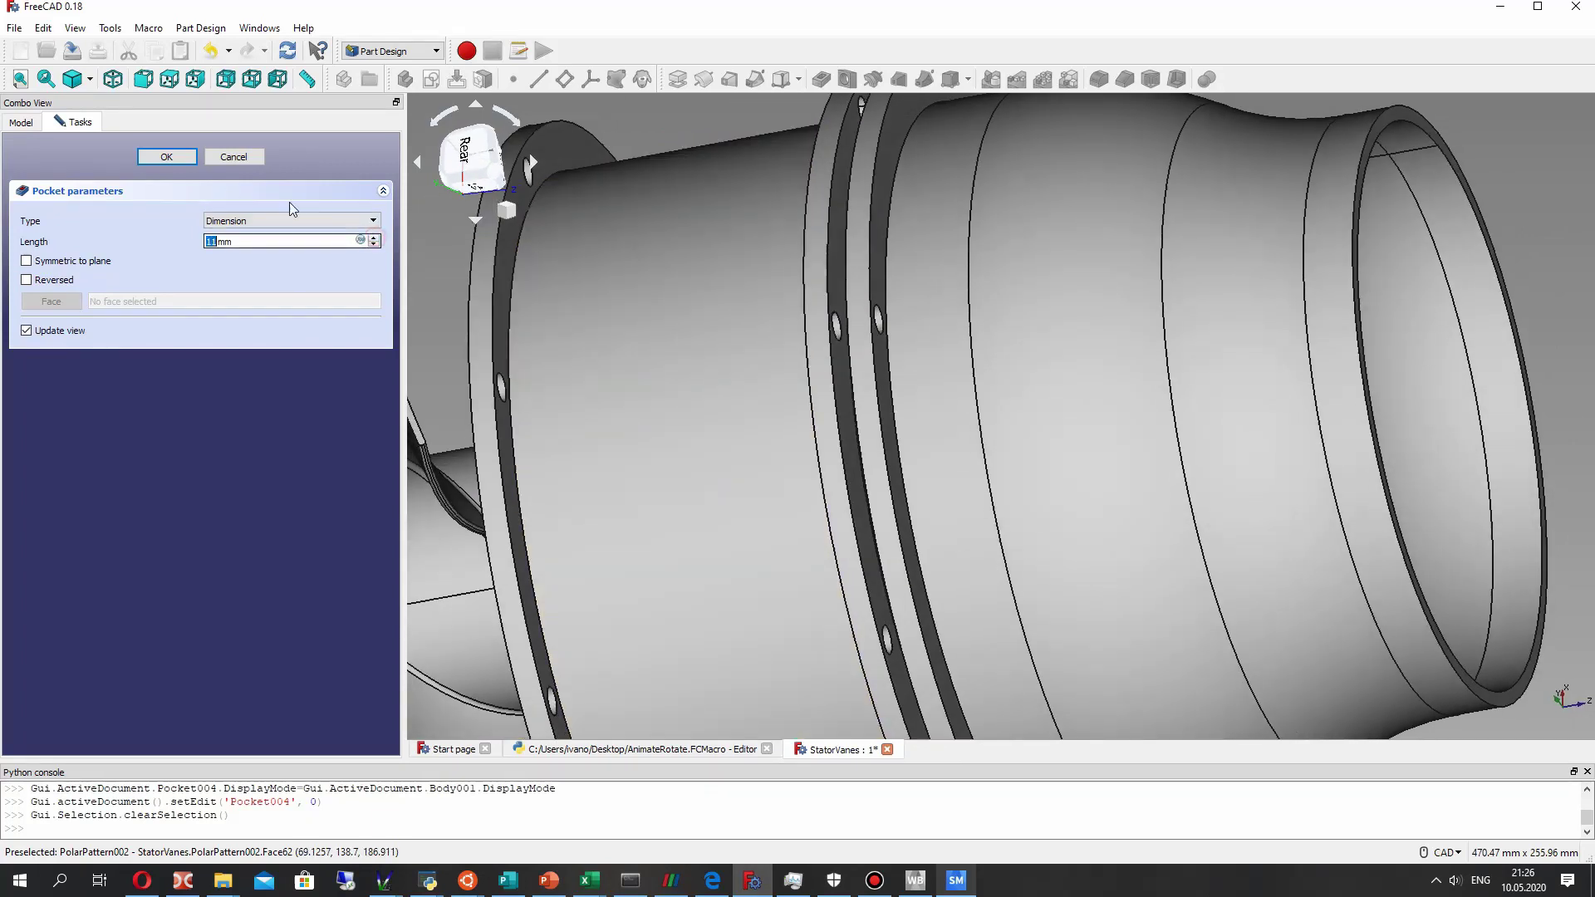
middle_drag(827, 331, 855, 380)
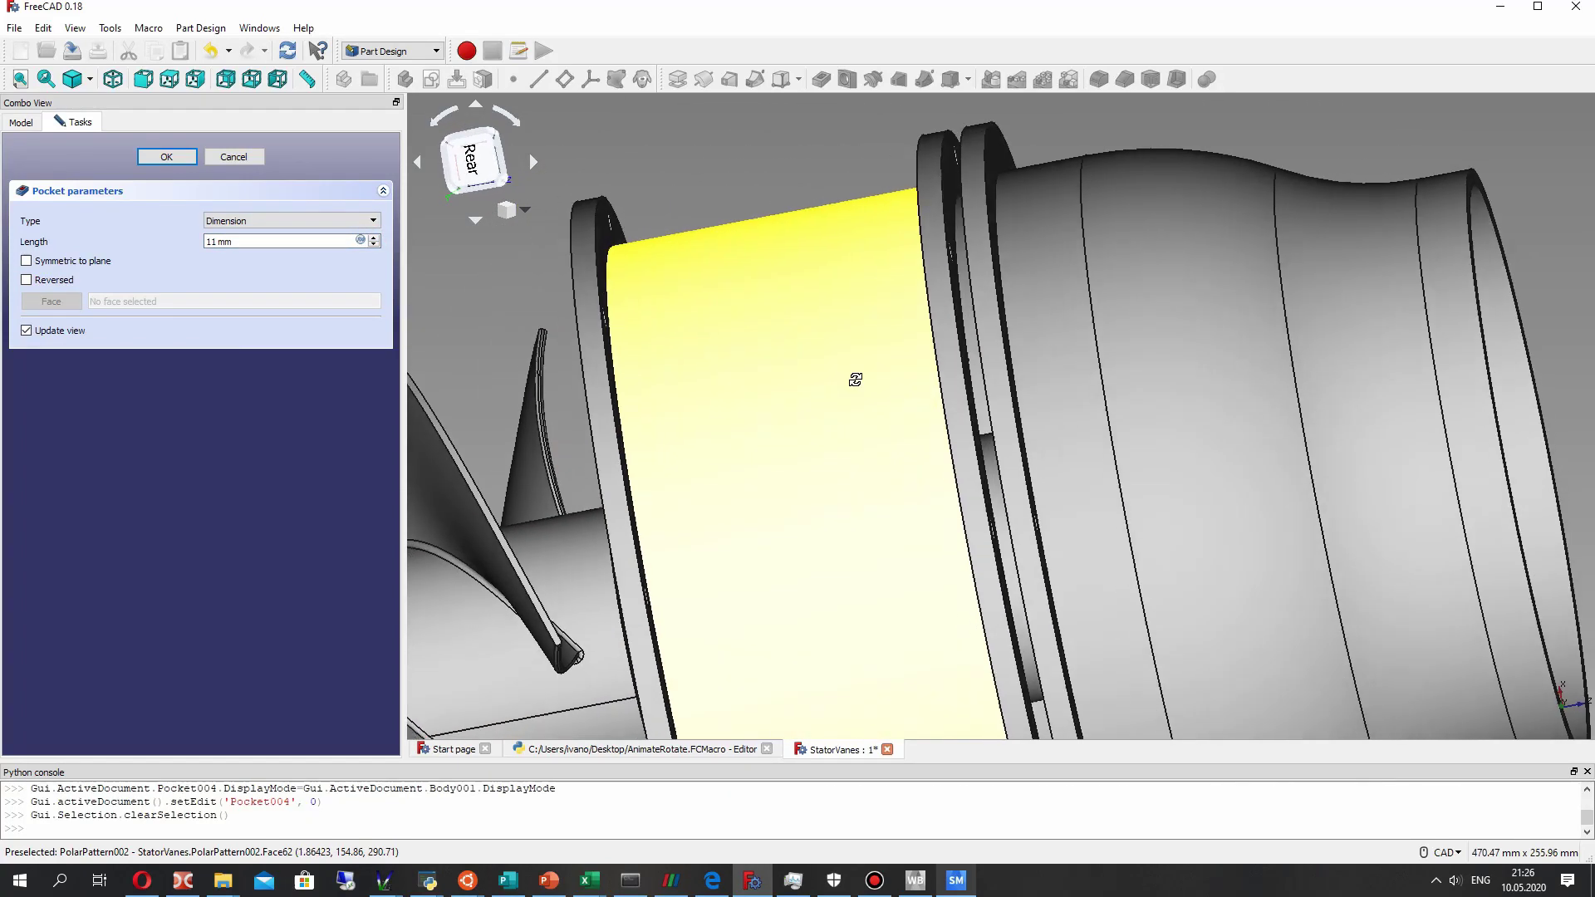
click(166, 156)
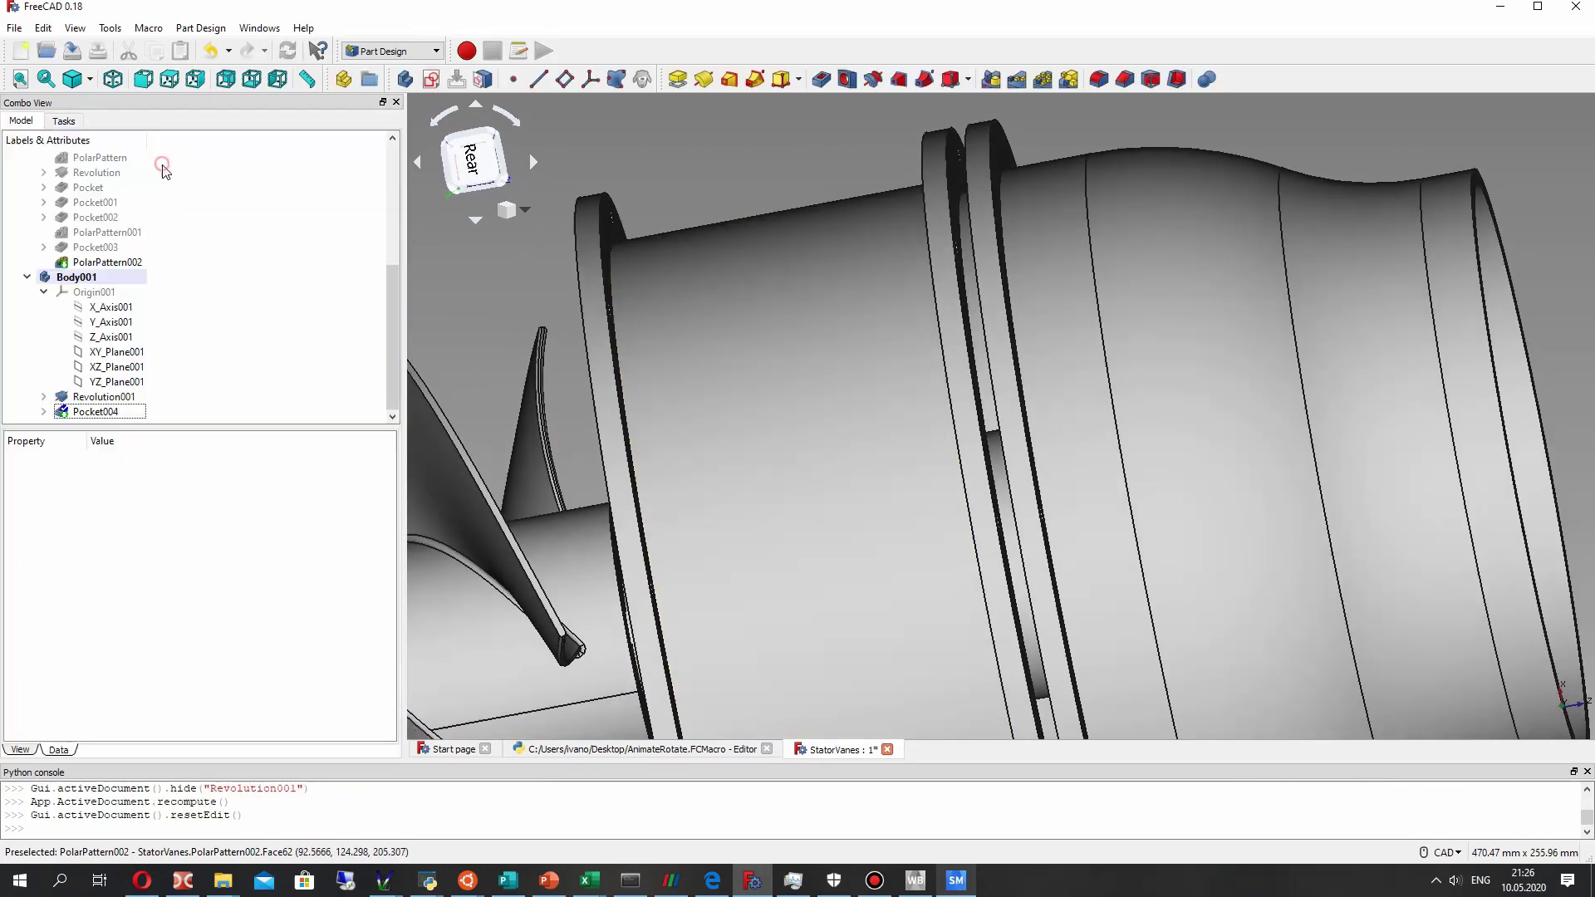
Create a polar pattern of the nozzle flange's hole pocket around the base Z axis with 8 occurrences over 360°.
click(96, 412)
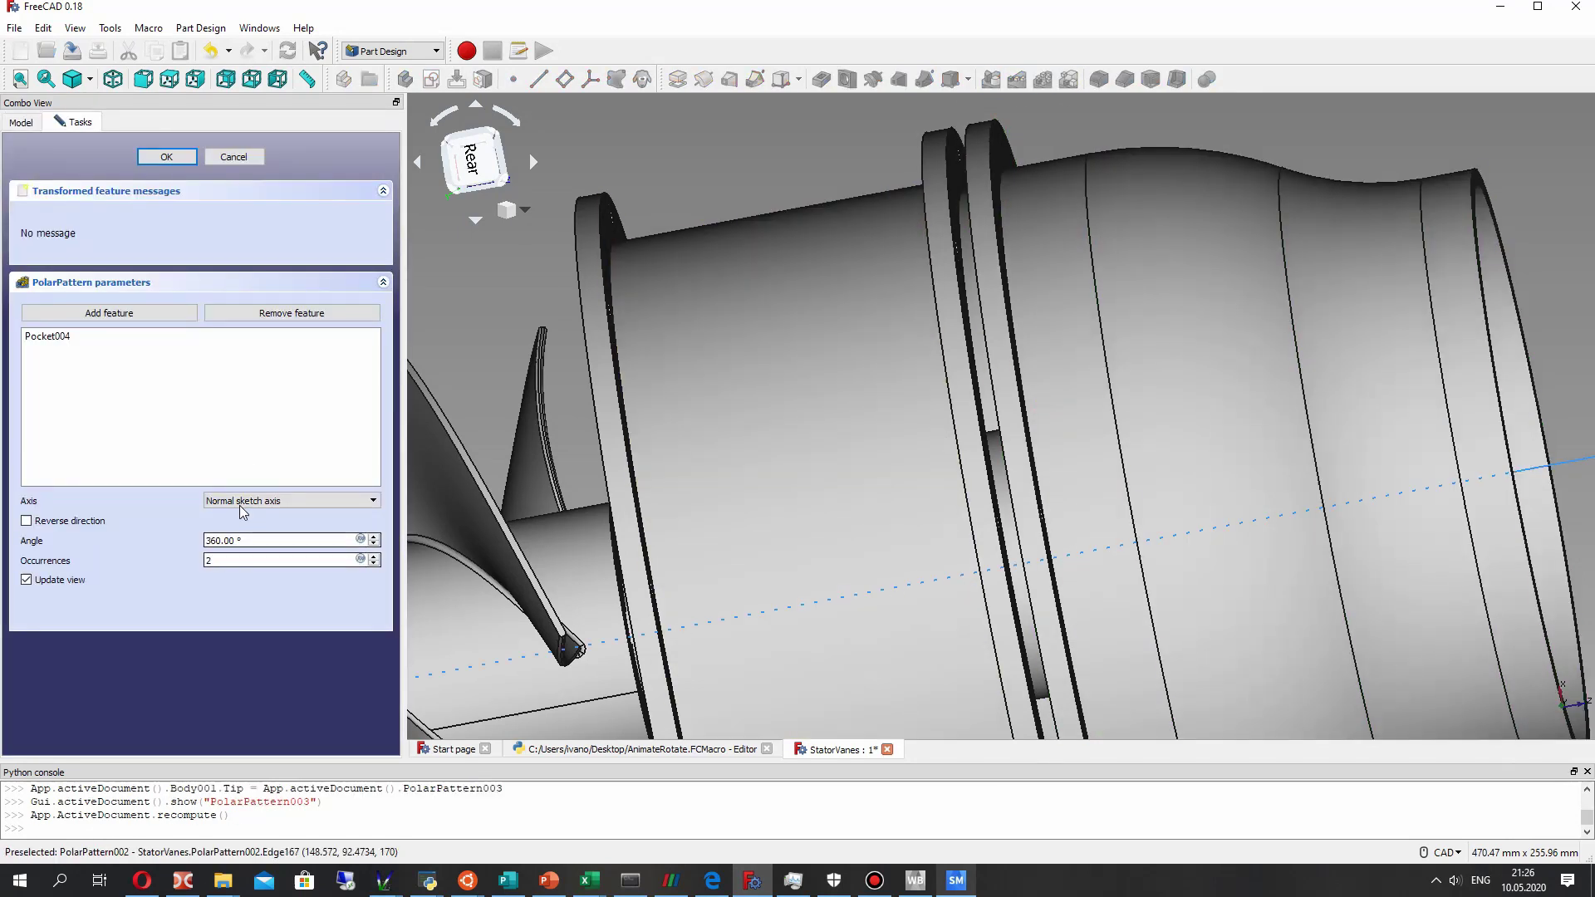
click(242, 502)
click(241, 554)
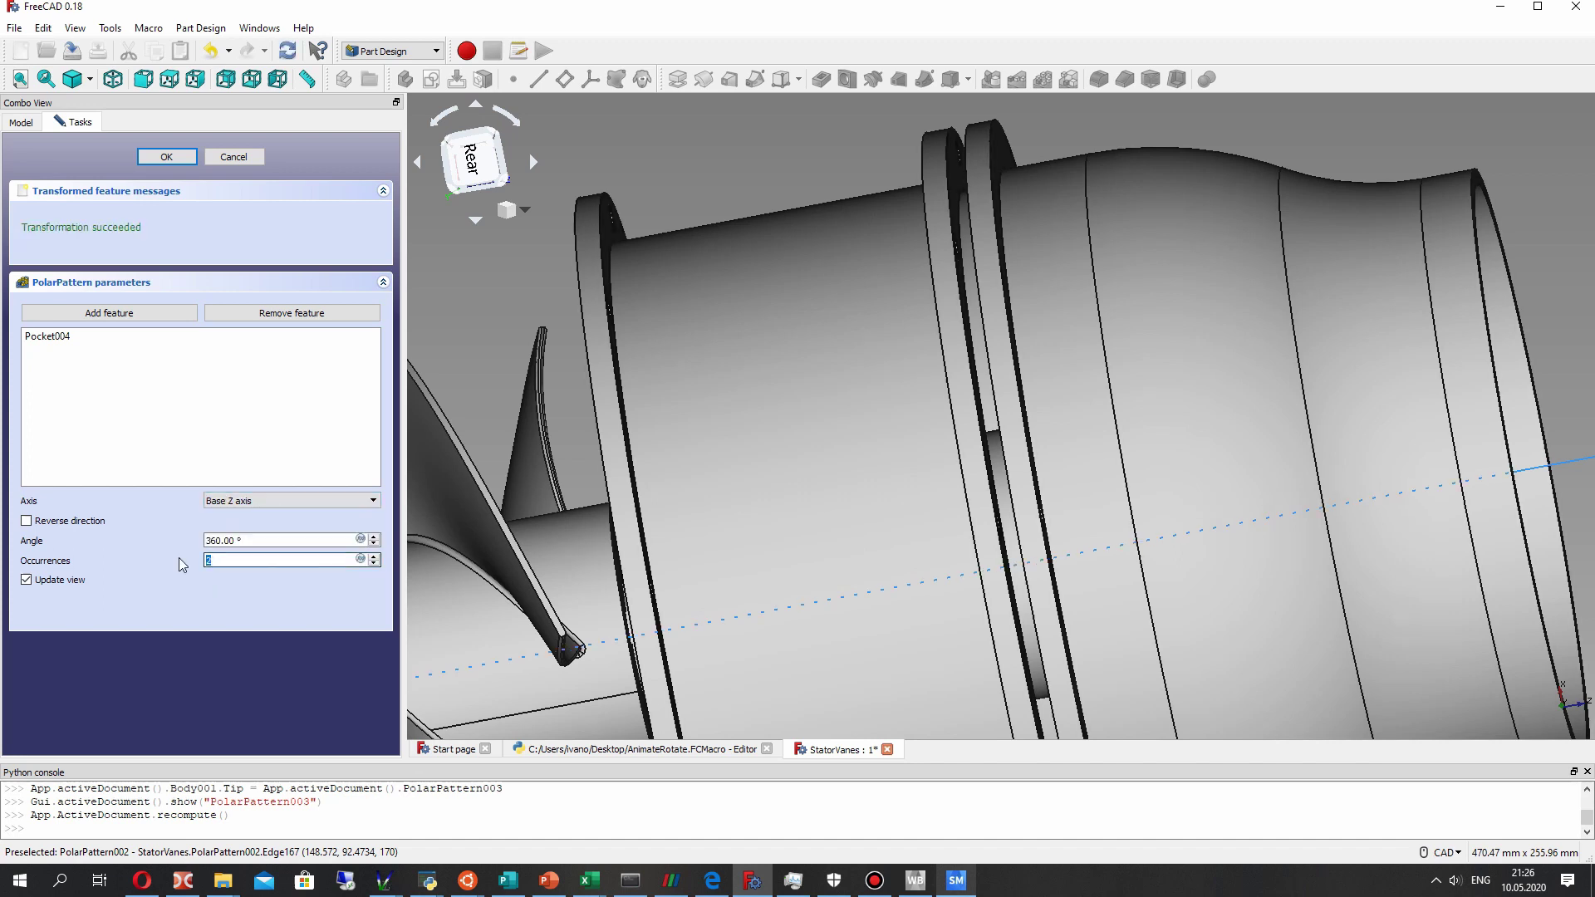
text(8)
scroll(968, 418, down, 3)
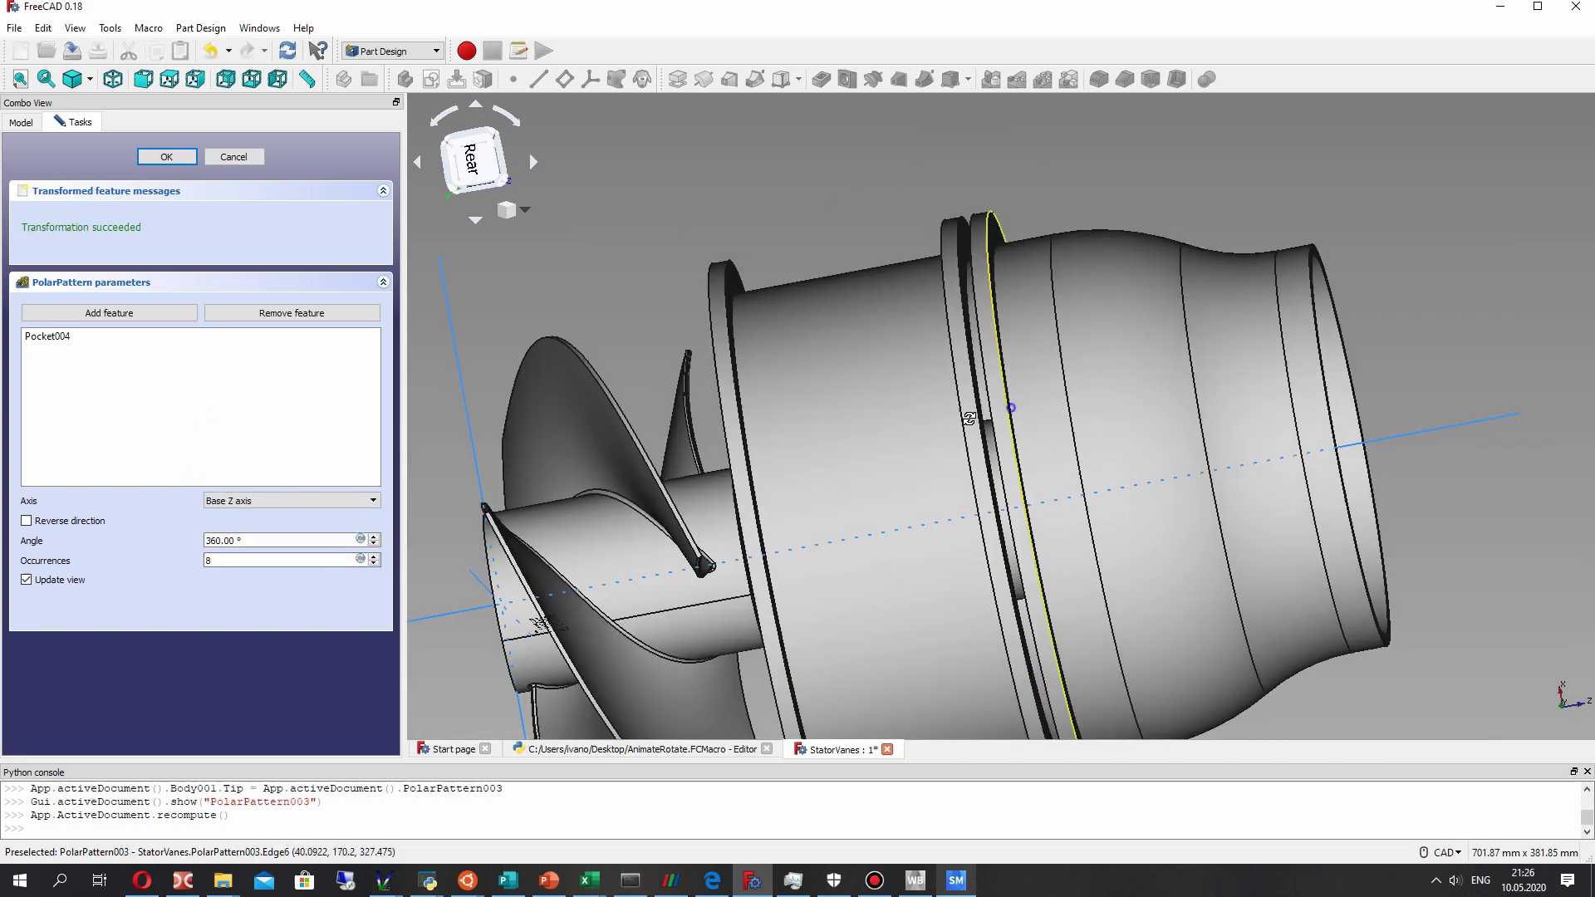
middle_drag(969, 418, 1140, 459)
scroll(961, 370, up, 2)
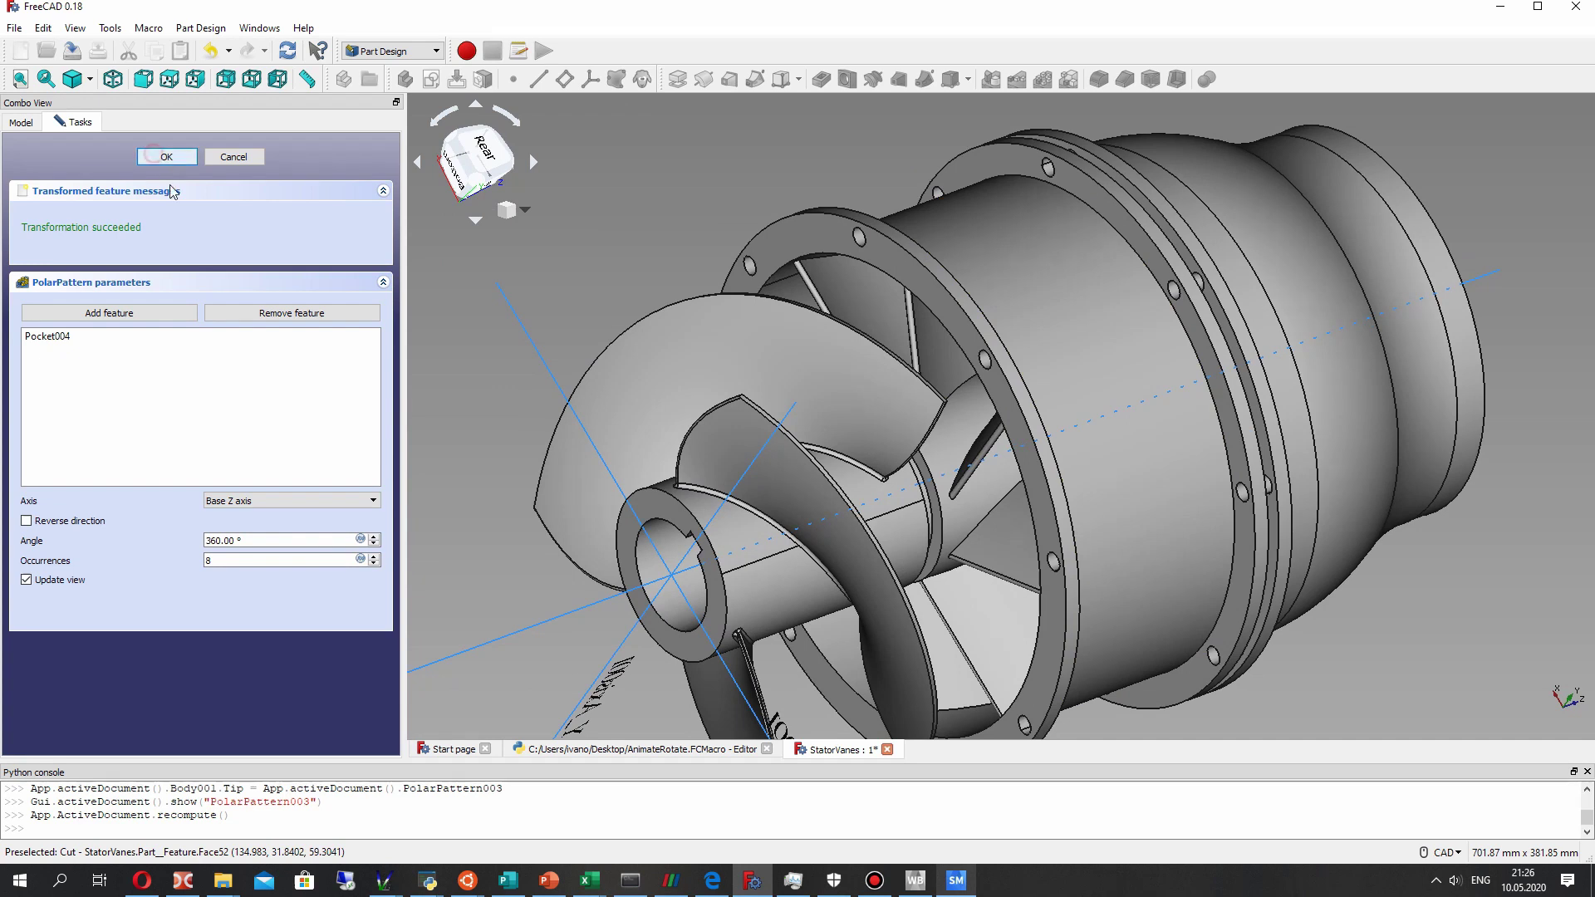
Hide the Cut impeller and the housing Body to examine the nozzle and its flange holes on their own.
scroll(90, 262, up, 5)
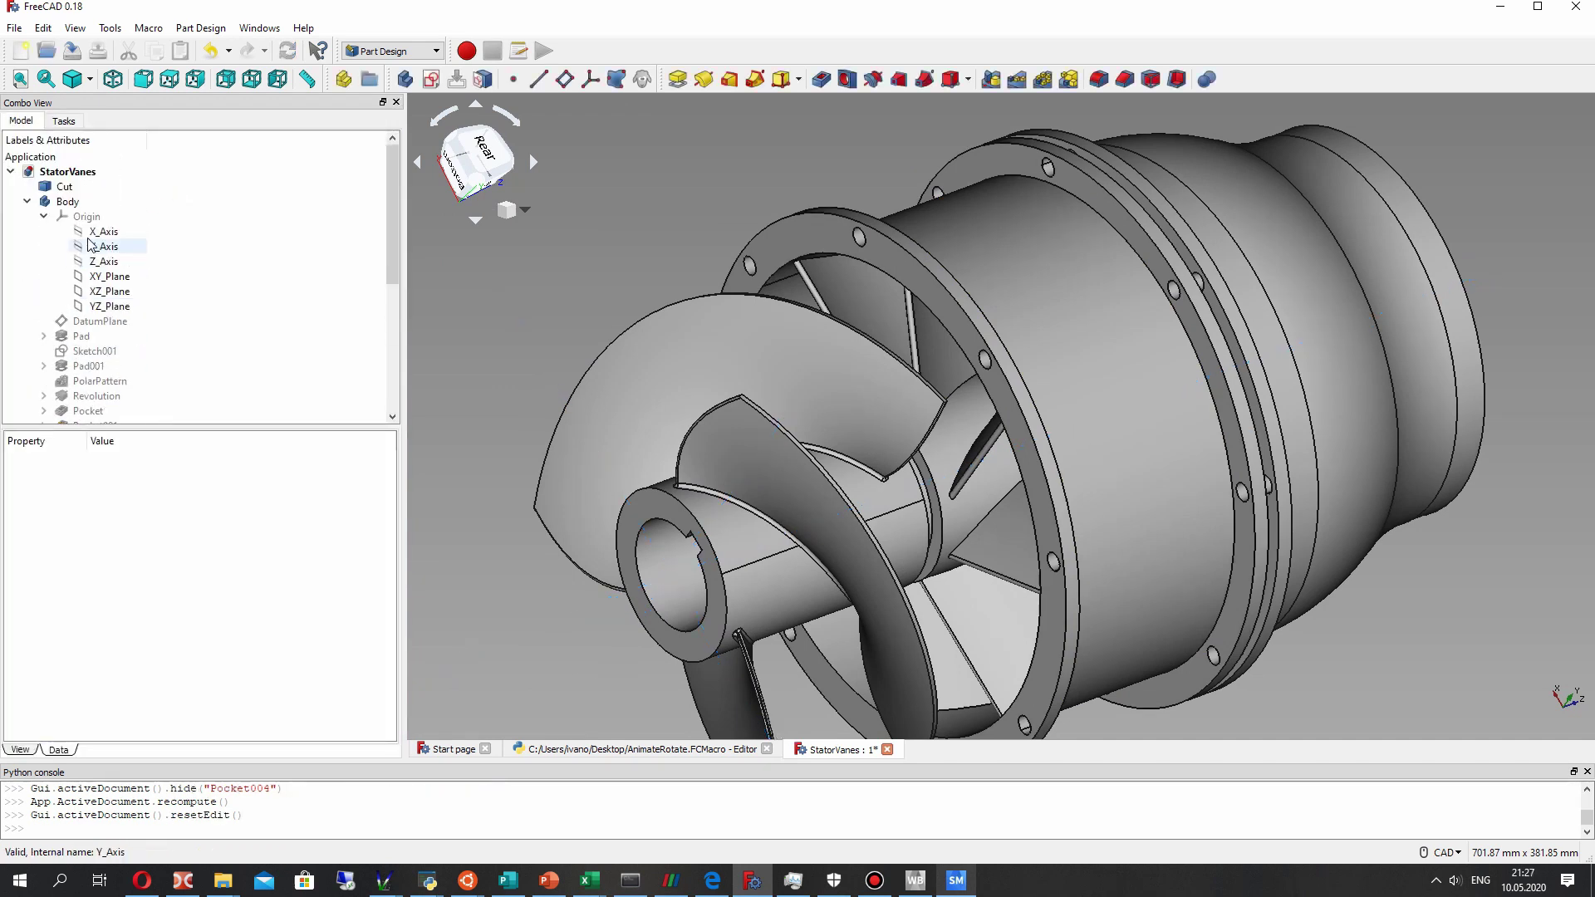
scroll(92, 245, down, 5)
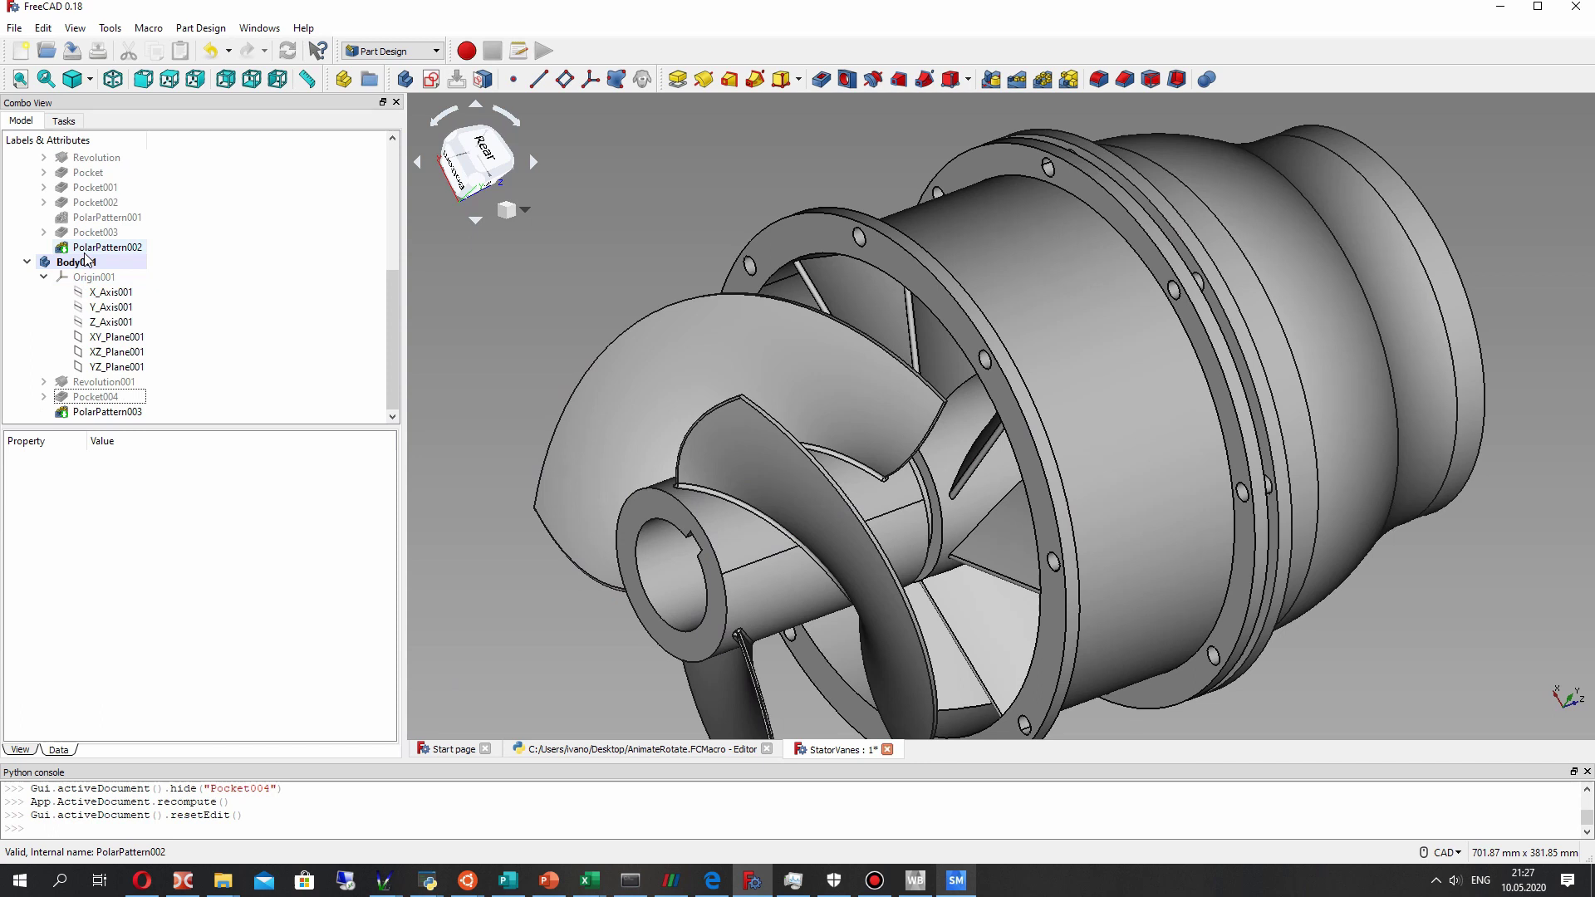
scroll(86, 259, up, 5)
click(64, 186)
key(space)
click(68, 201)
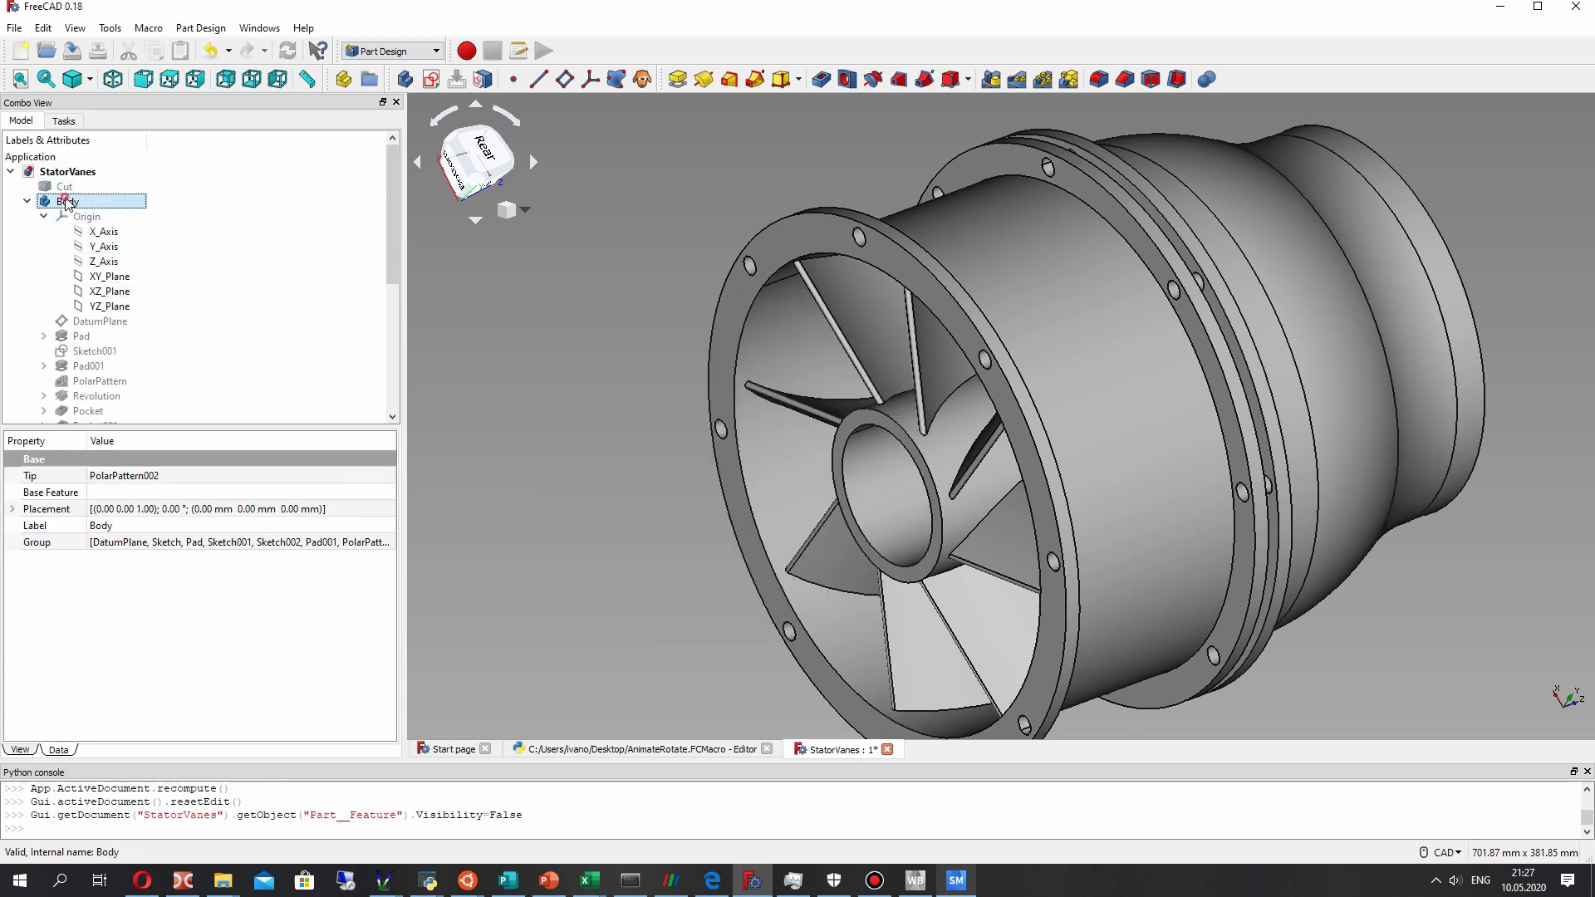
key(space)
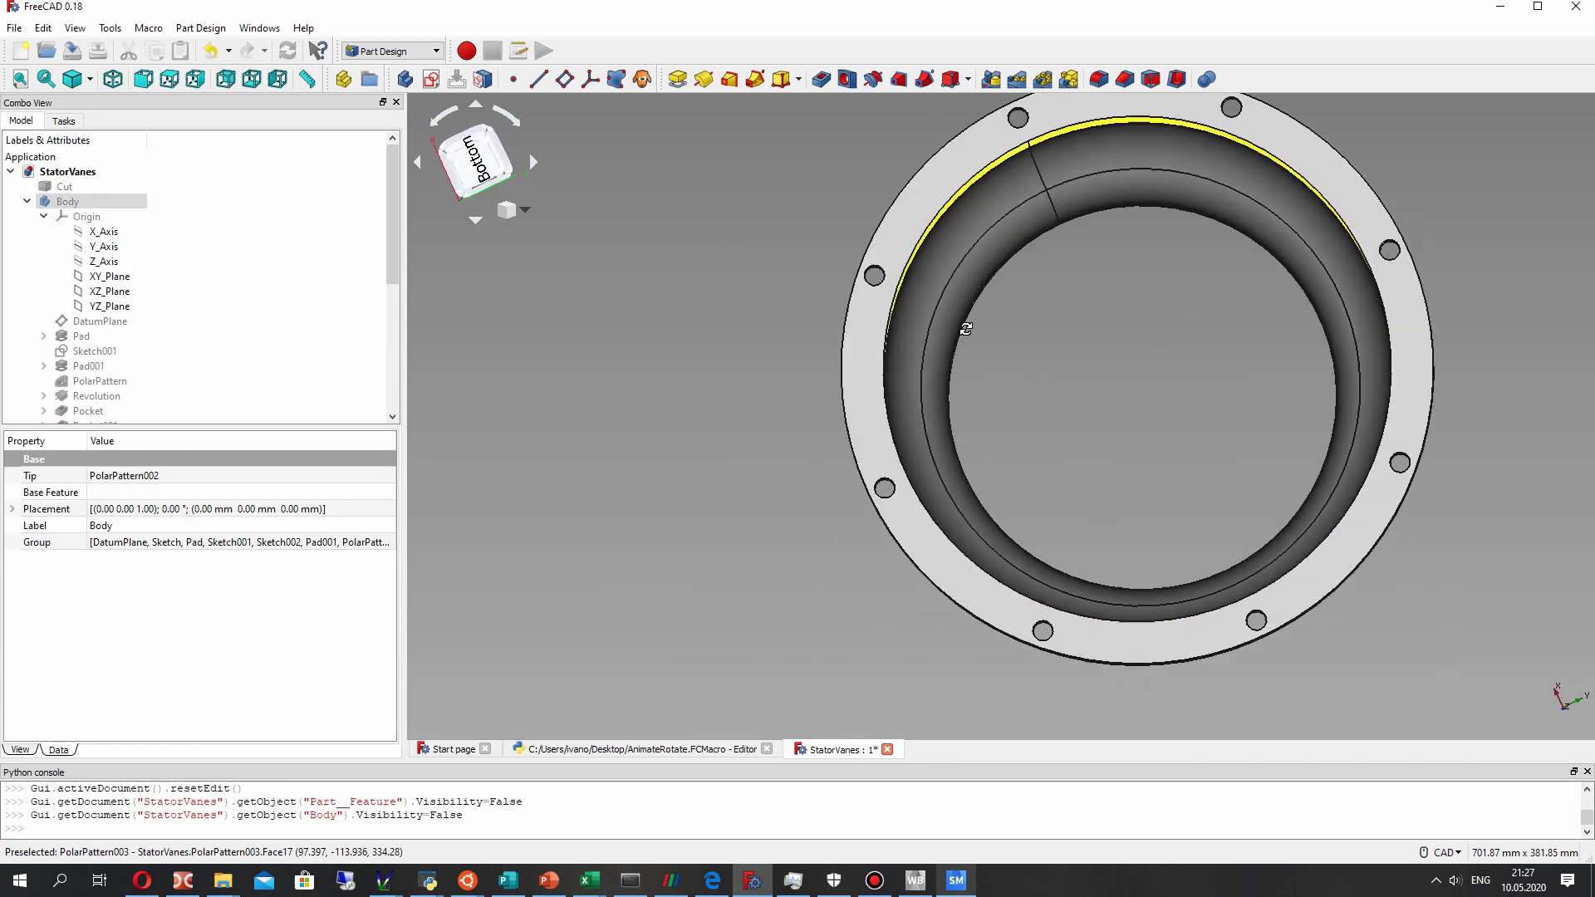
middle_drag(913, 357, 891, 430)
middle_drag(1043, 407, 1076, 351)
scroll(1092, 403, down, 6)
scroll(1116, 366, up, 4)
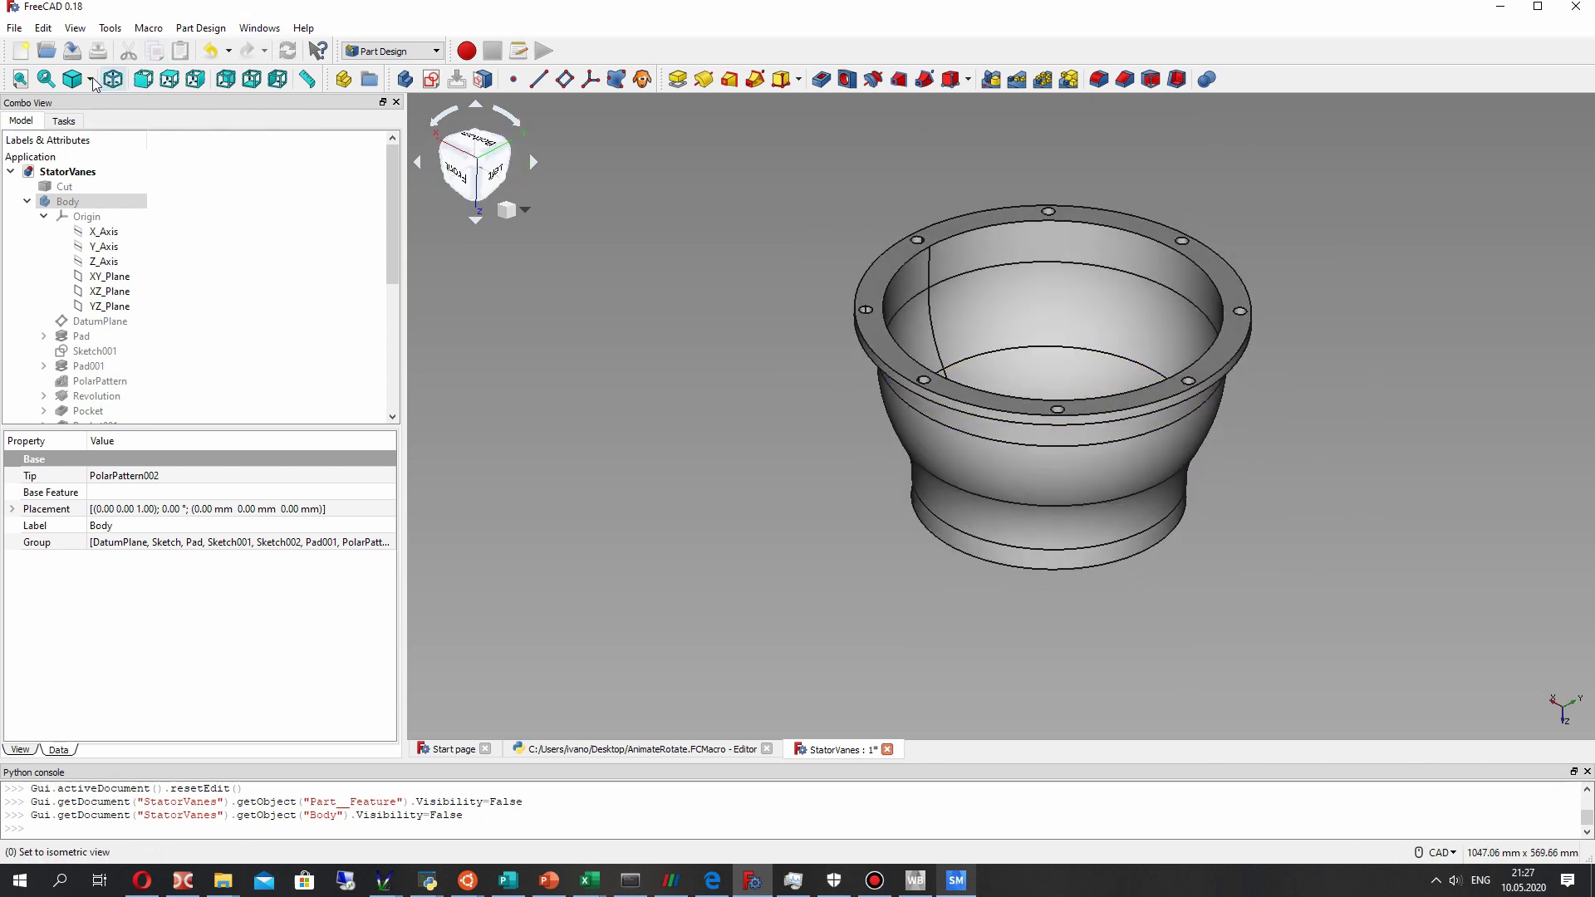
Switch the draw style to shaded without edge lines and examine the nozzle from several sides.
click(88, 80)
click(100, 187)
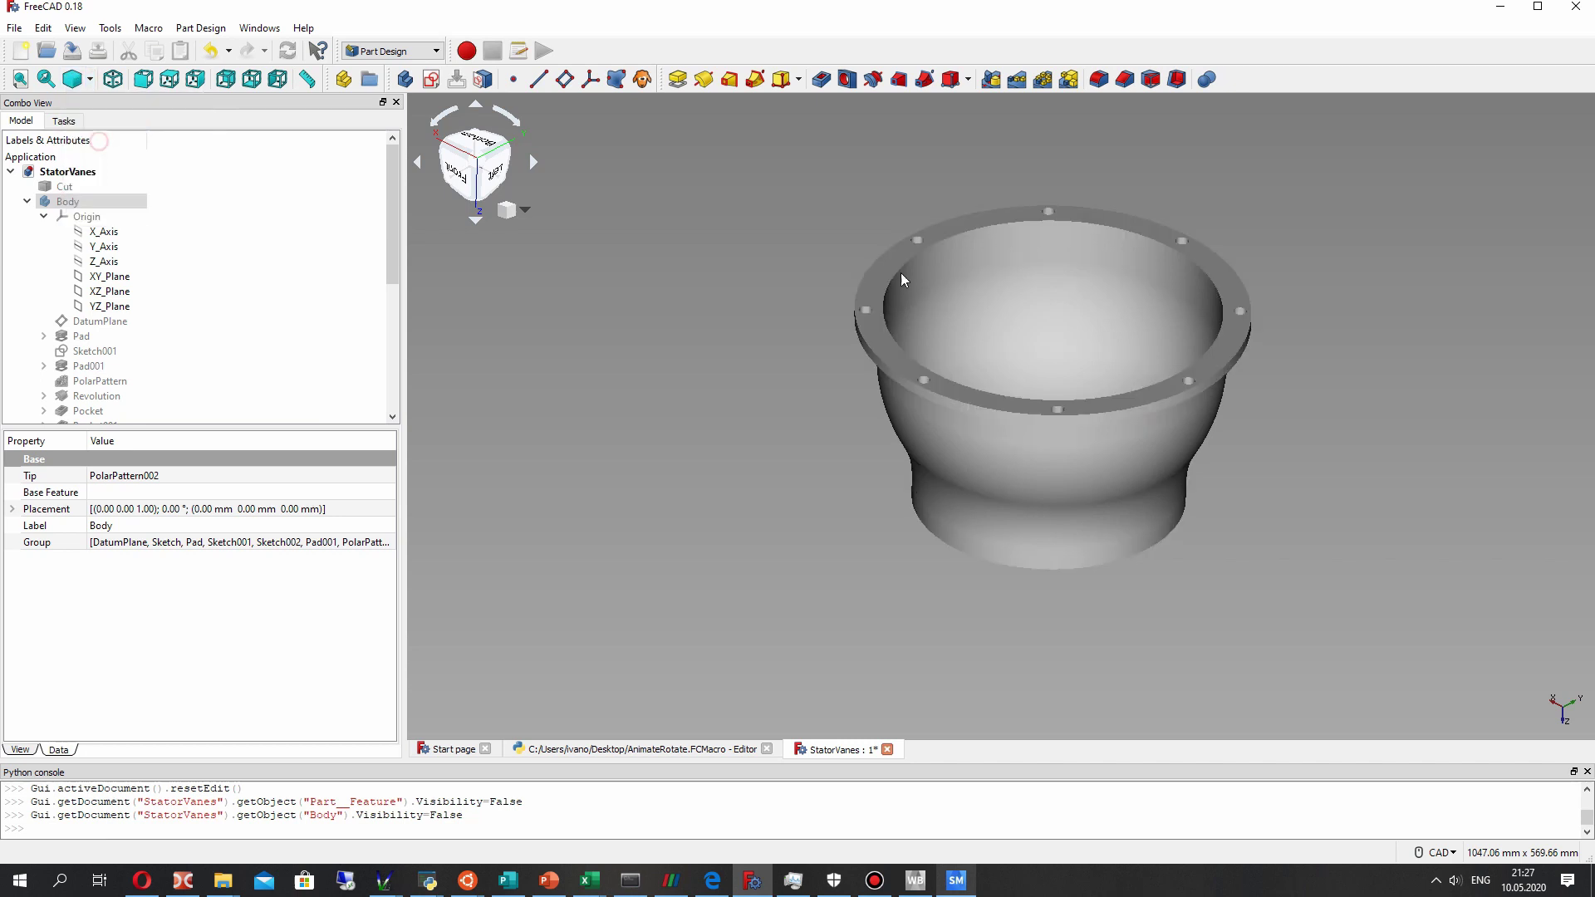
middle_drag(780, 265, 1271, 413)
middle_drag(803, 346, 1471, 353)
middle_drag(833, 310, 980, 353)
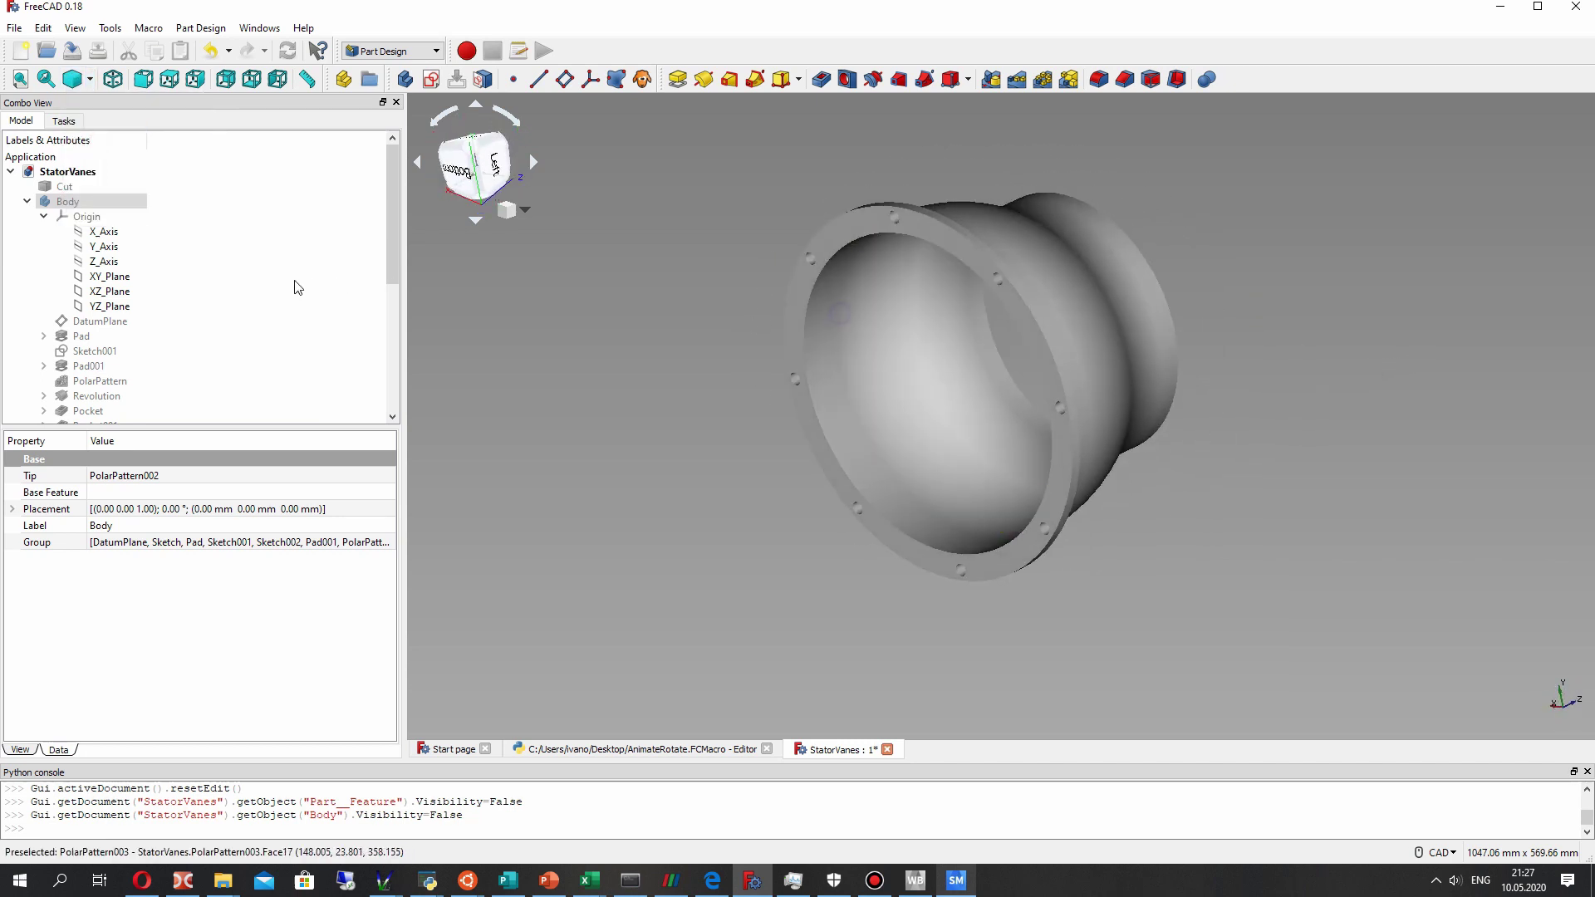
Collapse the housing Body's tree branch and show Body and Cut again to view the whole assembly.
click(26, 201)
key(space)
click(65, 189)
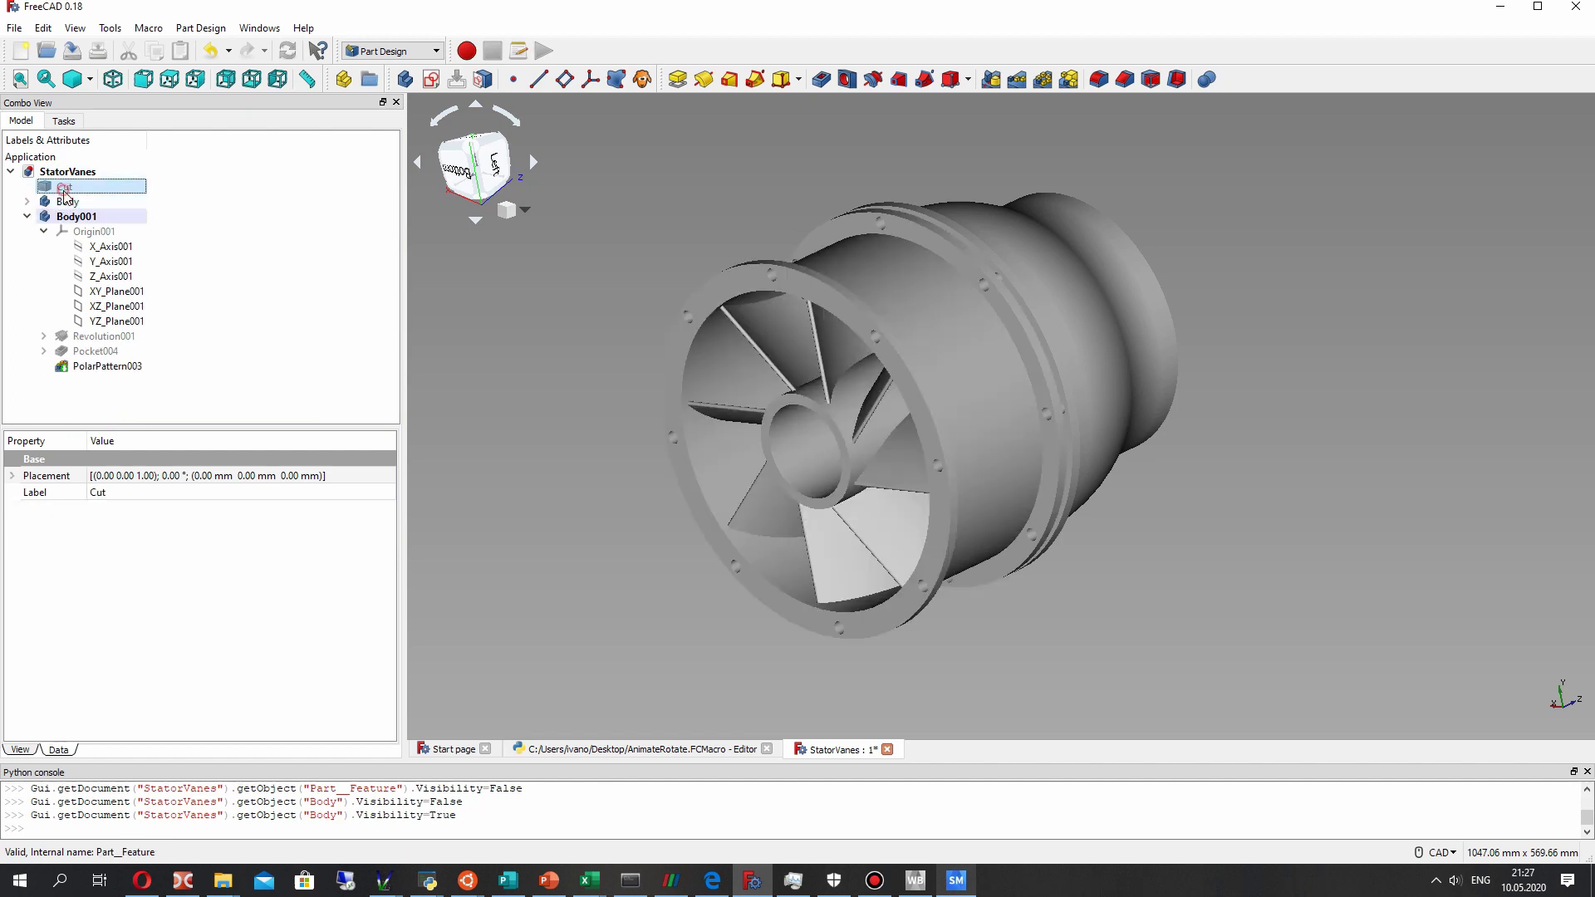
key(space)
click(549, 196)
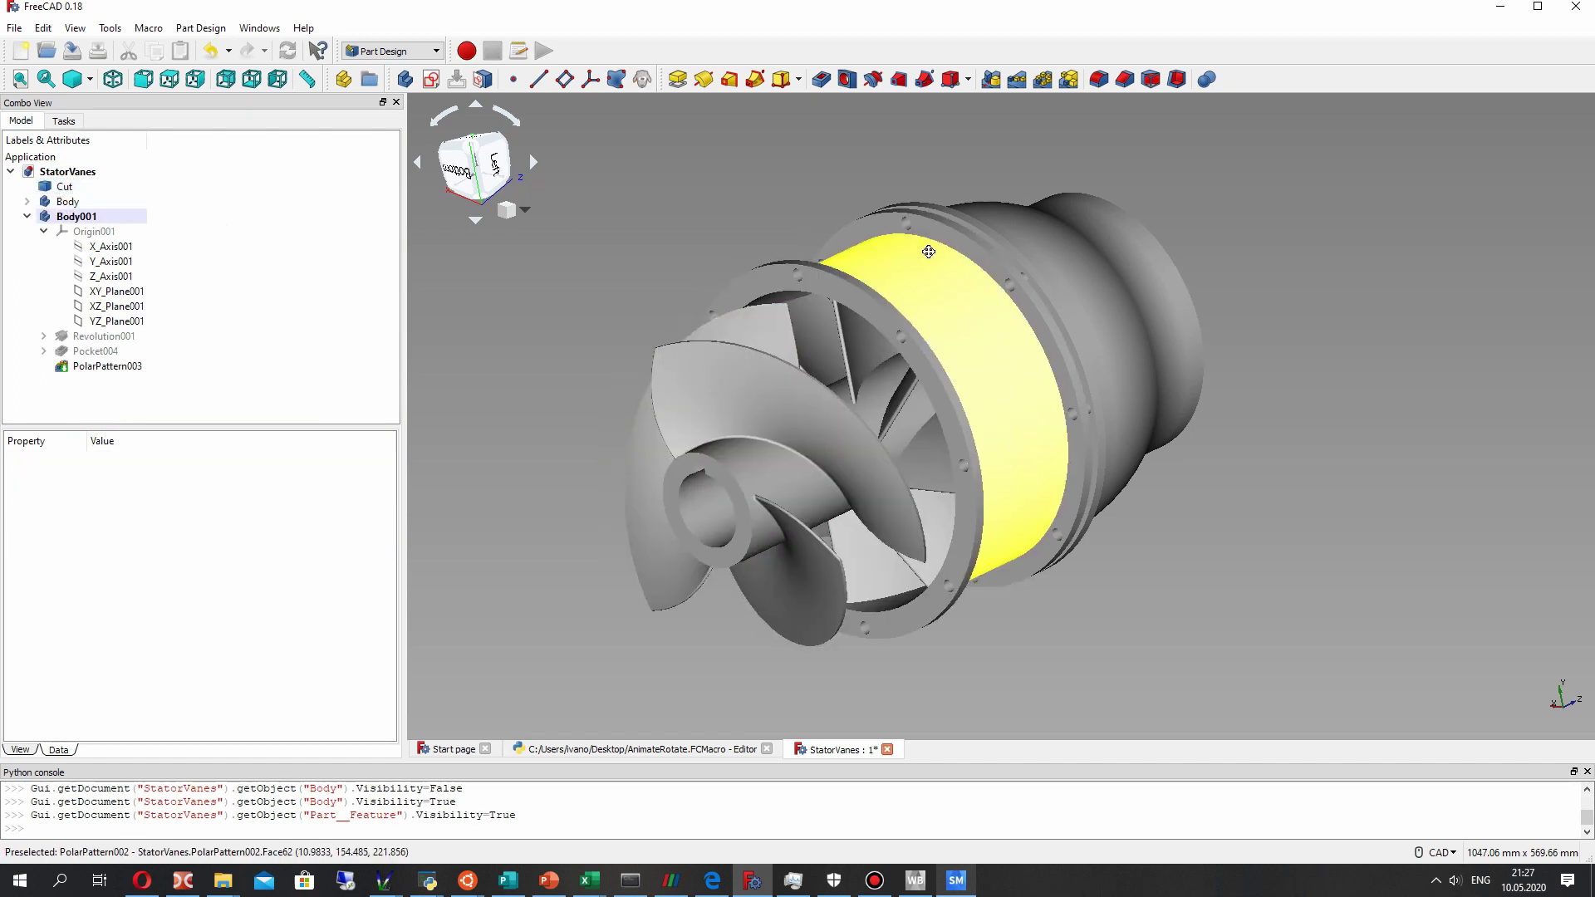
middle_drag(919, 249, 1053, 428)
scroll(928, 365, up, 2)
middle_drag(880, 335, 862, 282)
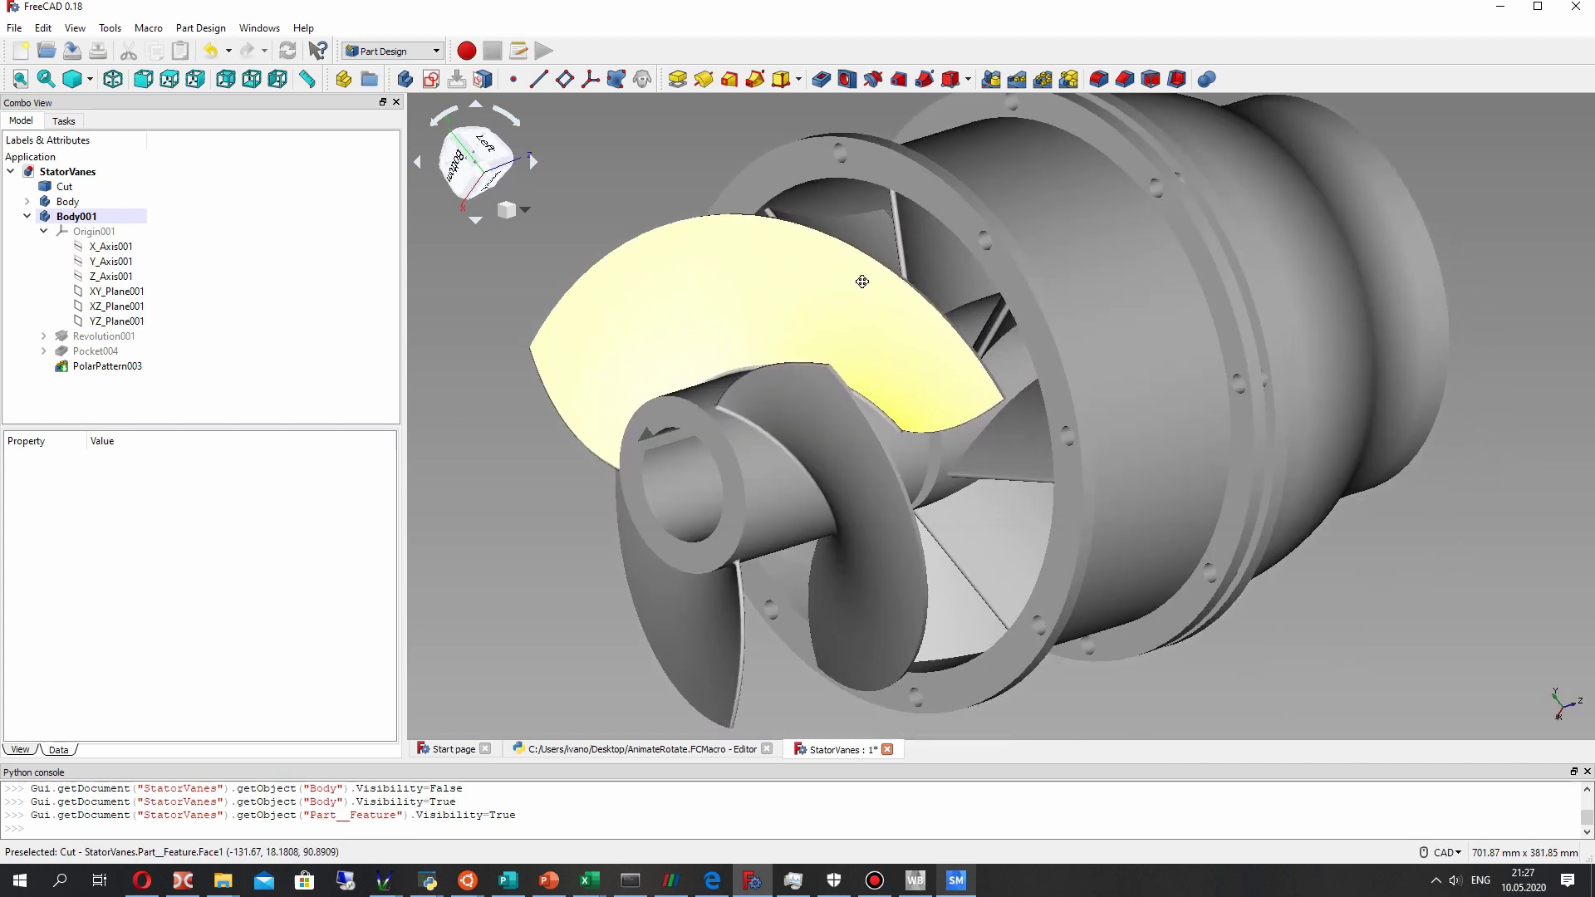
scroll(843, 295, down, 3)
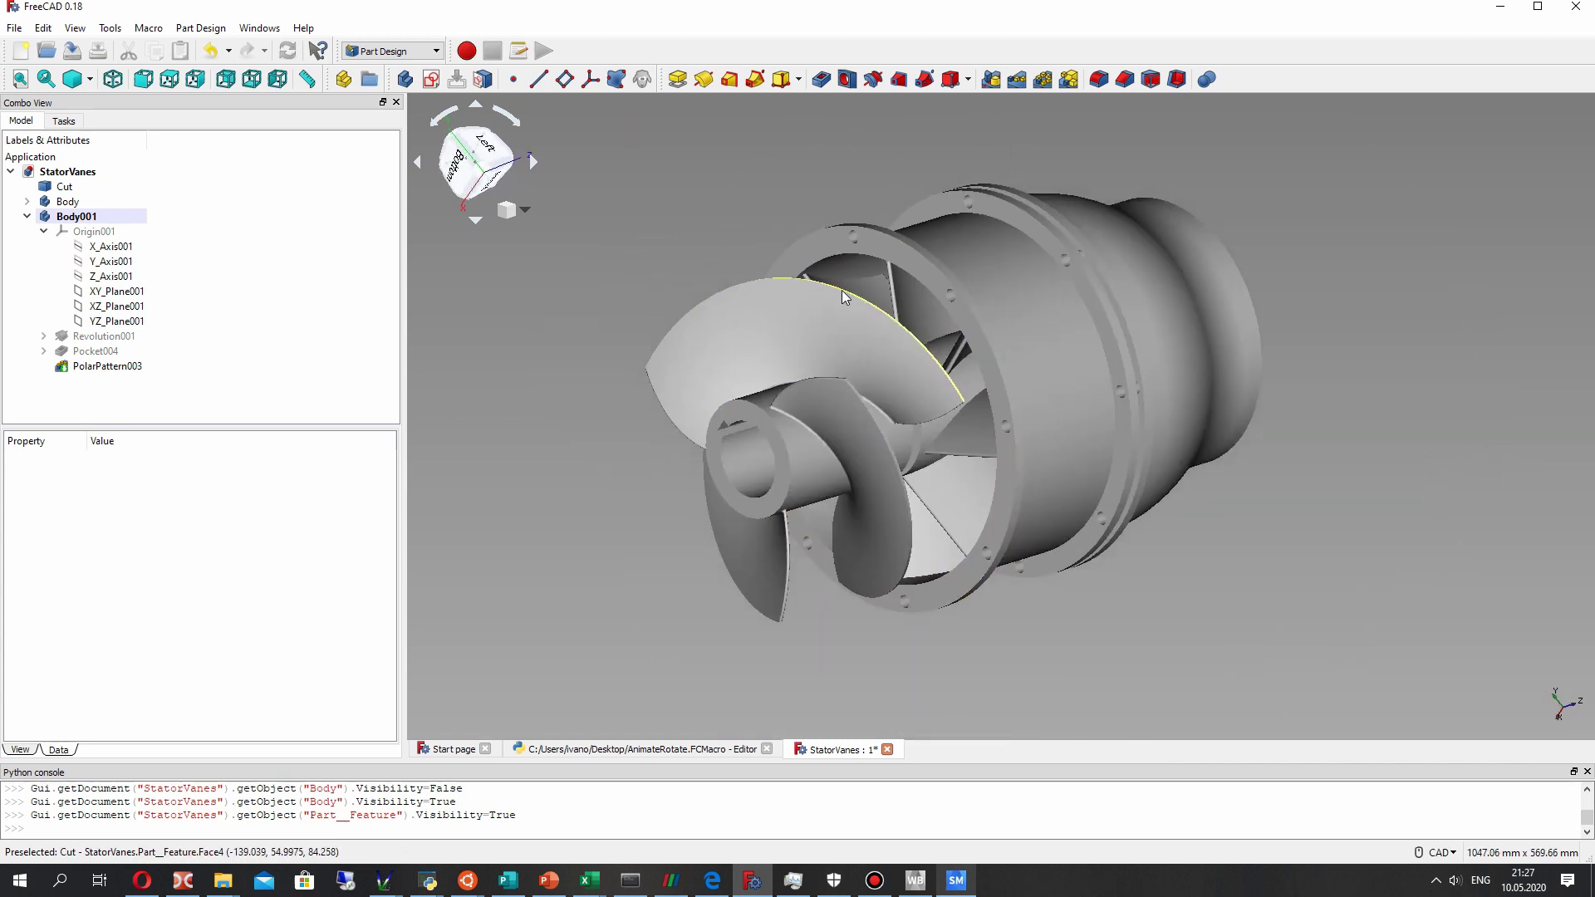